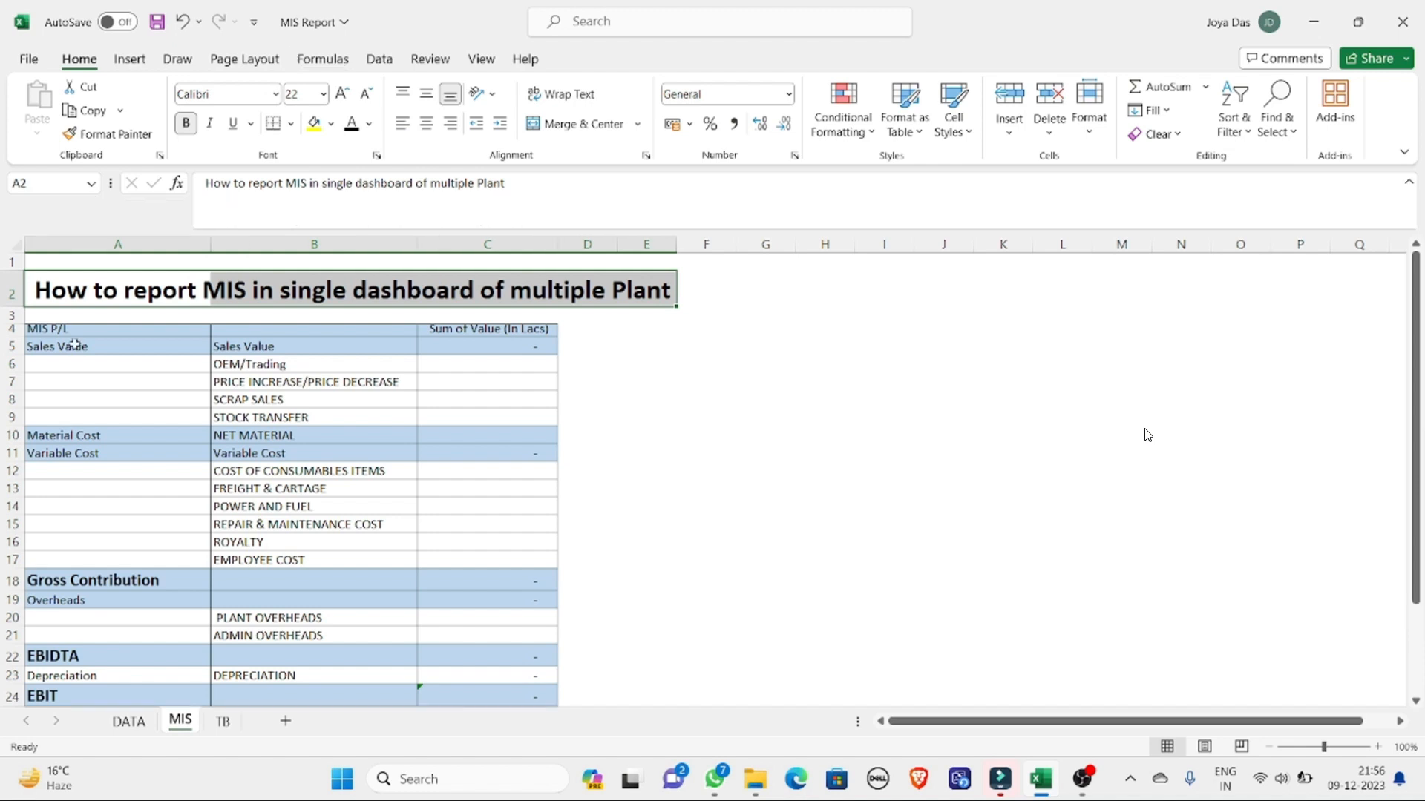
Step: Review the Sales Value group on the MIS sheet, from OEM/Trading and price increase/decrease through scrap sales and stock transfer
left_click(75, 345)
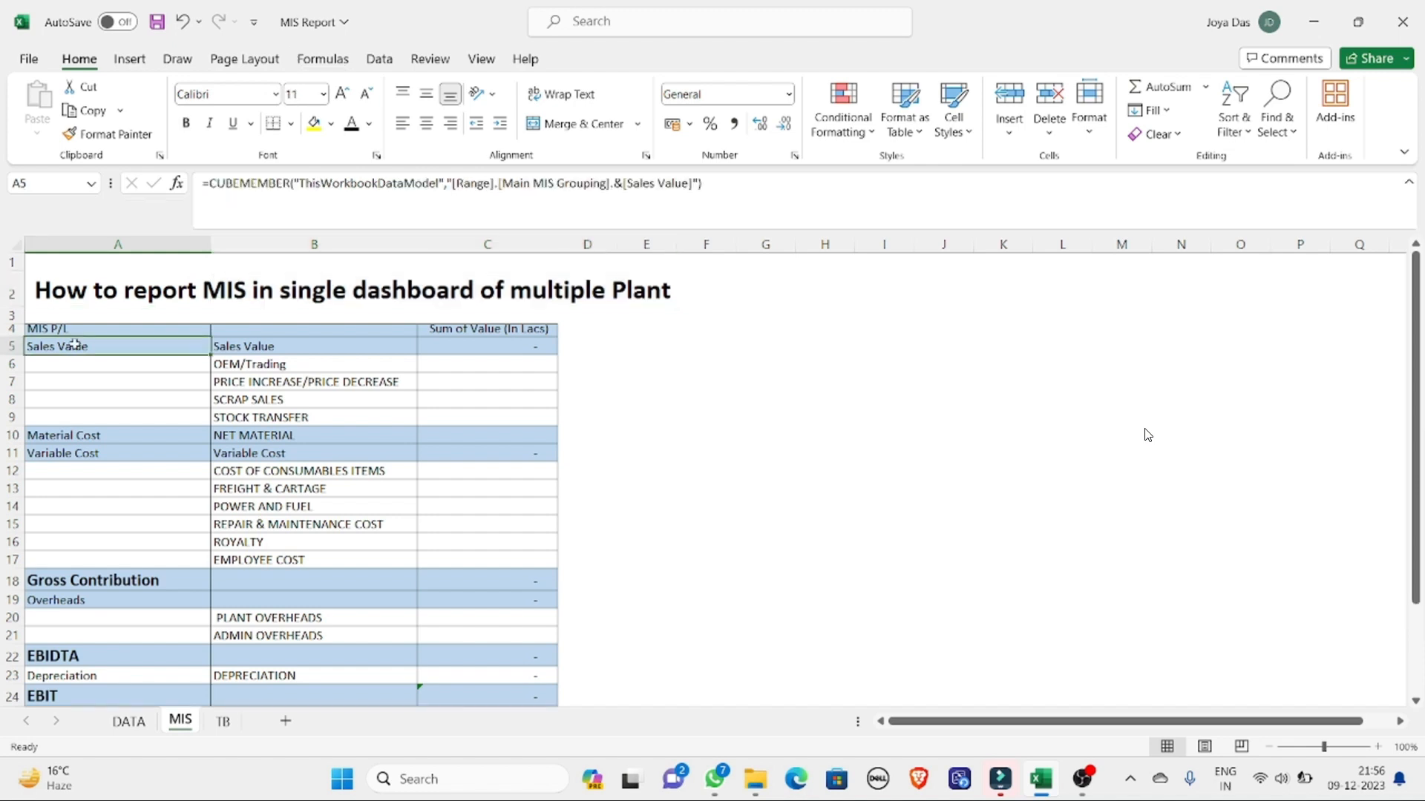
key("Right")
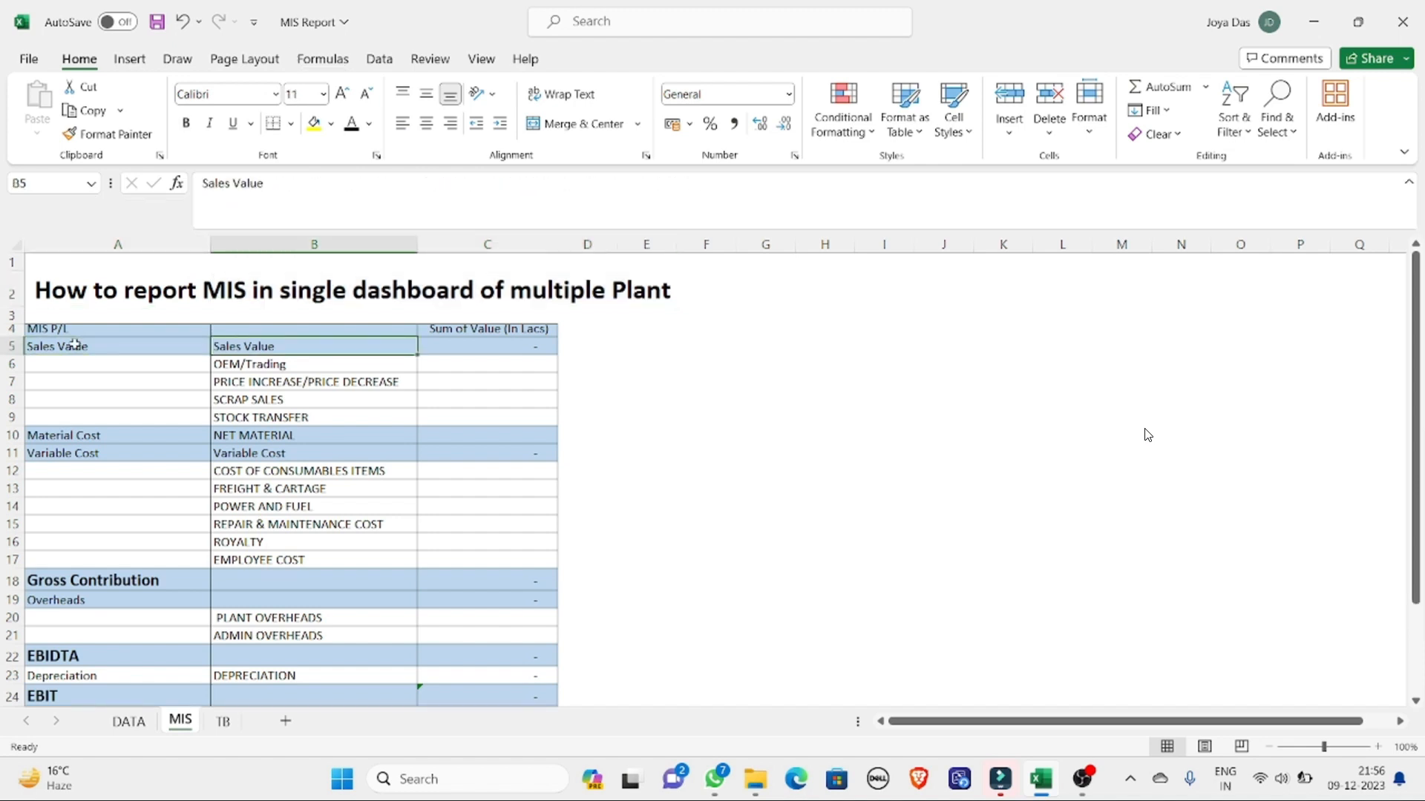
key("Down")
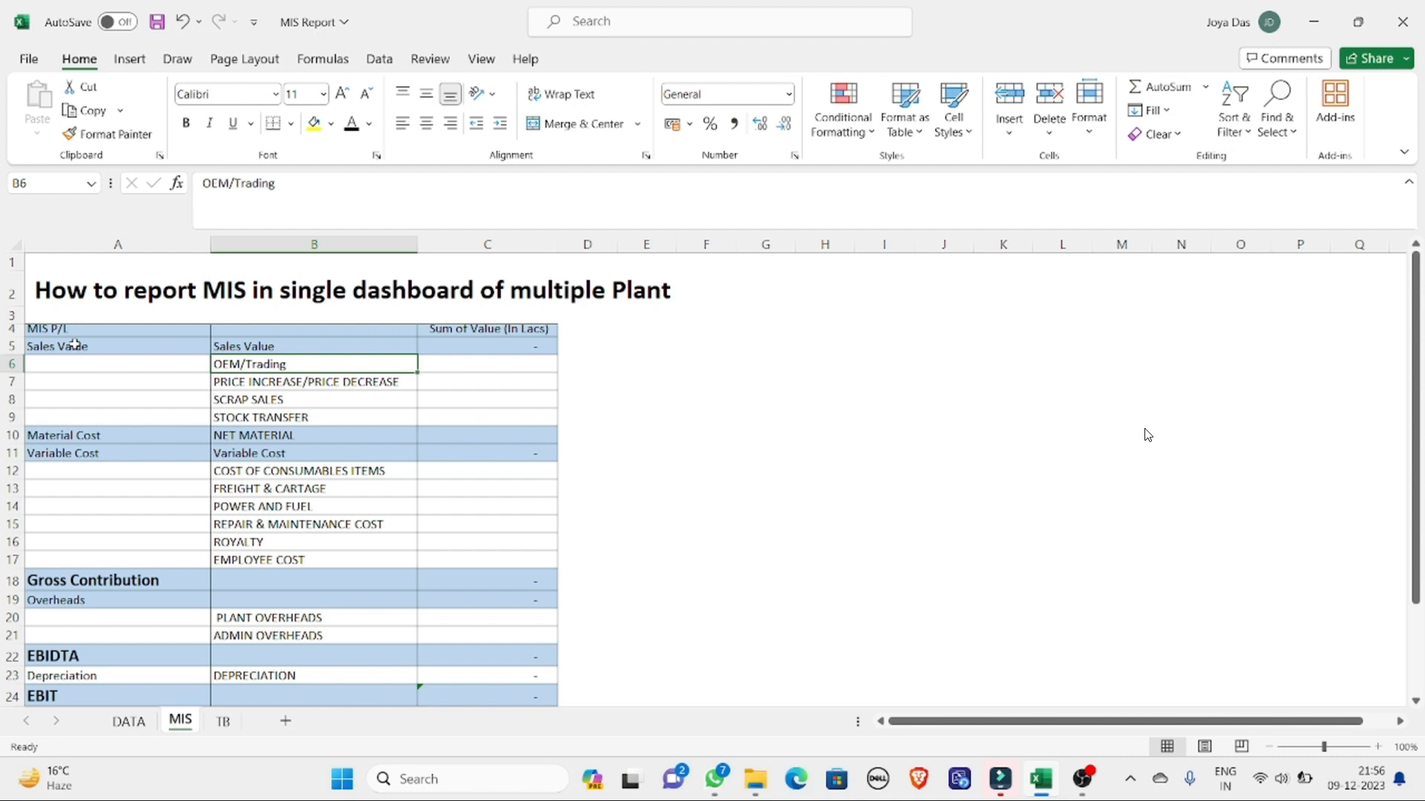
key("Down")
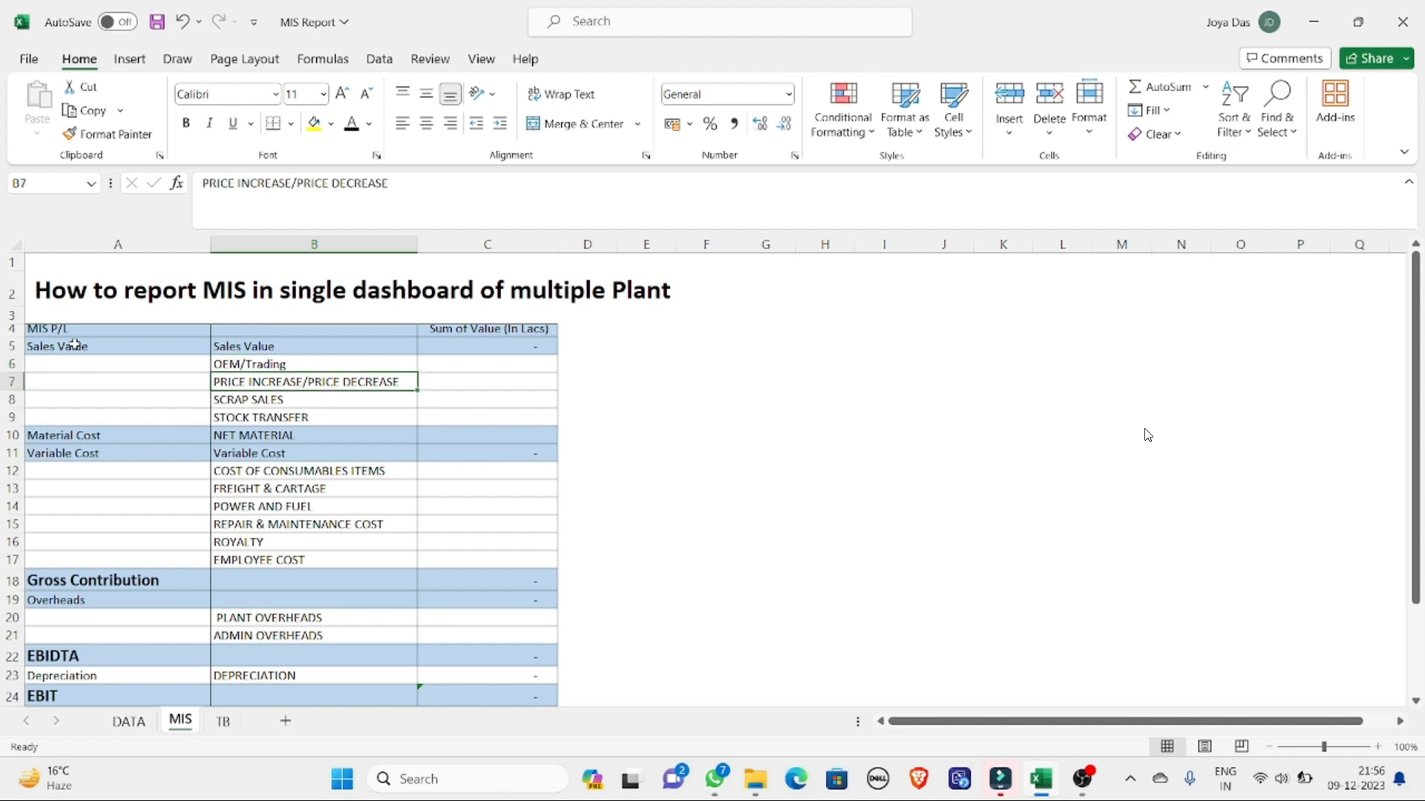
key("Down")
key("Down")
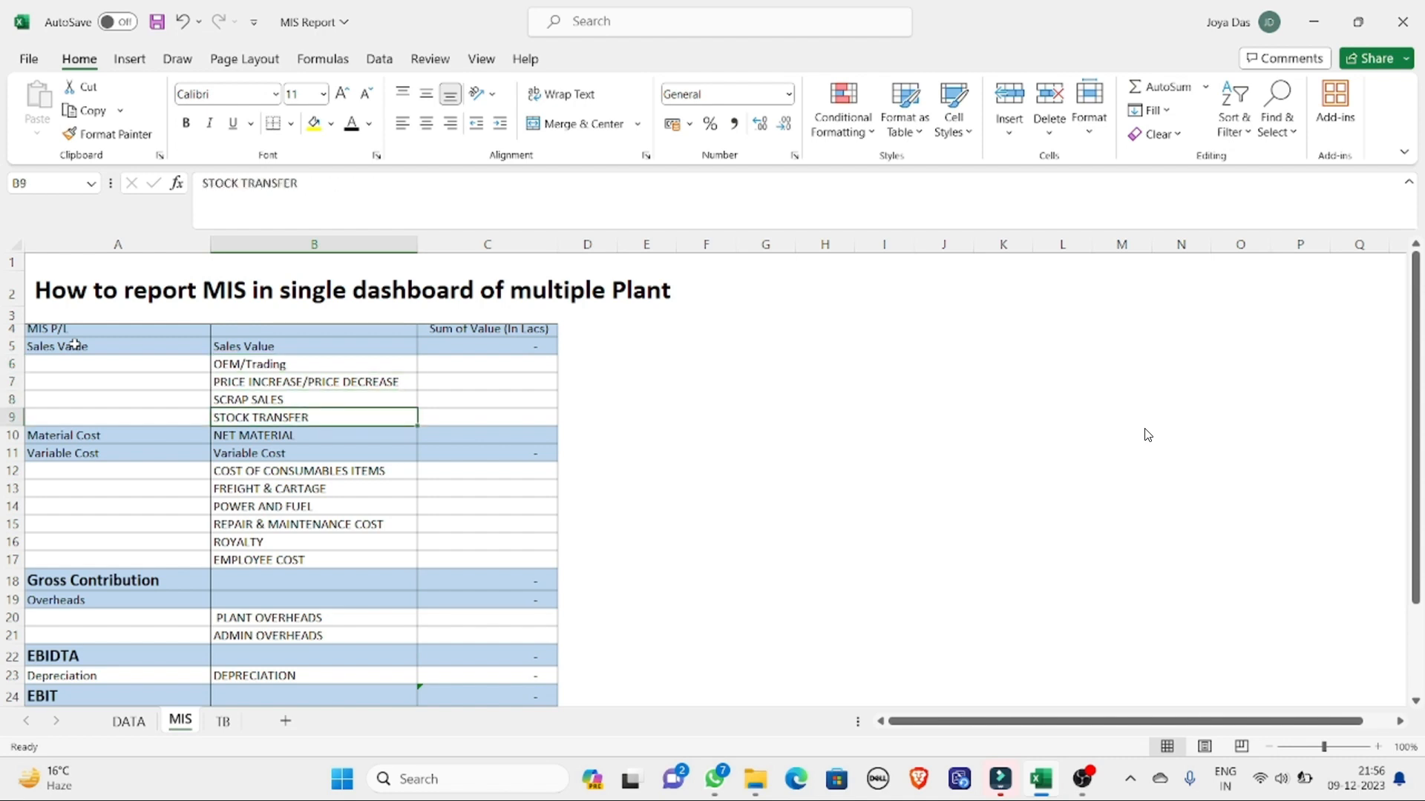
key("Up")
key("Up")
key("Up")
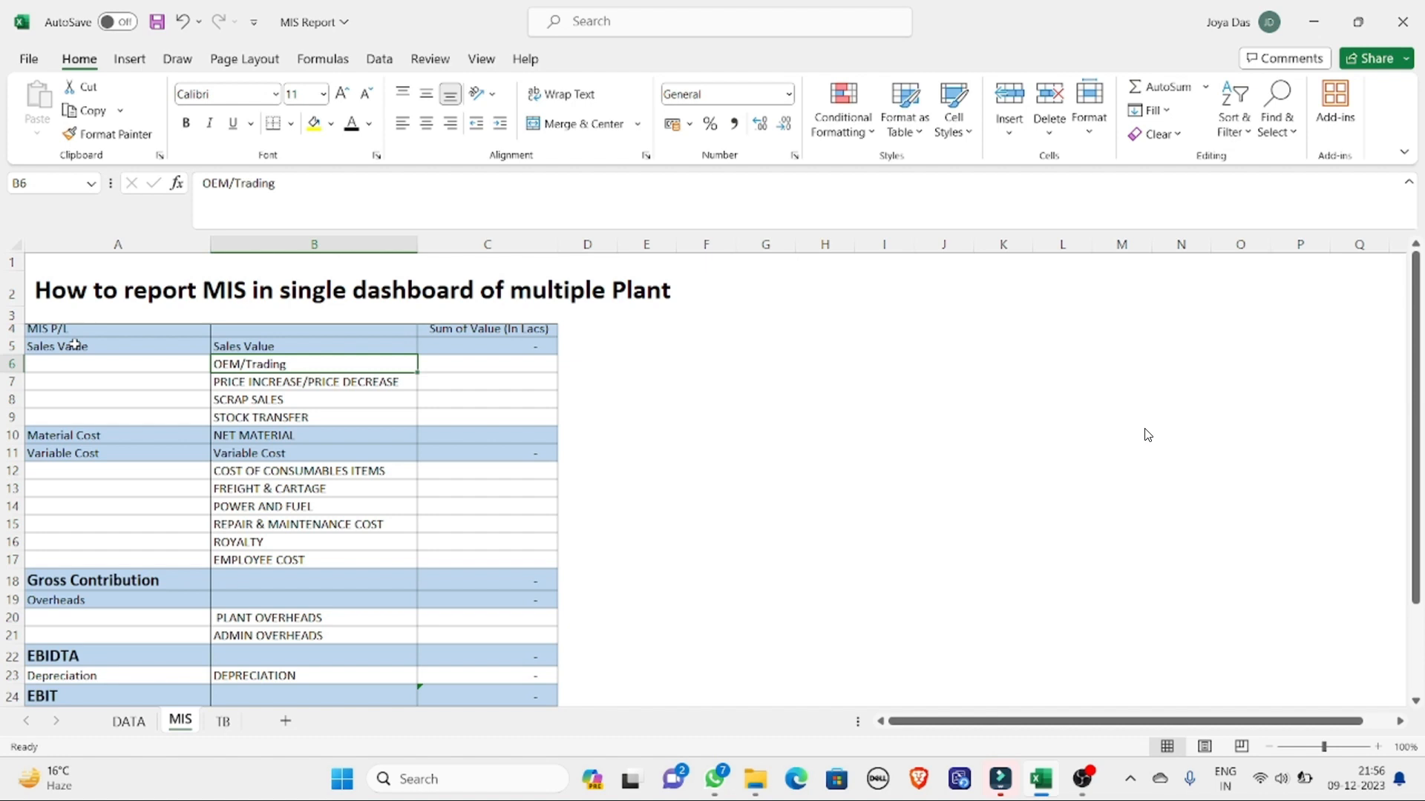
key("Down")
key("Down")
key("Down")
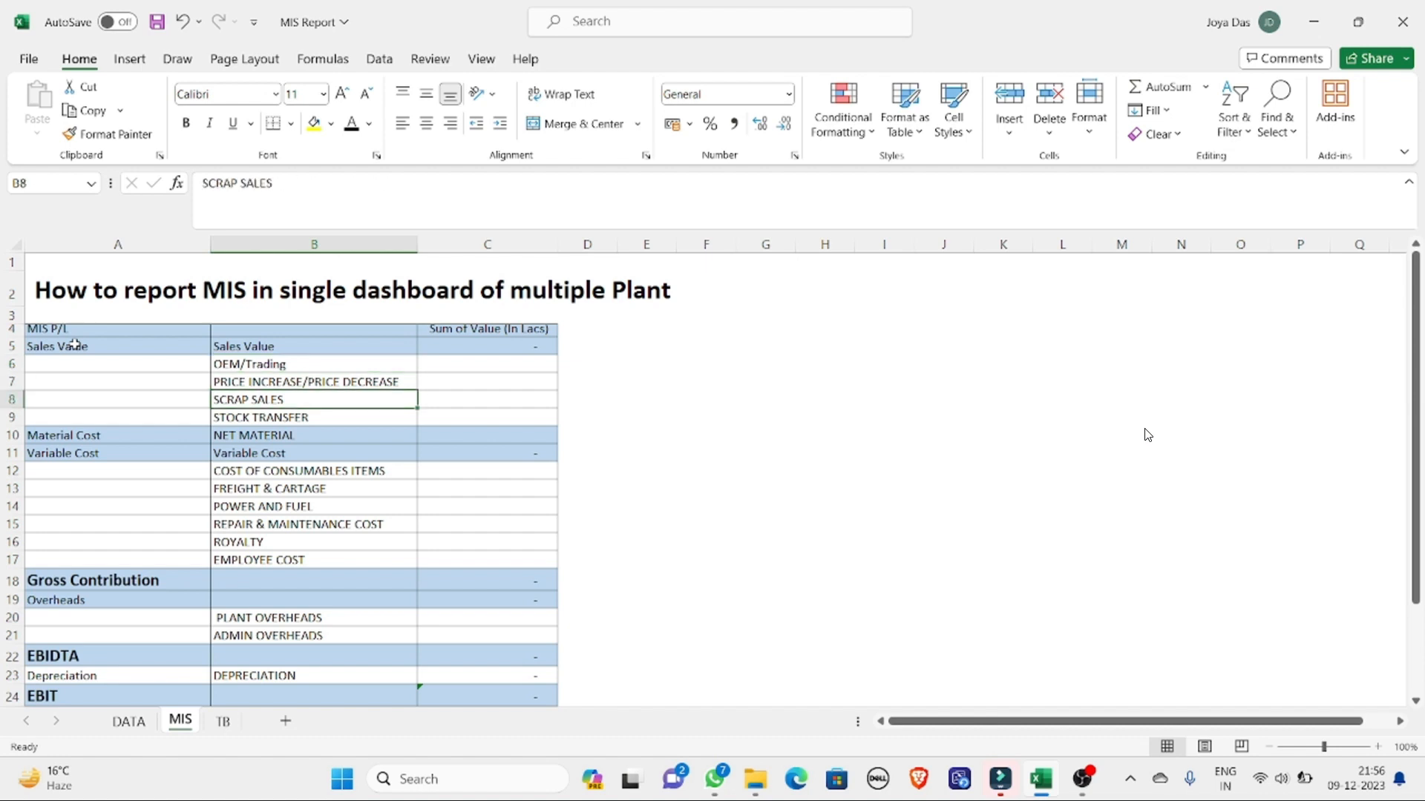
key("Up")
key("Up")
key("Up")
key("Down")
key("Down")
key("Down")
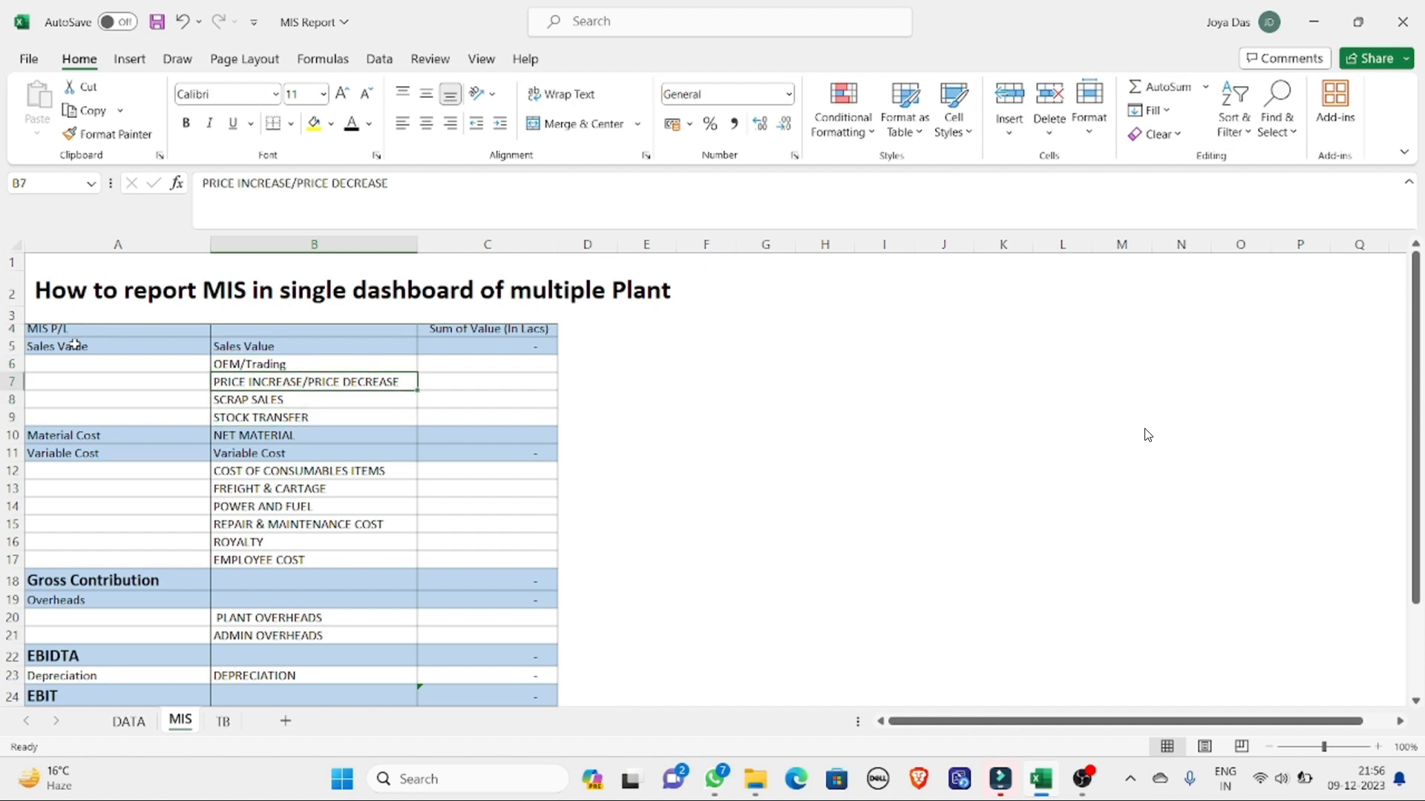
key("Up")
key("Up")
key("Up")
Step: Examine the Material Cost row and the Variable Cost items from consumables through employee cost in the MIS layout
left_click(83, 435)
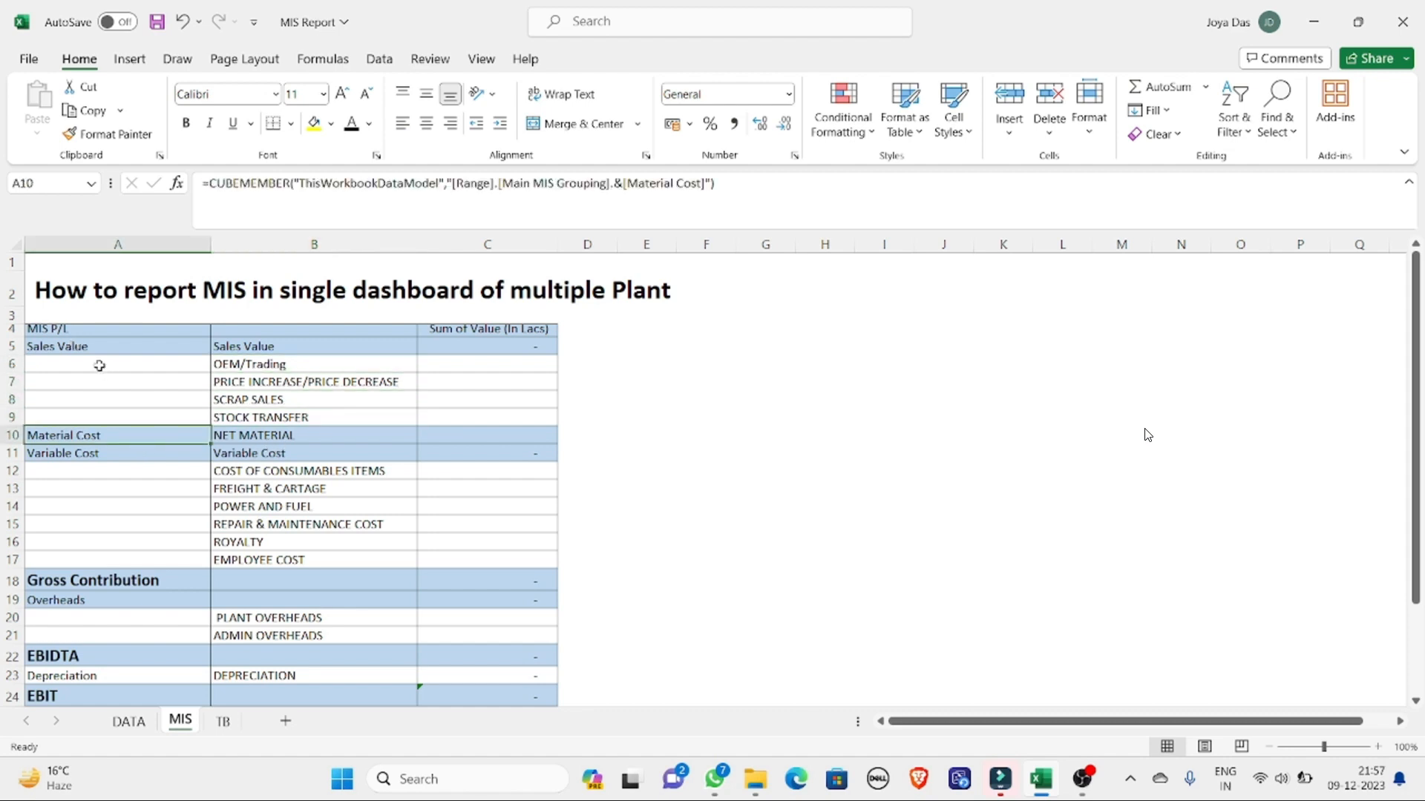
left_click(267, 438)
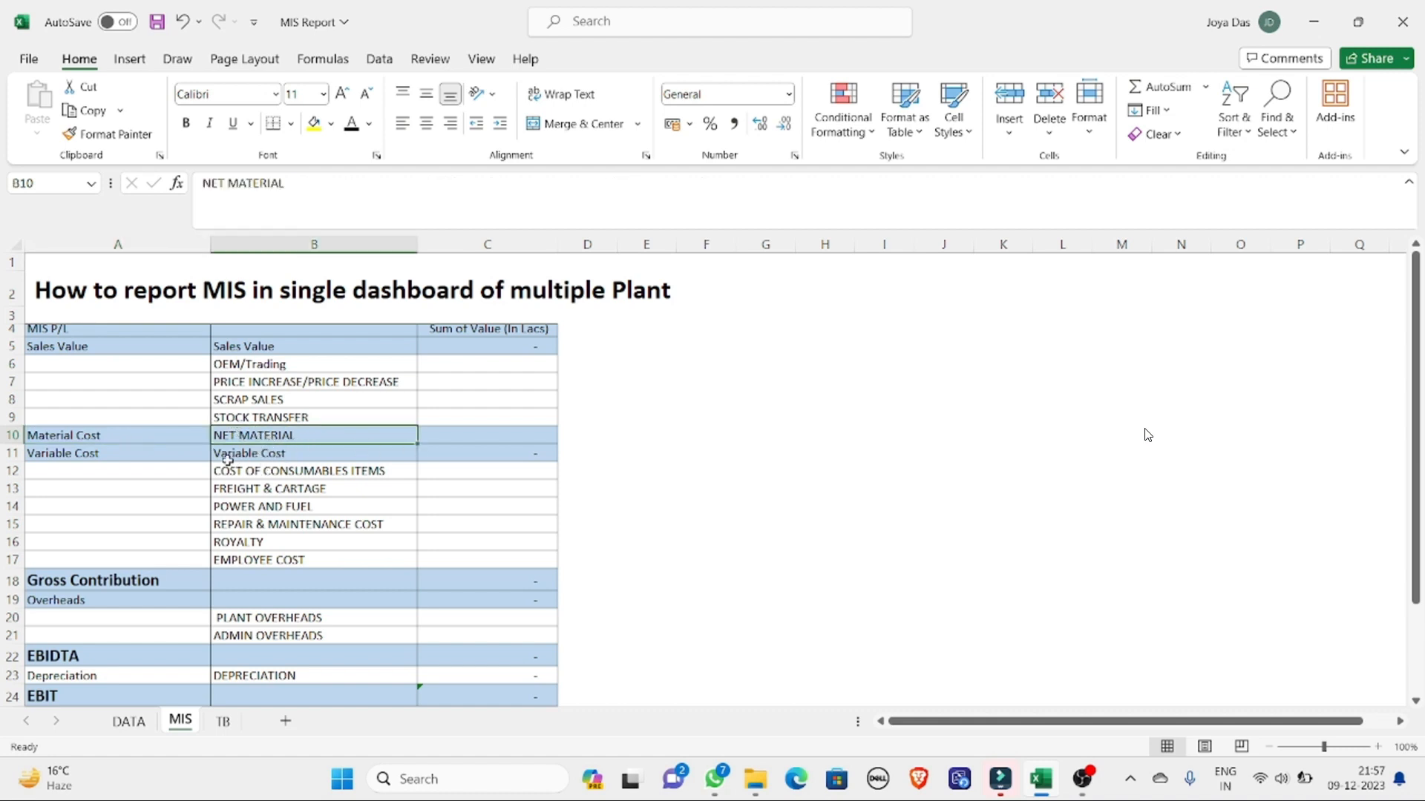
left_click(227, 459)
key("Down")
key("Down")
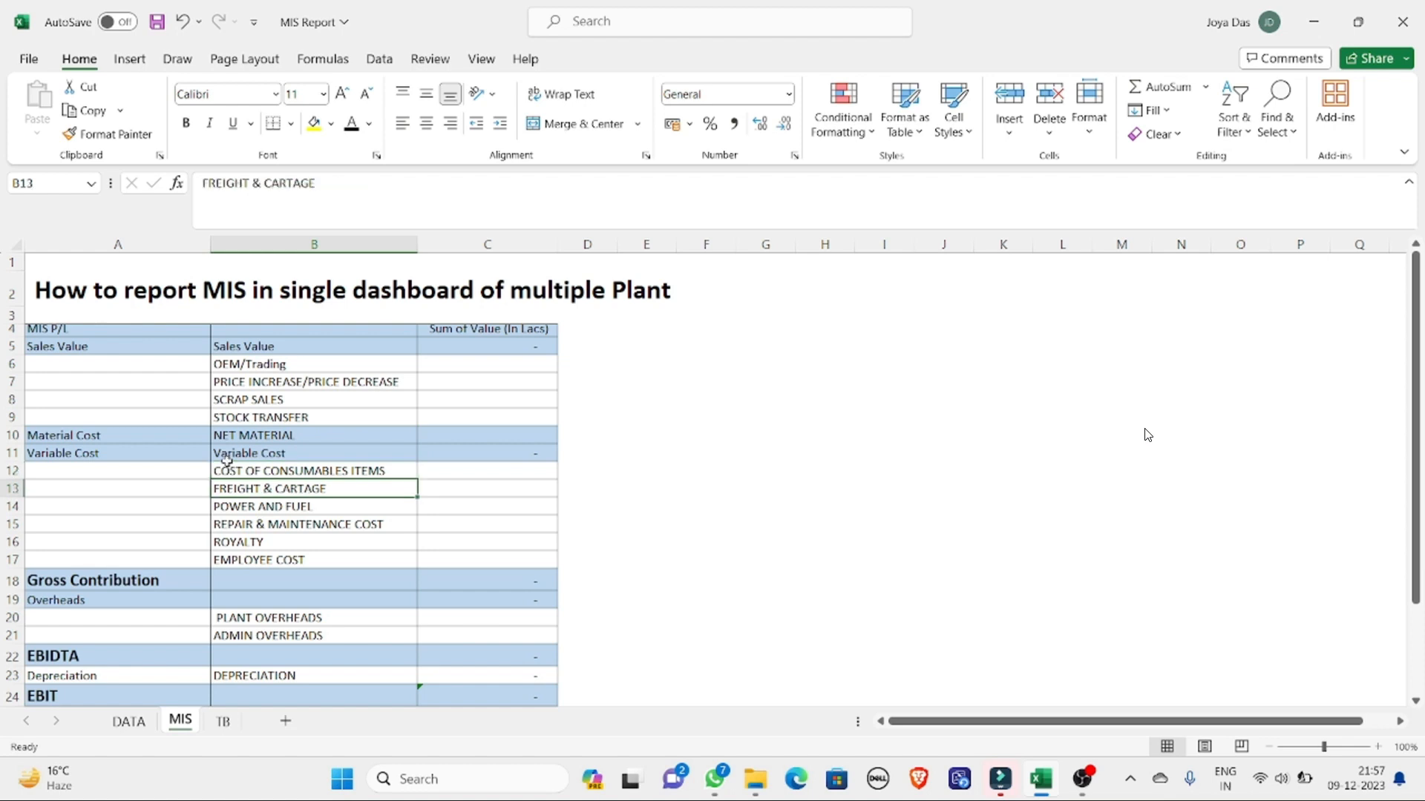
left_click(291, 473)
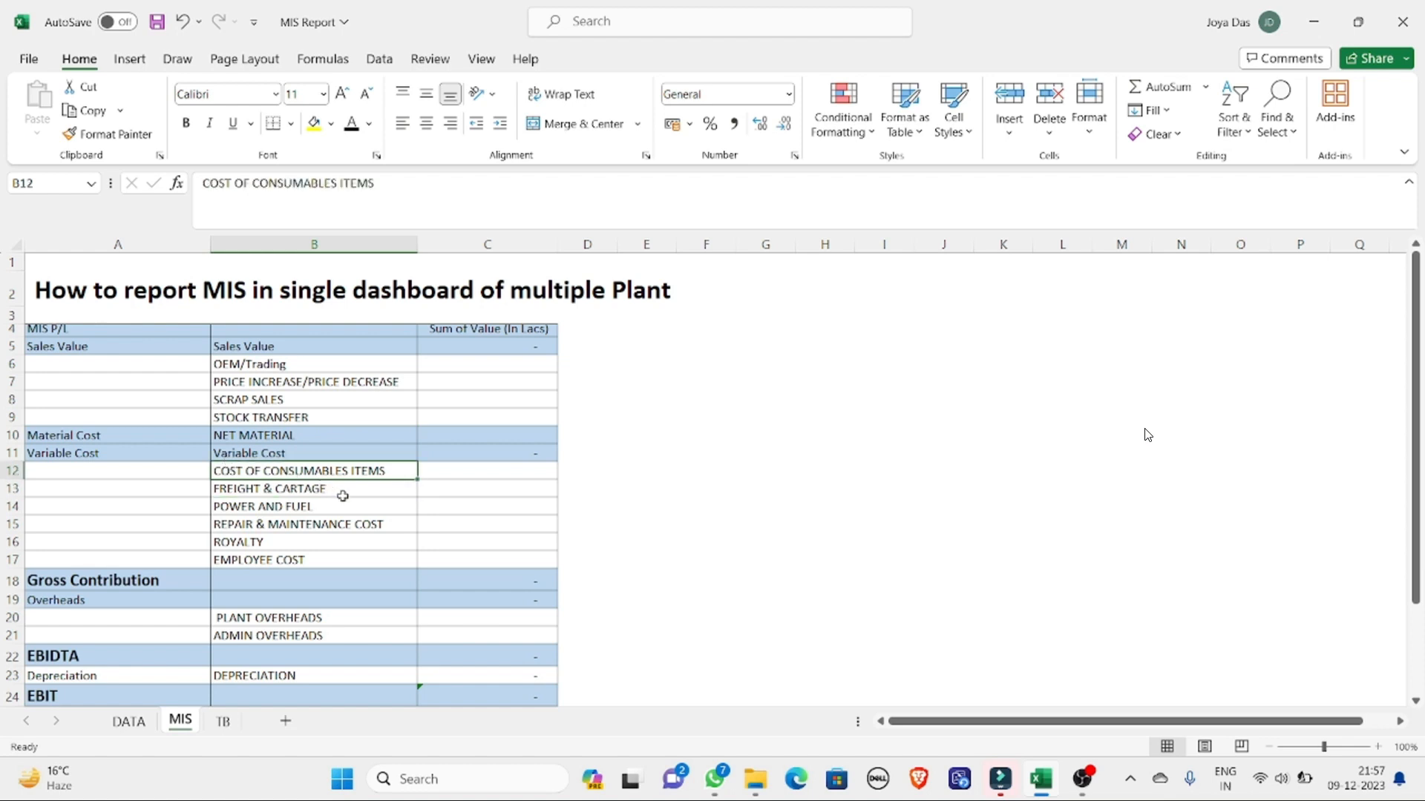
left_click(342, 495)
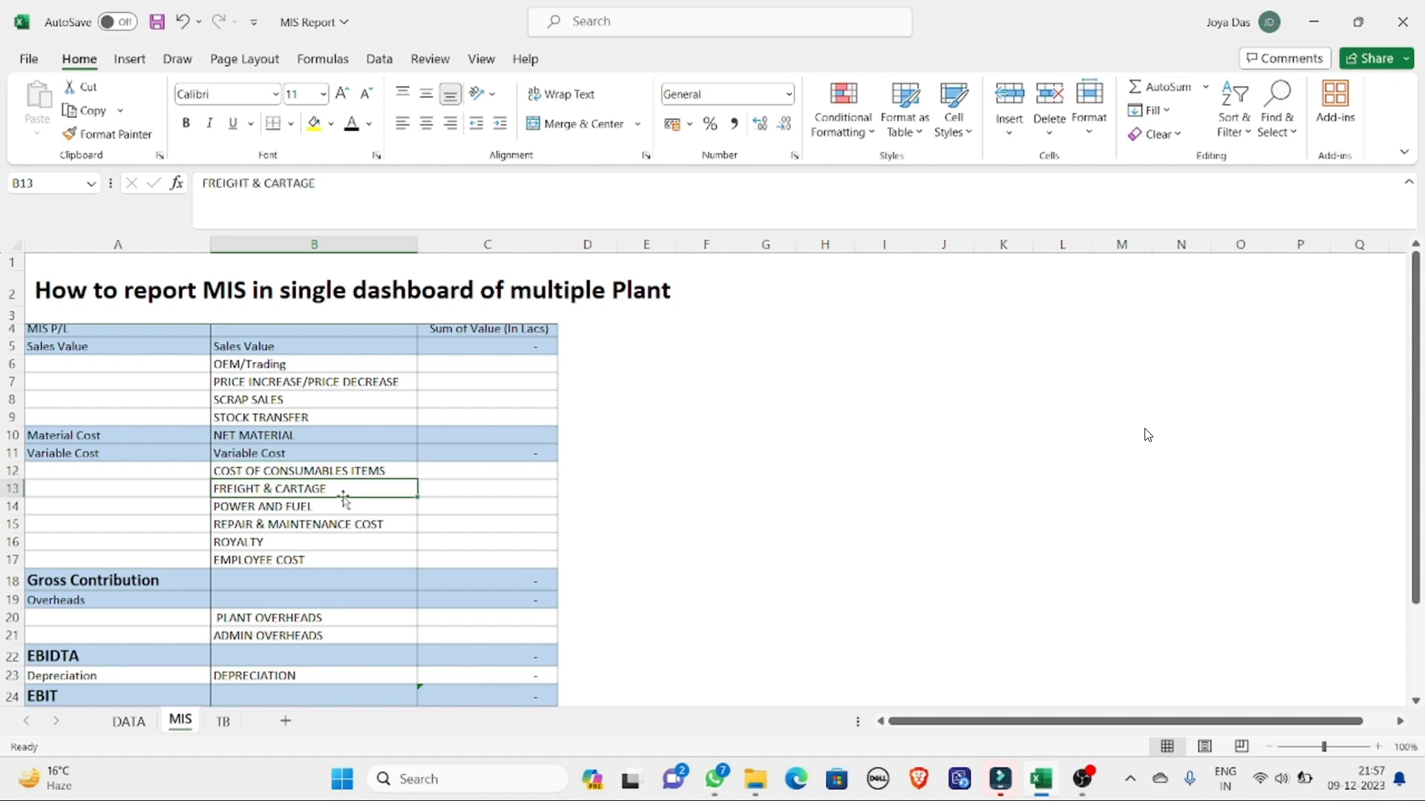
left_click(343, 501)
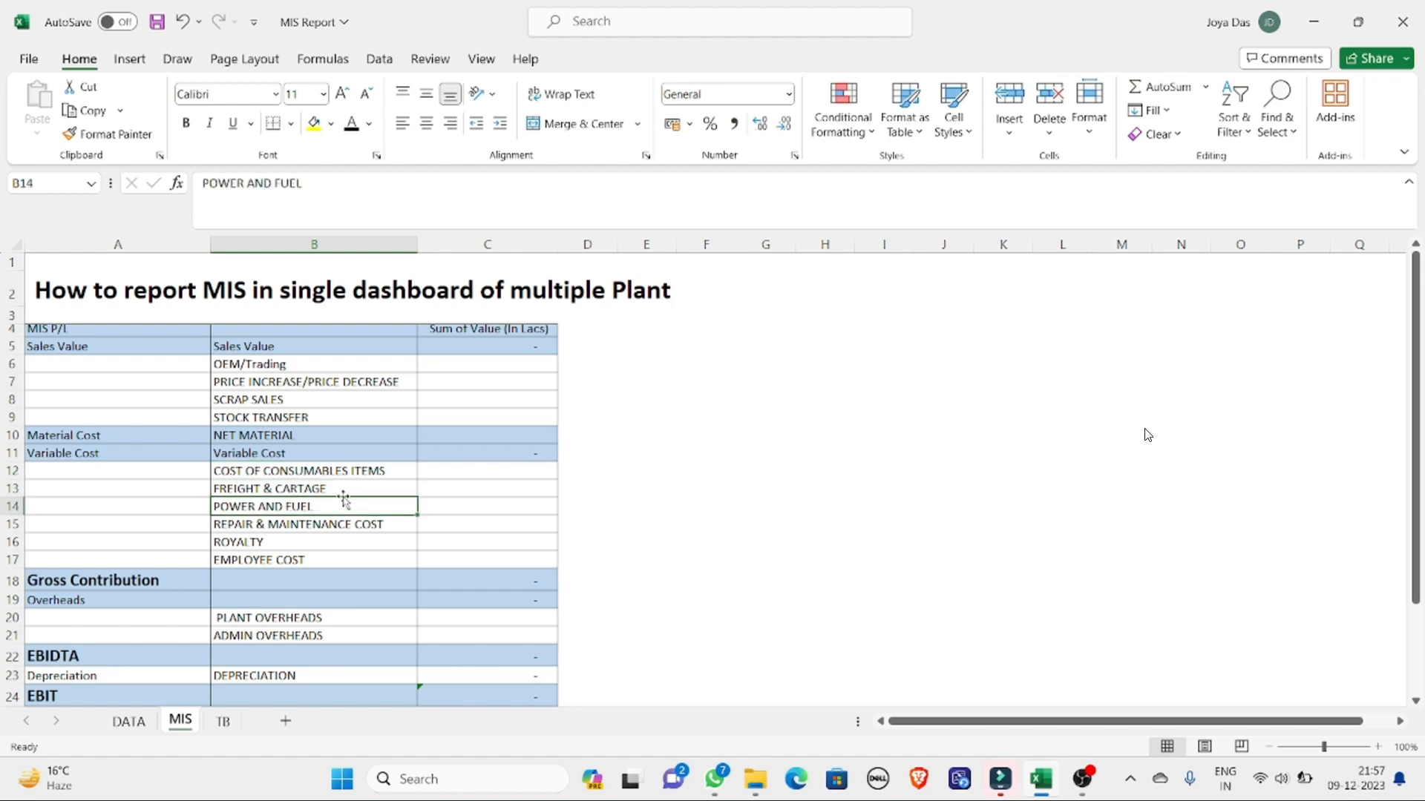
key("Down")
key("Down")
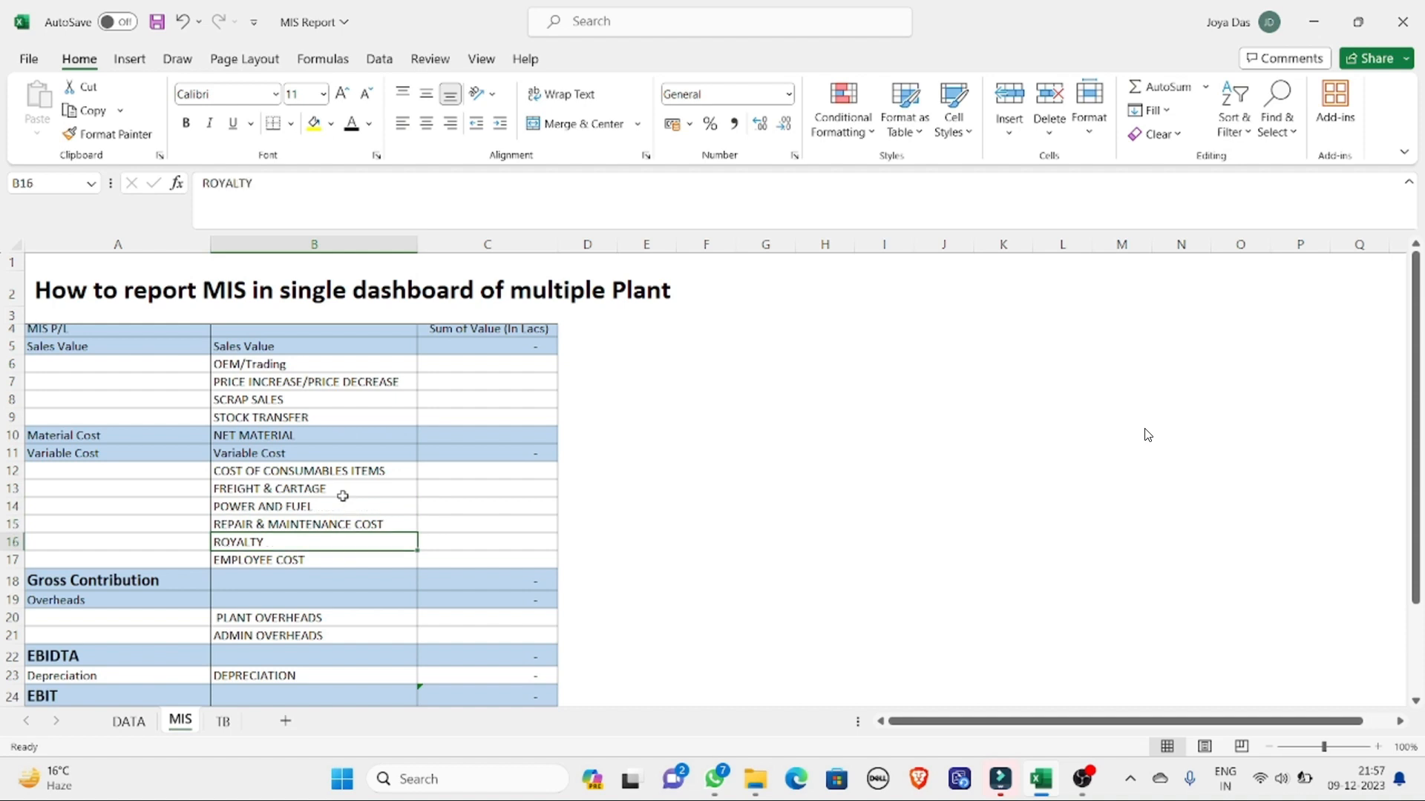
key("Down")
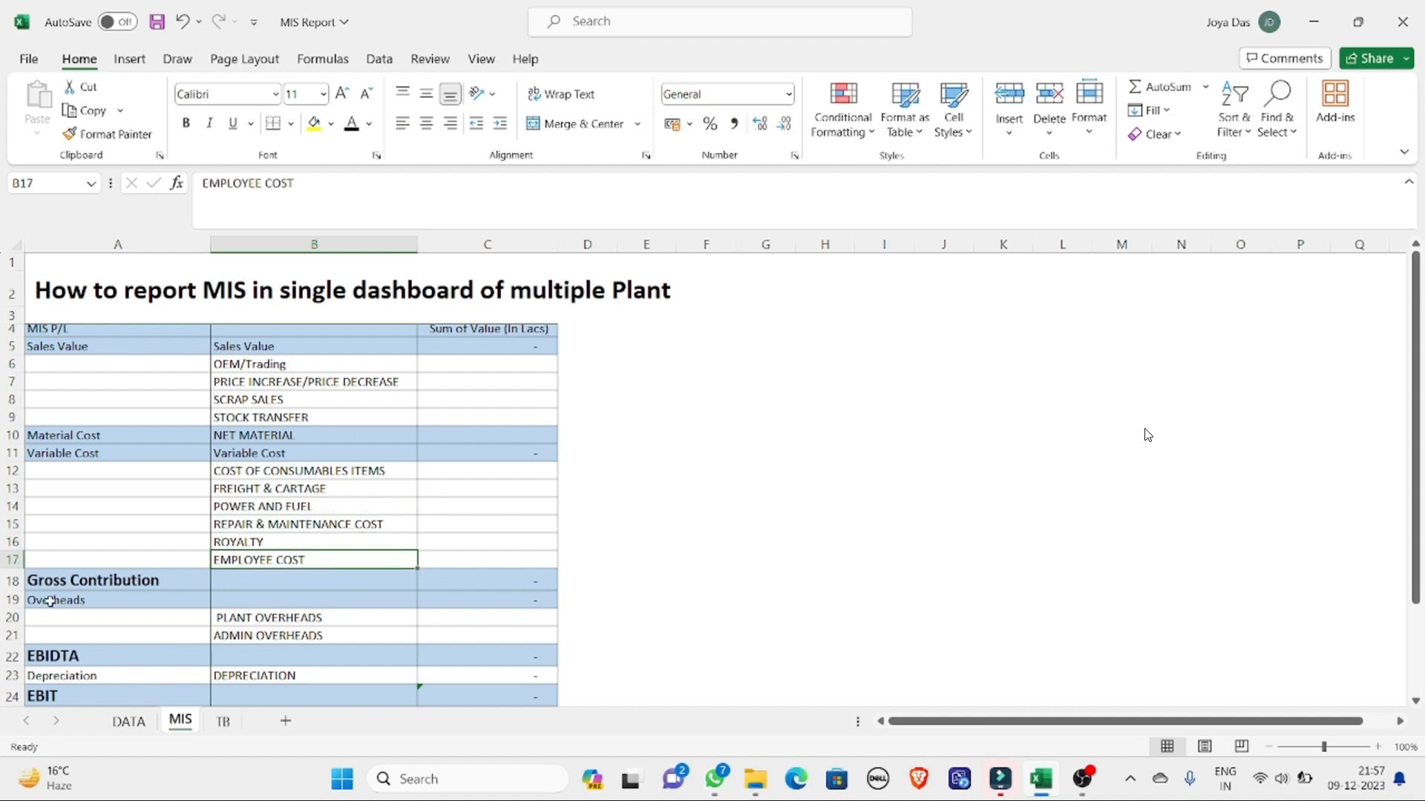
Step: Examine the Gross Contribution row and the plant and admin items under Overheads
left_click(77, 580)
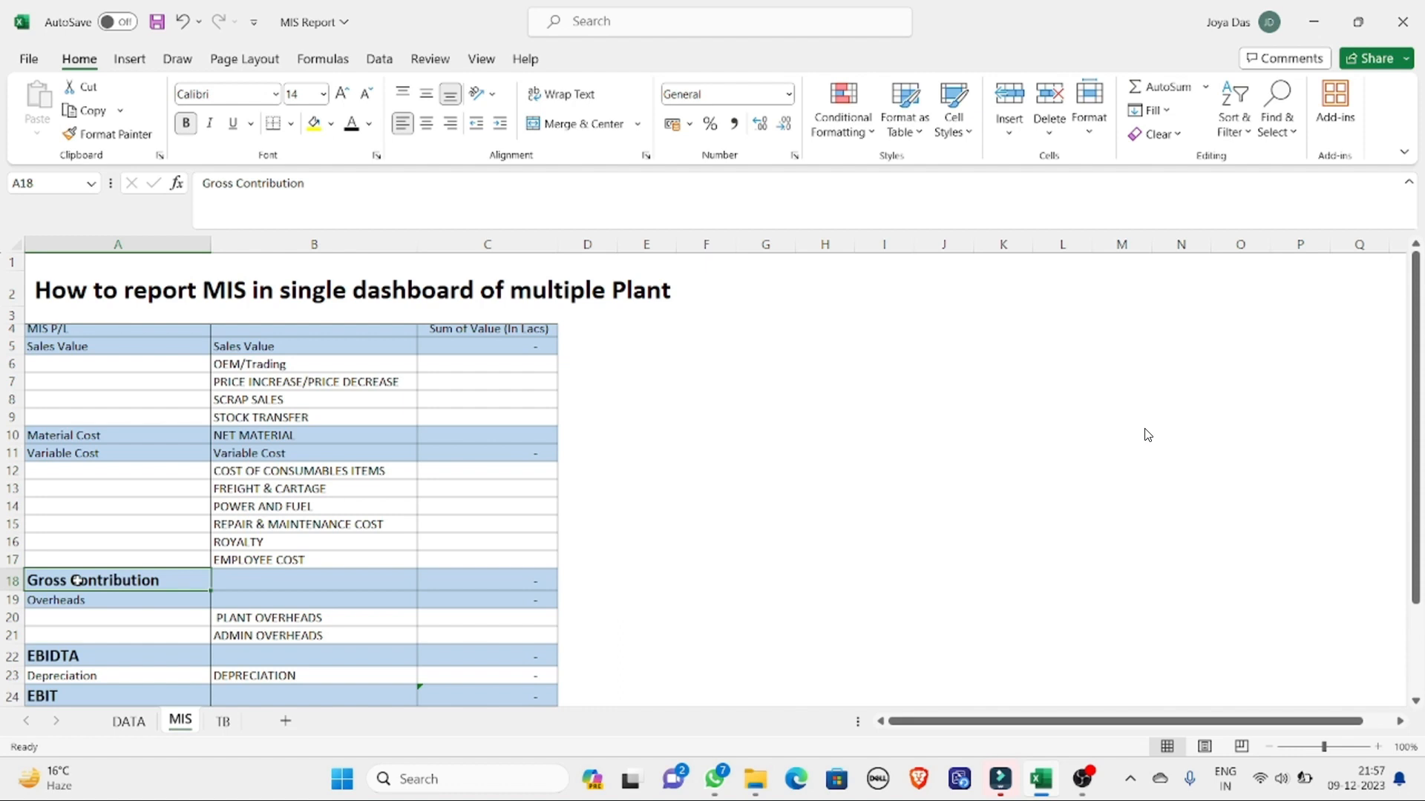
key("Down")
key("Up")
key("Down")
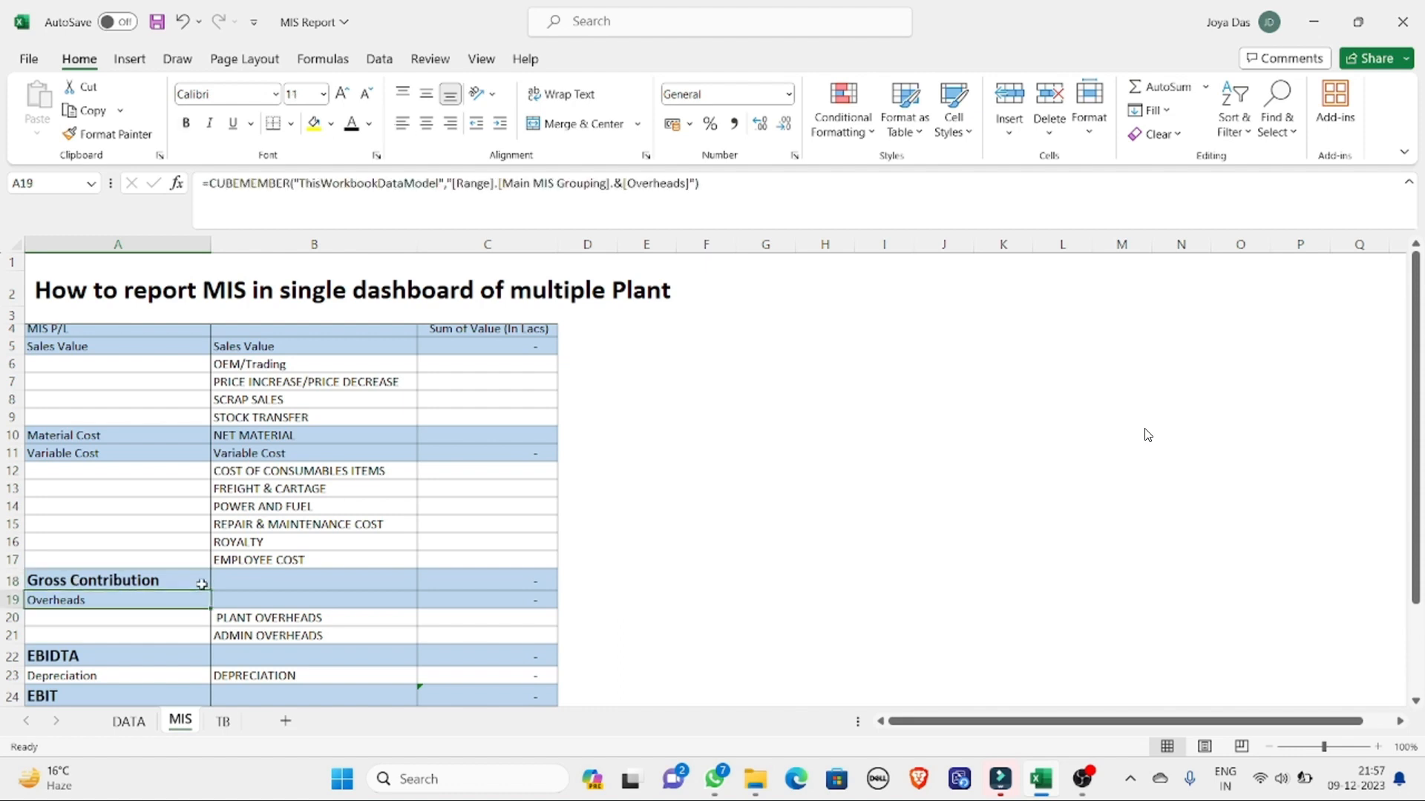
key("Right")
key("Down")
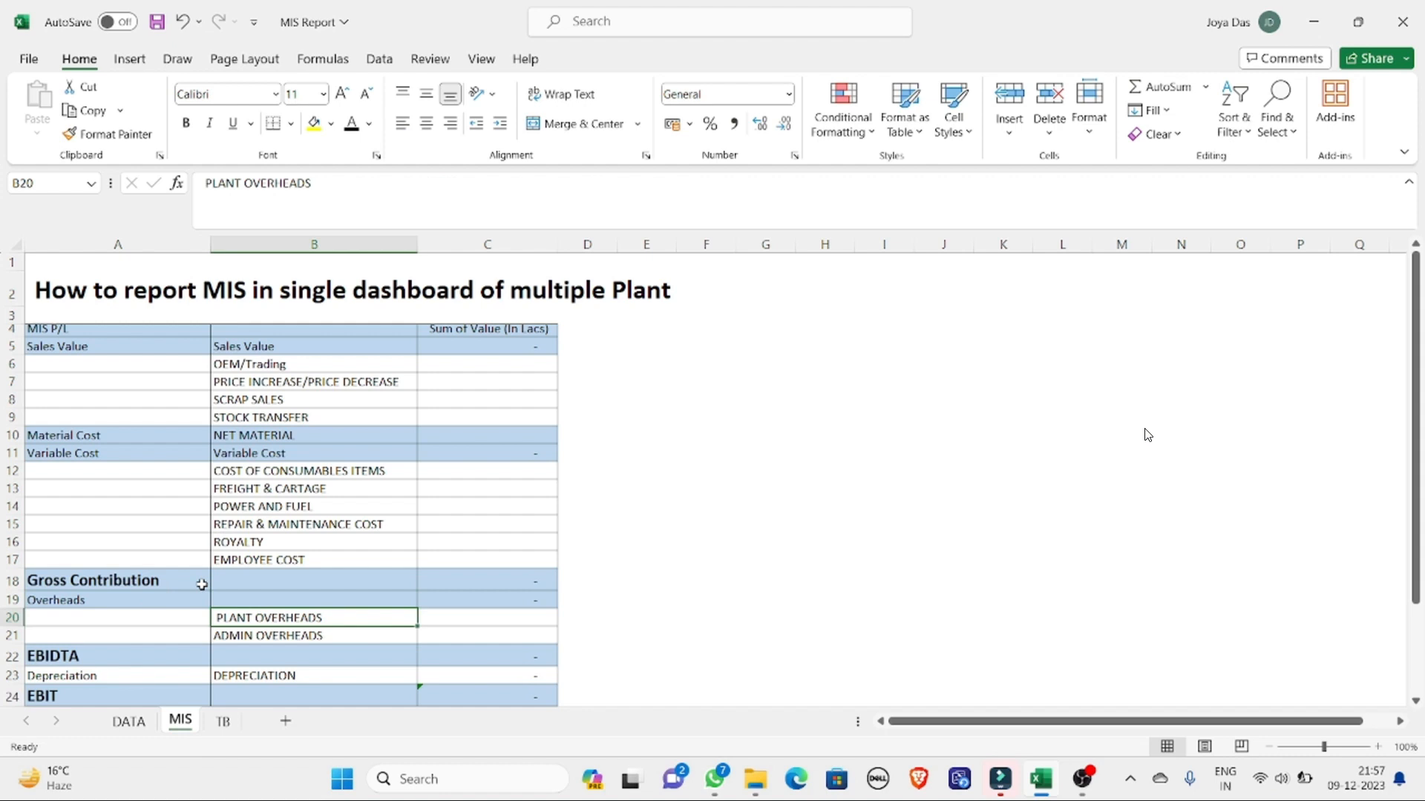
key("Down")
key("Up")
key("Down")
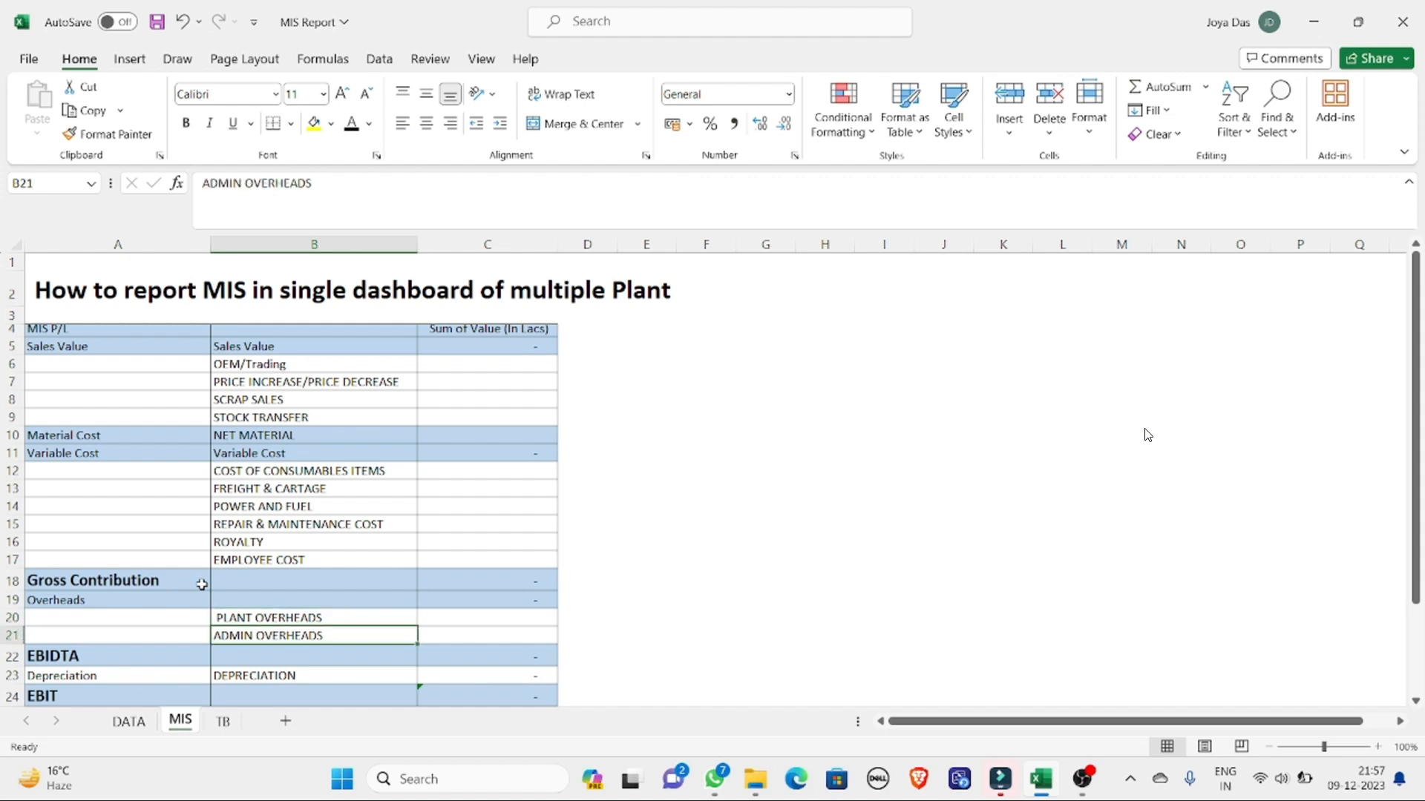
Step: Review how the MIS layout runs from Gross Contribution and Overheads through EBIDTA and Depreciation to EBIT
key("Down")
key("Down")
key("Down")
key("Down")
key("Down")
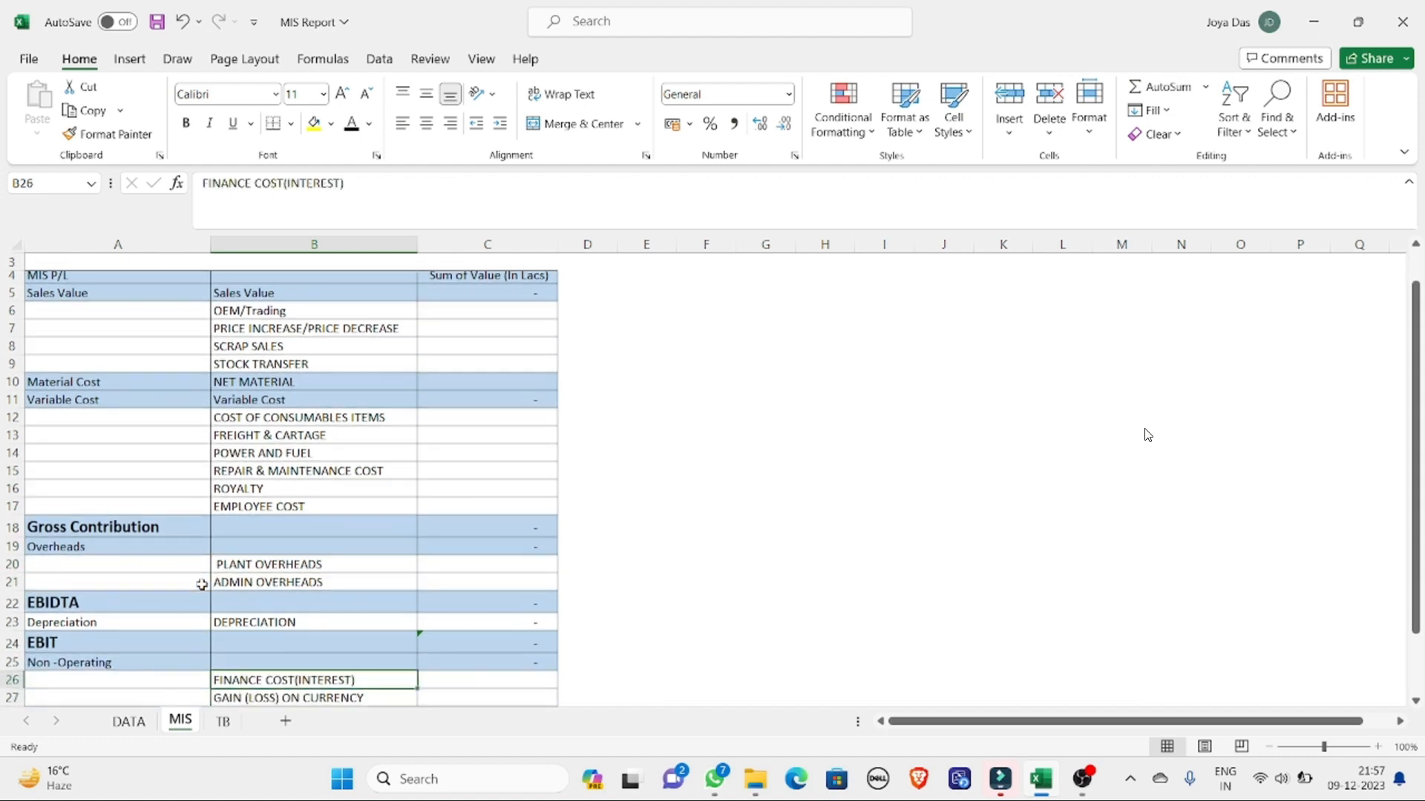
key("Up")
key("Up")
key("Up")
key("Down")
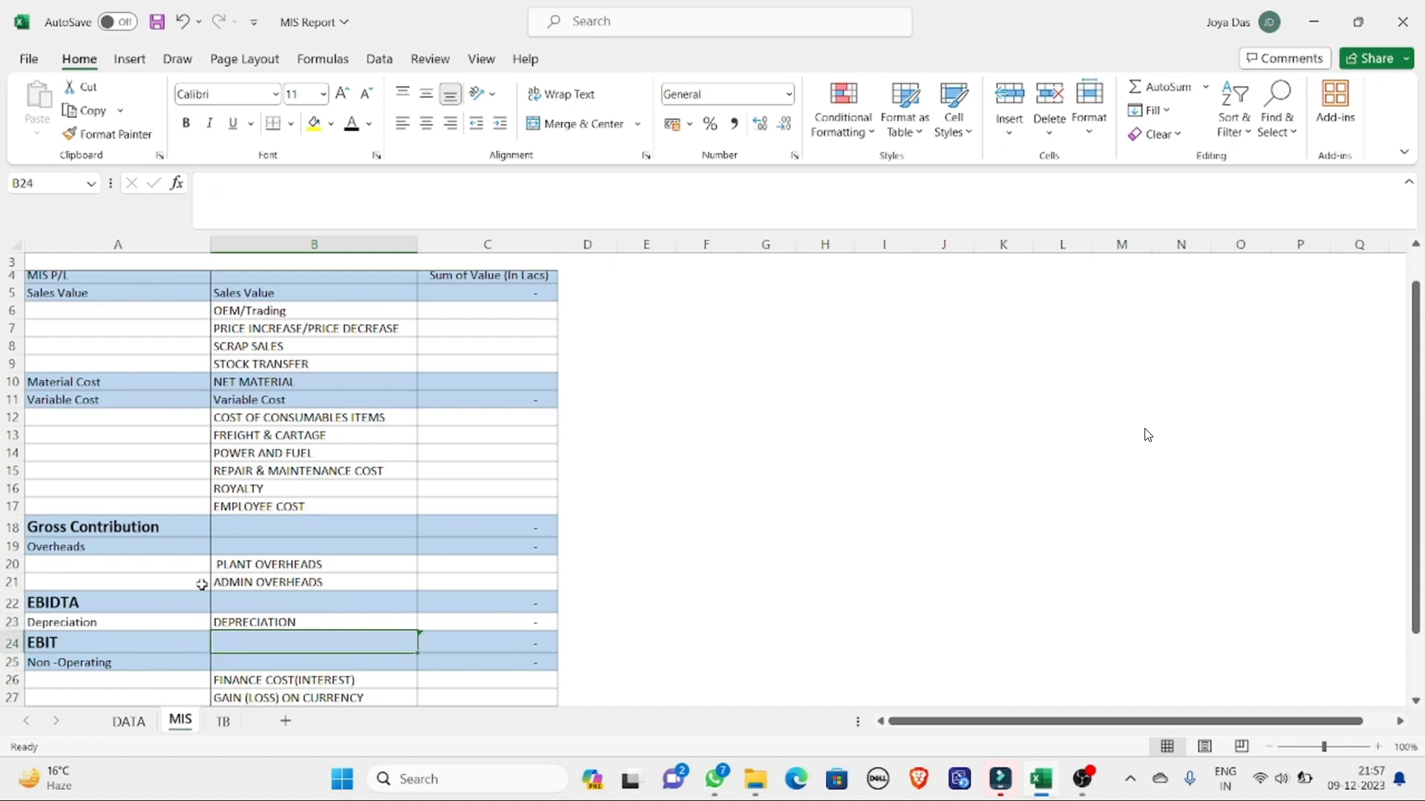
key("Up")
key("Up")
key("Left")
key("Down")
key("Down")
key("Up")
key("Up")
key("Up")
key("Up")
key("Up")
key("Up")
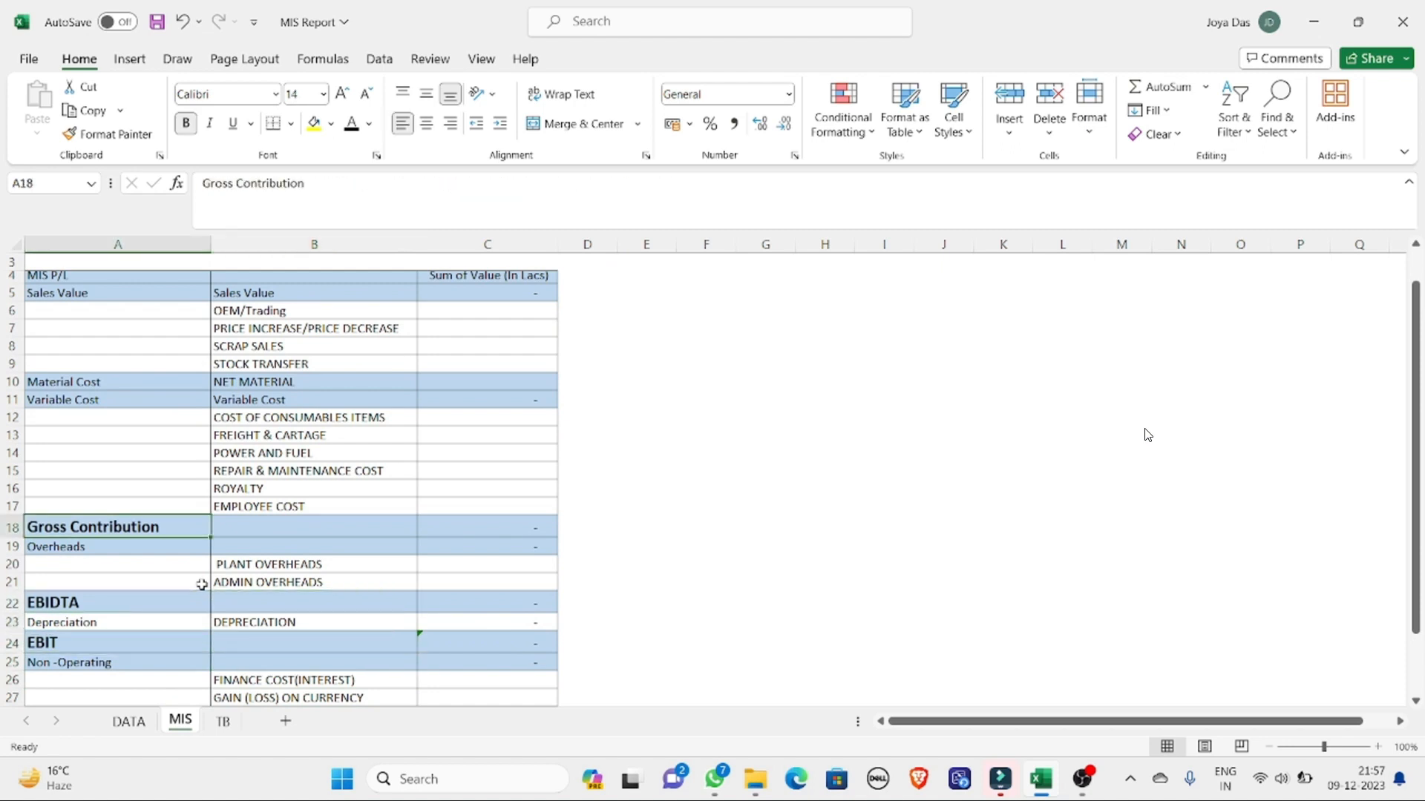
key("Down")
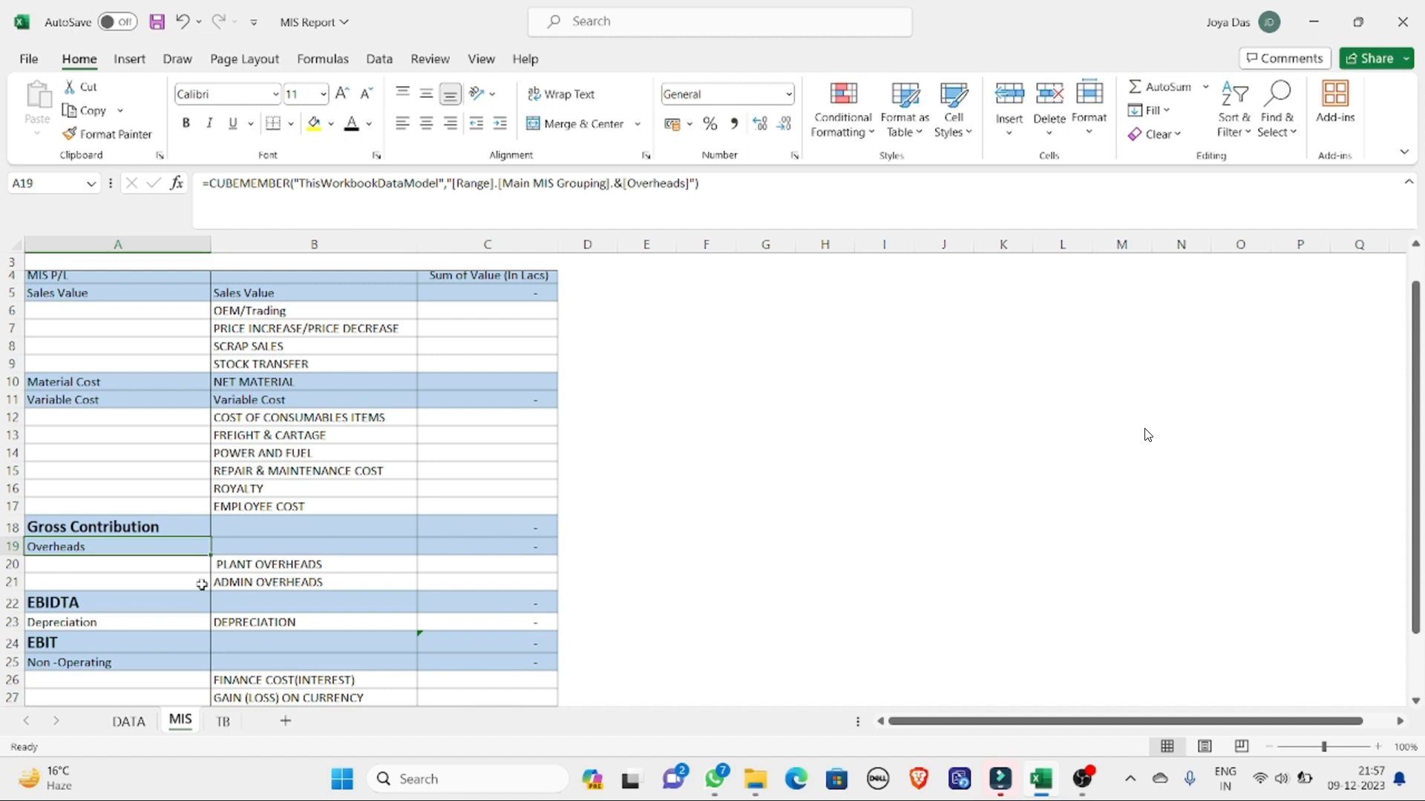
key("Down")
key("Down")
key("Down")
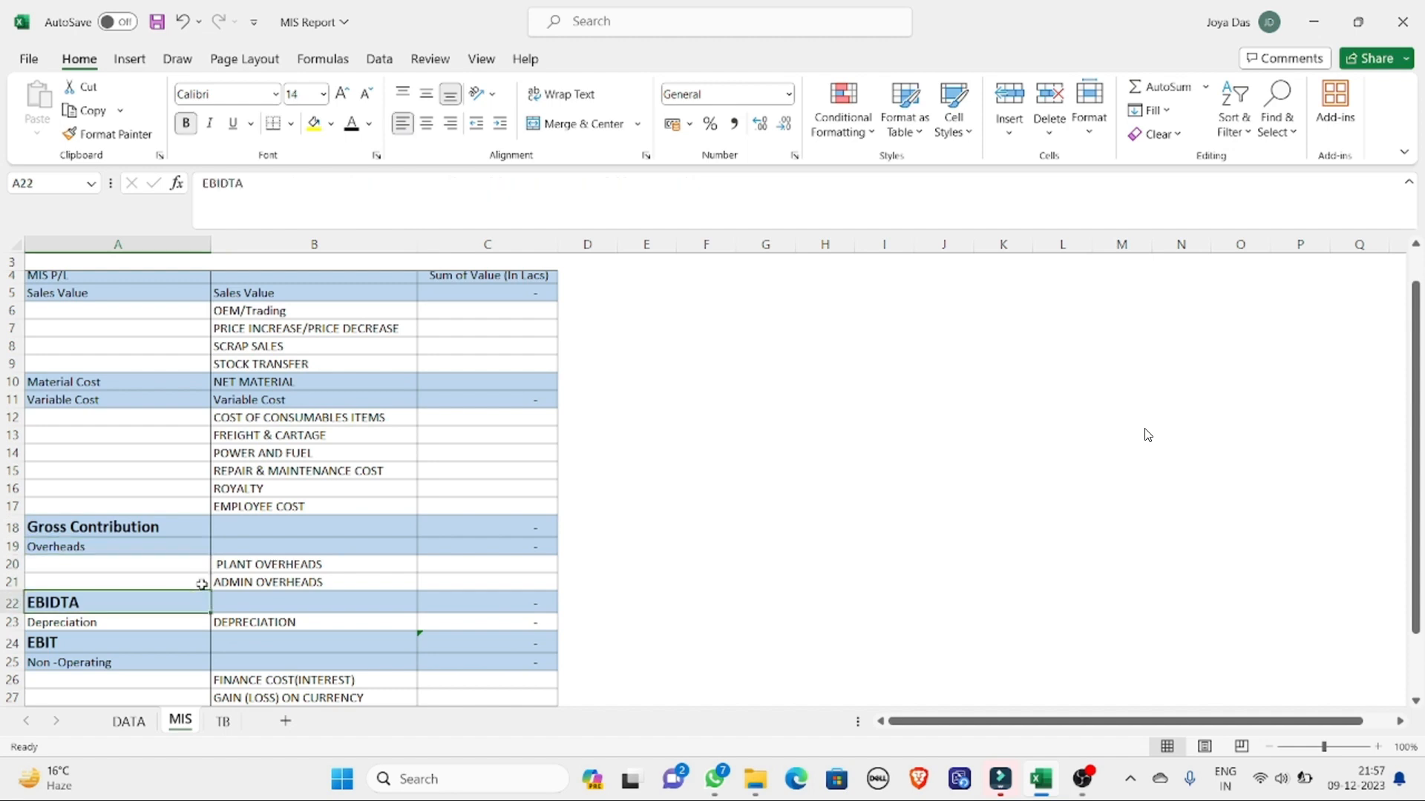
key("Down")
key("Down")
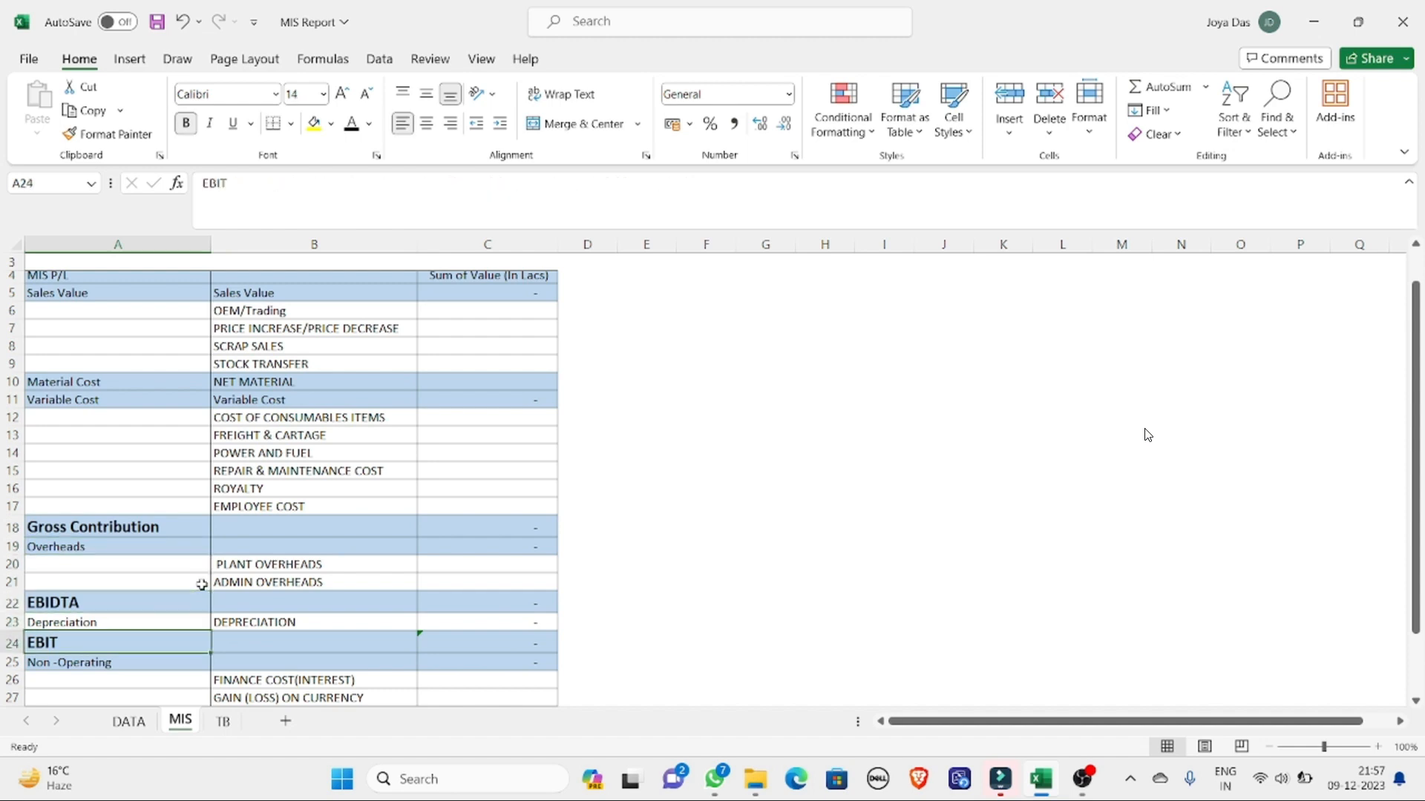
Step: Examine the Non-Operating group's finance cost, currency gain, interest and other income lines, and the Profit Before Tax row
key("Up")
key("Down")
key("Down")
key("Down")
key("Down")
key("Down")
key("Down")
key("Down")
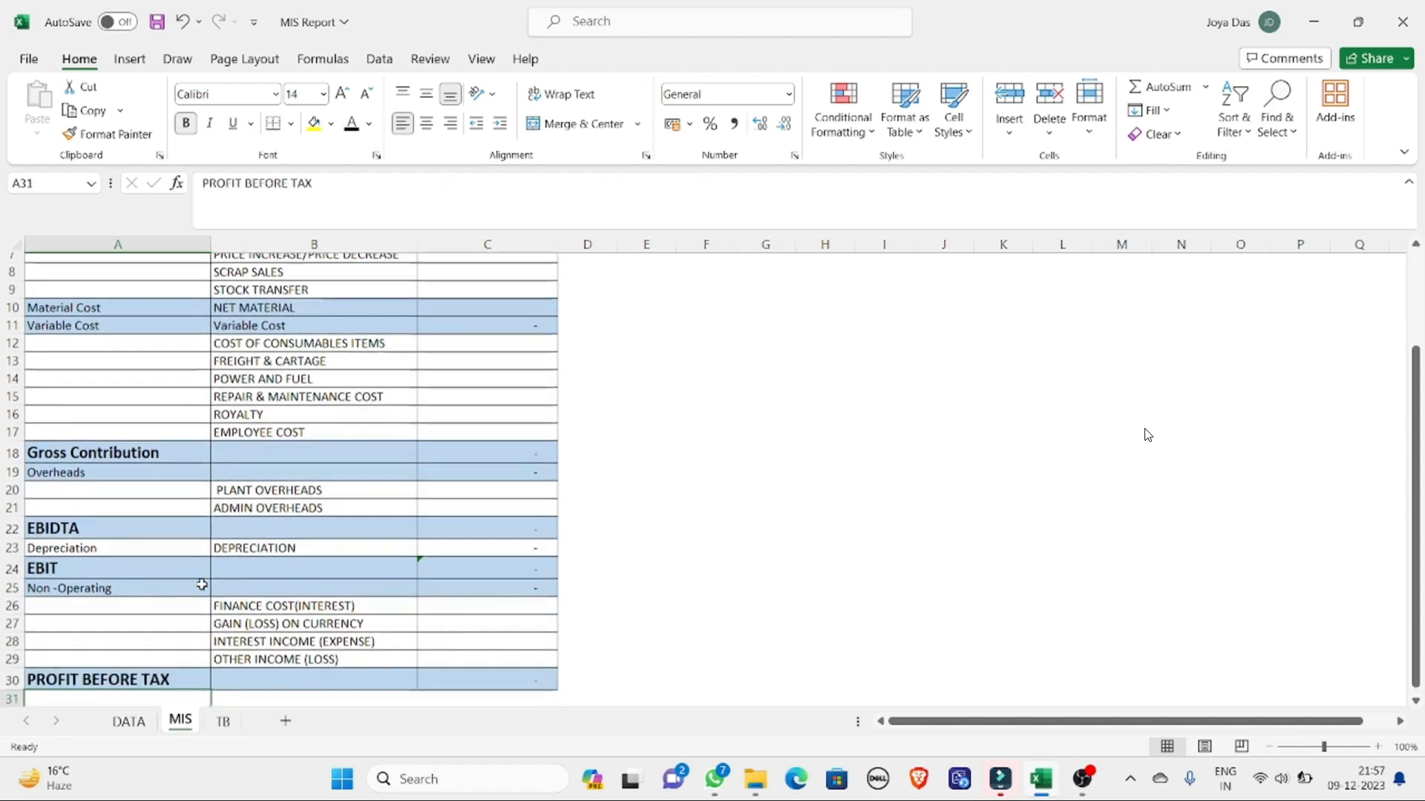
key("Up")
key("Up")
key("Up")
key("Up")
key("Up")
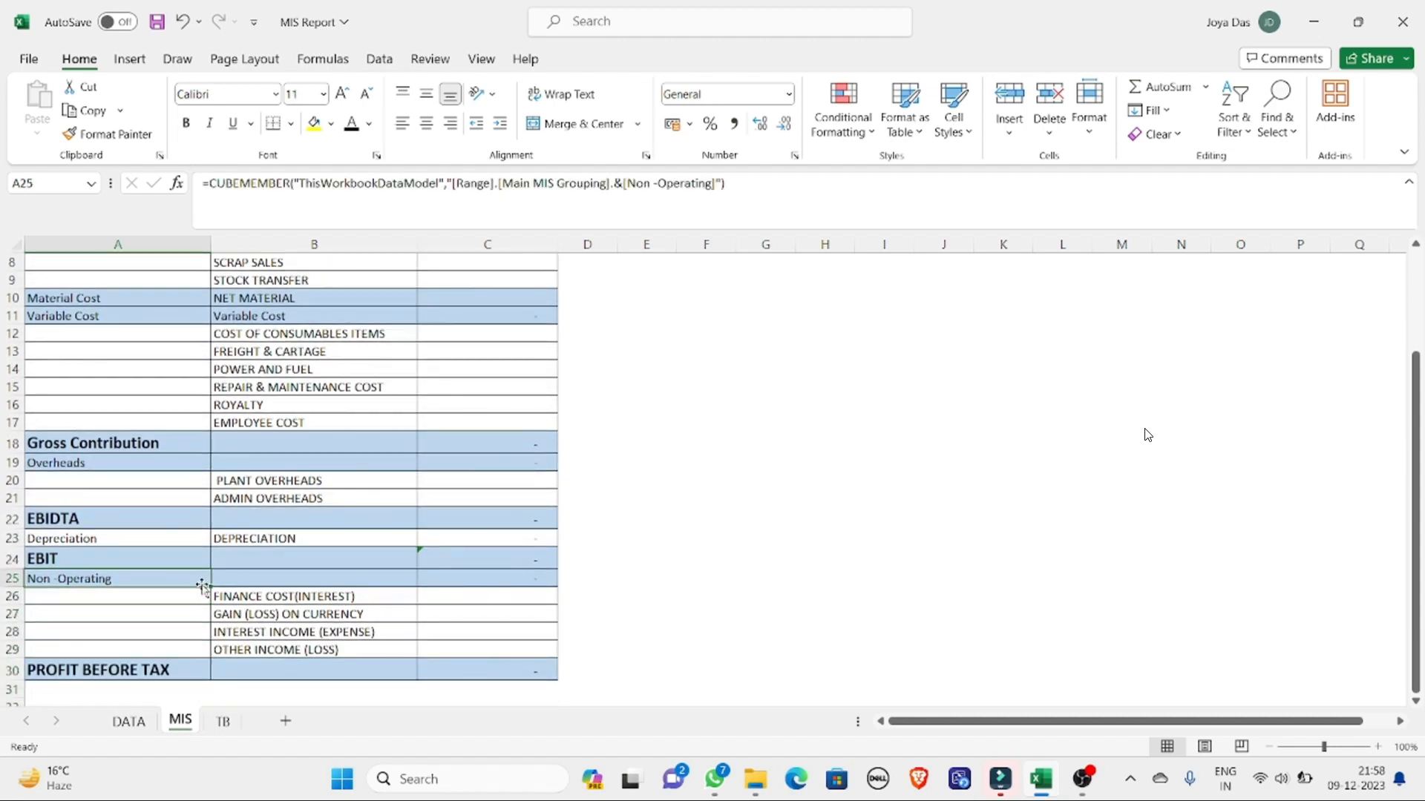
key("Down")
key("Down")
key("Down")
key("Down")
key("Down")
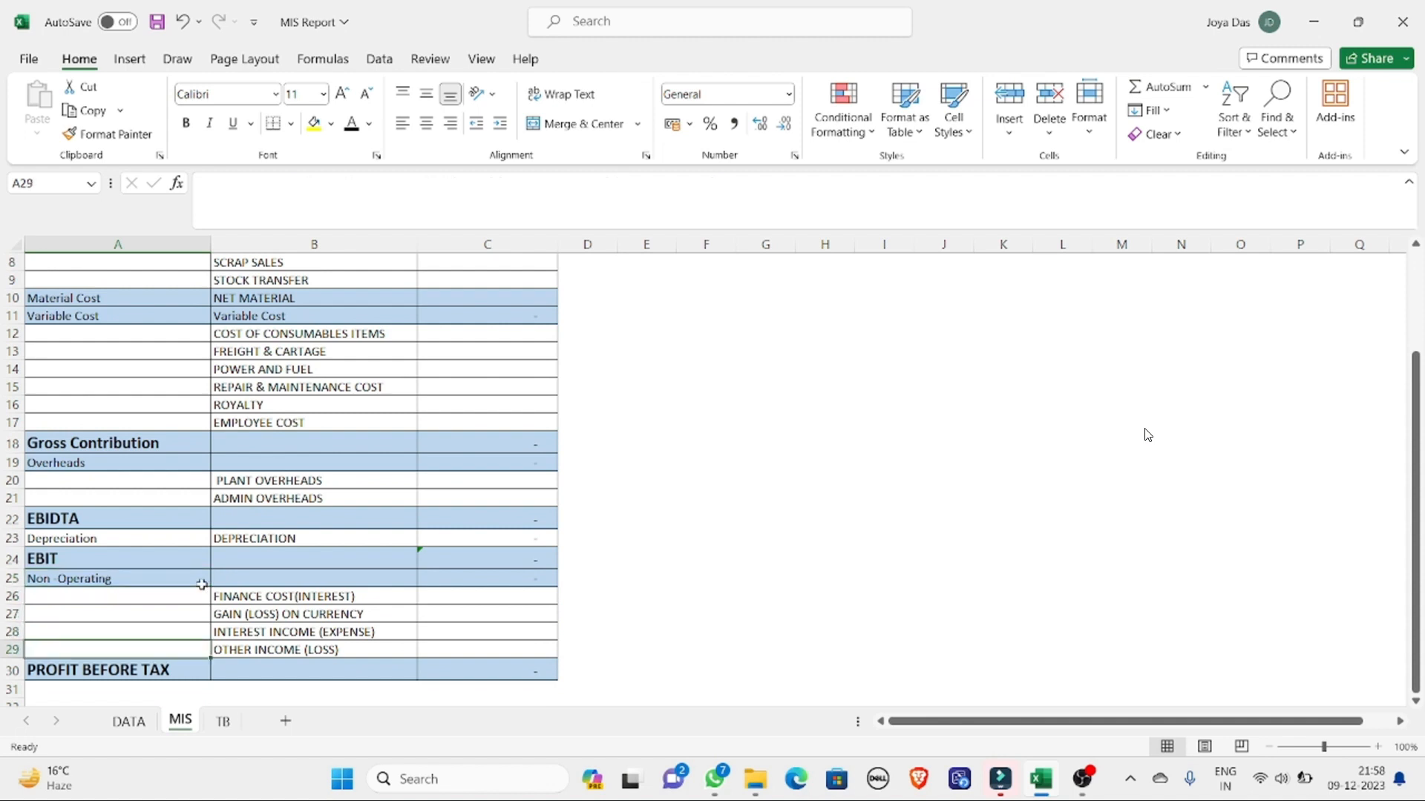
key("Right")
key("Right")
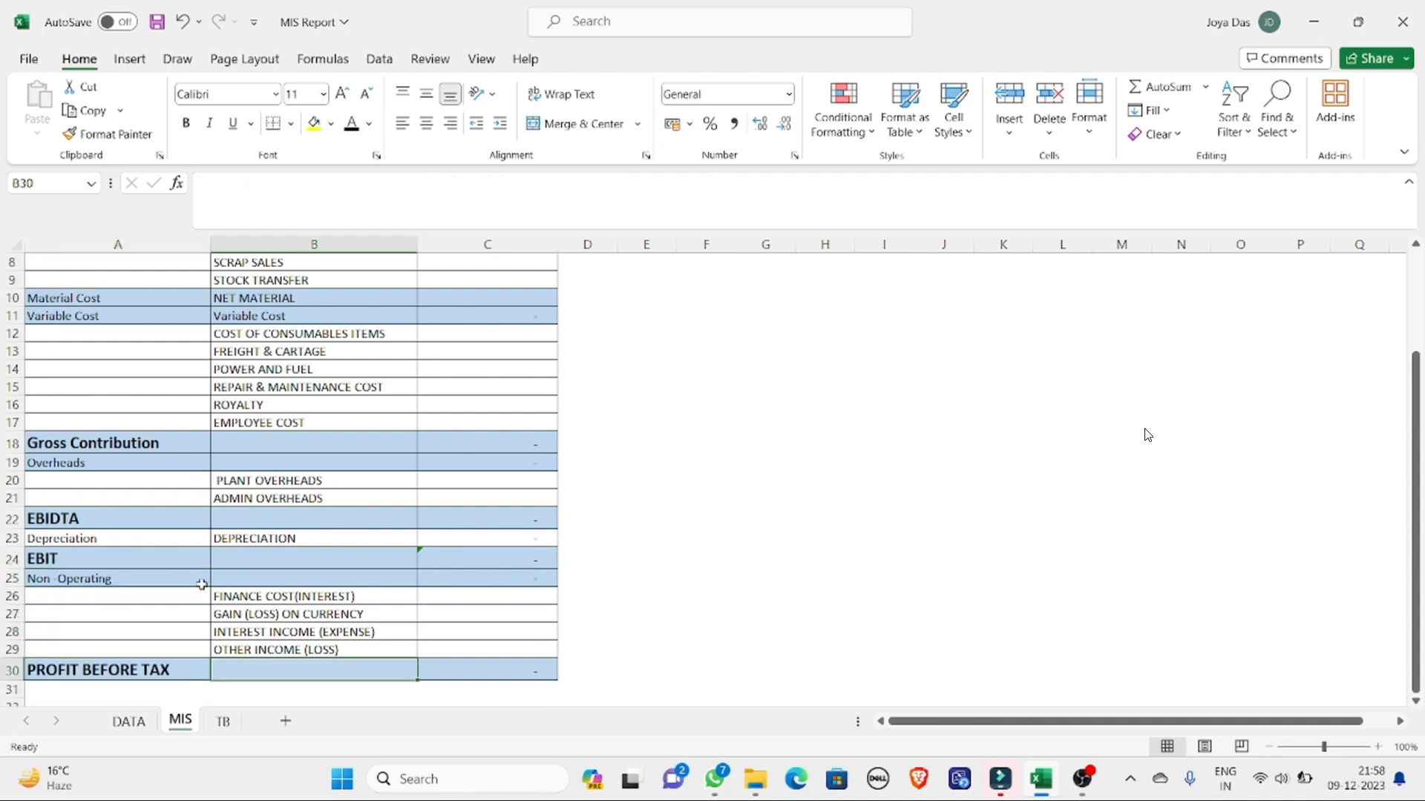
key("Left")
key("Up")
key("Up")
key("Up")
key("Up")
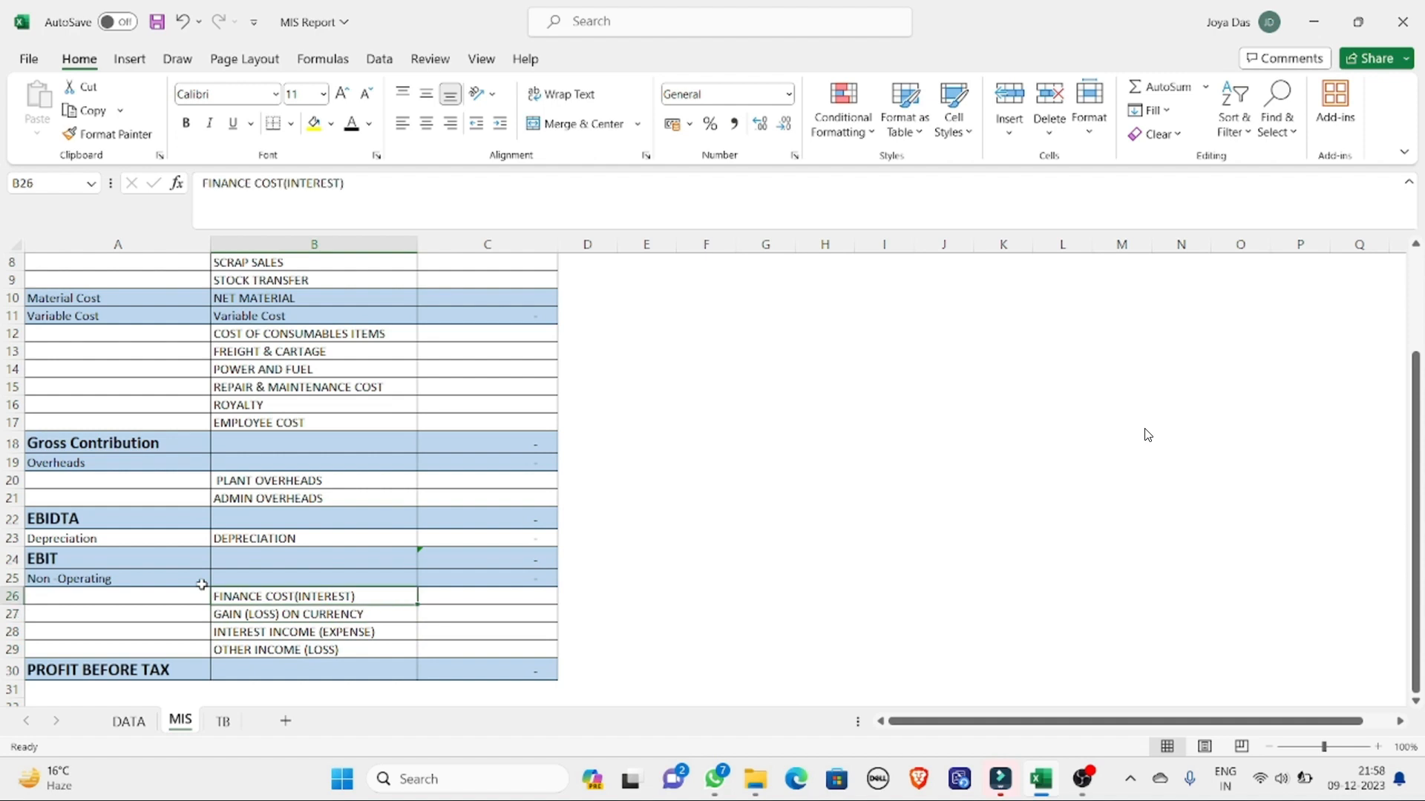
key("Left")
key("Up")
key("Right")
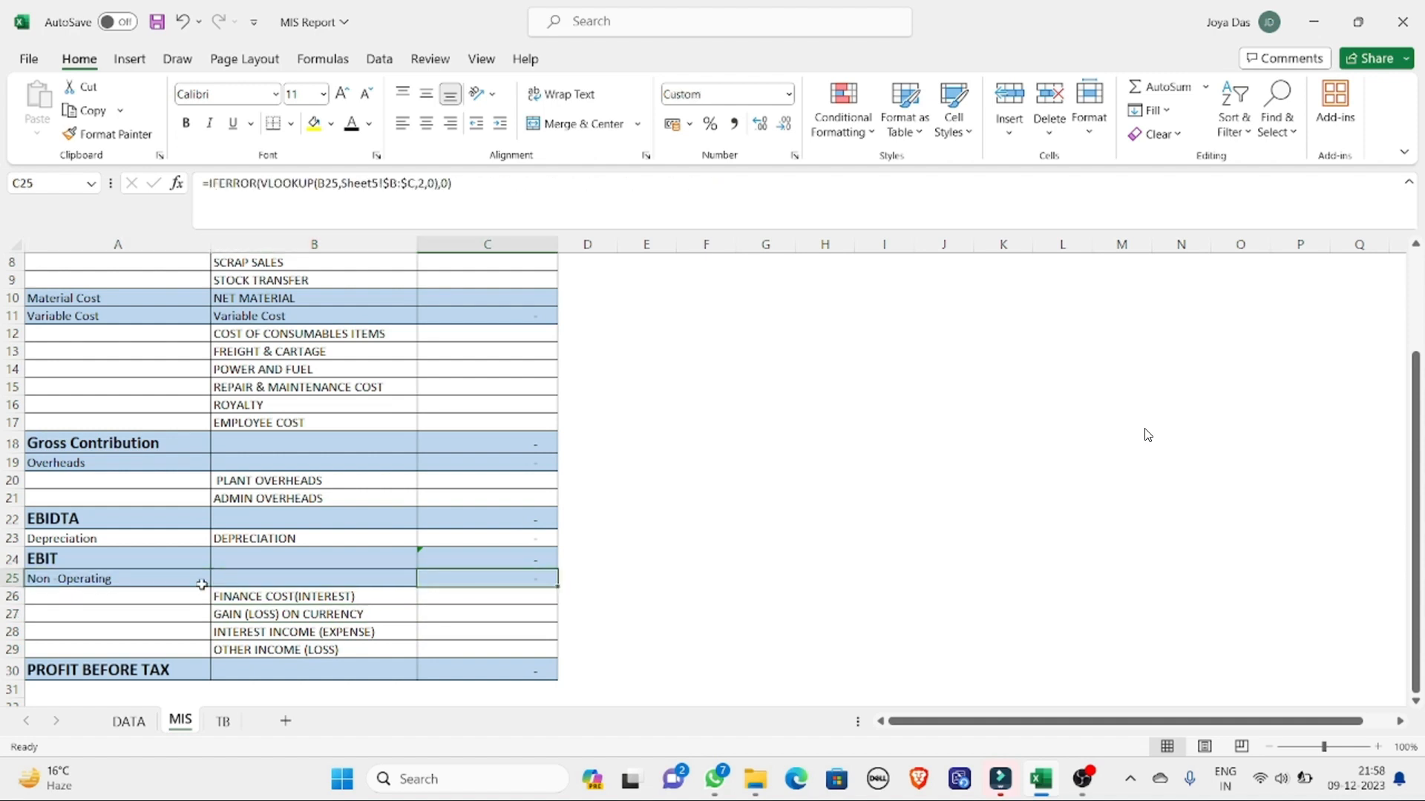
key("Down")
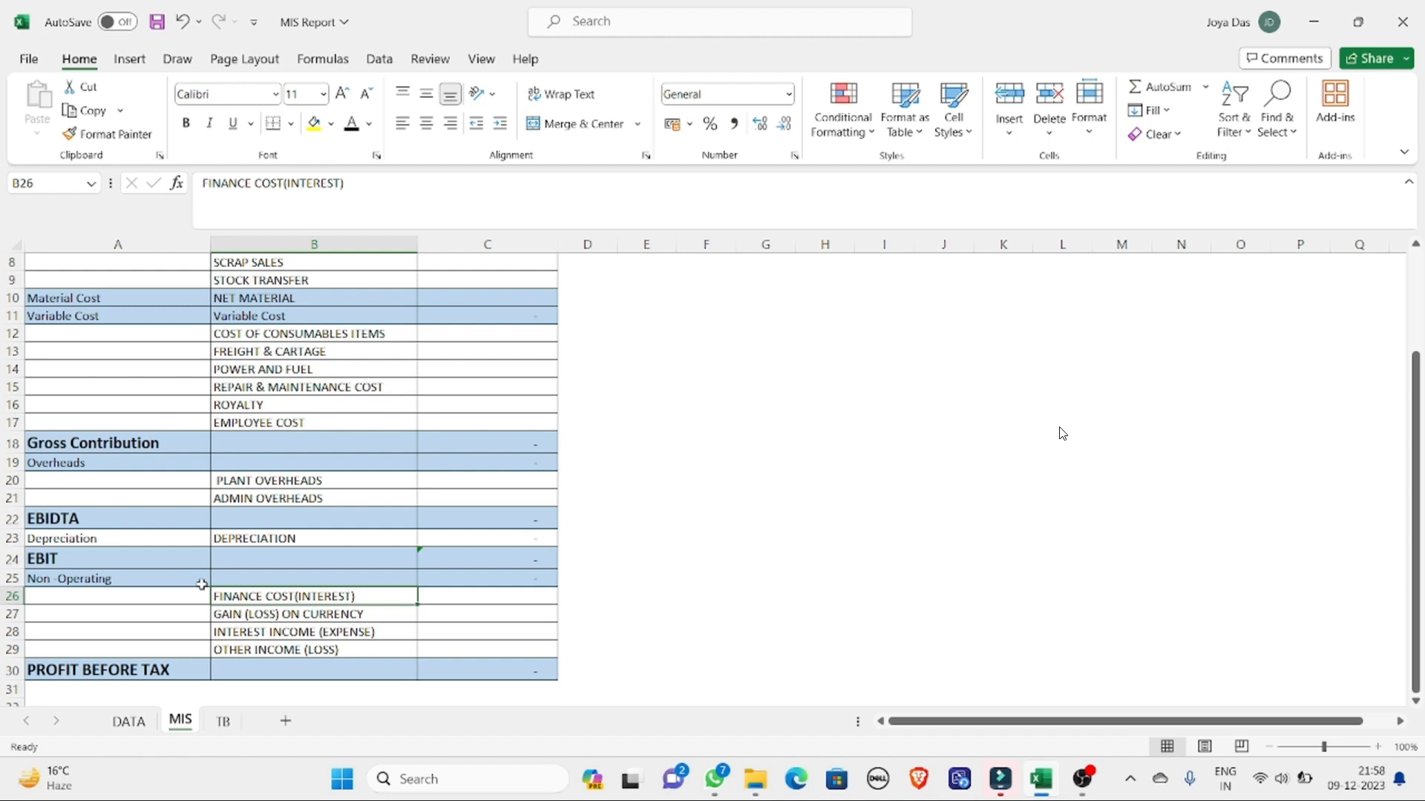
key("Down")
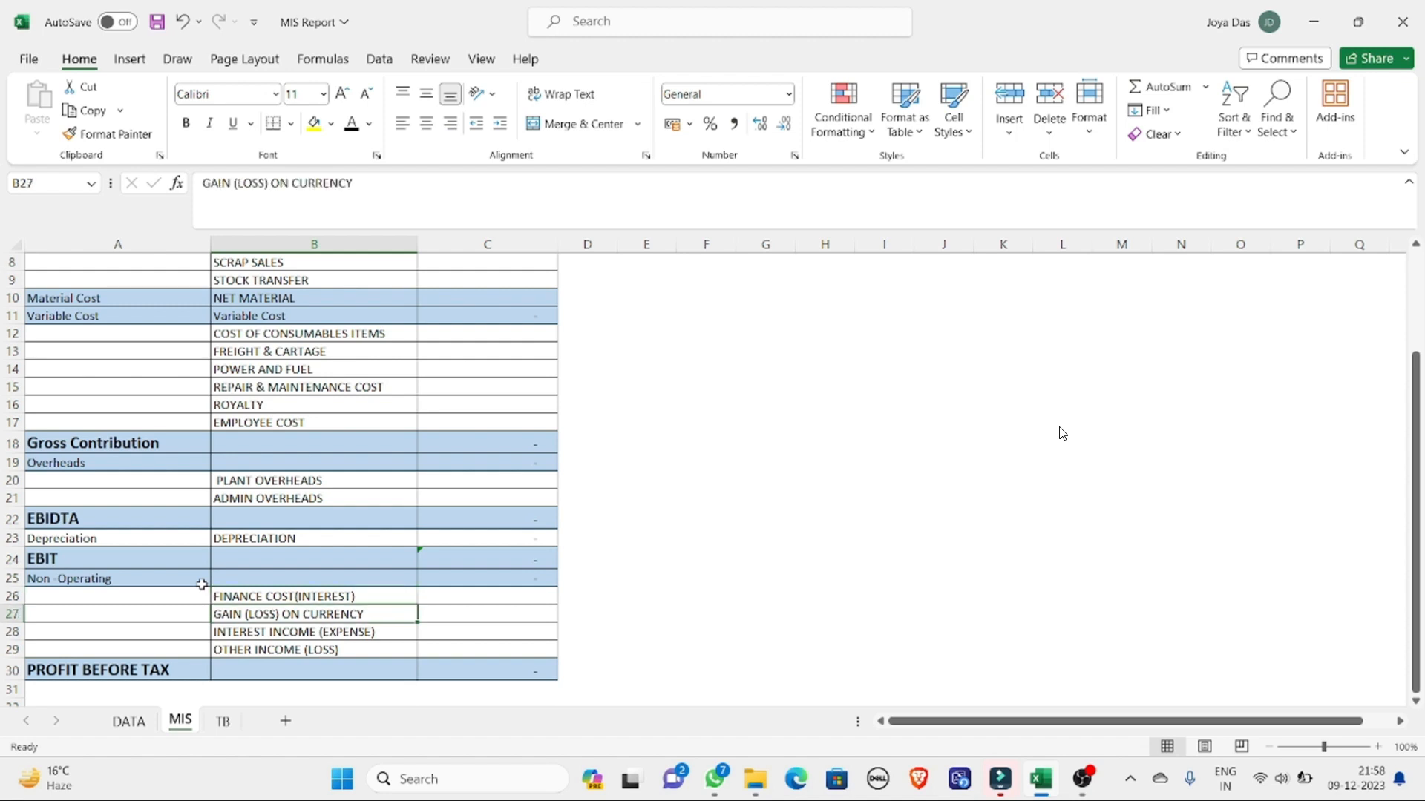
key("Down")
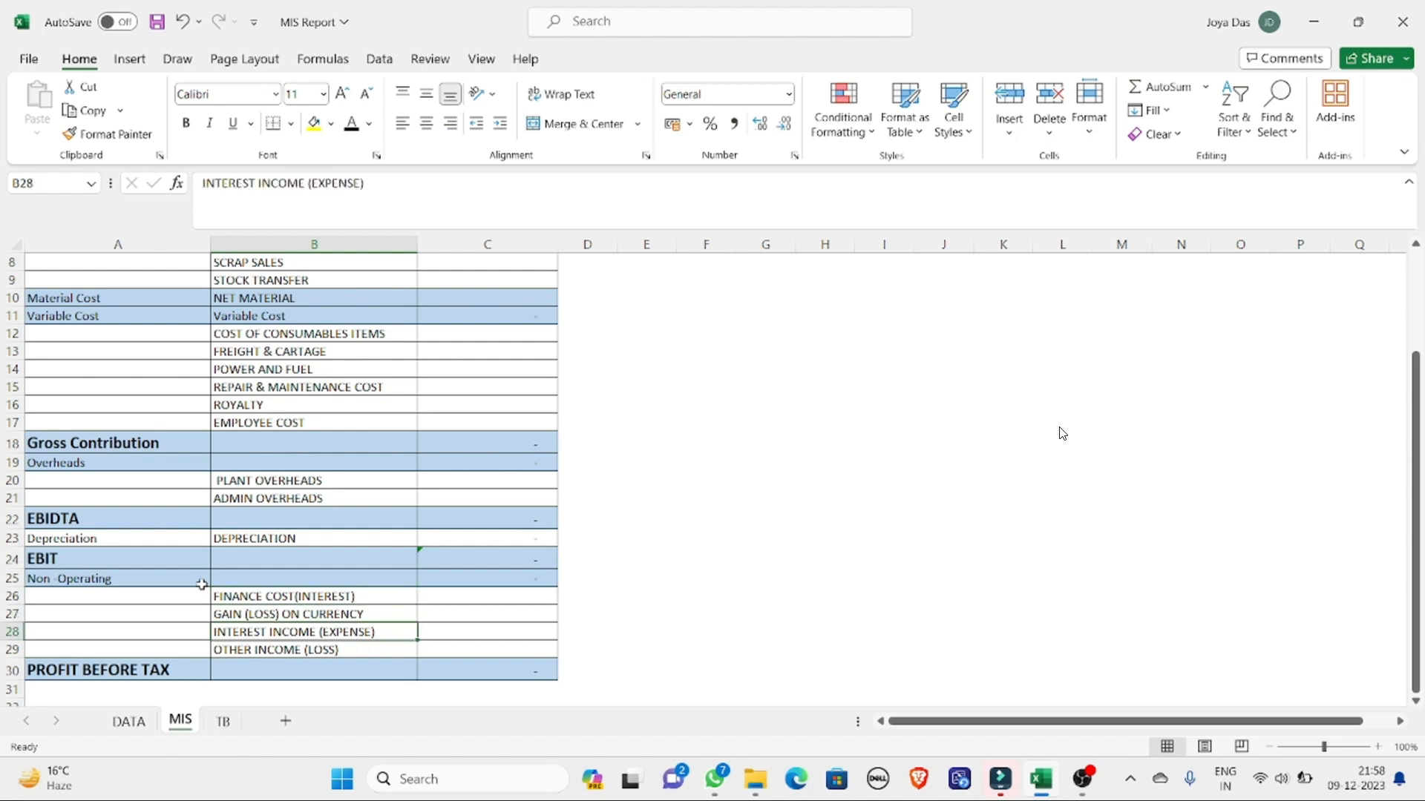
Step: Review the MIS layout from the Other Income (Loss) row back up to the dashboard title
key("Down")
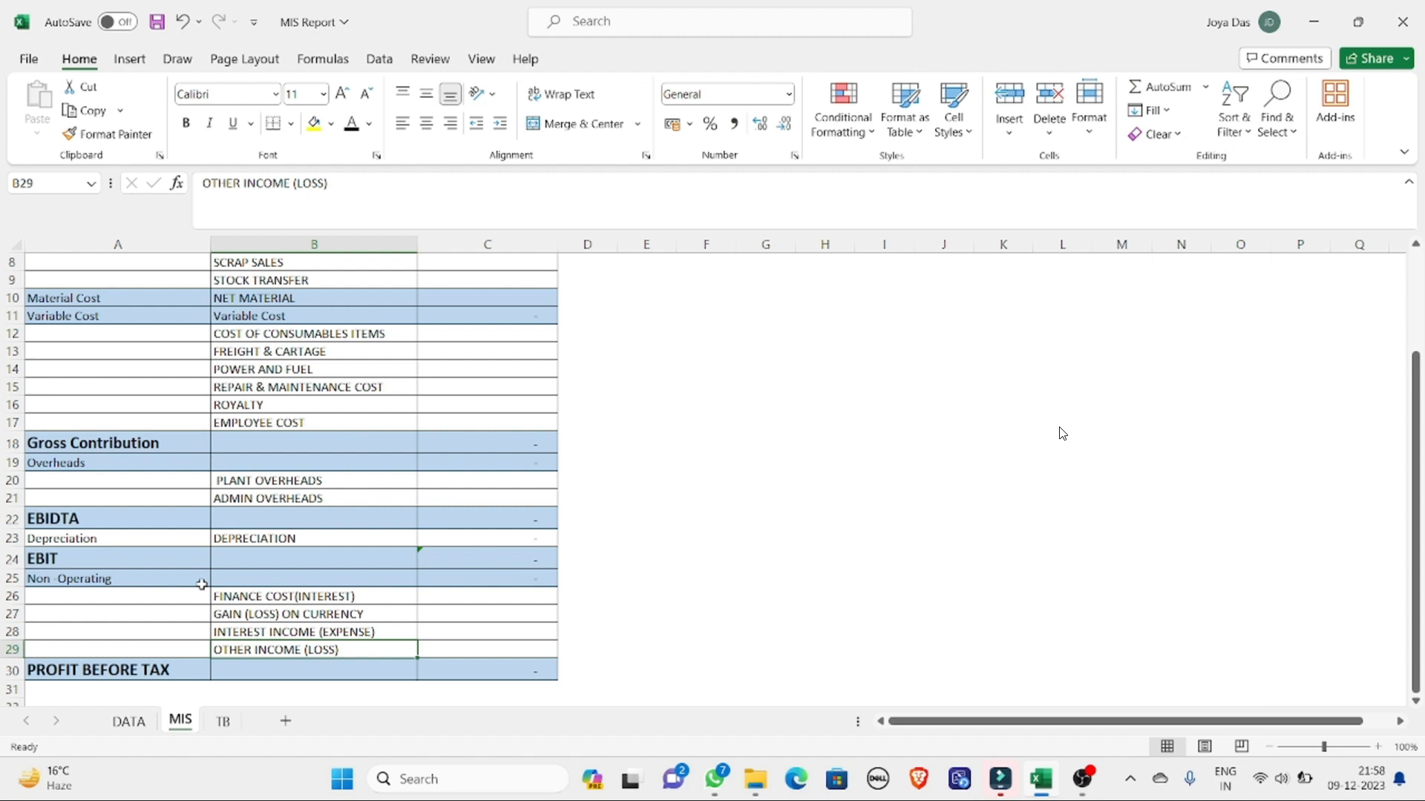
key("Up")
key("Down")
key("Up")
key("Up")
key("Up")
key("Up")
key("Up")
key("Up")
key("Up")
key("Up")
key("Up")
key("Up")
key("Up")
key("Up")
key("Up")
key("Up")
key("Up")
key("Up")
key("Up")
key("Up")
key("Up")
key("Up")
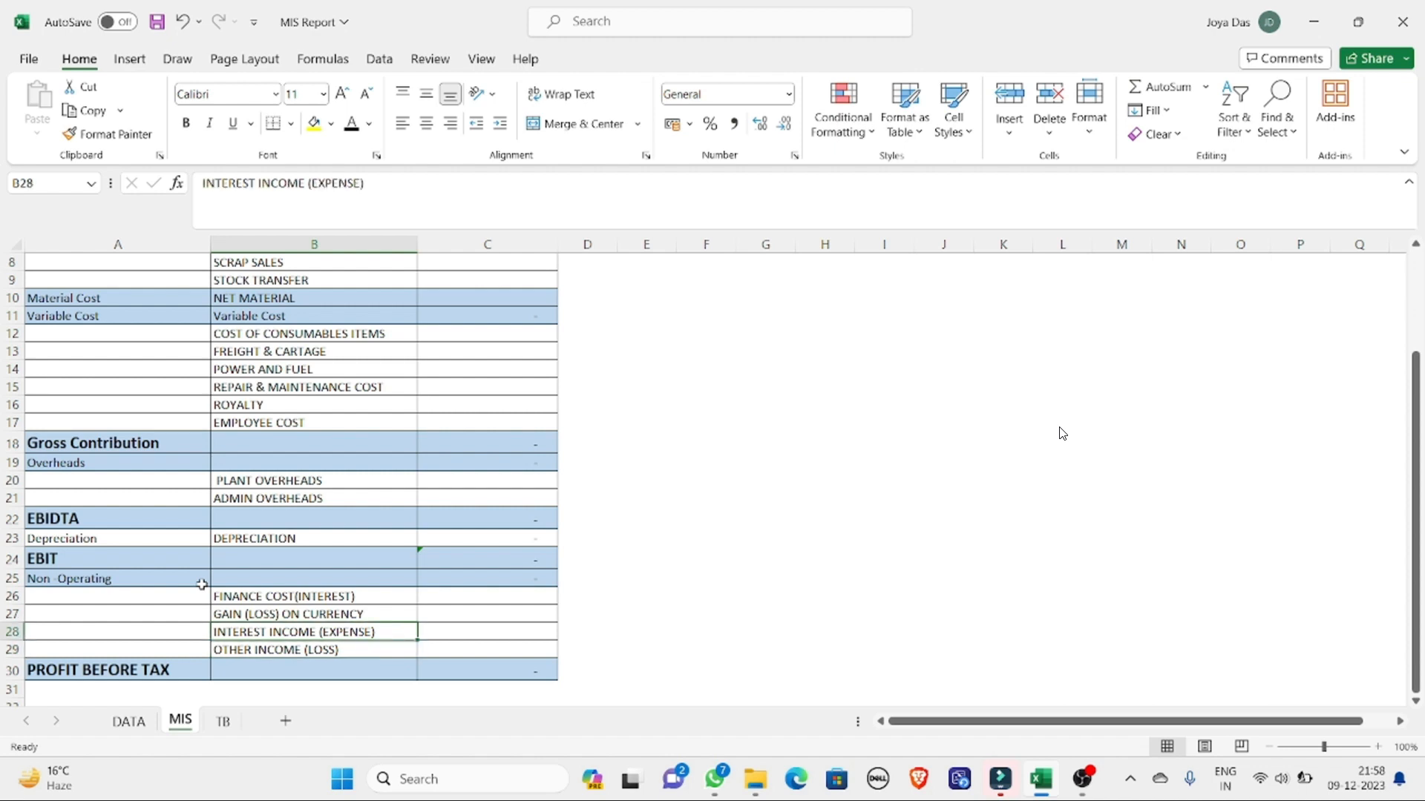
key("Up")
key("Up")
key("Up")
key("Up")
key("Up")
key("Up")
key("Up")
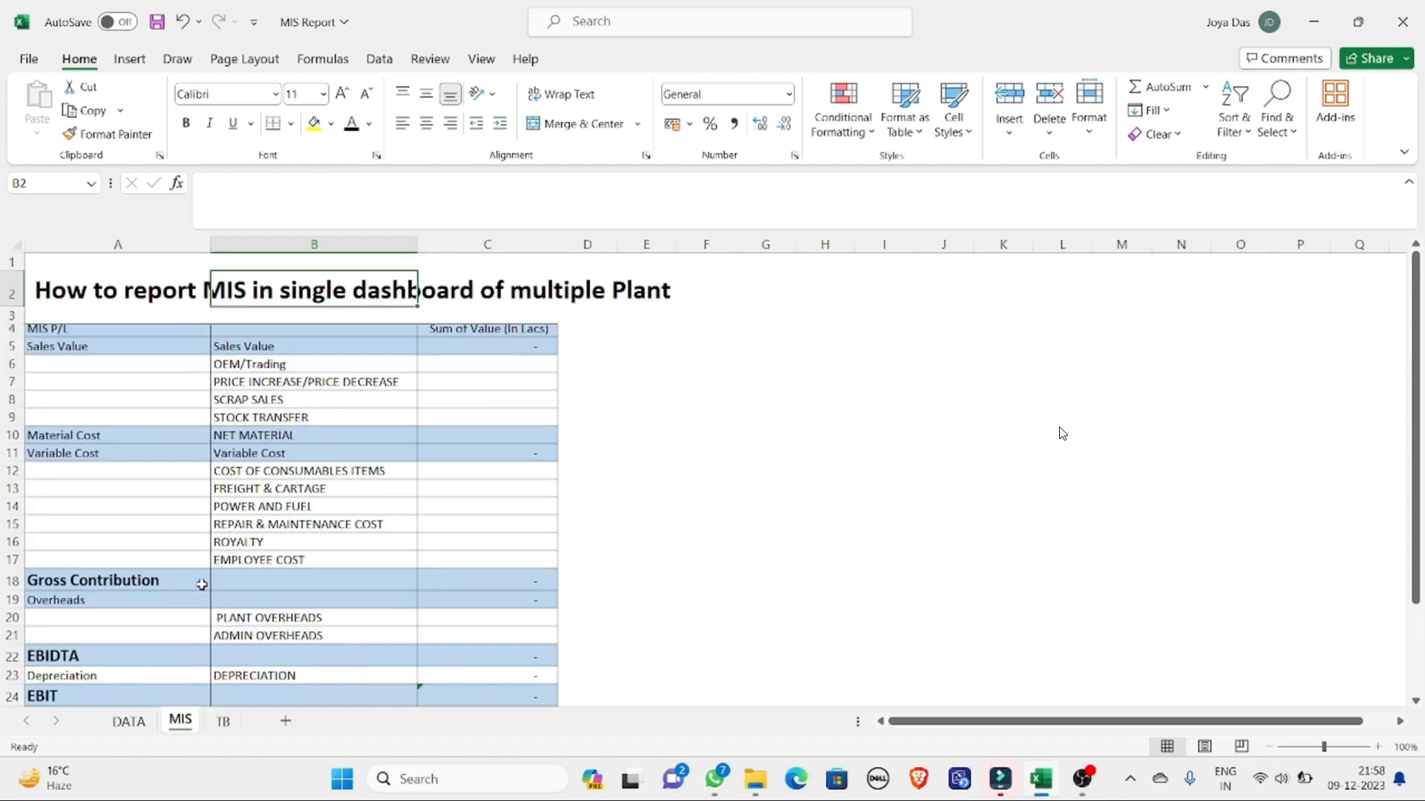
Step: Review the MIS items from Sales Value through Net Material and Variable Cost down to Employee Cost
key("Down")
key("Down")
key("Down")
key("Down")
key("Down")
key("Down")
key("Down")
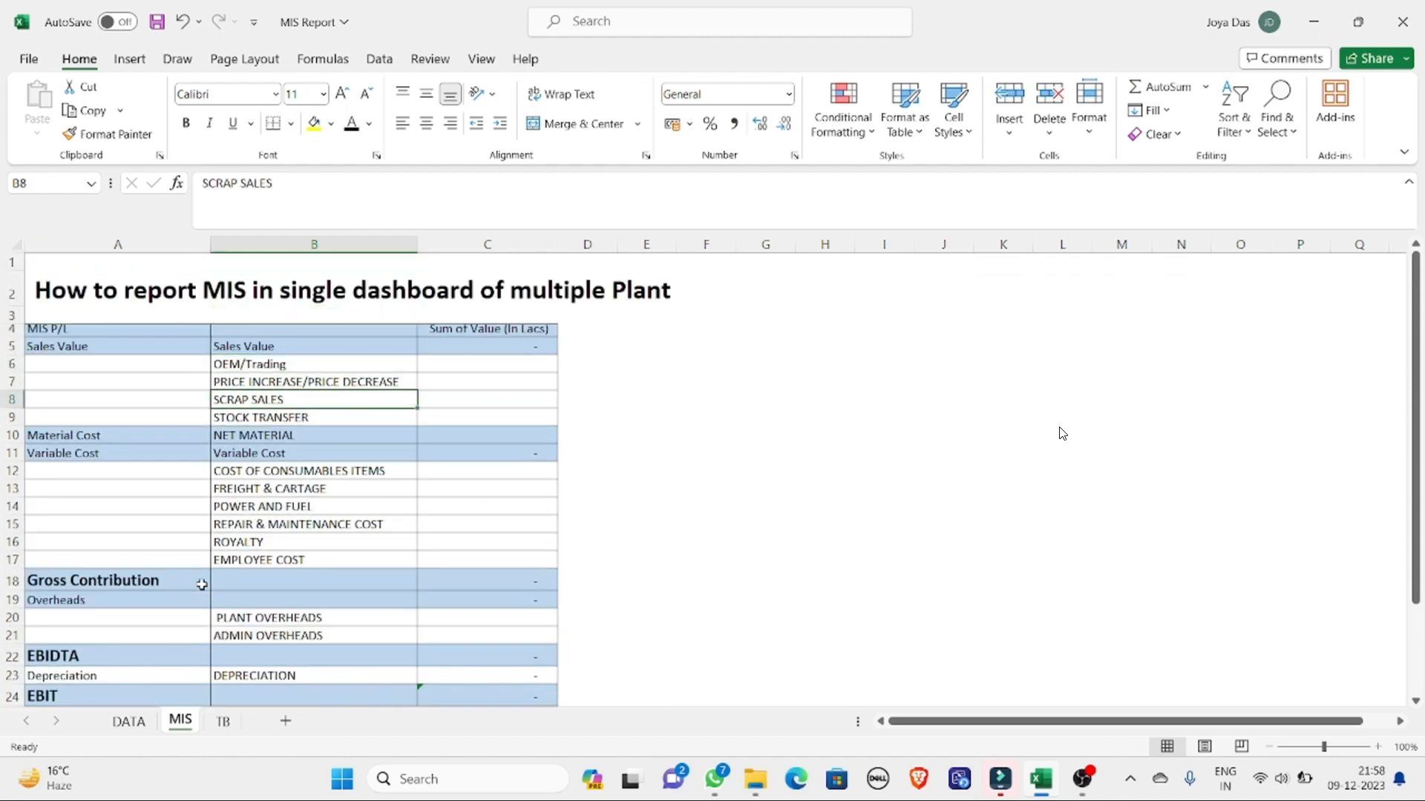
key("Down")
key("Down")
key("Down")
key("Down")
key("Down")
key("Down")
key("Down")
key("Down")
key("Down")
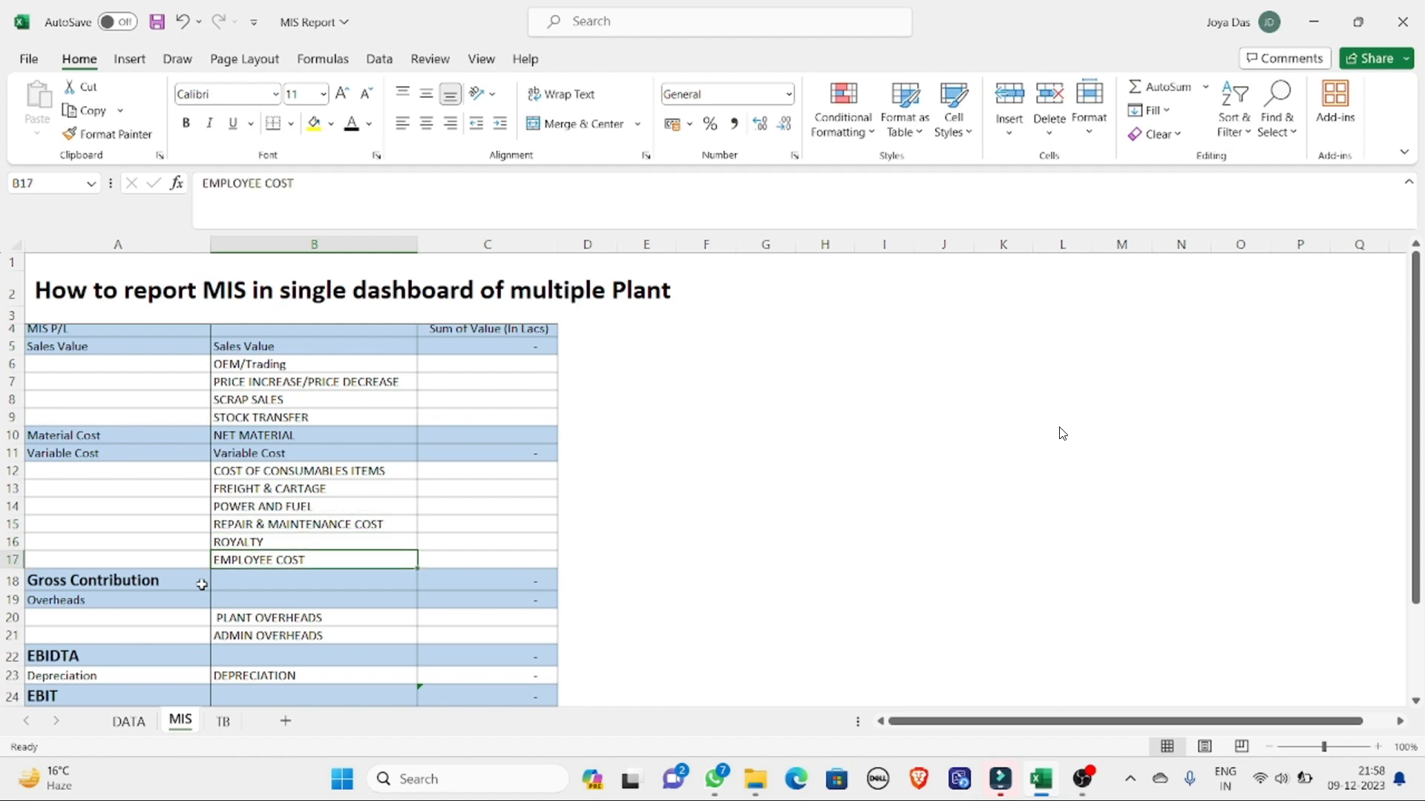
Step: Examine the trial balance export instructions on the DATA sheet, including T code S_PL0_85000029 and the report selection screens
left_click(139, 722)
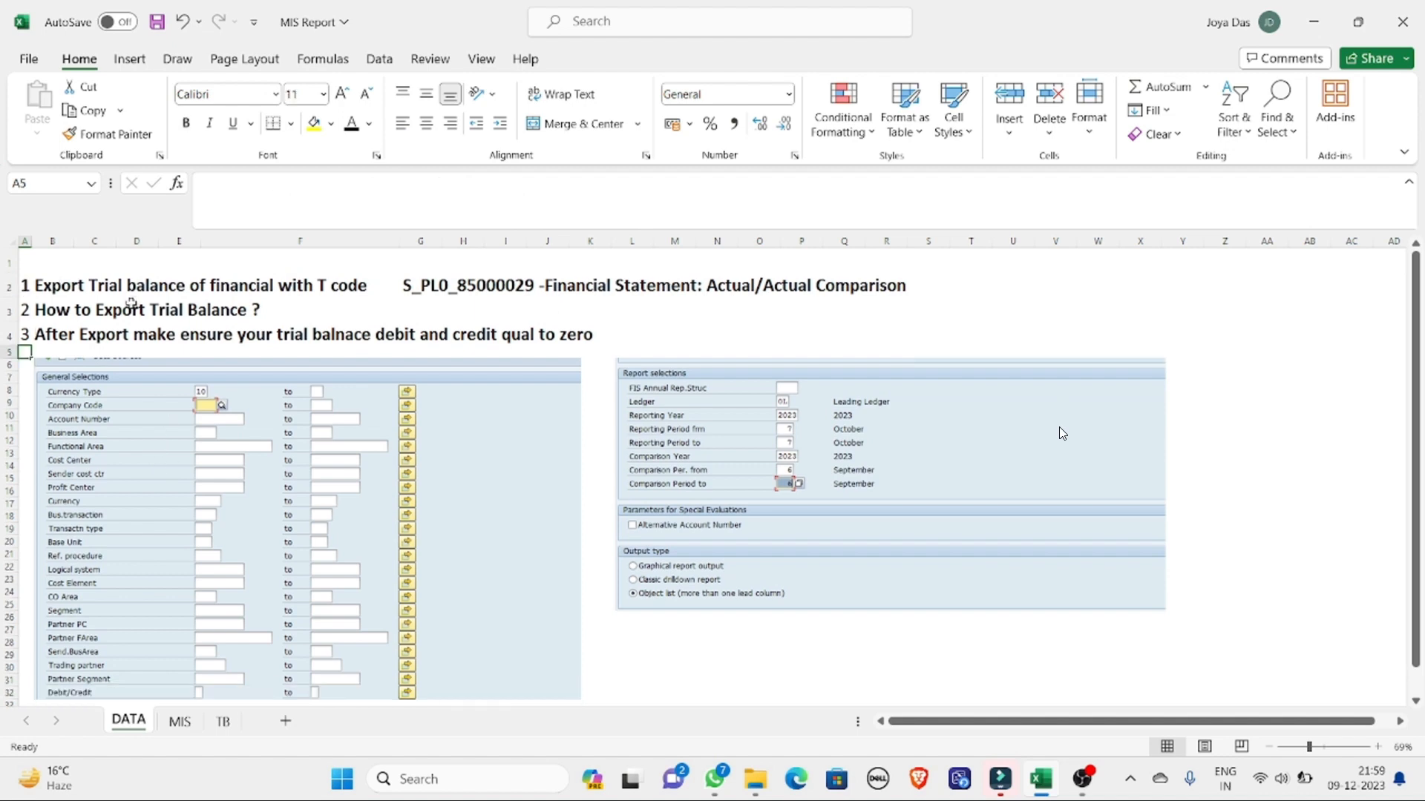
left_click(132, 305)
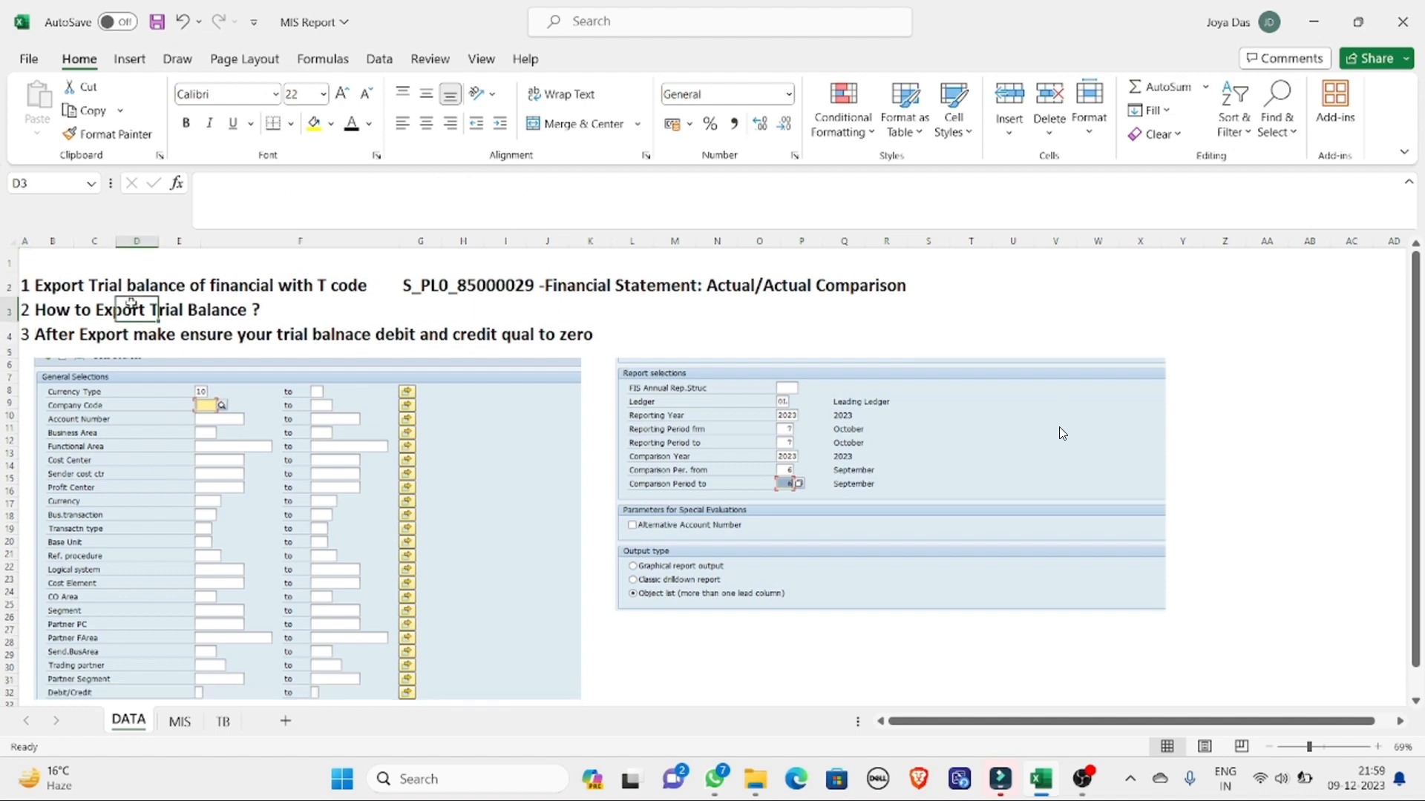
key("Left")
key("Up")
key("Left")
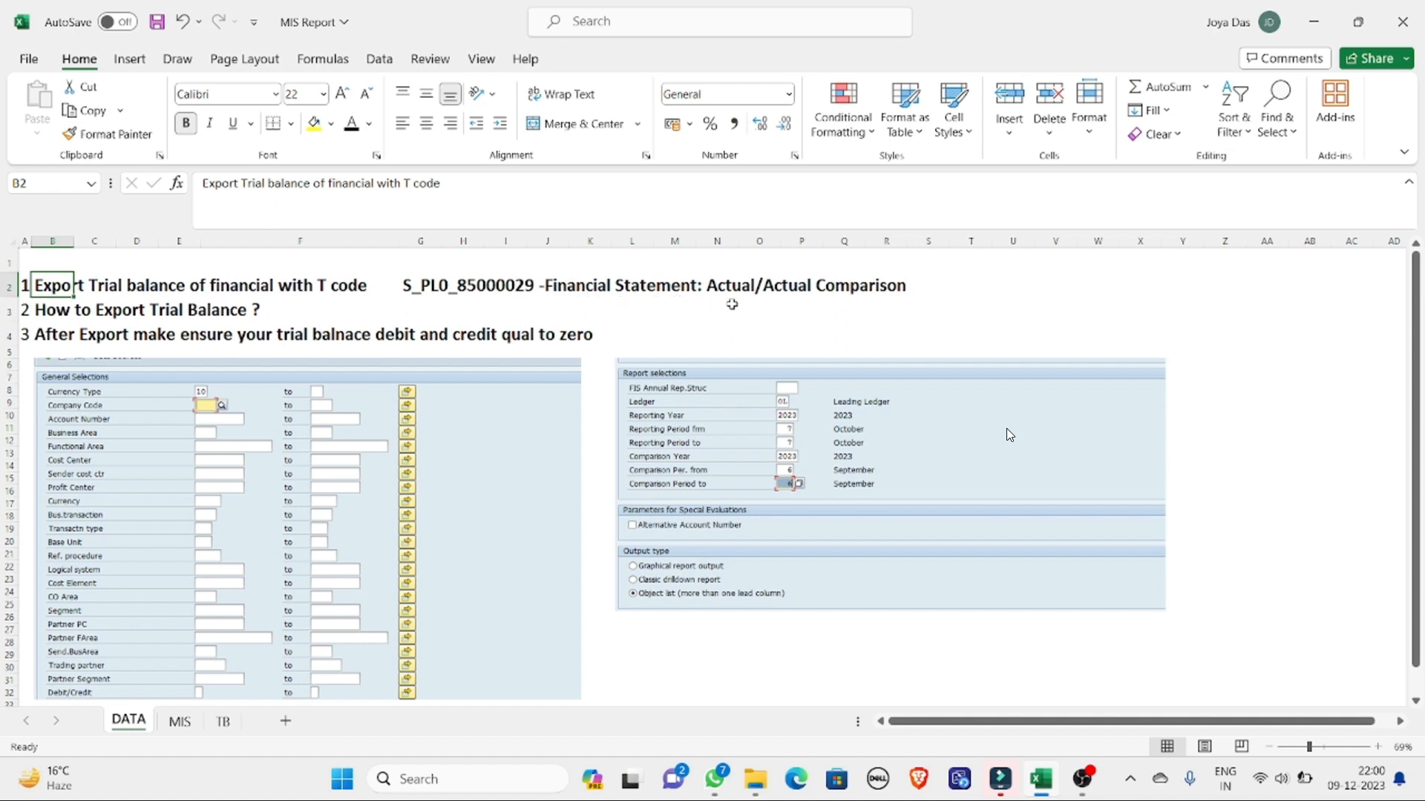
left_click(53, 313)
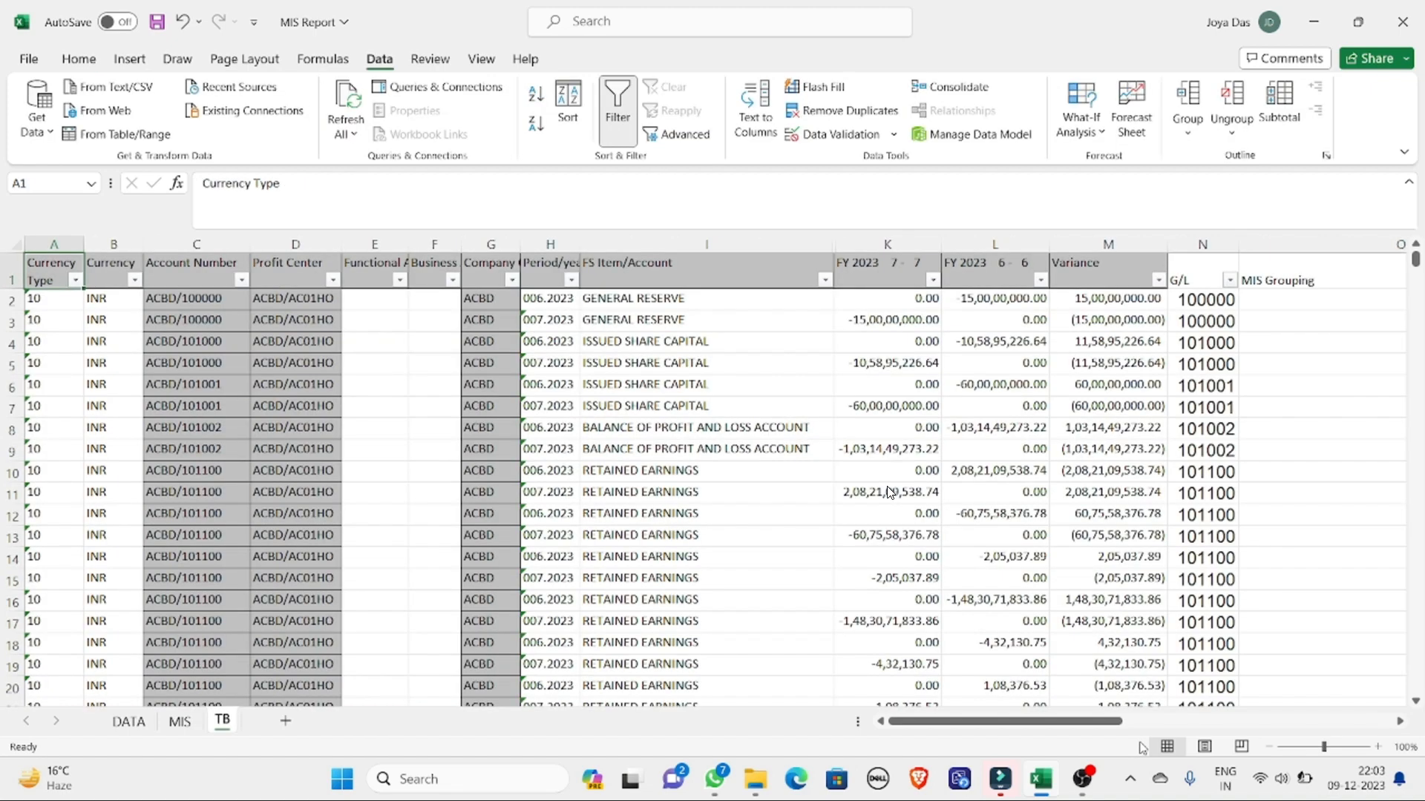
Step: Examine the exported trial balance's headers on the TB sheet from Currency Type through Company Code to Period/year
key("Down")
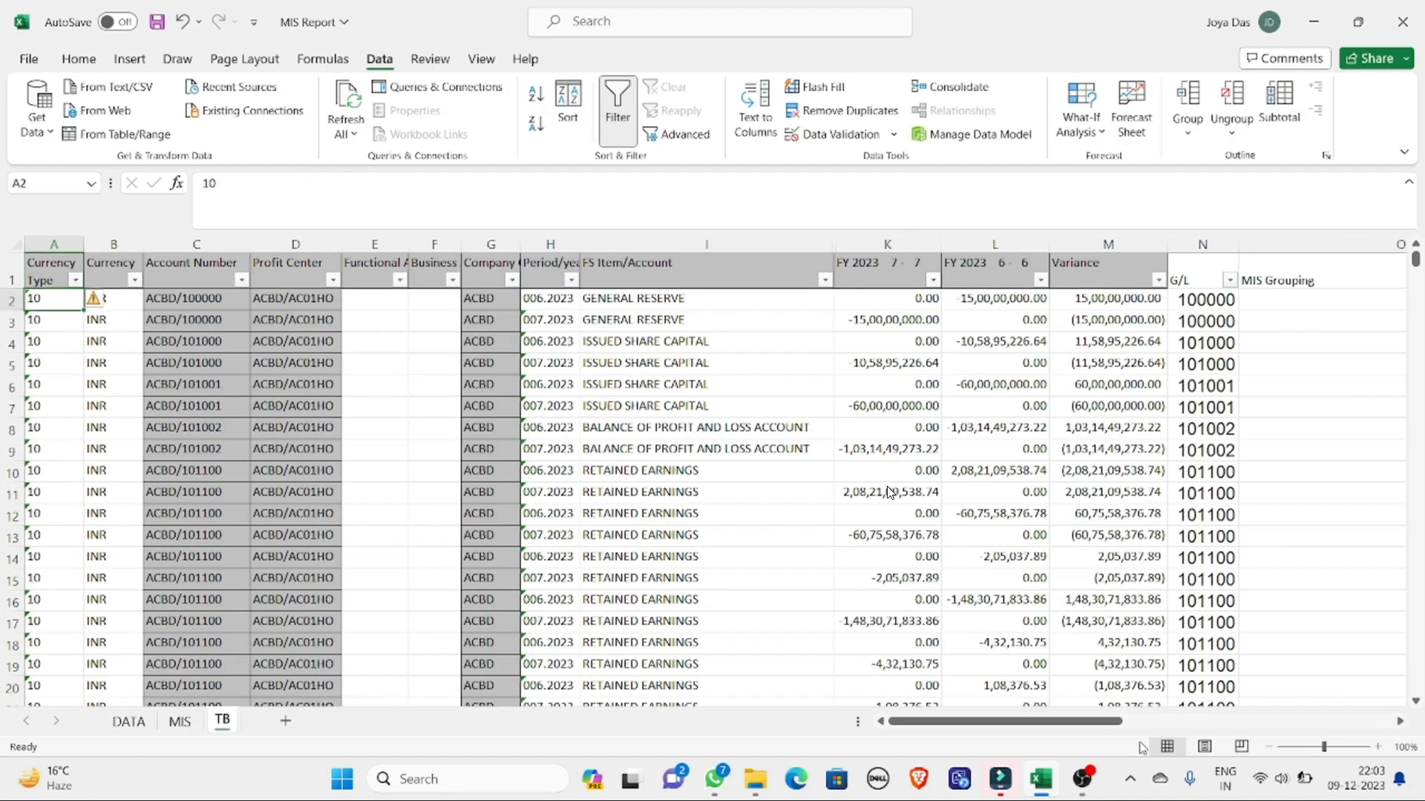
key("Up")
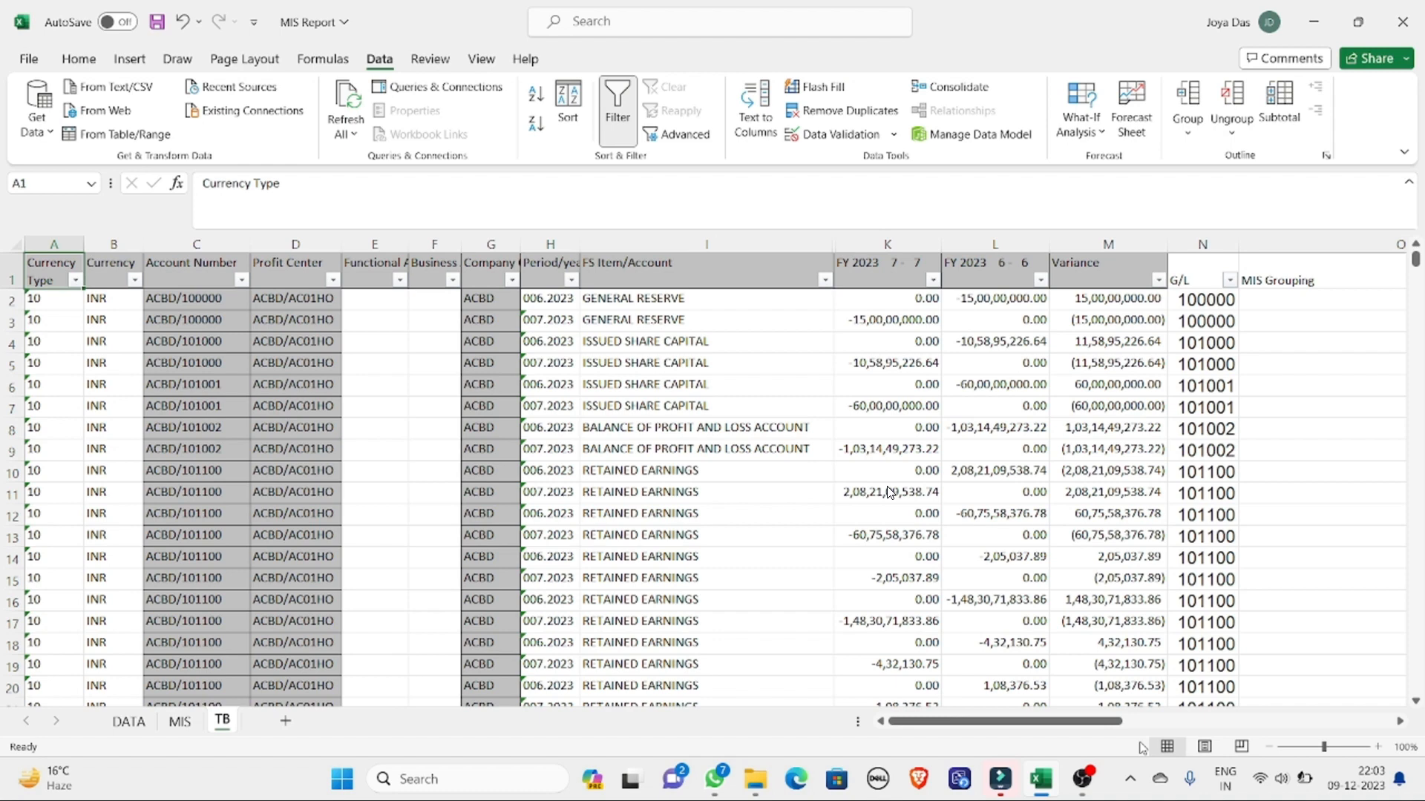
key("Right")
key("Right")
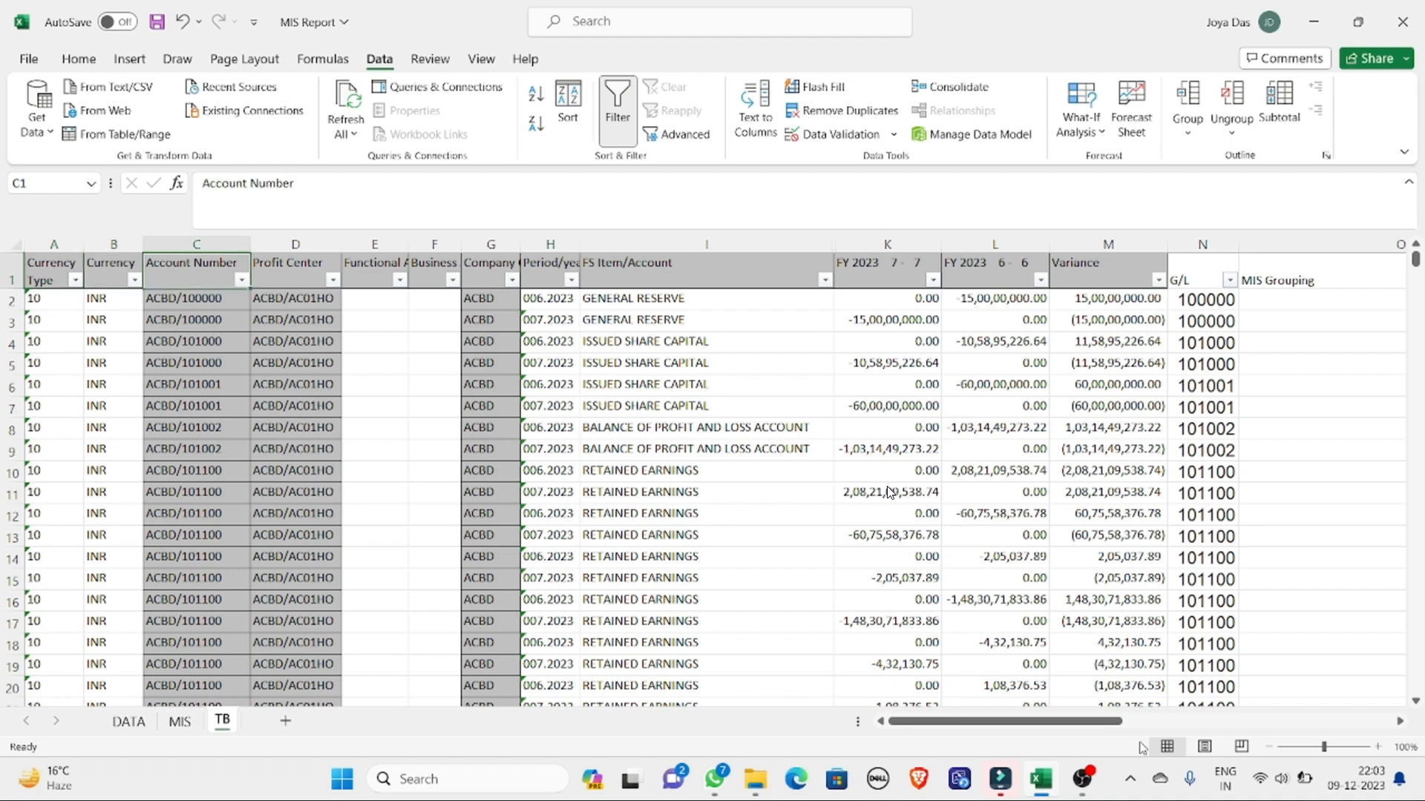
key("Right")
key("Right")
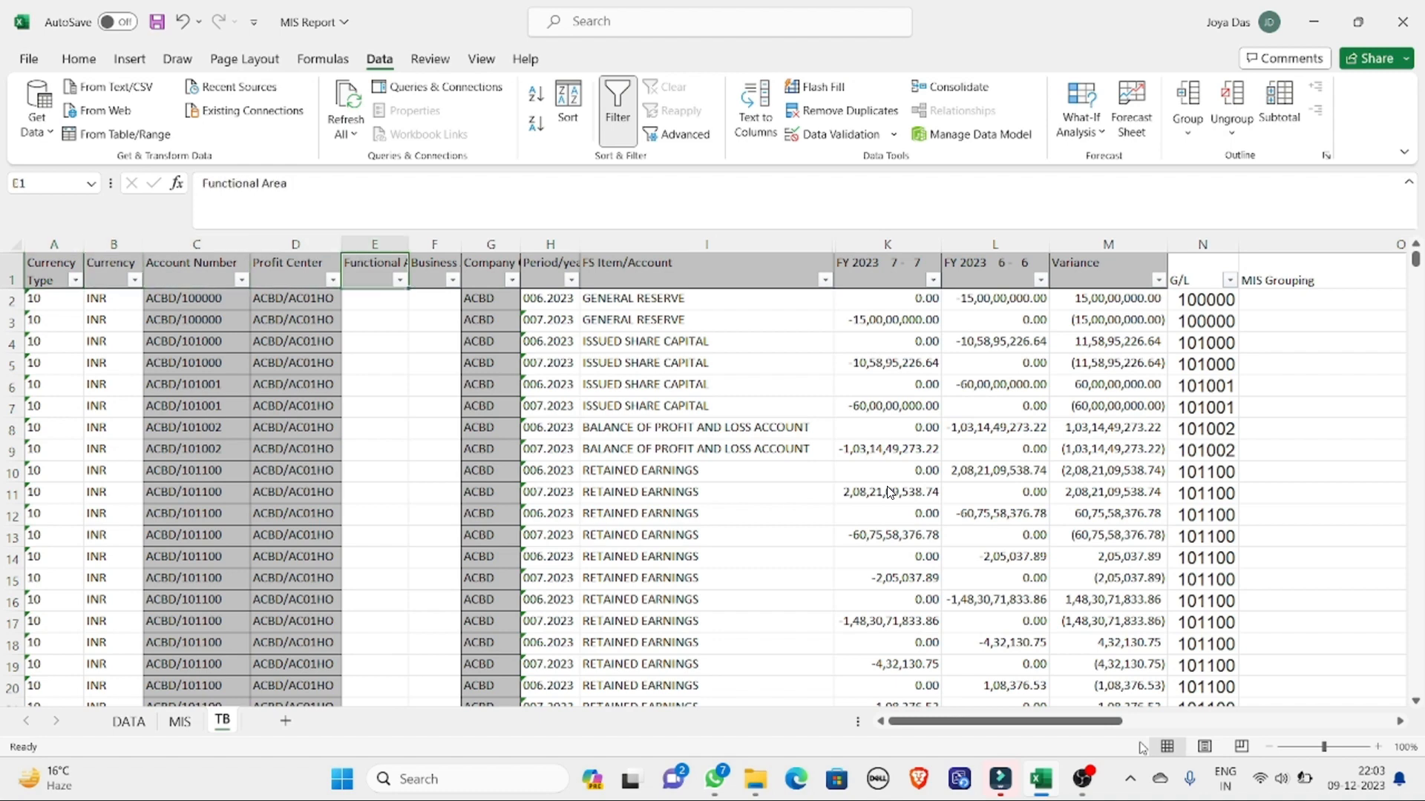
key("Right")
key("Right")
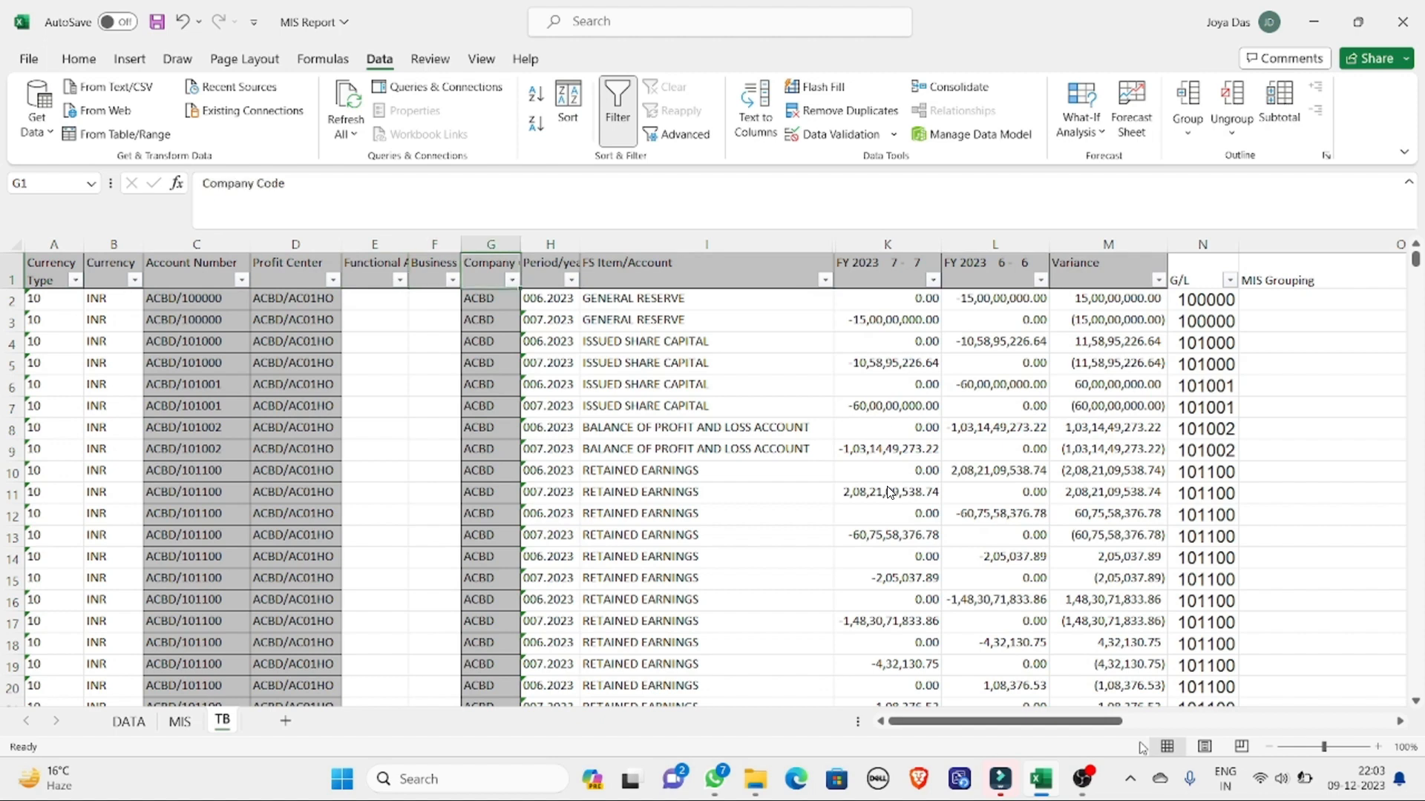
key("Right")
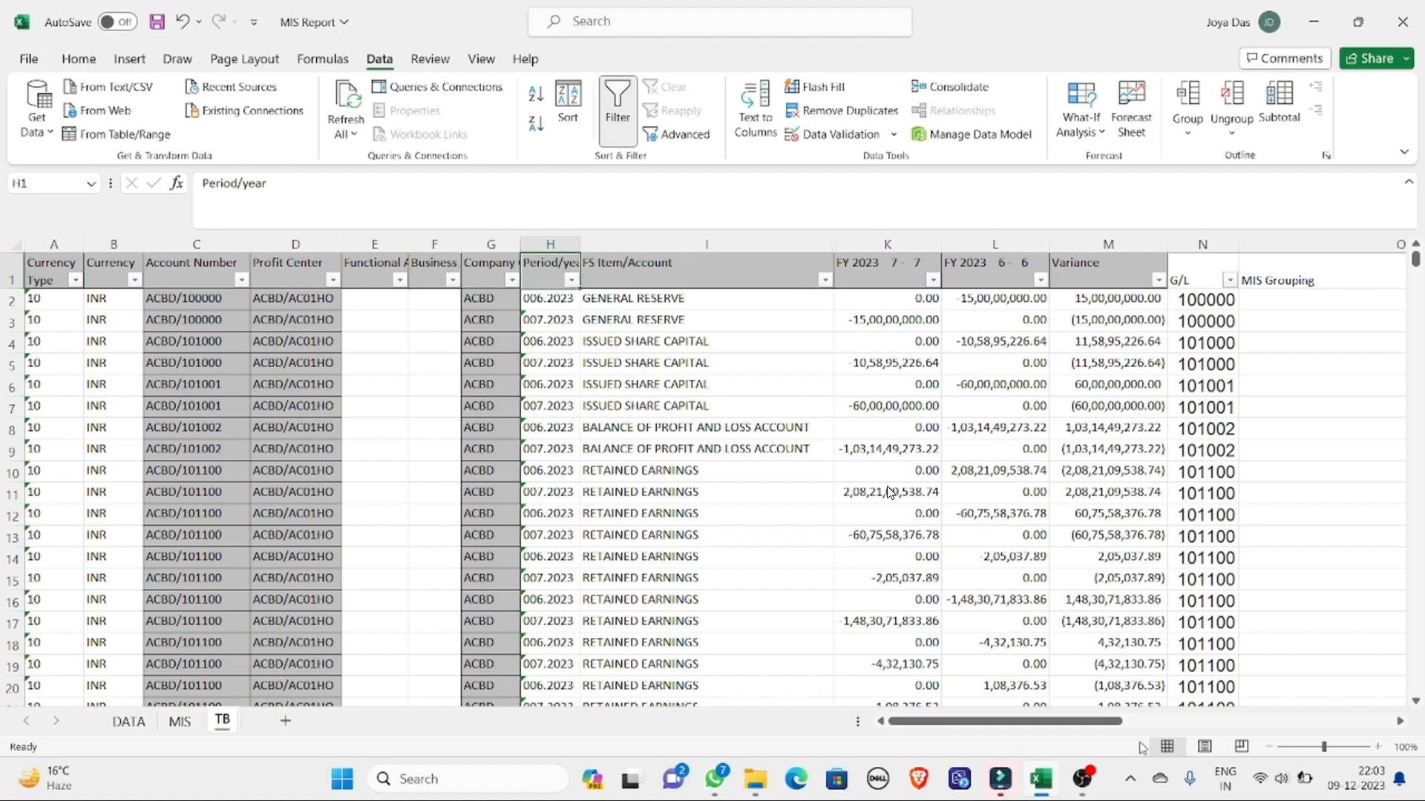
Step: Examine the FS Item/Account column, the two FY 2023 period columns and the Variance column of the trial balance
key("Right")
key("Right")
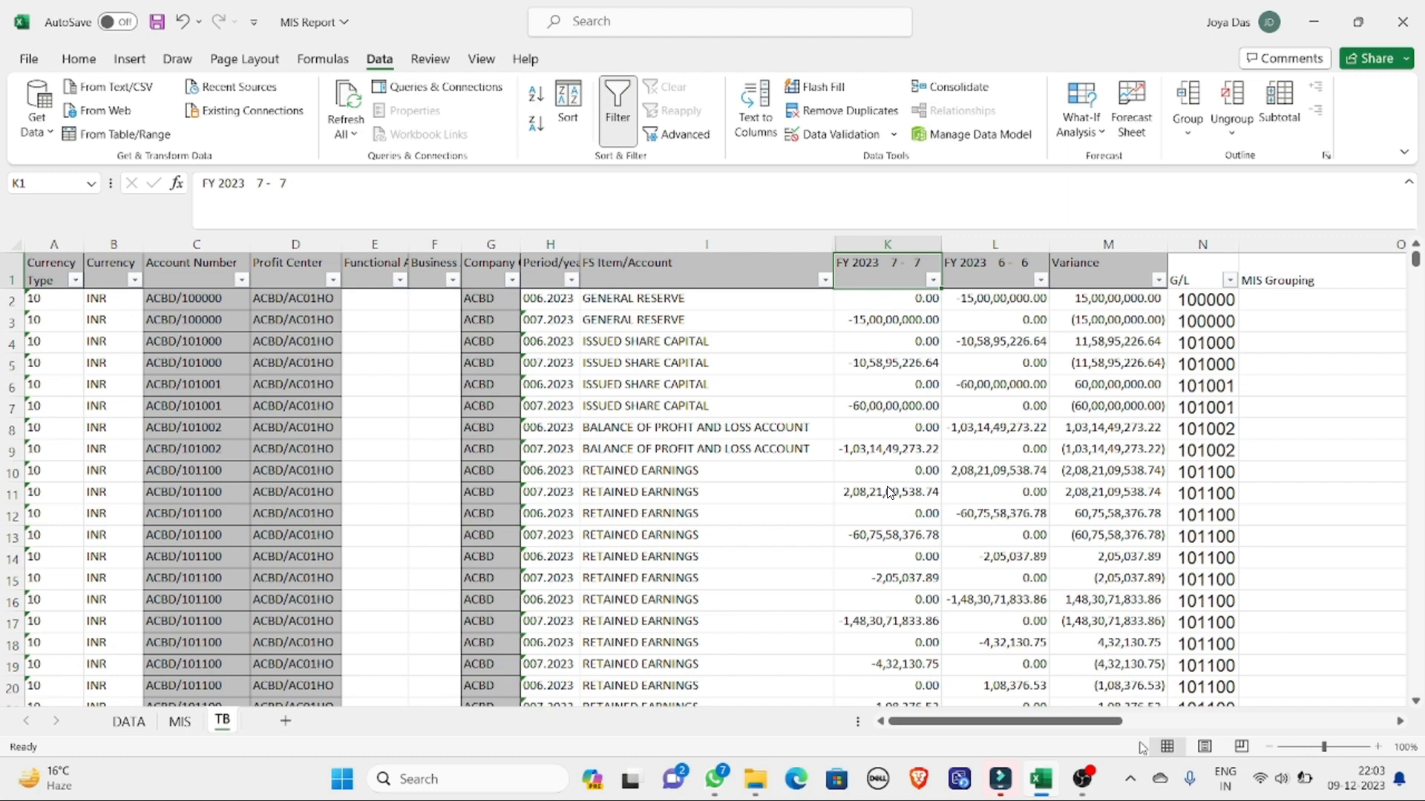
key("Right")
key("Right")
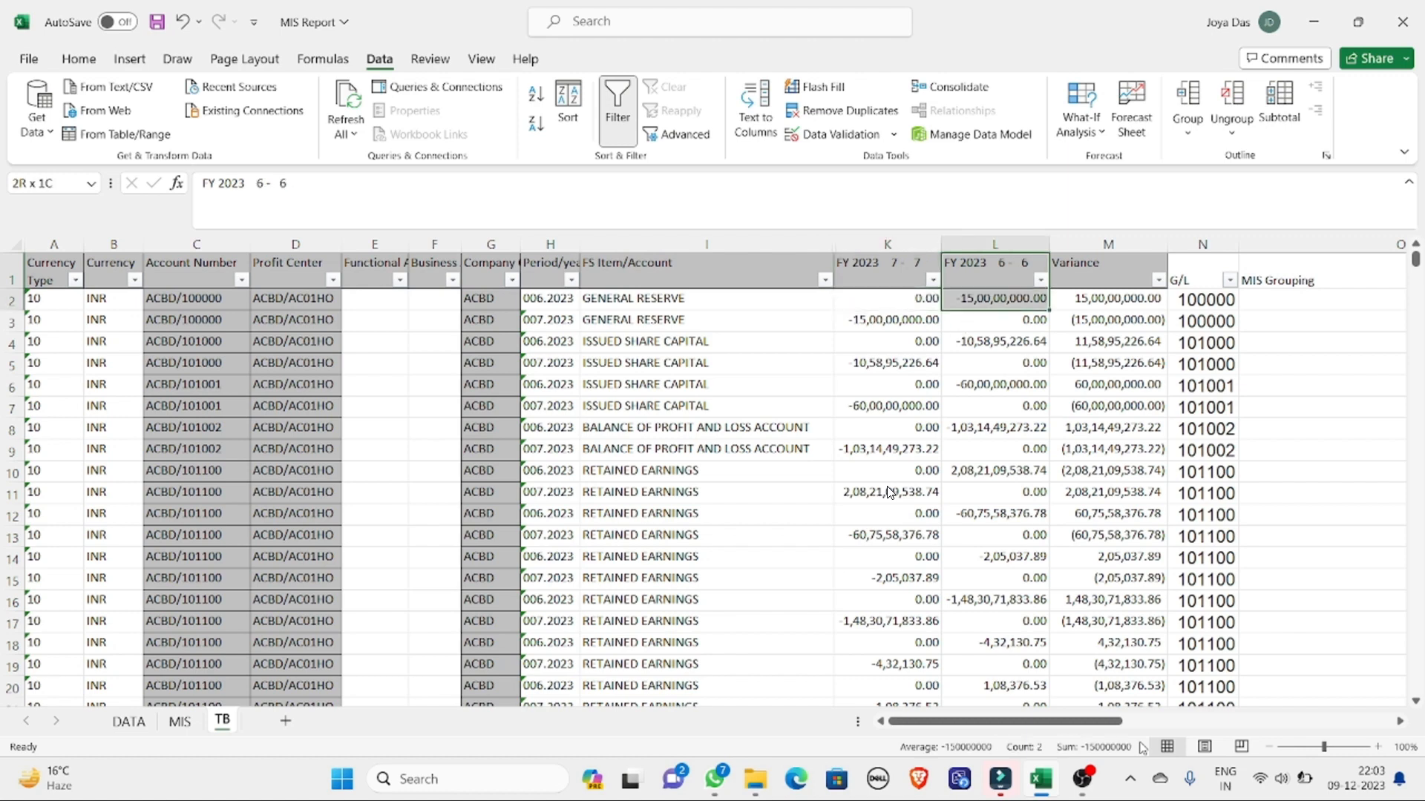
key("Down")
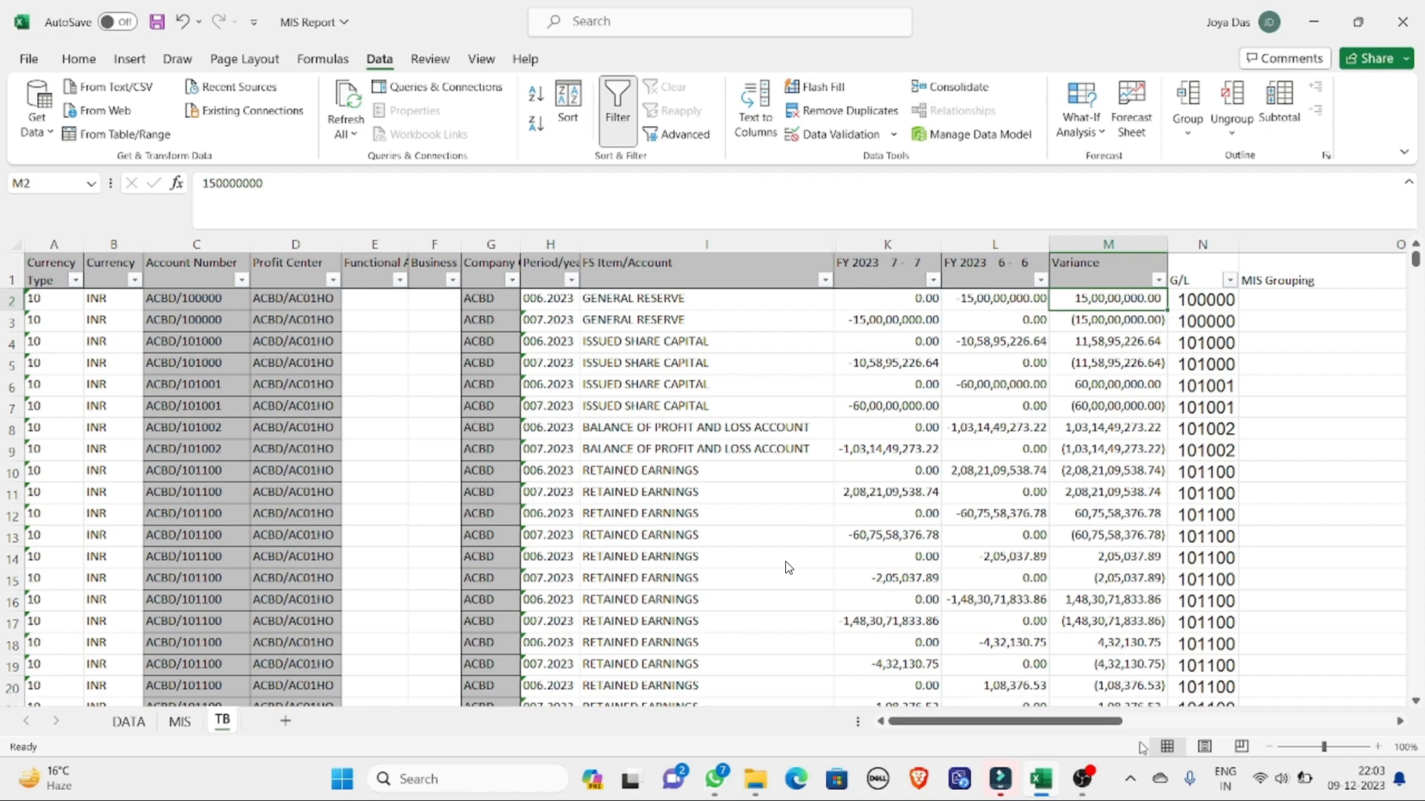
Step: Revisit the DATA sheet's debit-equals-credit rule and select all Variance values on the TB sheet to check their sum
key("shift+Down")
key("shift+Up")
key("ctrl+Page_Up")
key("ctrl+Page_Up")
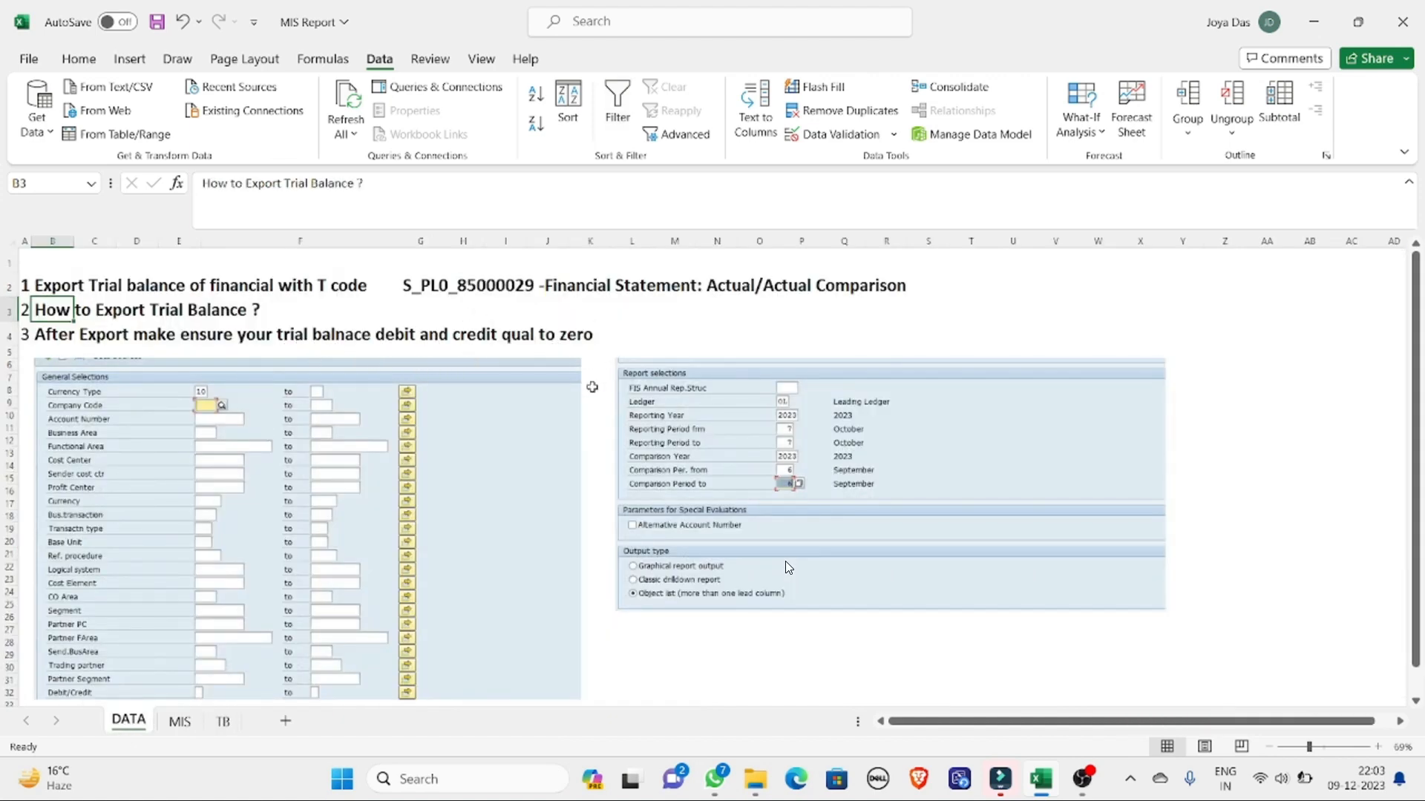
left_click(223, 722)
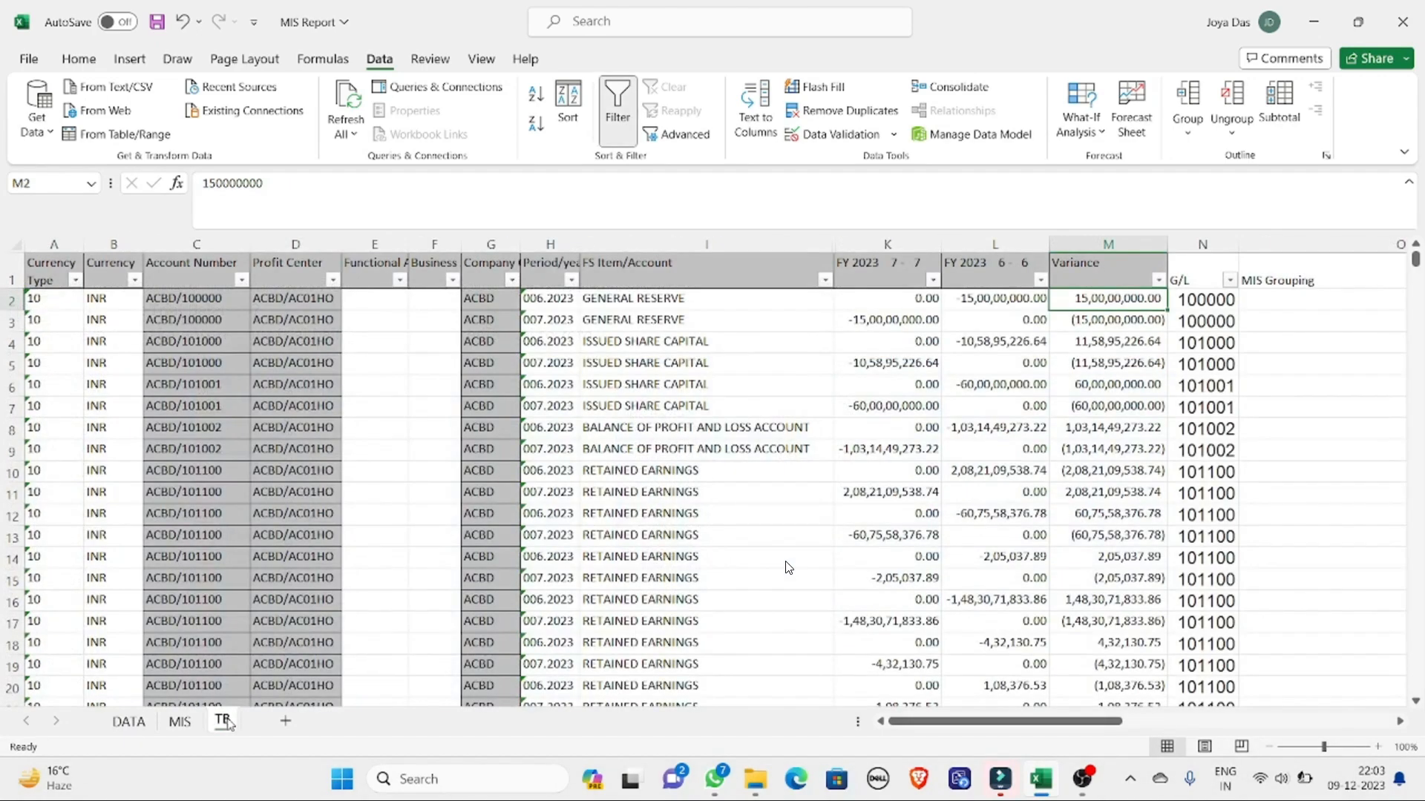
key("ctrl+shift+Down")
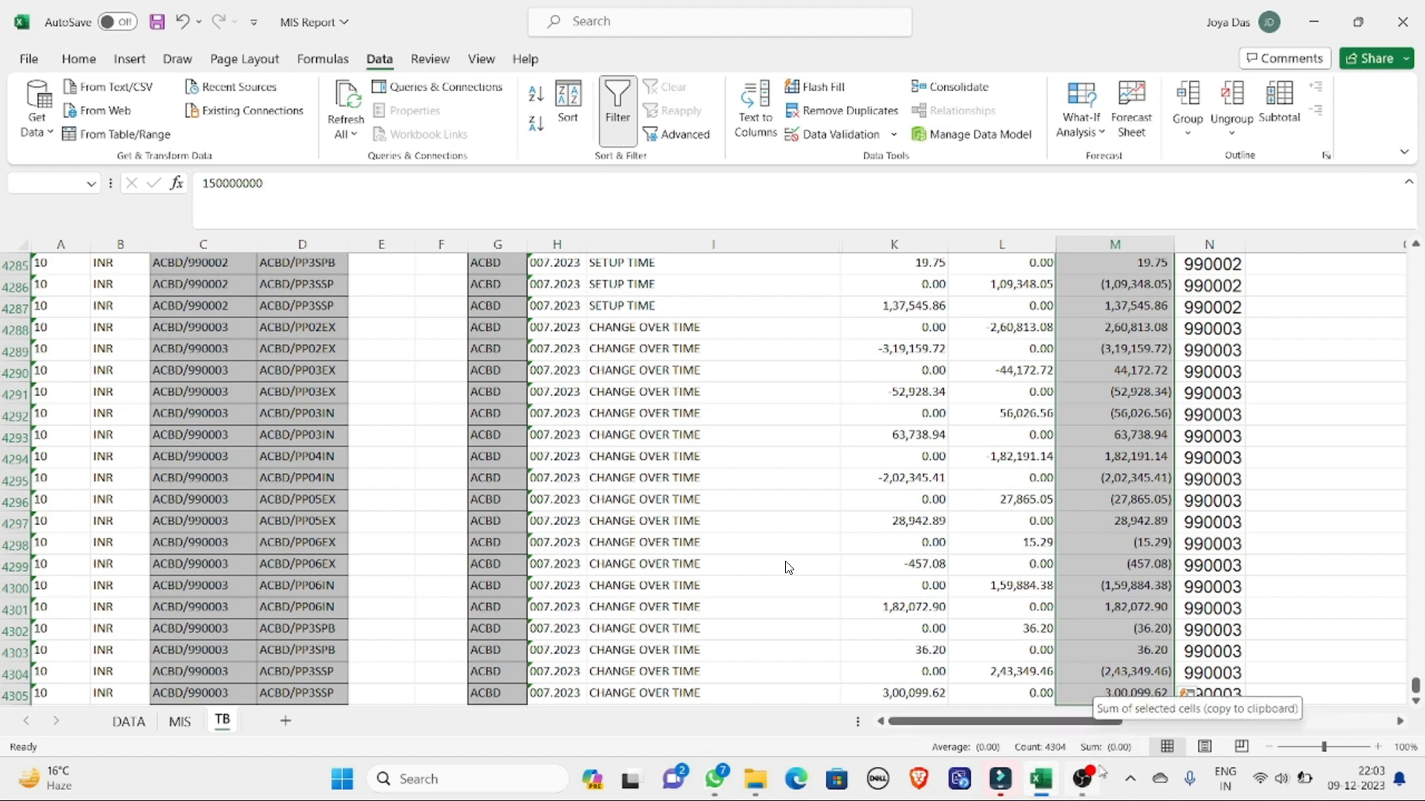
Step: Look over the columns added beside the trial balance, from G/L and MIS Grouping across to Plant
key("Right")
key("Right")
key("Right")
key("Right")
key("Right")
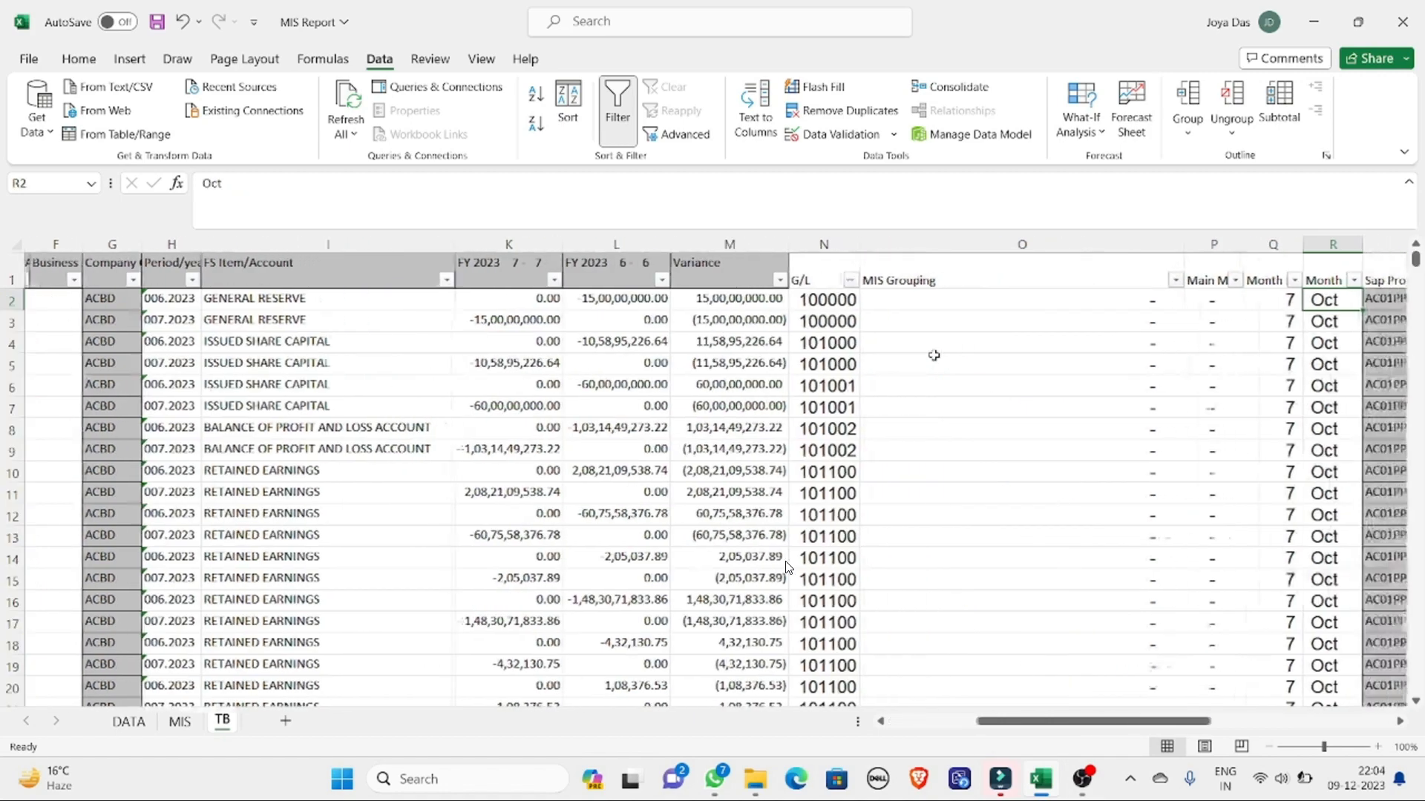
key("Right")
key("Right")
key("Right")
key("Right")
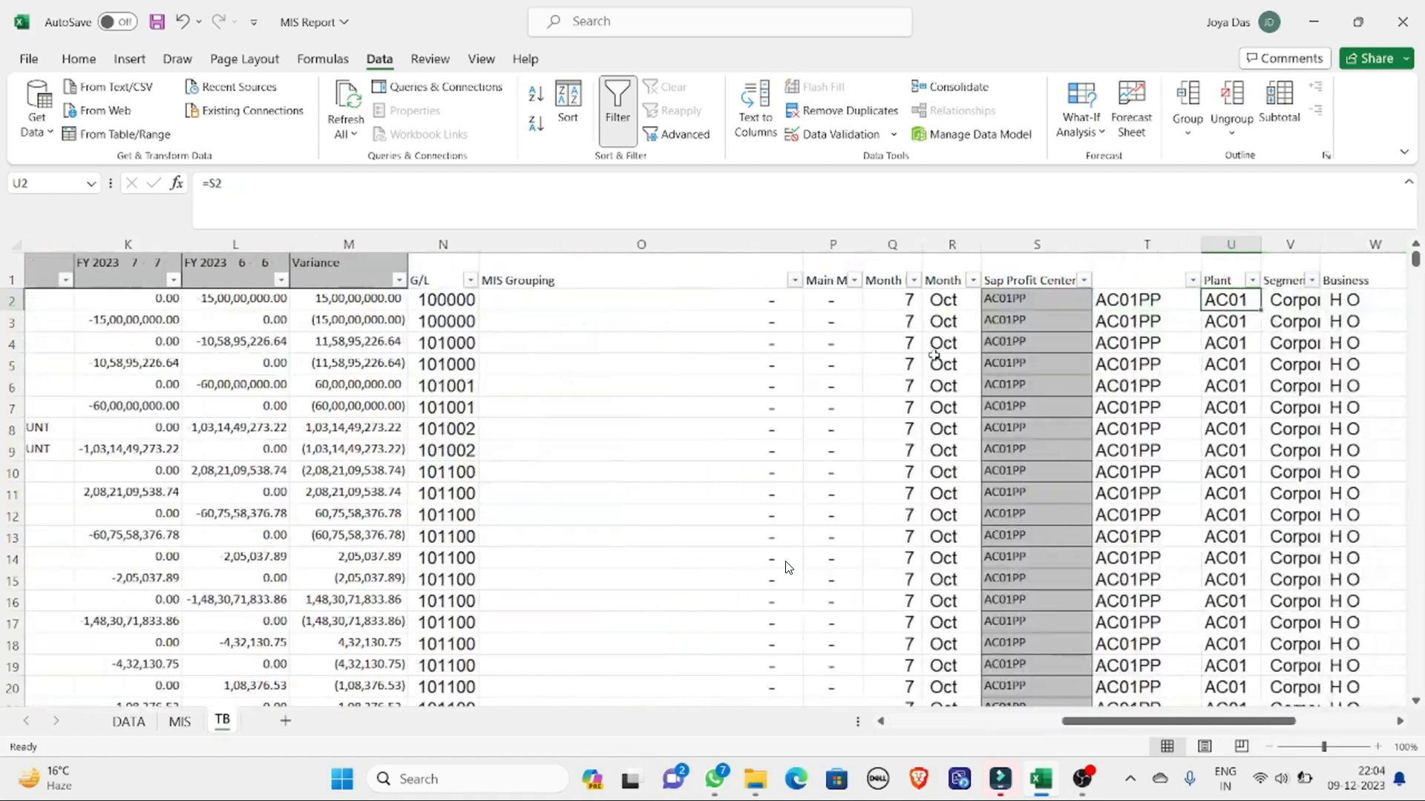
key("Left")
key("Left")
key("Left")
key("Left")
key("Left")
key("Left")
key("Left")
key("Left")
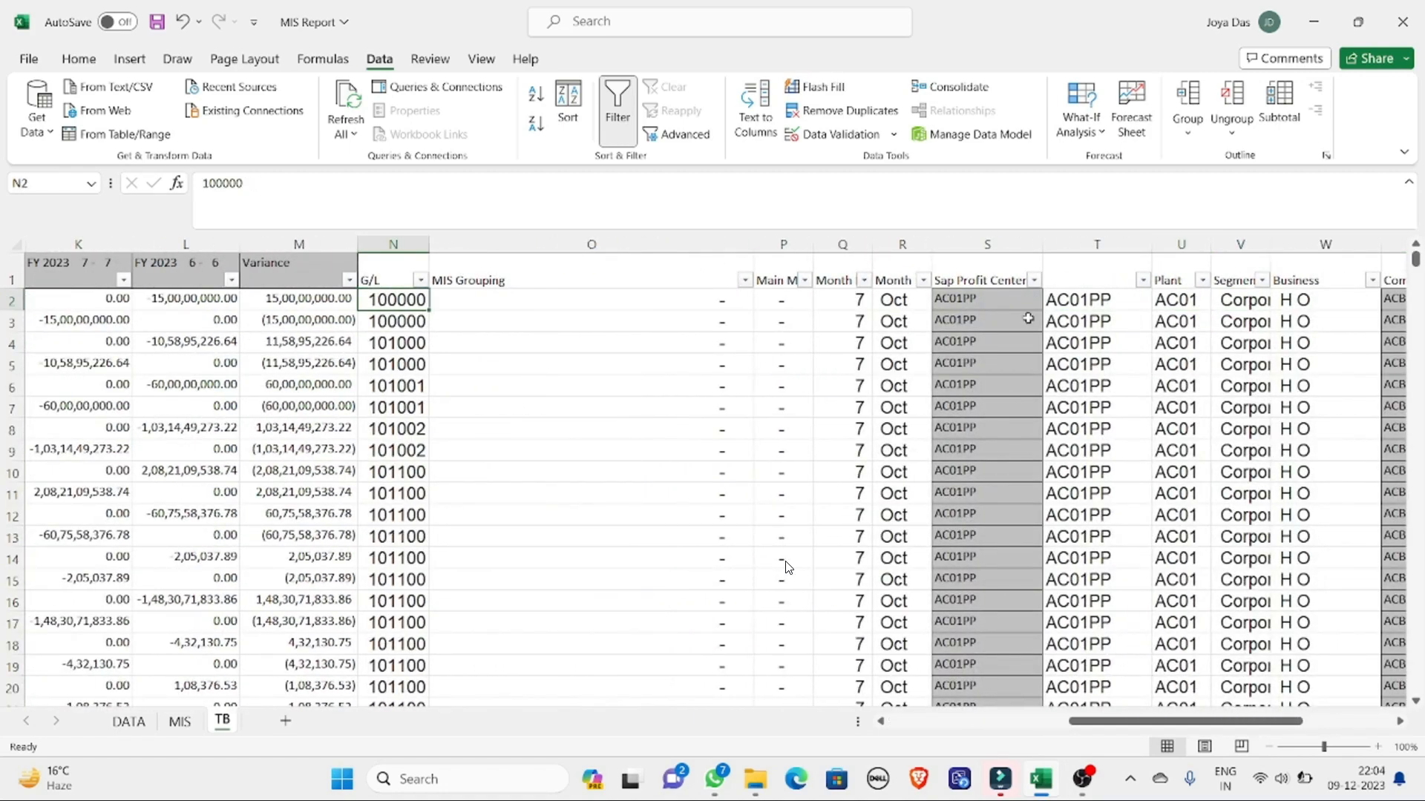
Step: Inspect the categories in the MIS Grouping column's filter list, keeping all of them selected
left_click(605, 326)
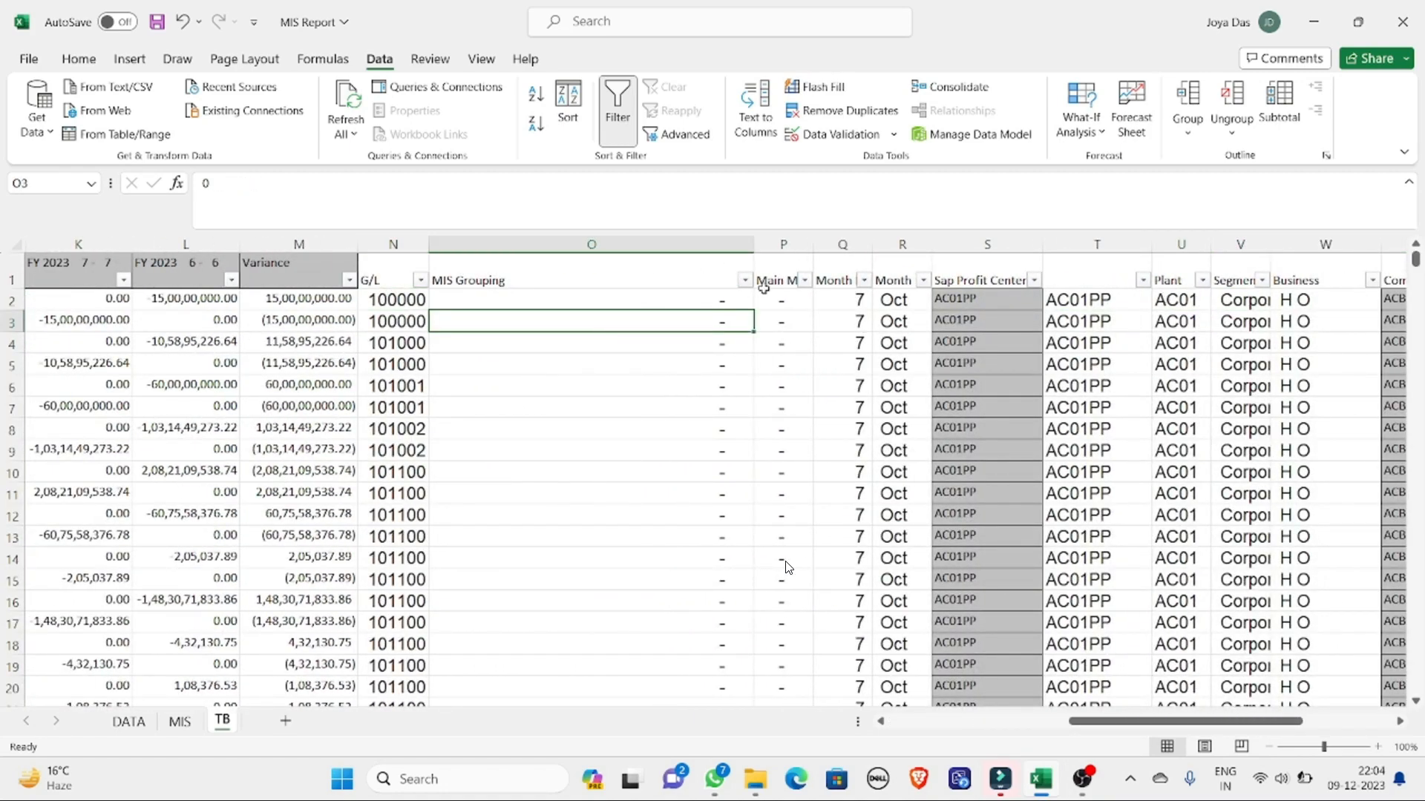
left_click(744, 280)
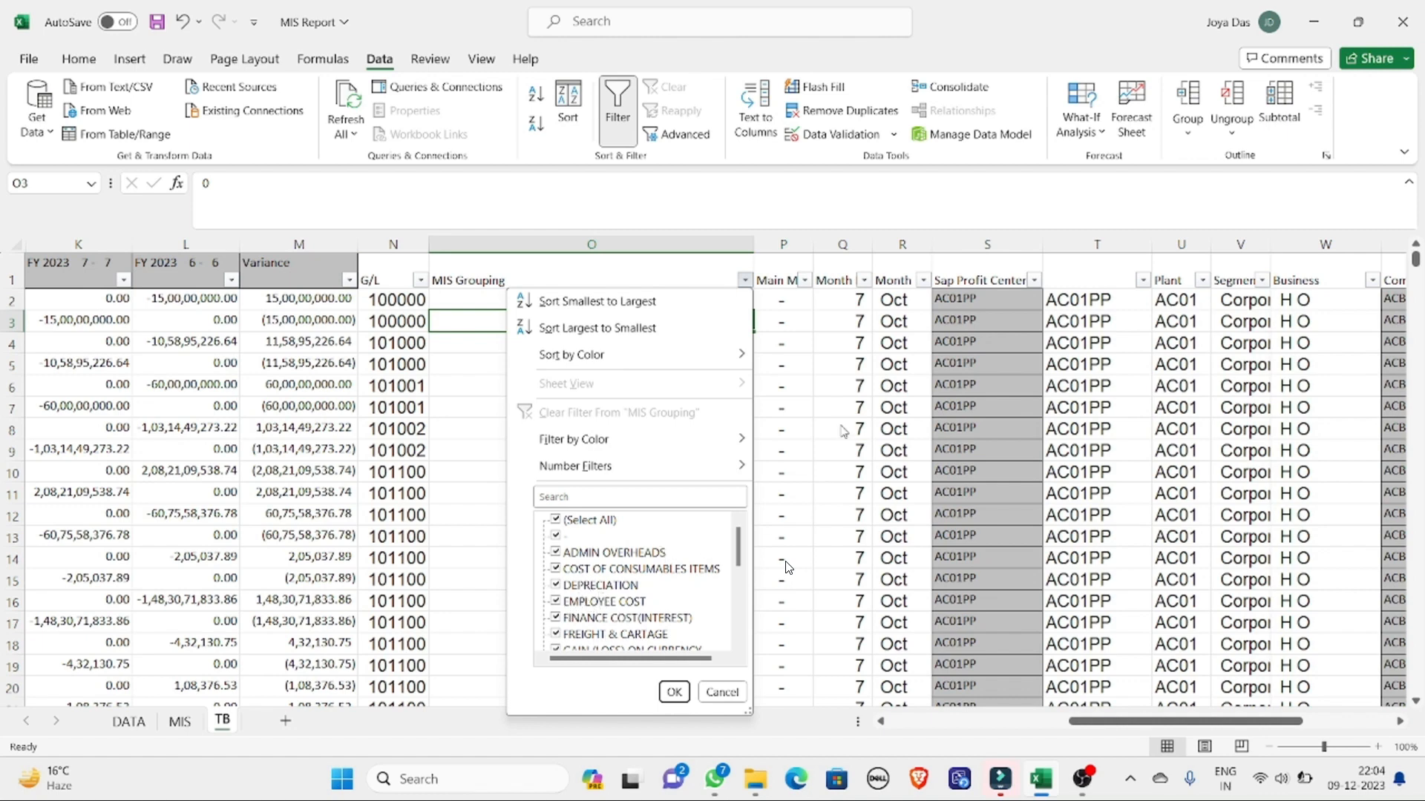
left_click(840, 427)
key("Down")
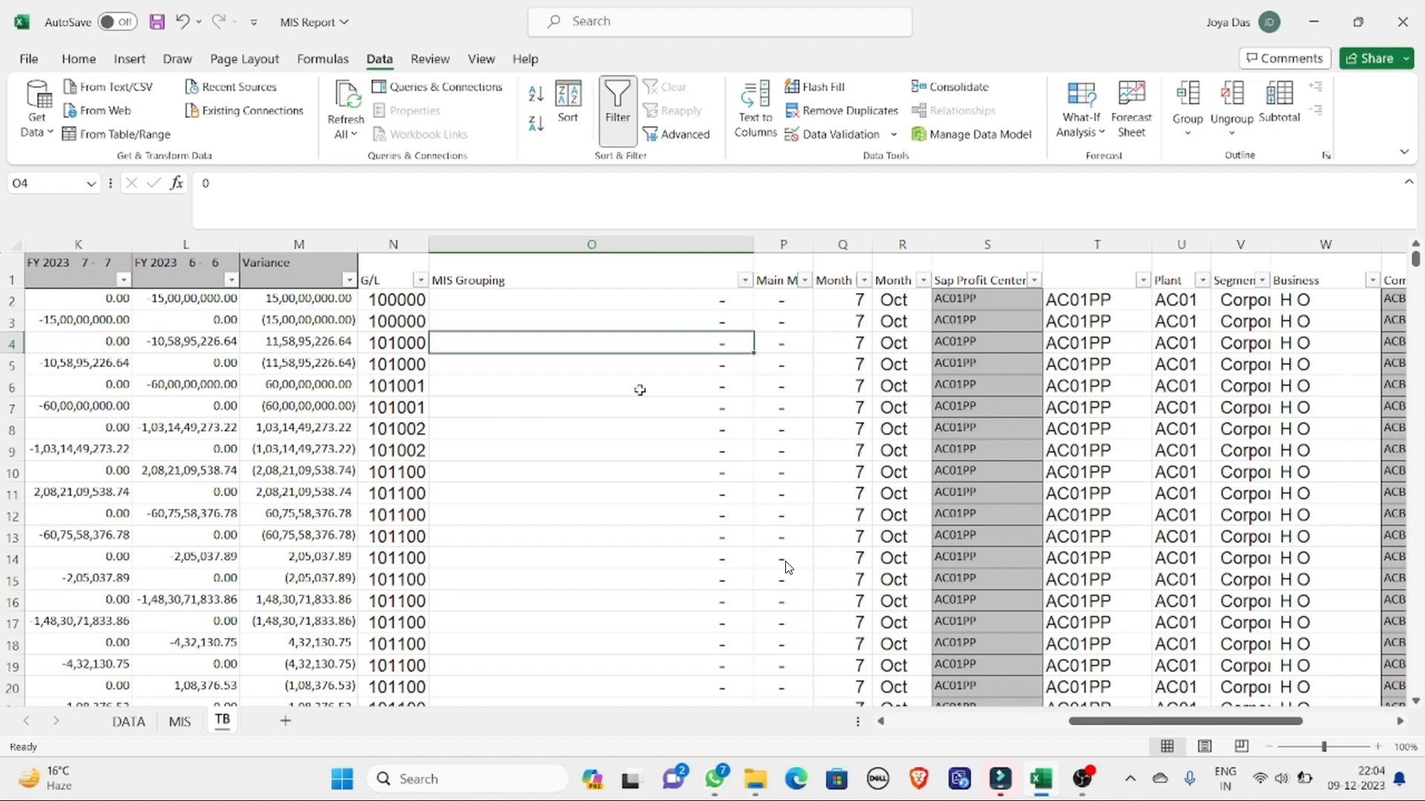
left_click(745, 280)
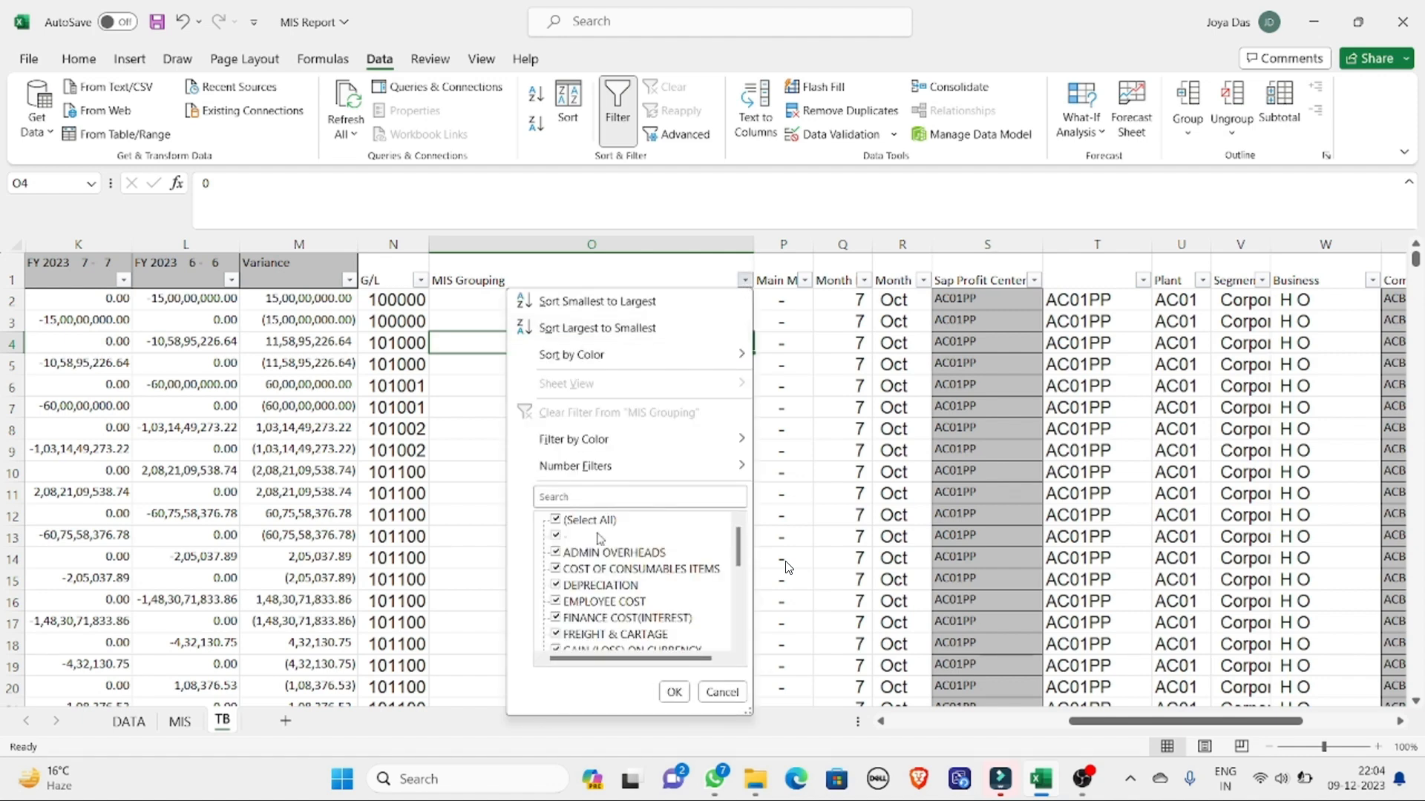
left_click(673, 692)
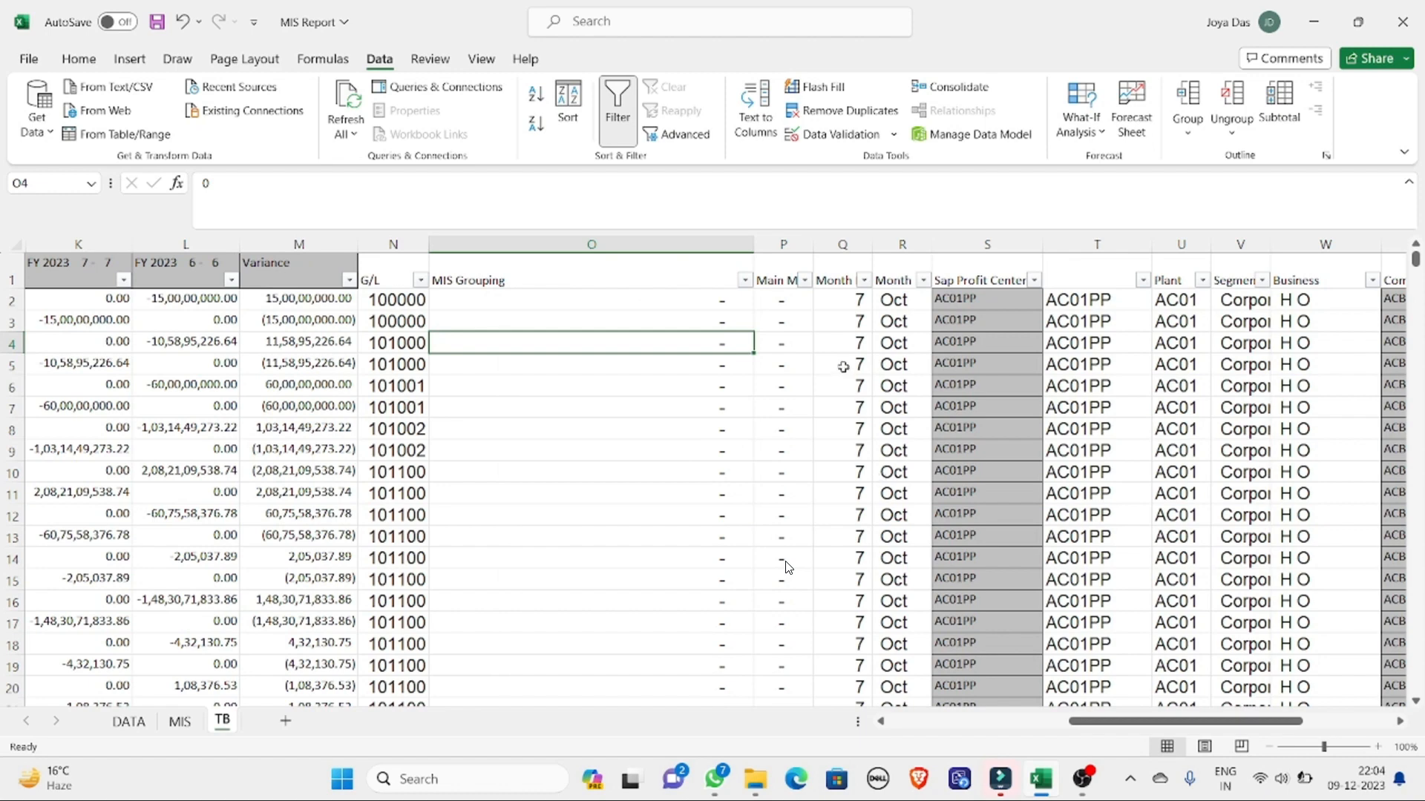
Step: Examine the Month No, Month and Sap Profit Center columns of the trial balance
left_click(843, 368)
key("Up")
key("Down")
key("Up")
key("Up")
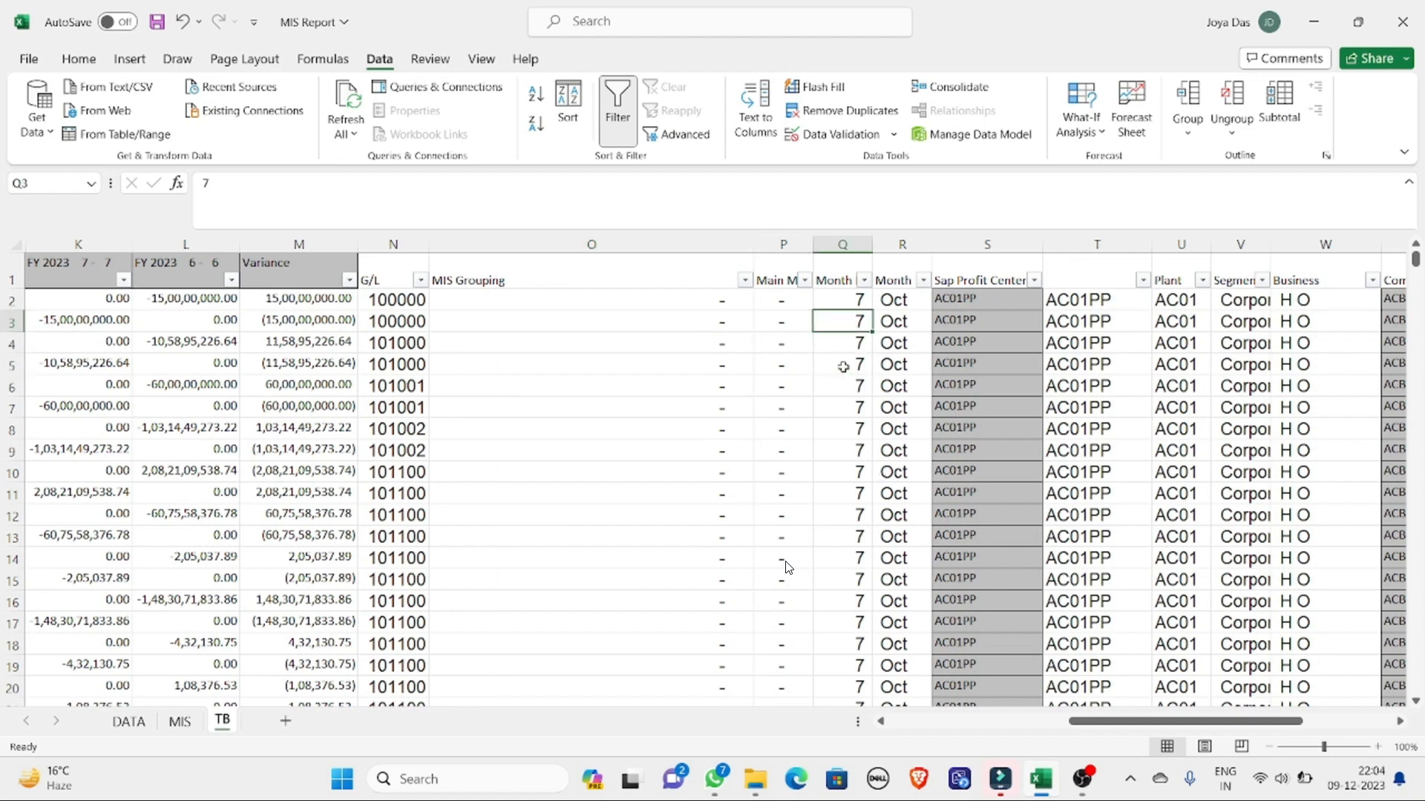
key("Up")
key("Right")
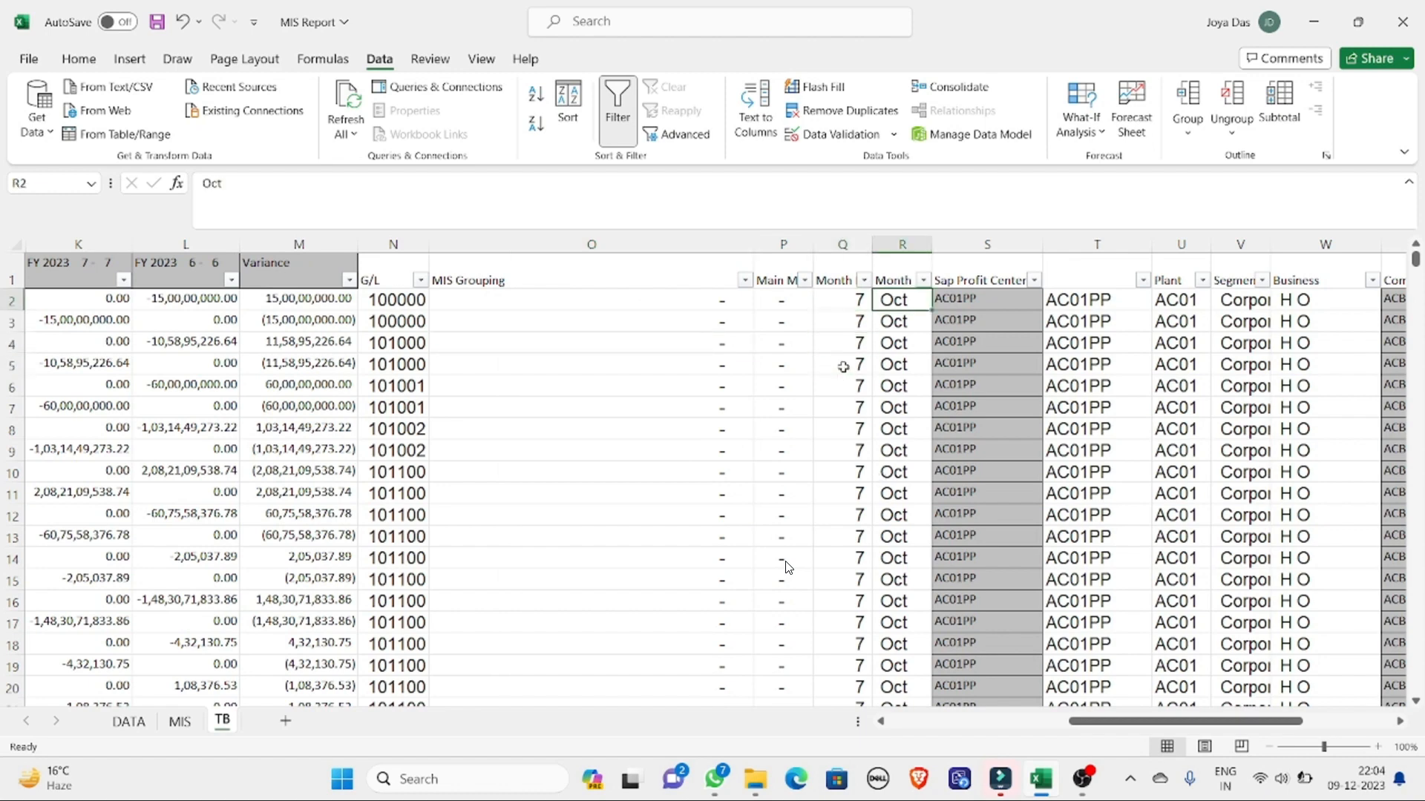
key("Right")
key("Left")
key("Left")
key("Up")
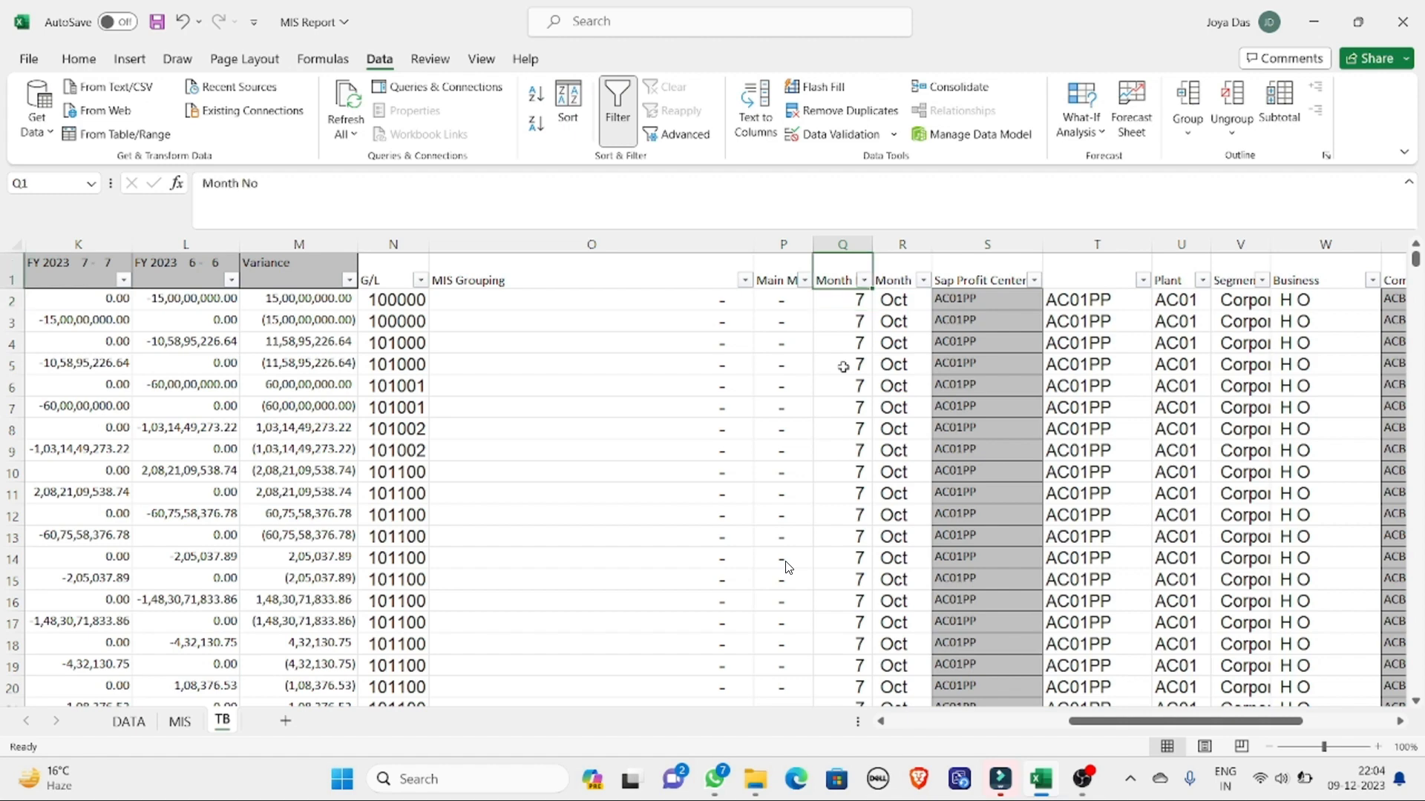
key("Down")
key("Right")
key("Right")
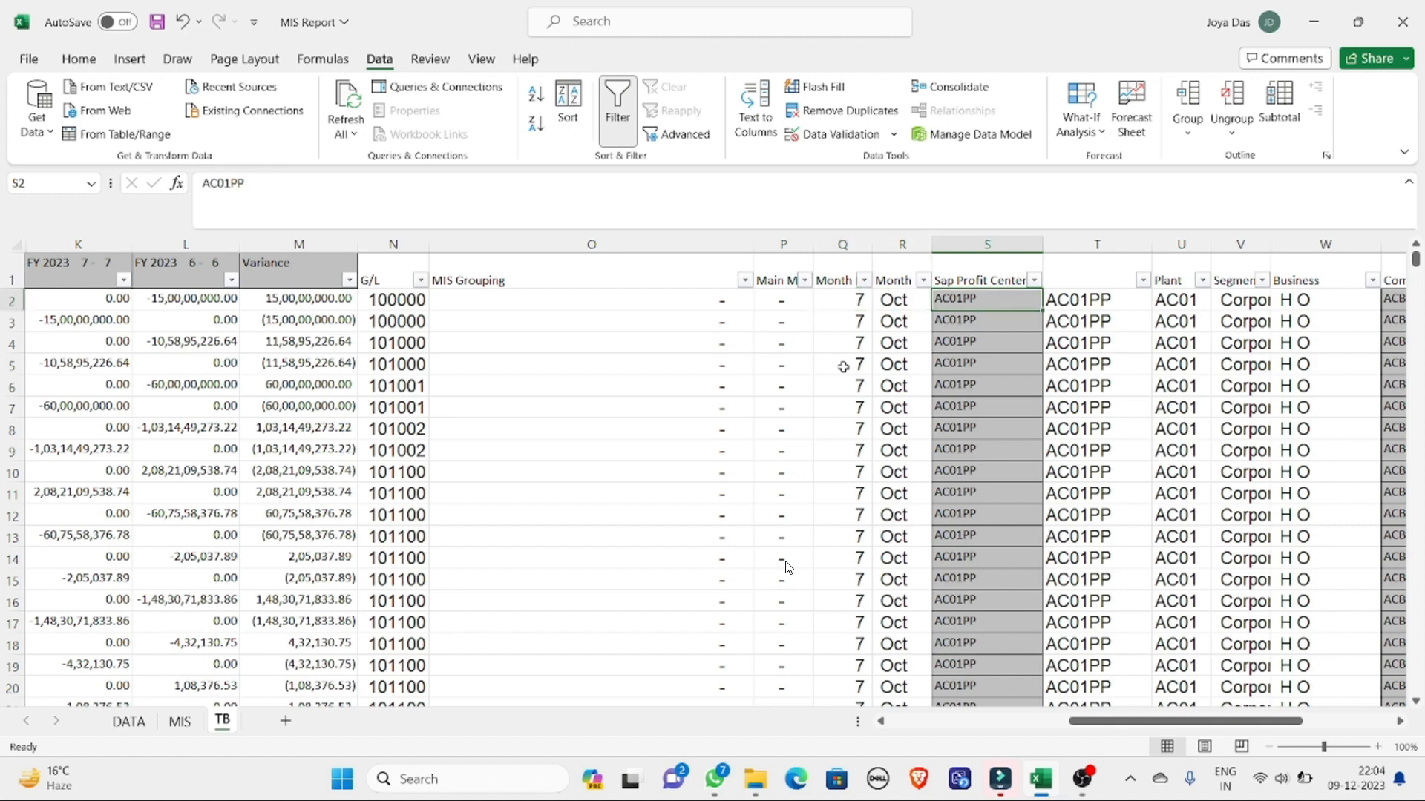
Step: Review the added trial balance columns from MIS Grouping through Plant, Business and Combination to Value (In Lacs)
key("Left")
key("Left")
key("Left")
key("Left")
key("Left")
key("Left")
key("Left")
key("Left")
key("Left")
key("Left")
key("Left")
key("Left")
key("Left")
key("Left")
key("Left")
key("Left")
key("Left")
key("Left")
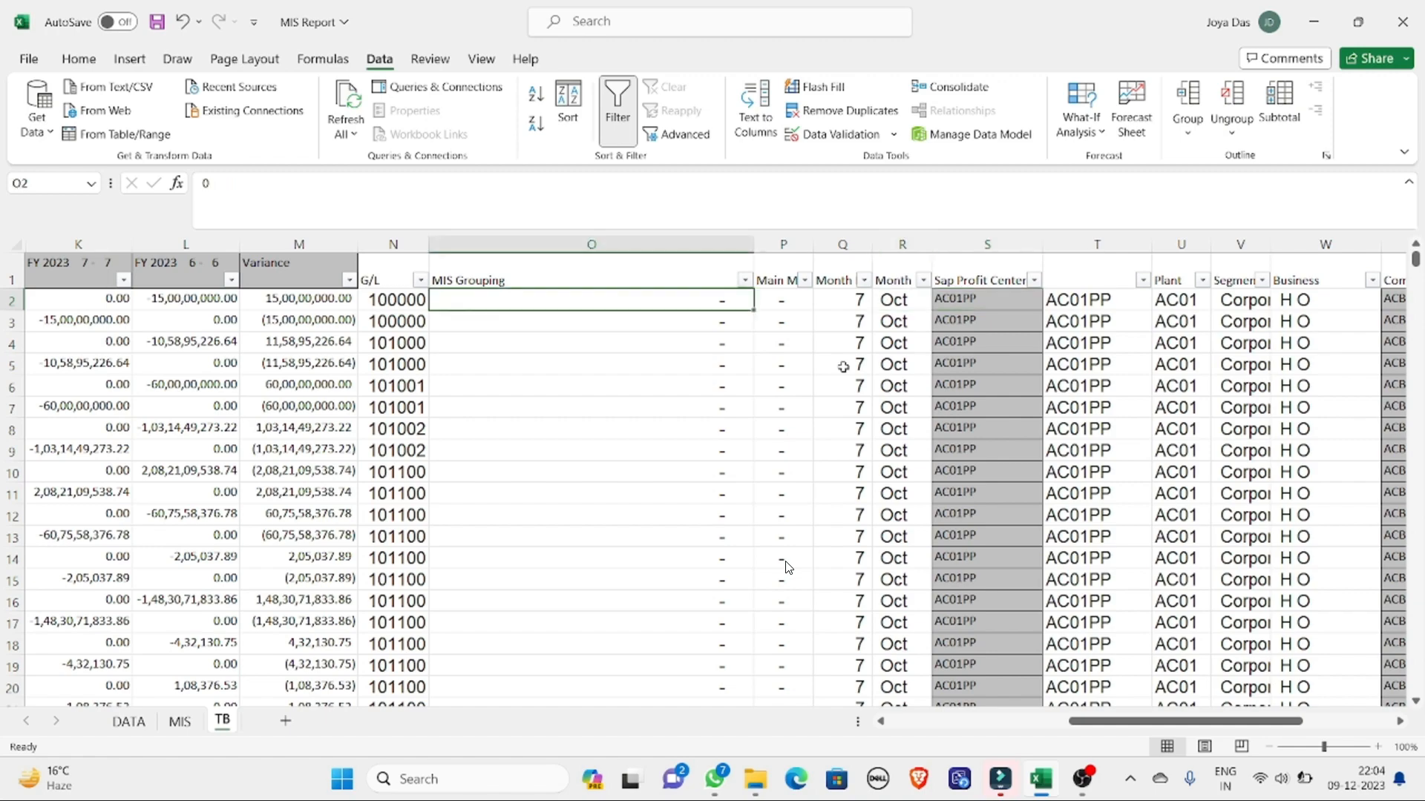
key("Left")
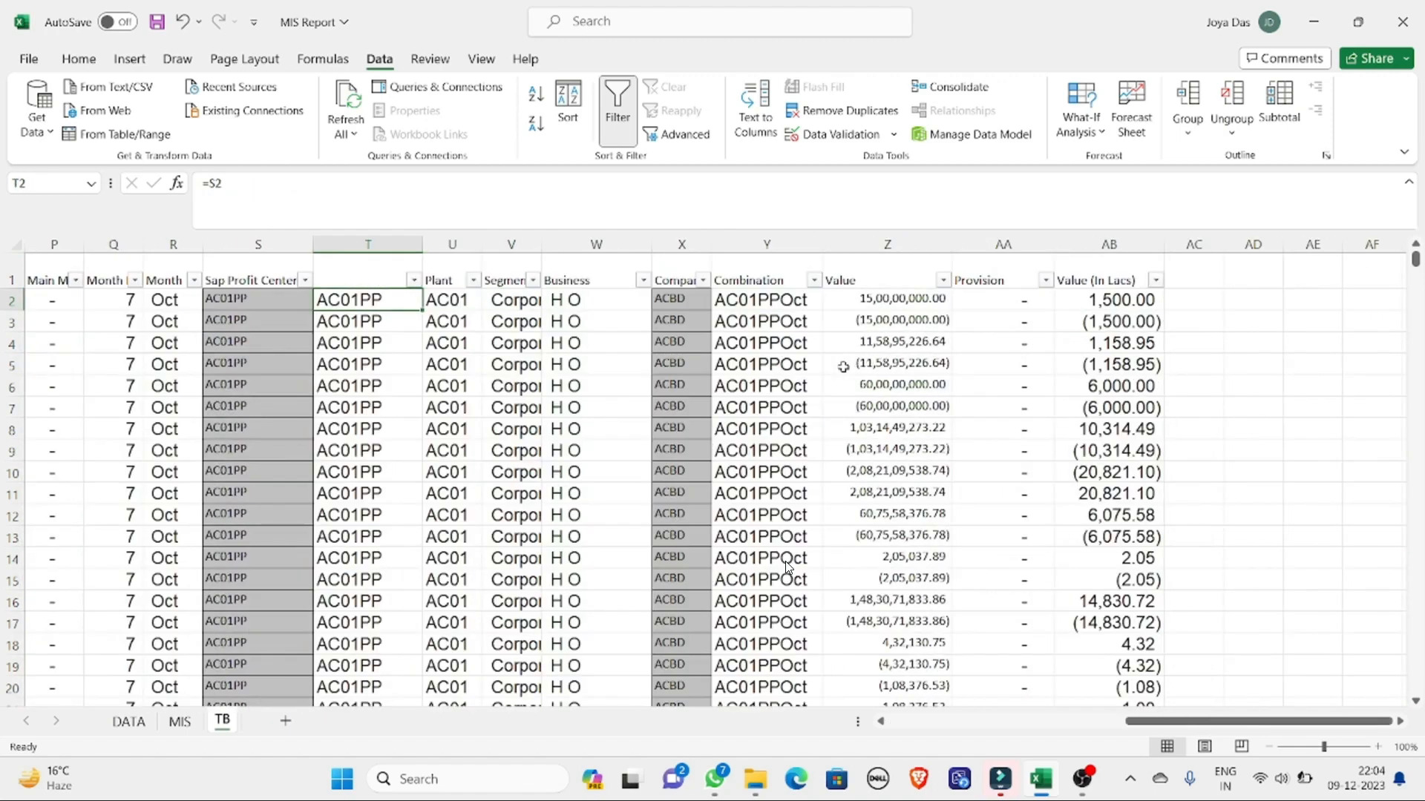
Step: Inspect the filter lists of the trial balance's Plant, Company and Combination columns, keeping all entries selected
key("Right")
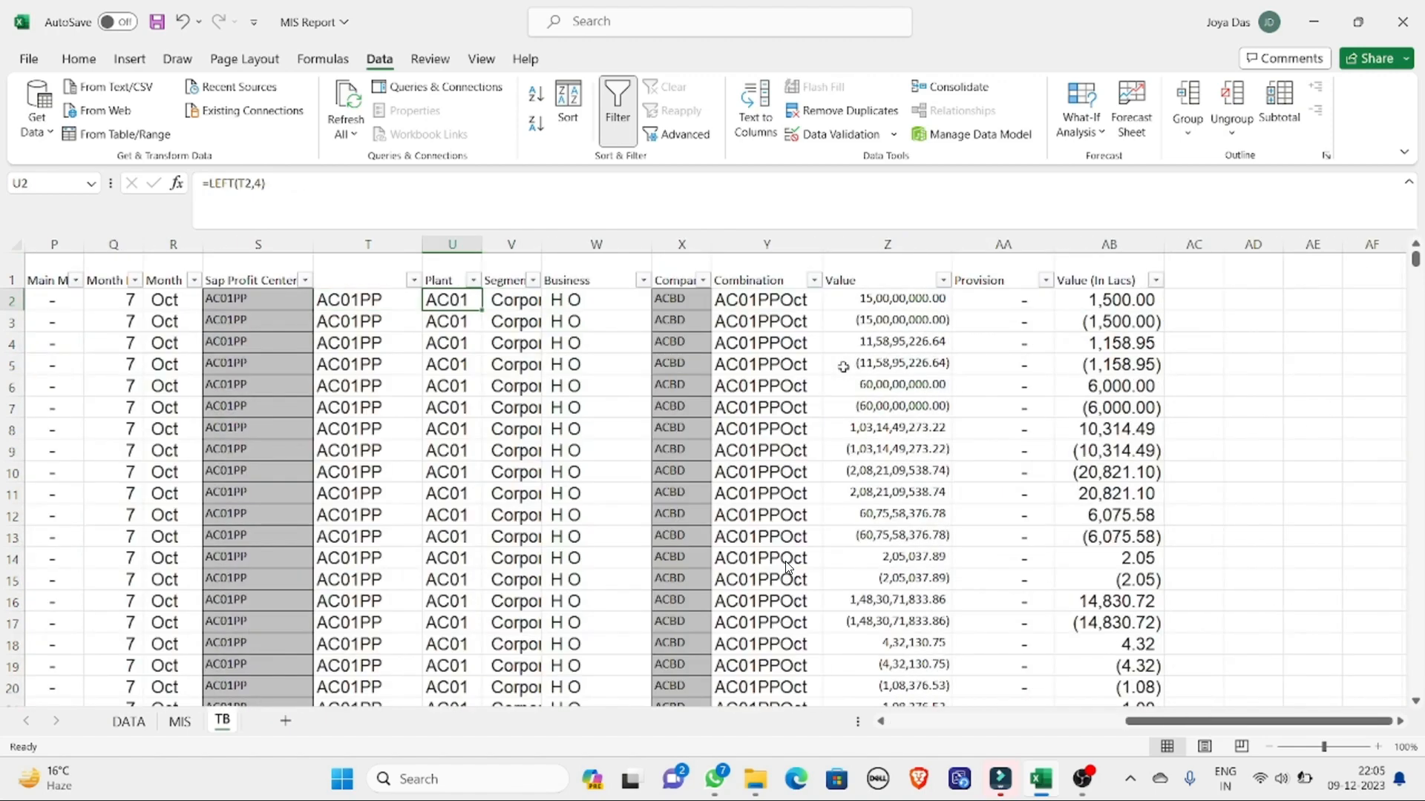
left_click(472, 281)
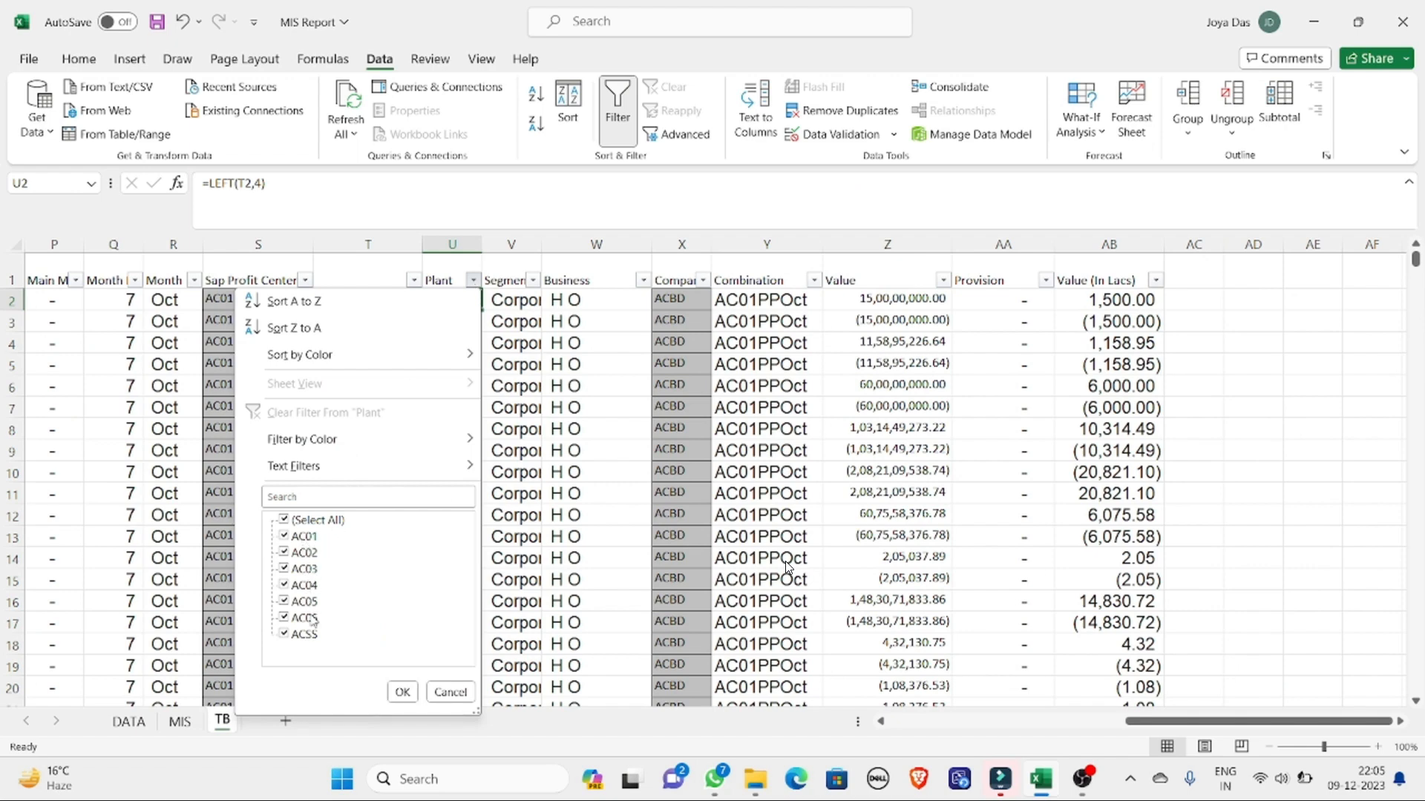
left_click(402, 691)
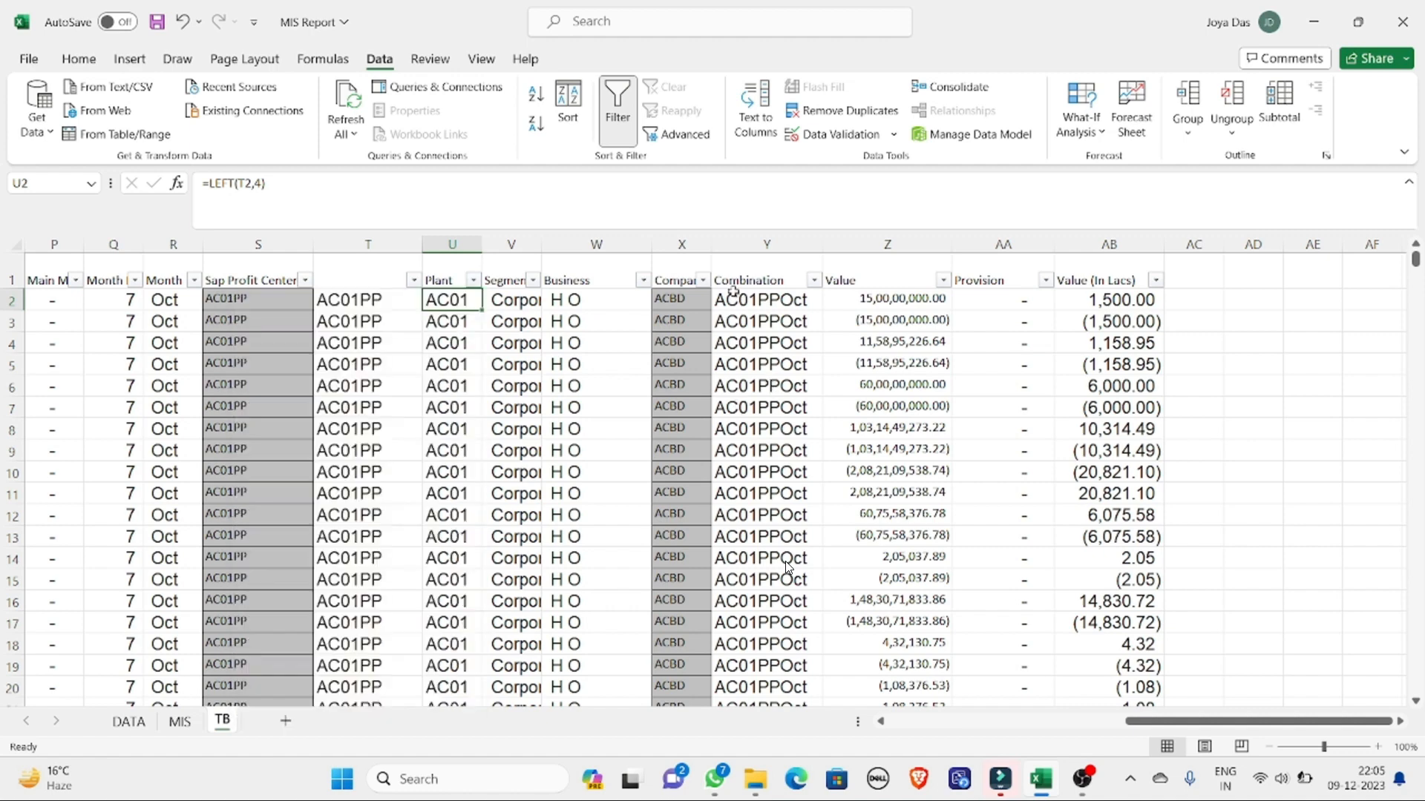
left_click(702, 280)
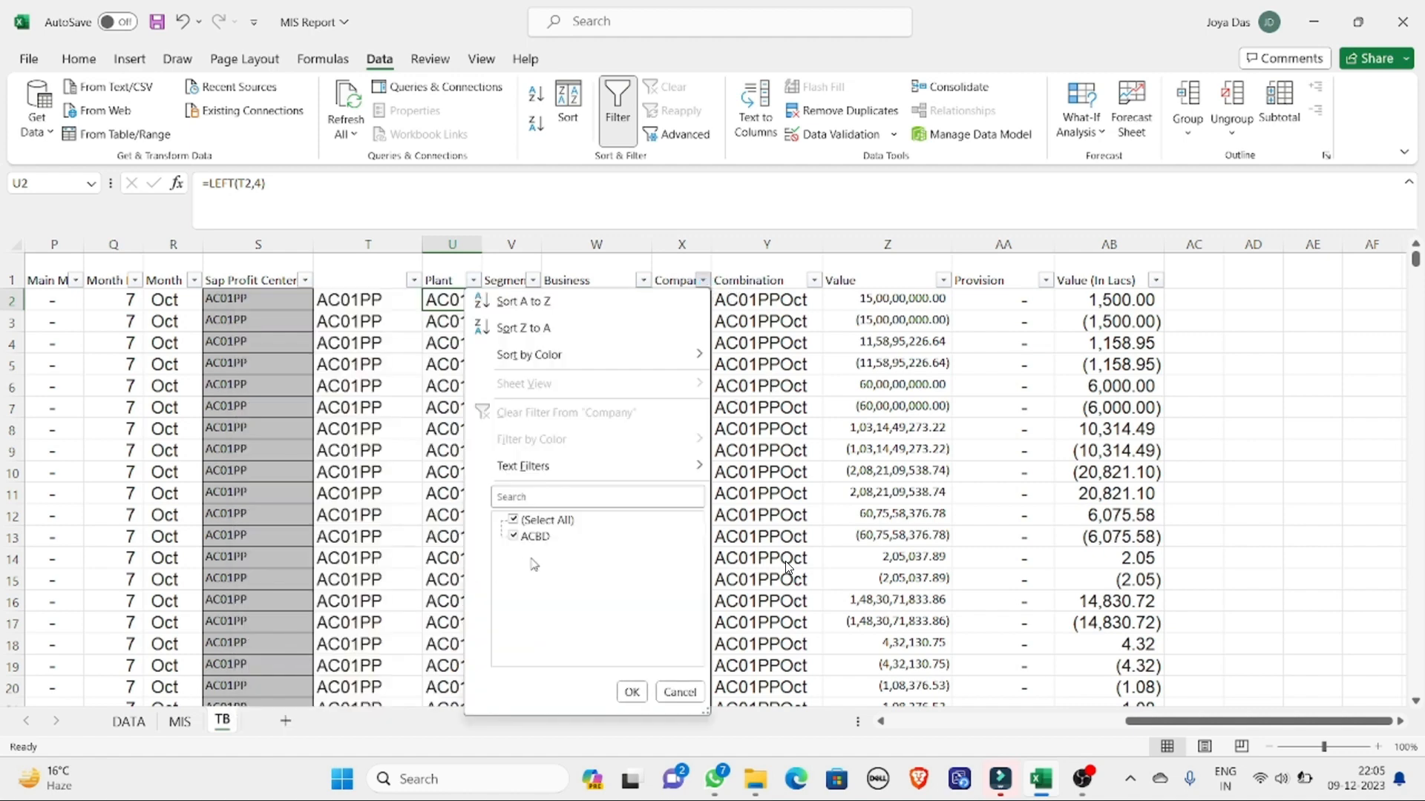
left_click(632, 691)
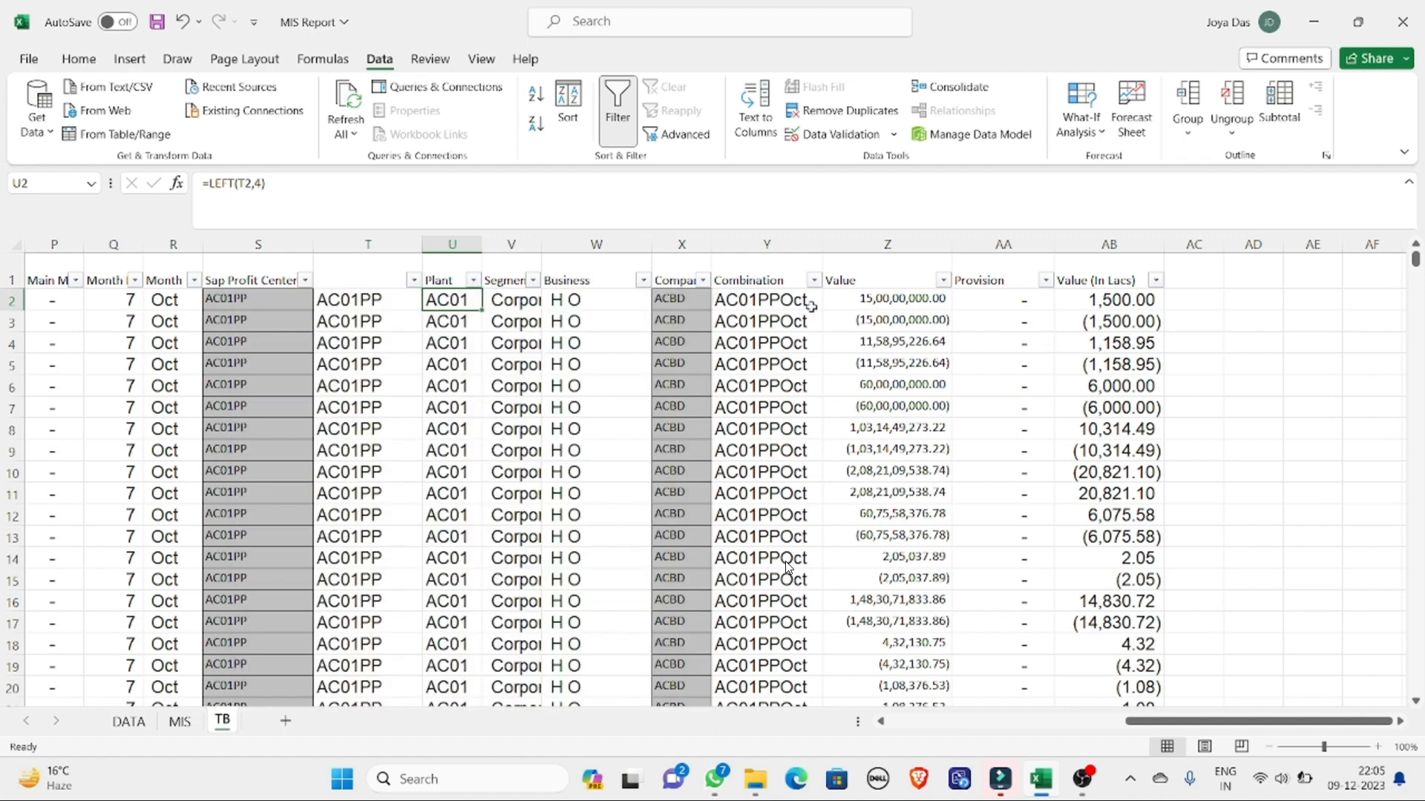
left_click(814, 280)
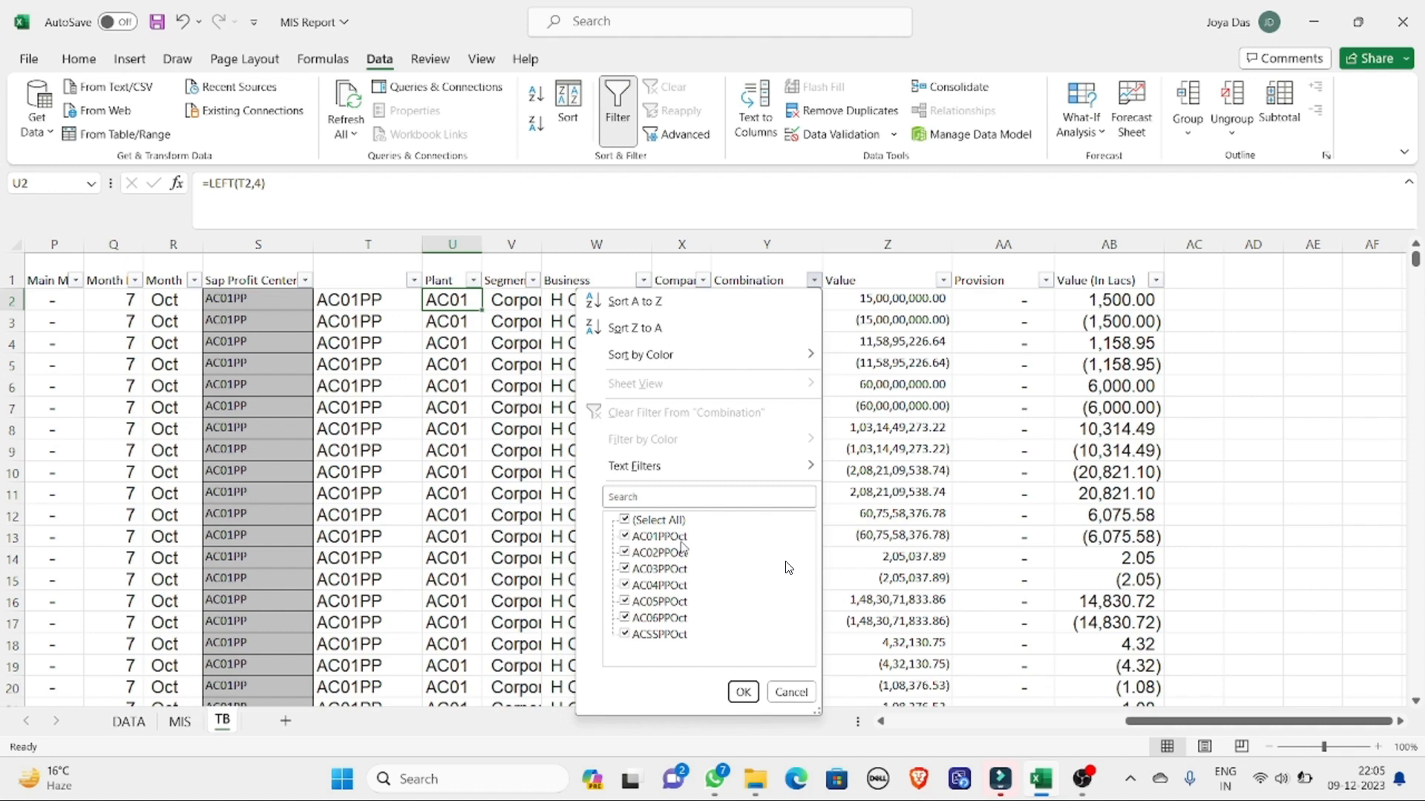
left_click(932, 474)
left_click(890, 328)
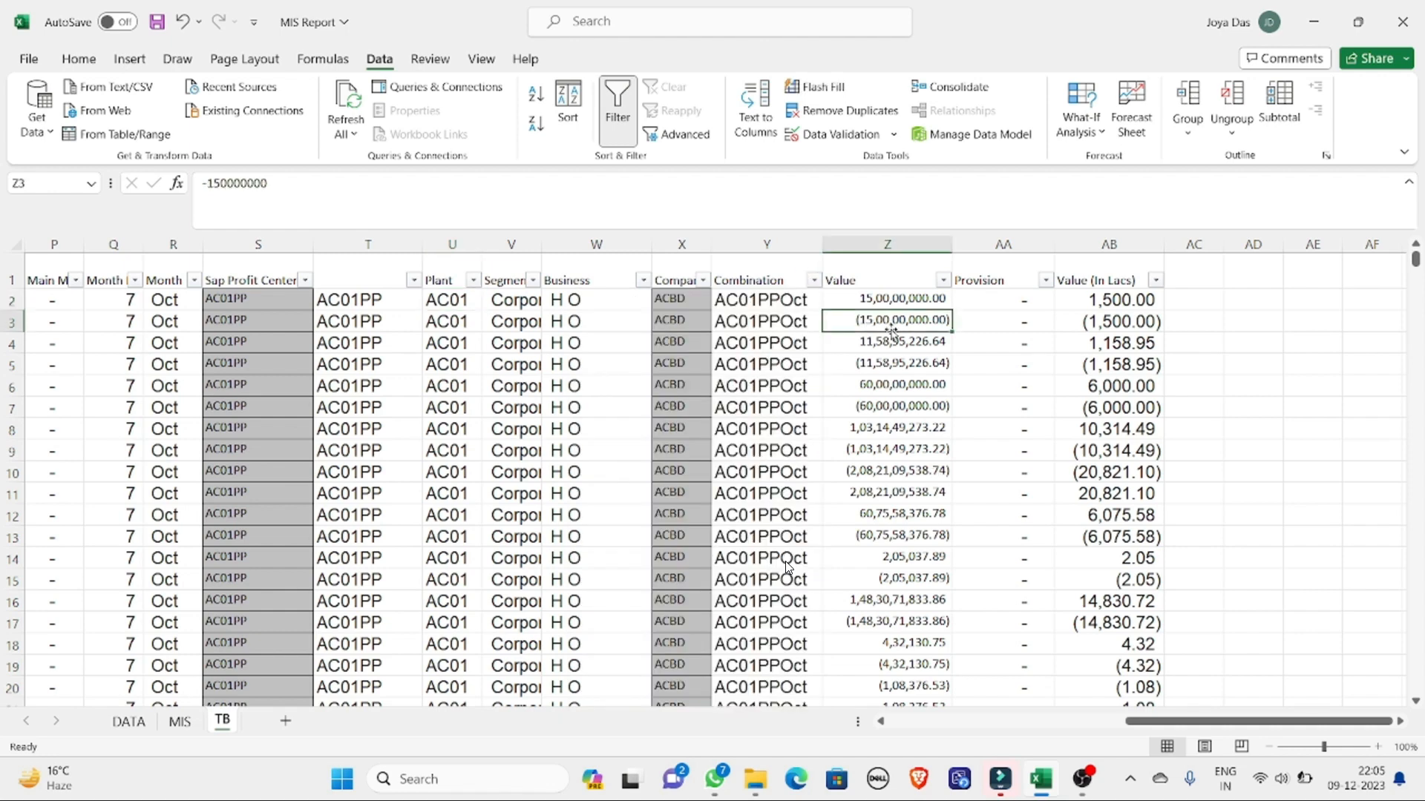
Step: Inspect the categories in the Business and Segment columns' filter lists, leaving the data unfiltered
left_click(643, 281)
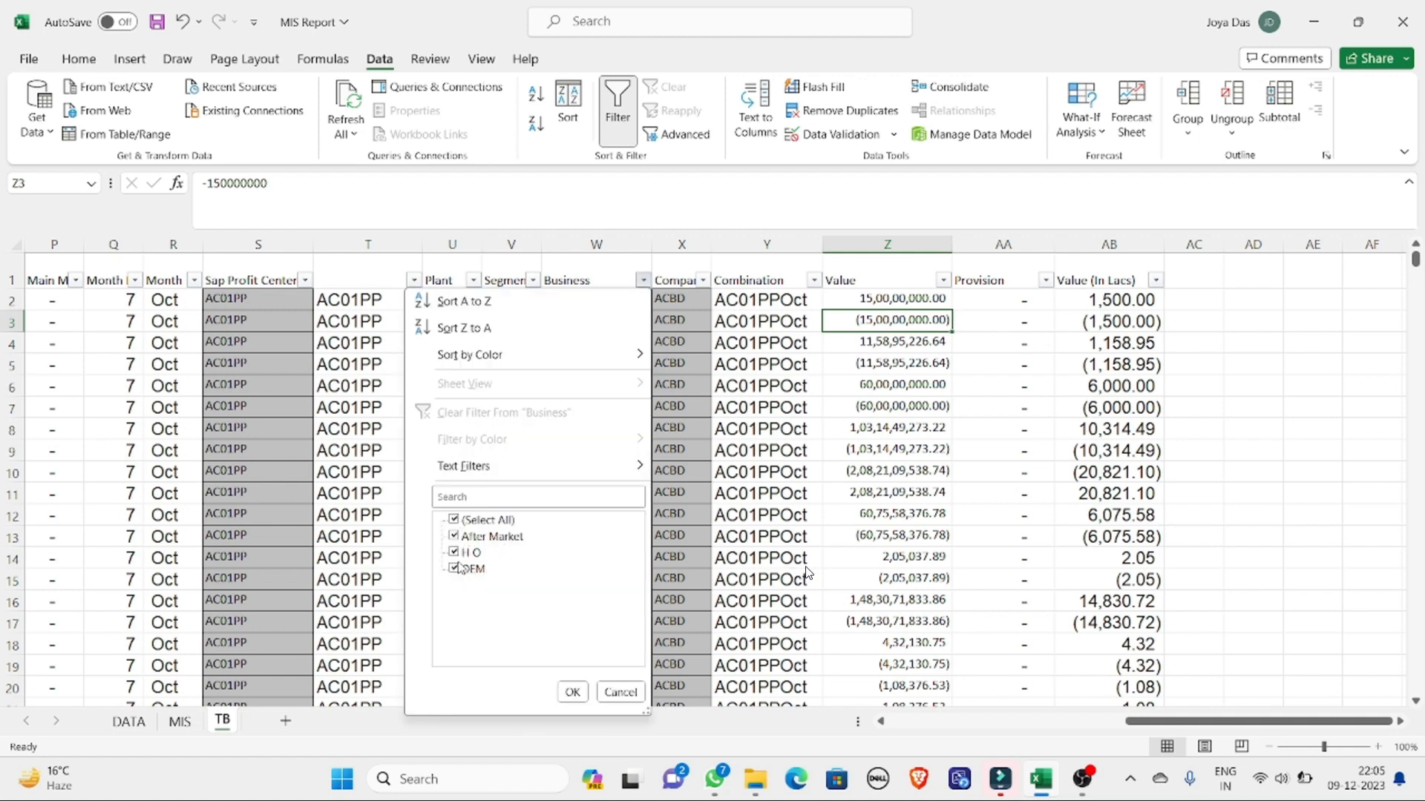
left_click(454, 568)
left_click(572, 692)
left_click(533, 281)
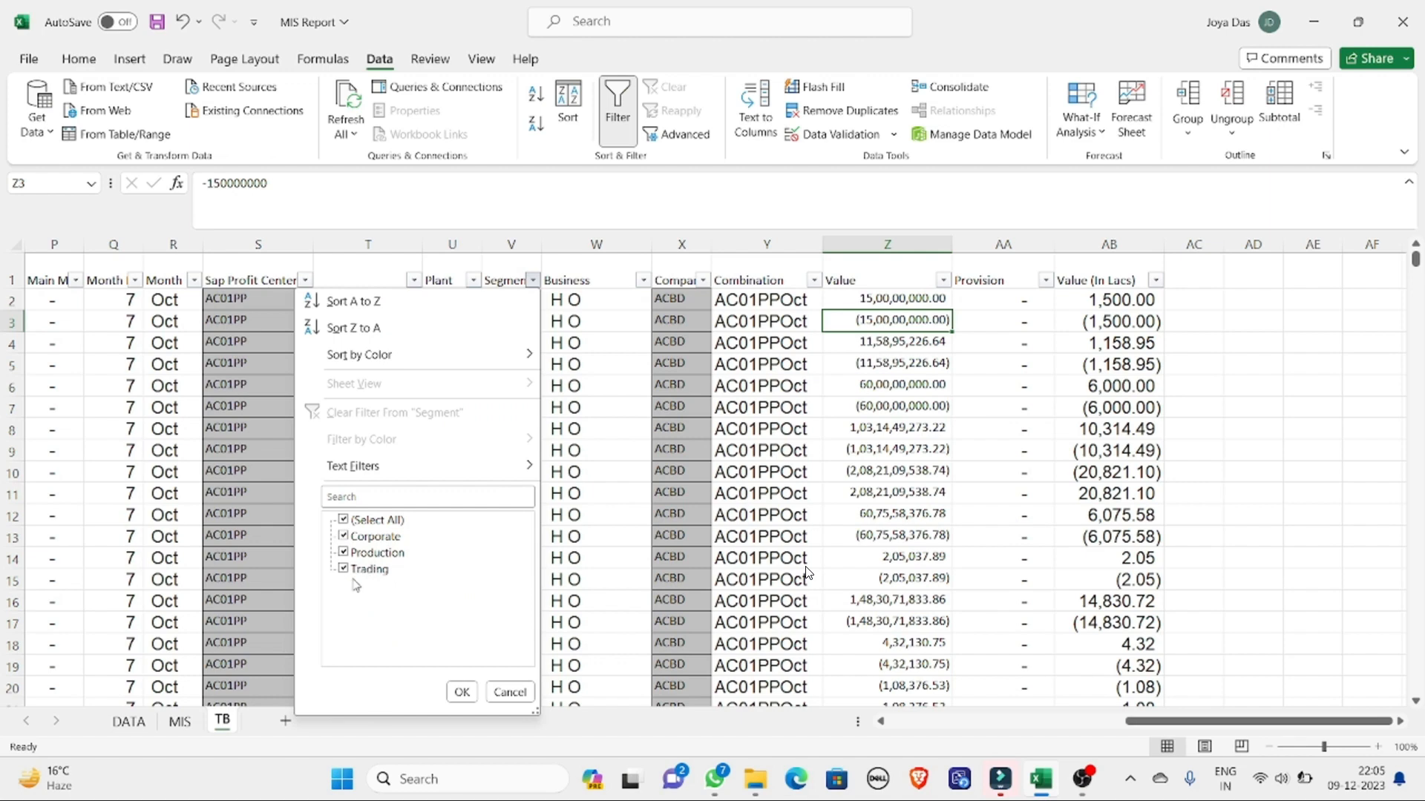
left_click(461, 692)
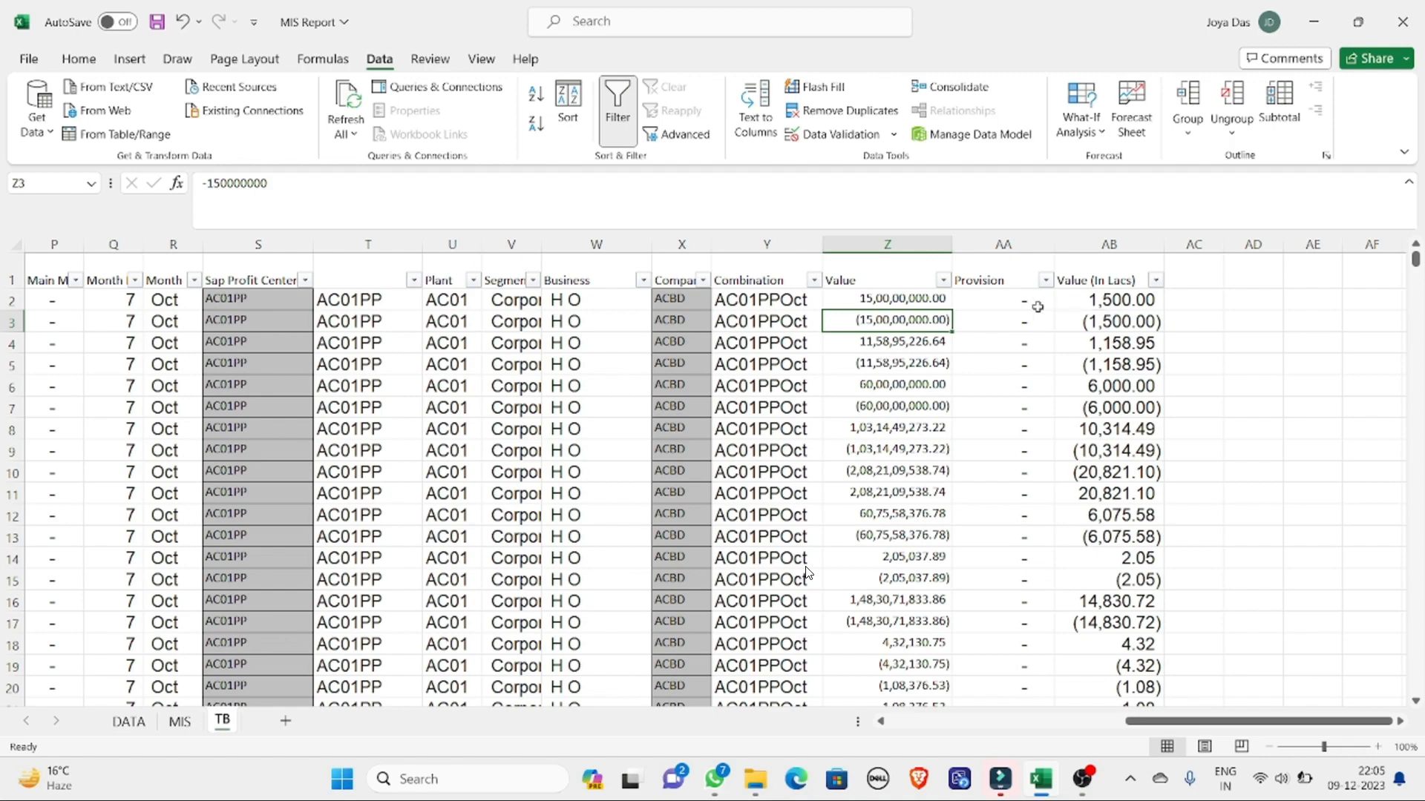
Step: Look back across the added mapping columns between the Variance column and the end of the trial balance
key("Left")
key("Left")
key("Left")
key("Left")
key("Left")
key("Left")
key("Left")
key("Left")
key("Left")
key("Left")
key("Left")
key("Left")
key("Left")
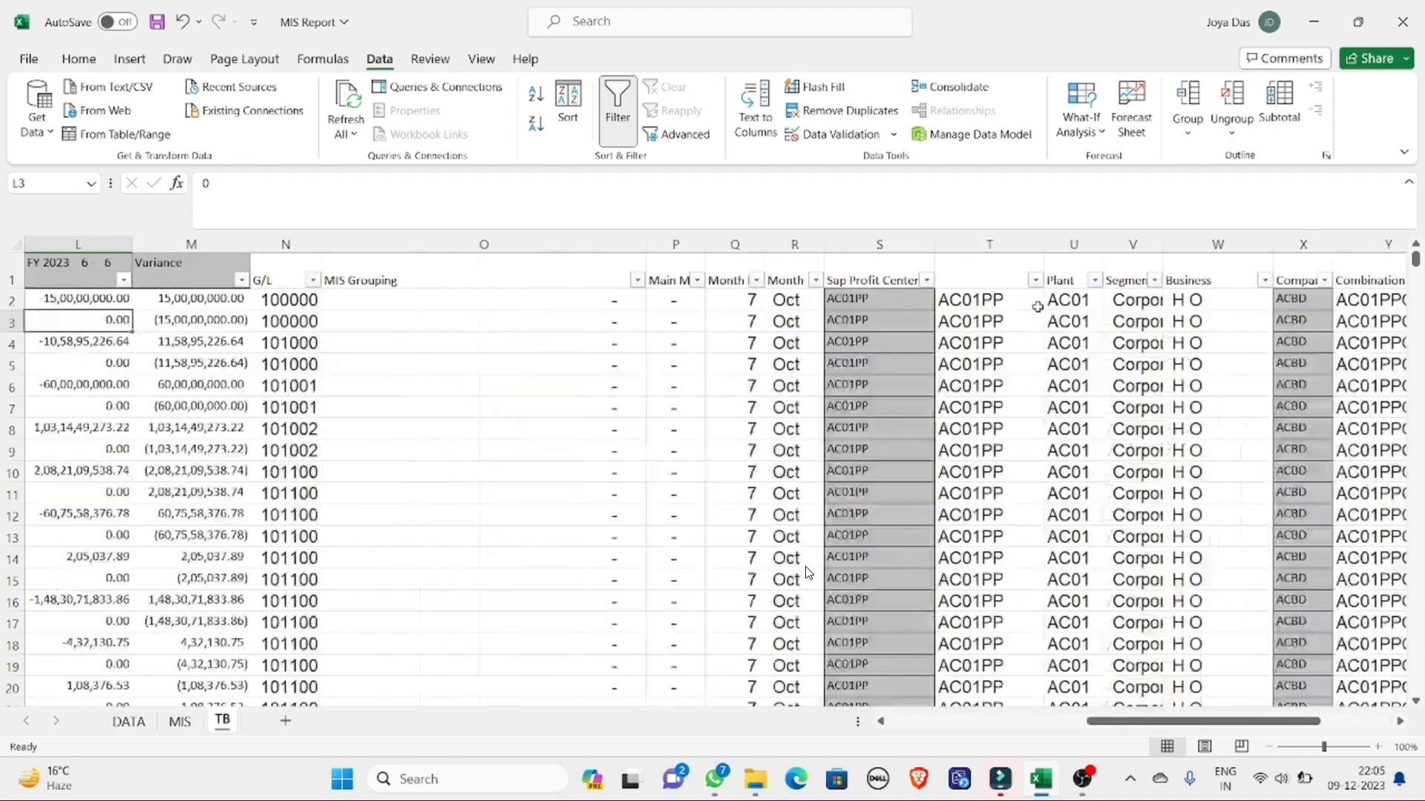
key("Right")
key("ctrl+Right")
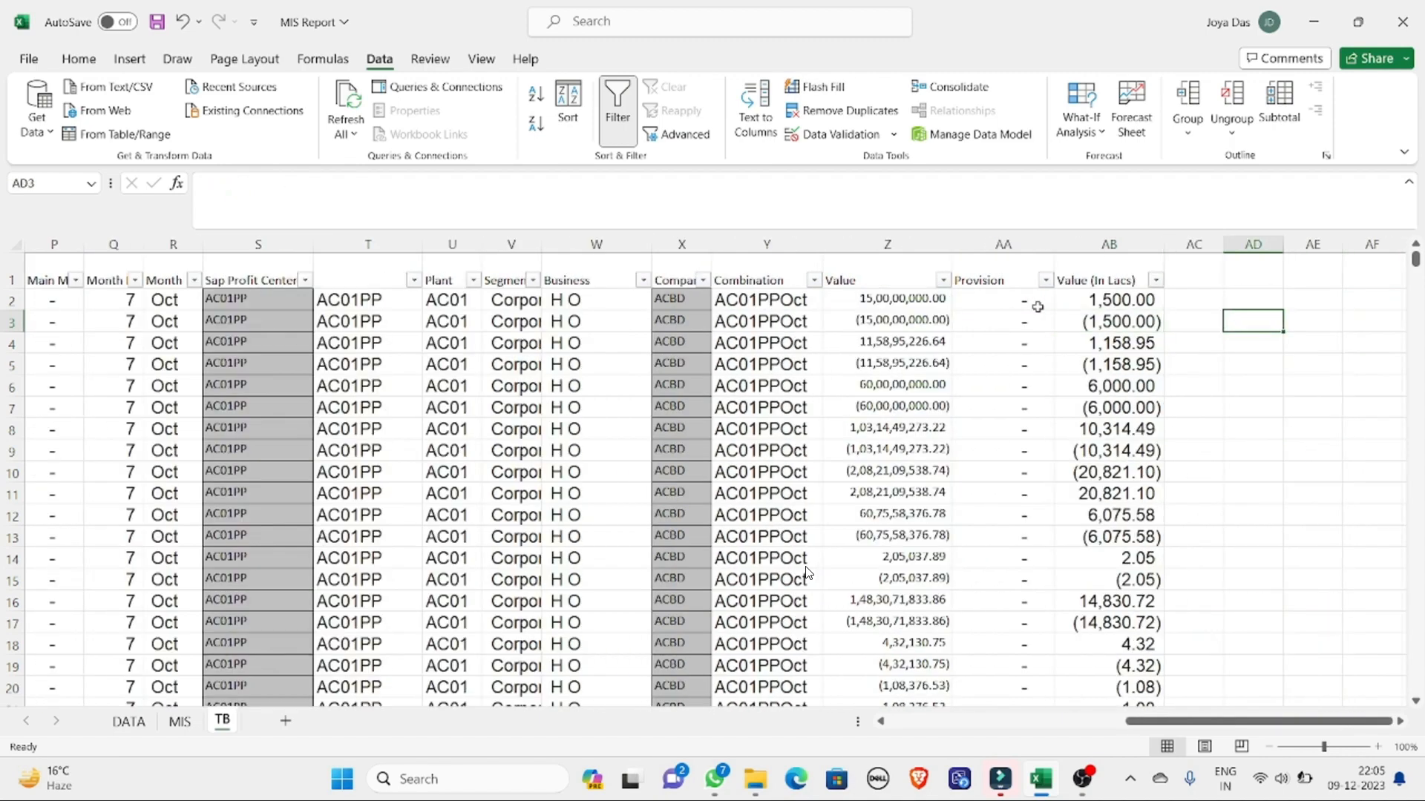
Step: Examine the Value (In Lacs) formula and compare it with the Value column it is derived from
key("ctrl+Up")
key("Down")
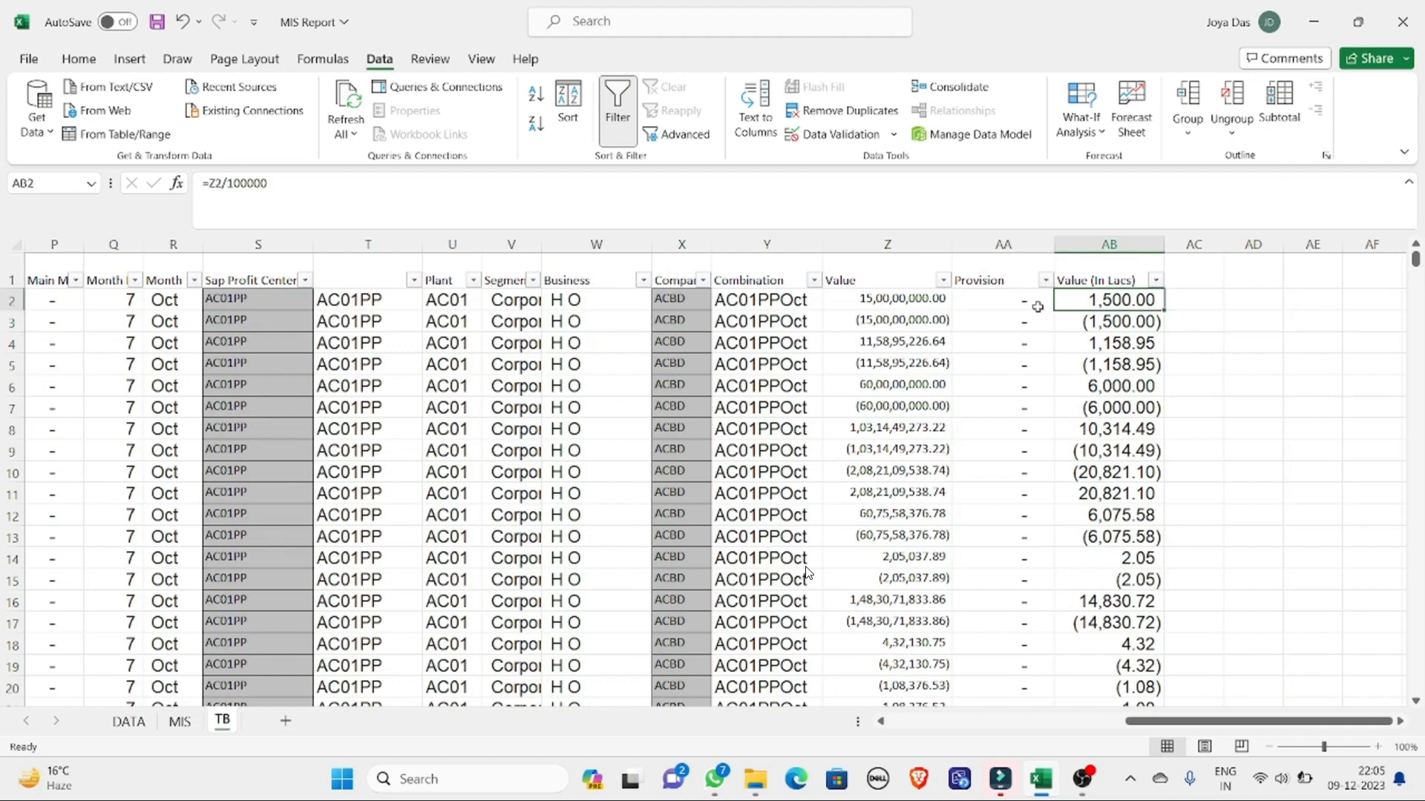
key("Up")
key("Down")
key("Down")
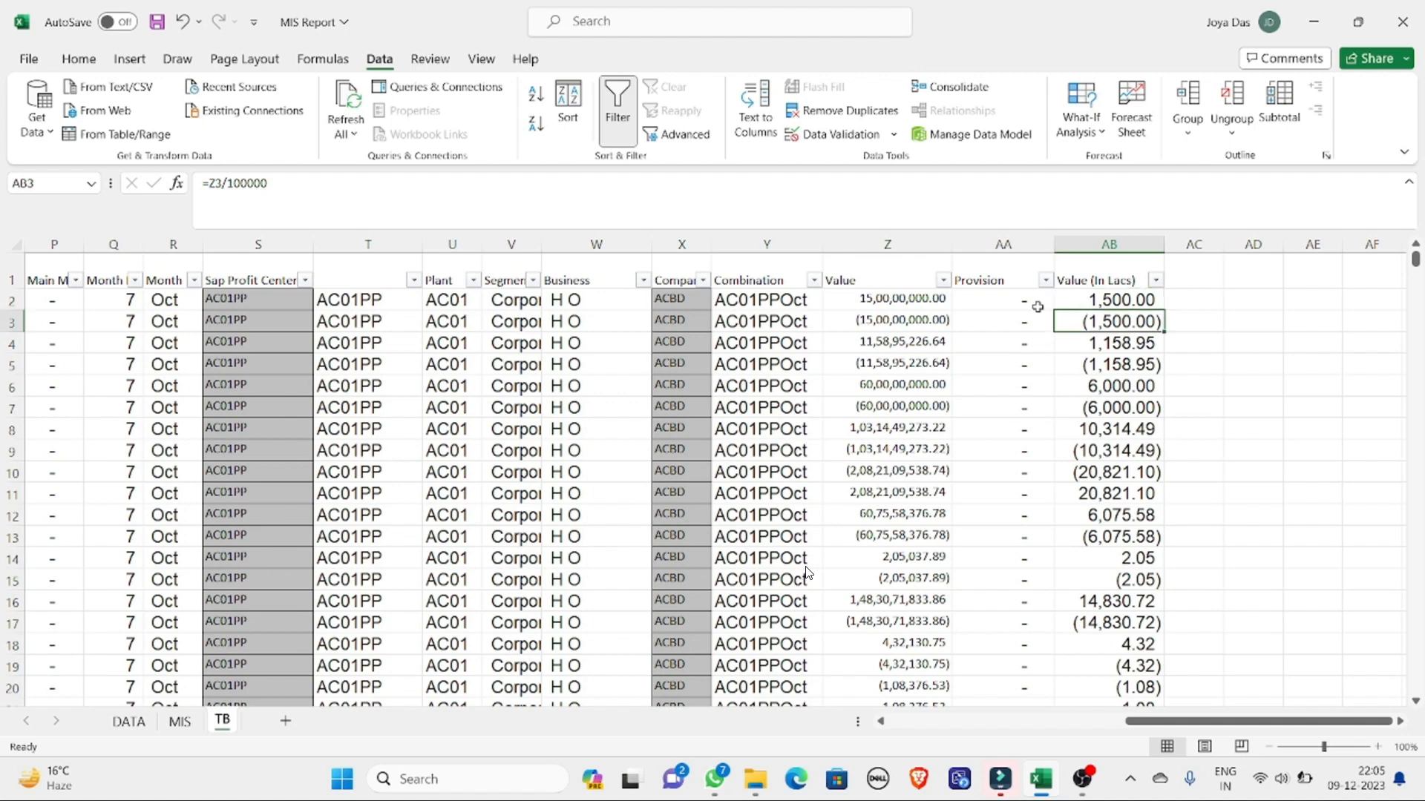
key("Up")
key("Left")
key("Left")
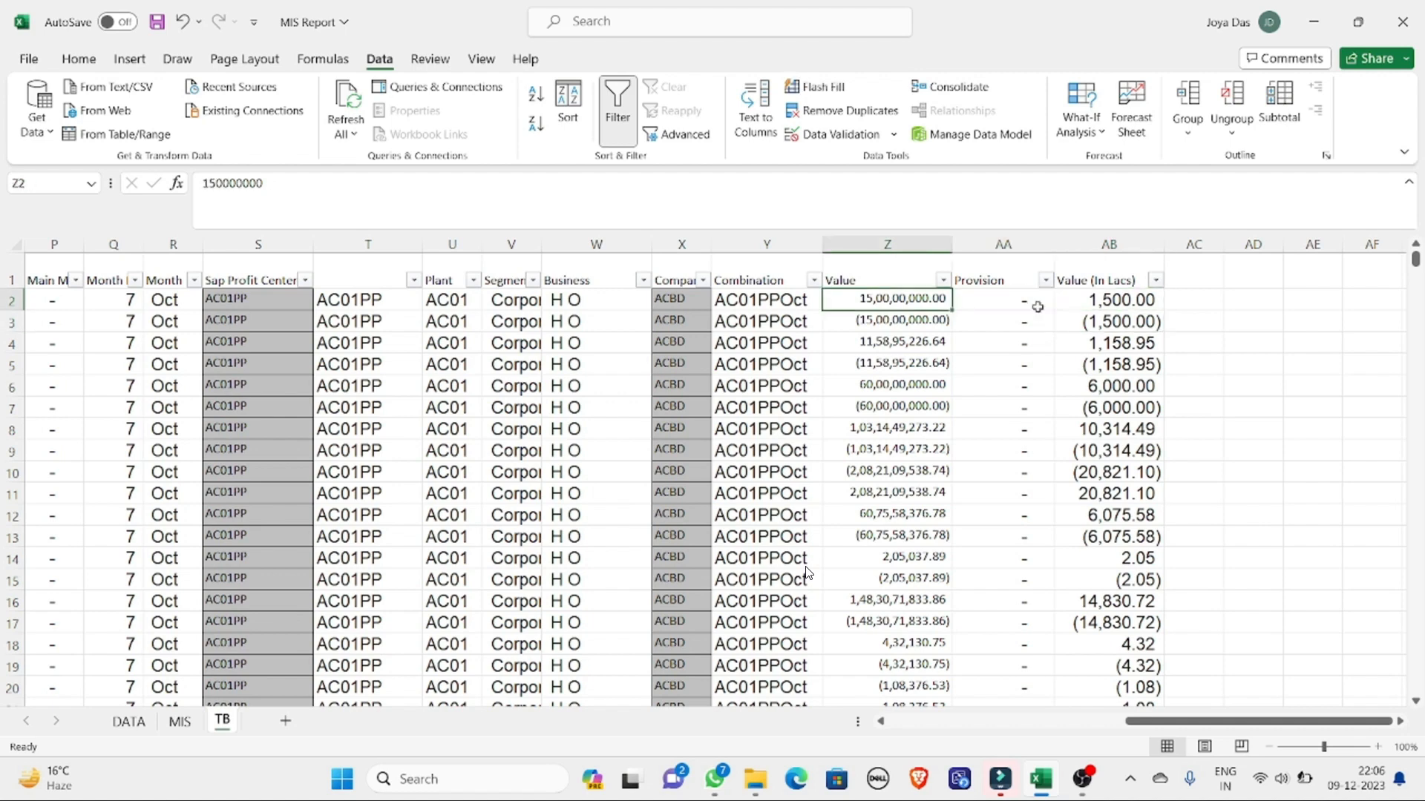
key("Right")
key("Right")
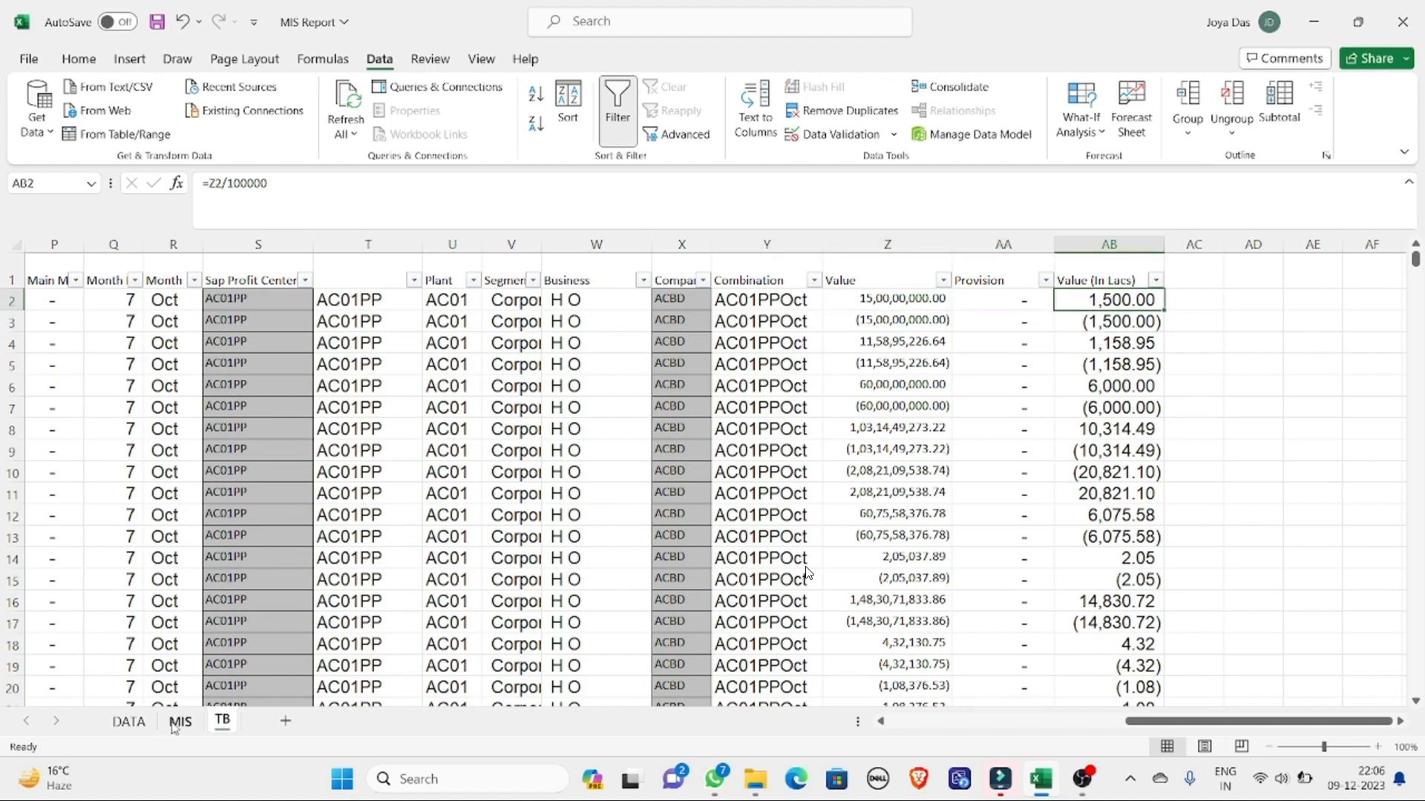
Step: Review the P/L layout on the MIS sheet and its Sum of Value (In Lacs) column
left_click(180, 722)
left_click(645, 470)
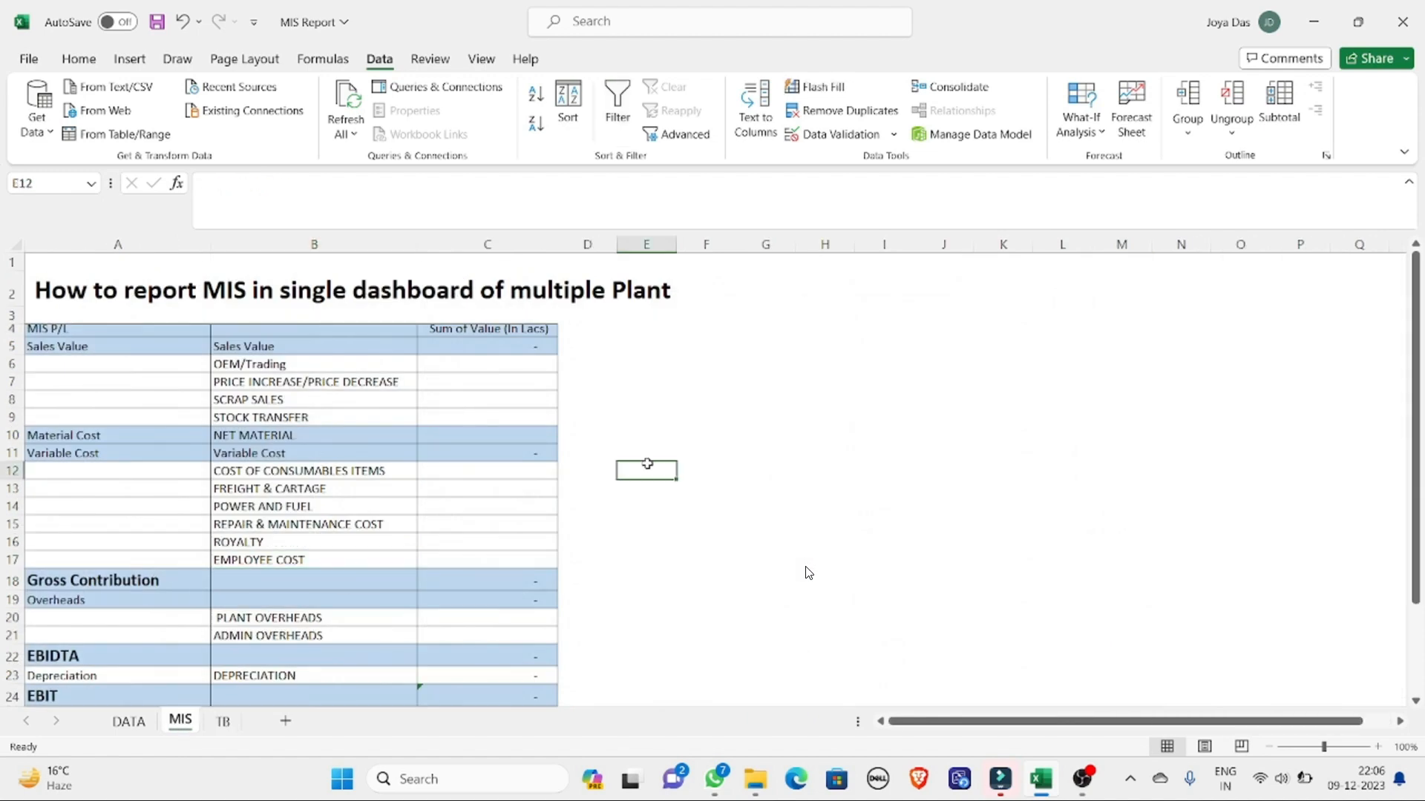
left_click(697, 381)
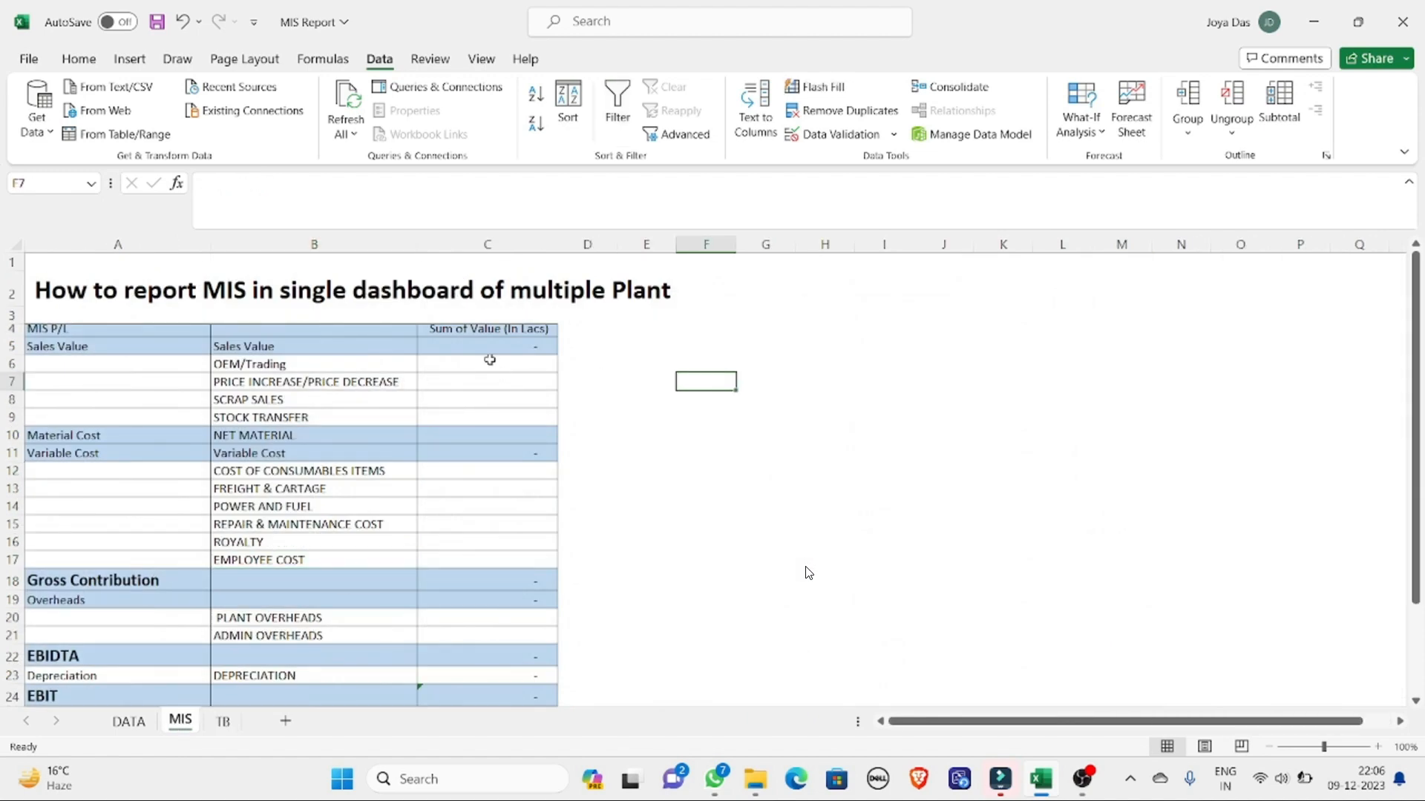
Step: Create a PivotTable on a new worksheet from the entire trial balance range on the TB sheet
left_click(223, 722)
left_click(281, 514)
key("ctrl+Up")
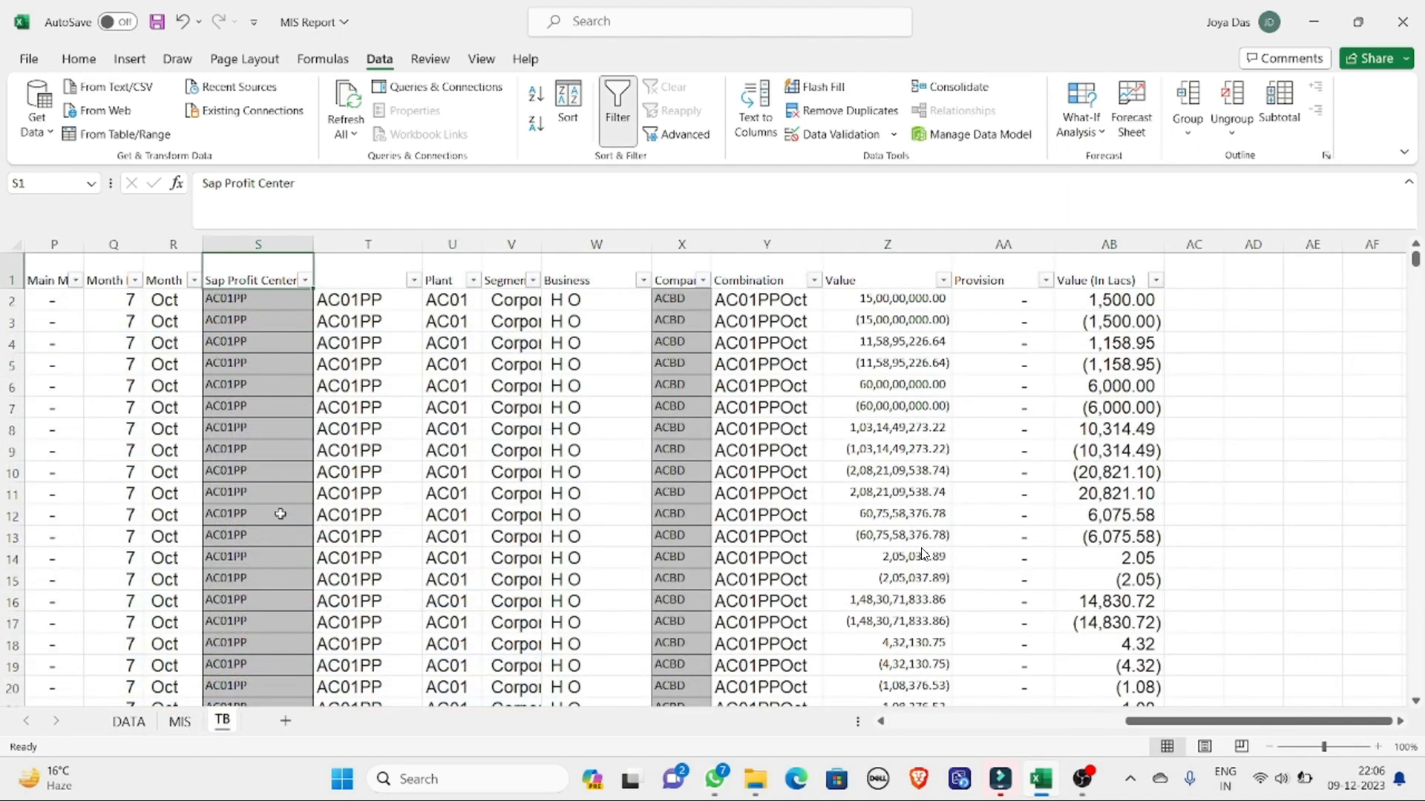
key("ctrl+Left")
key("ctrl+shift+Right")
key("ctrl+shift+Down")
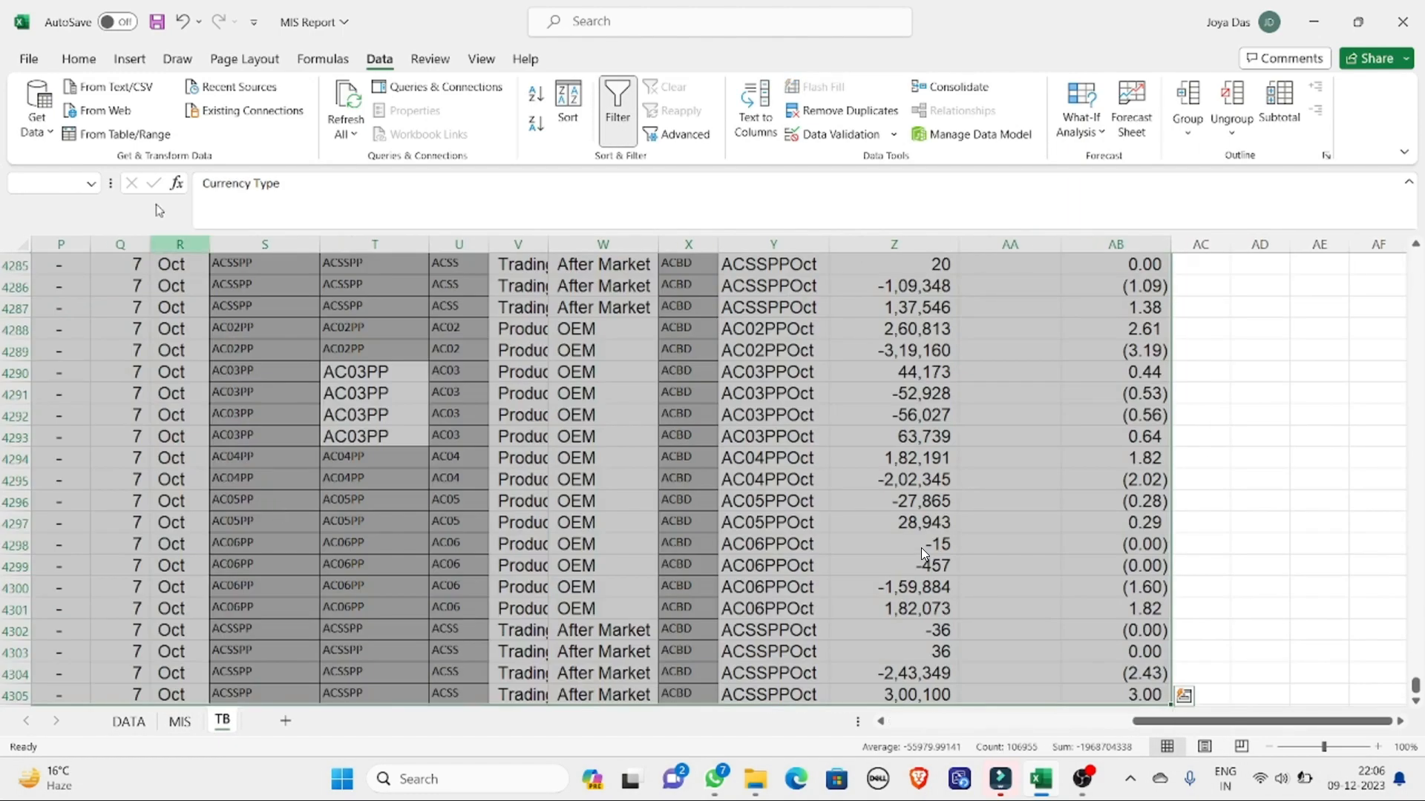
left_click(118, 59)
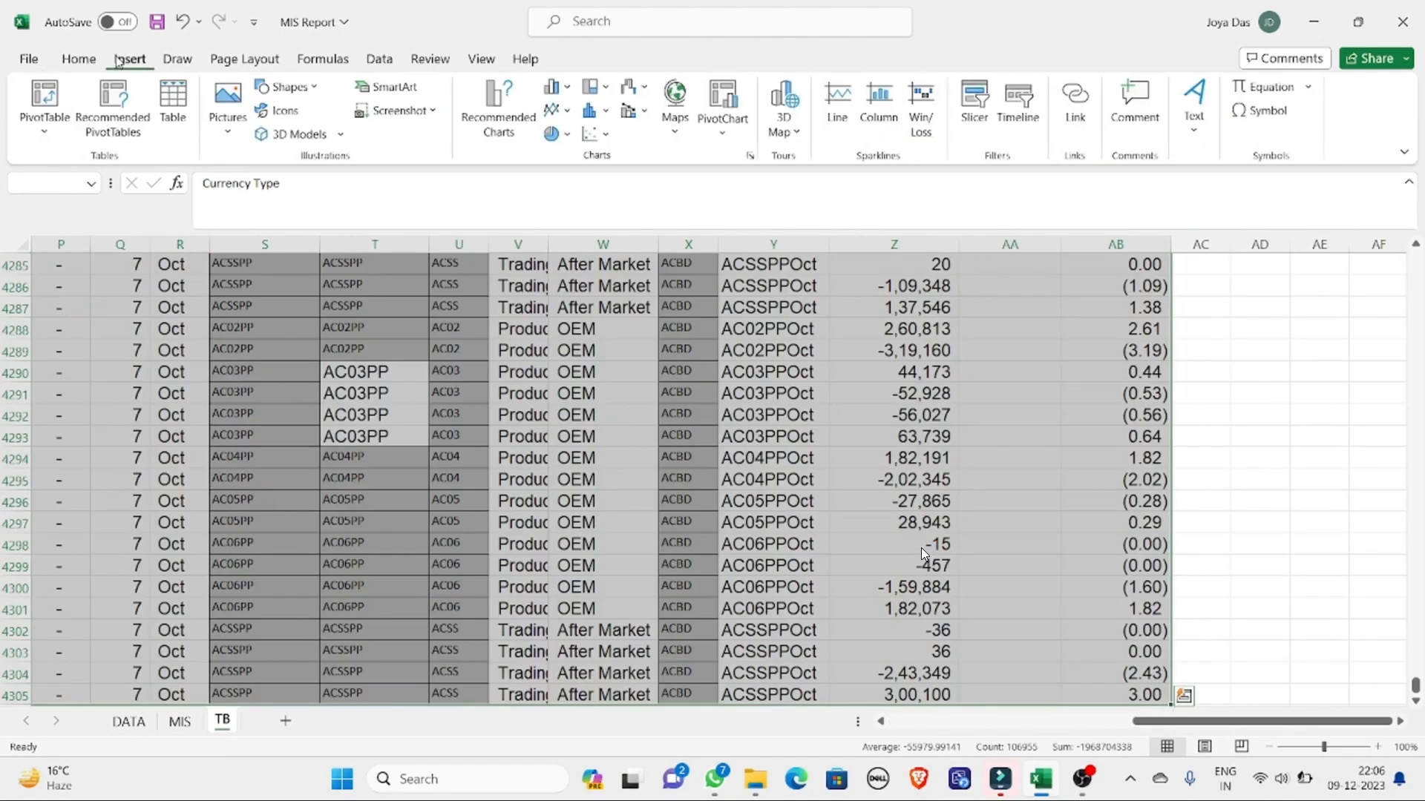
left_click(45, 130)
left_click(61, 162)
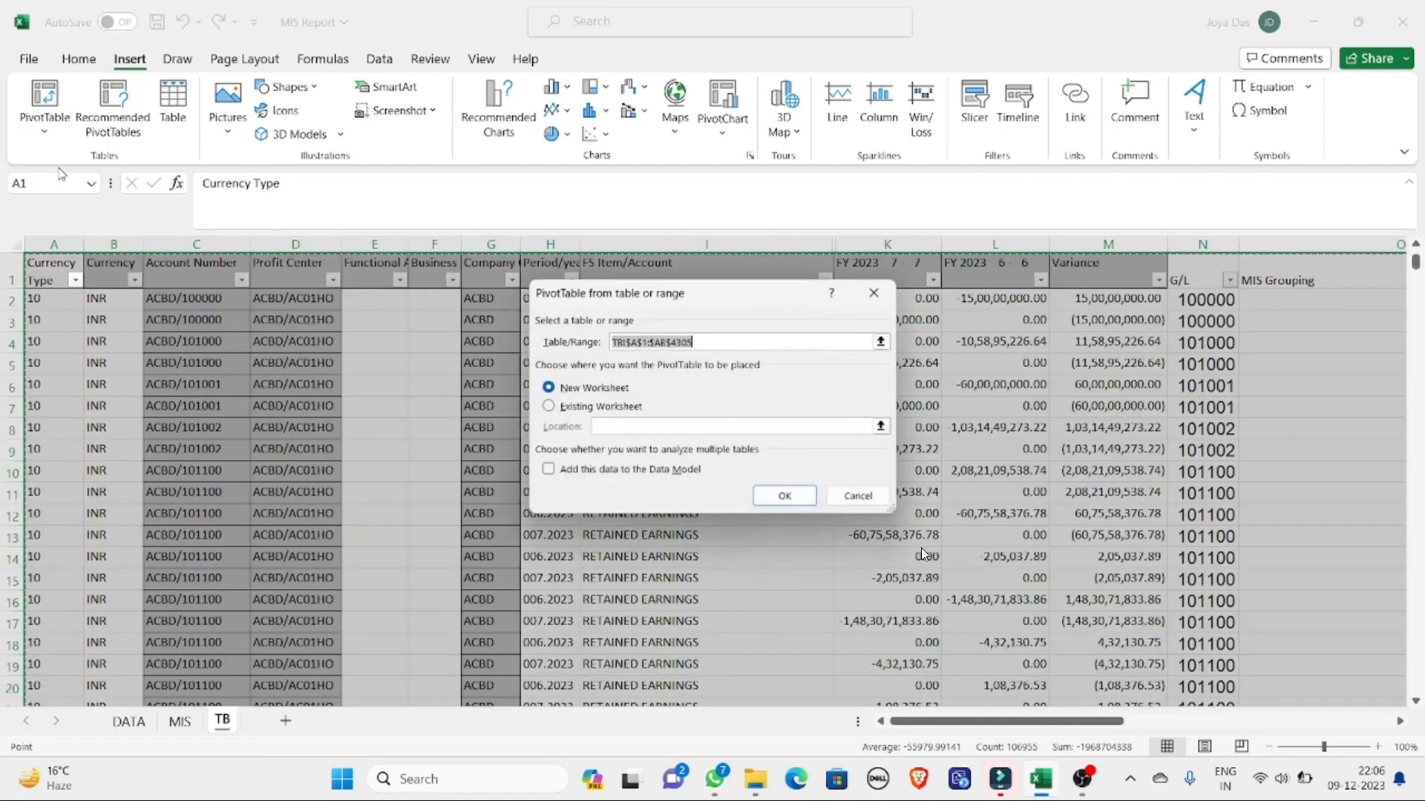
left_click(779, 496)
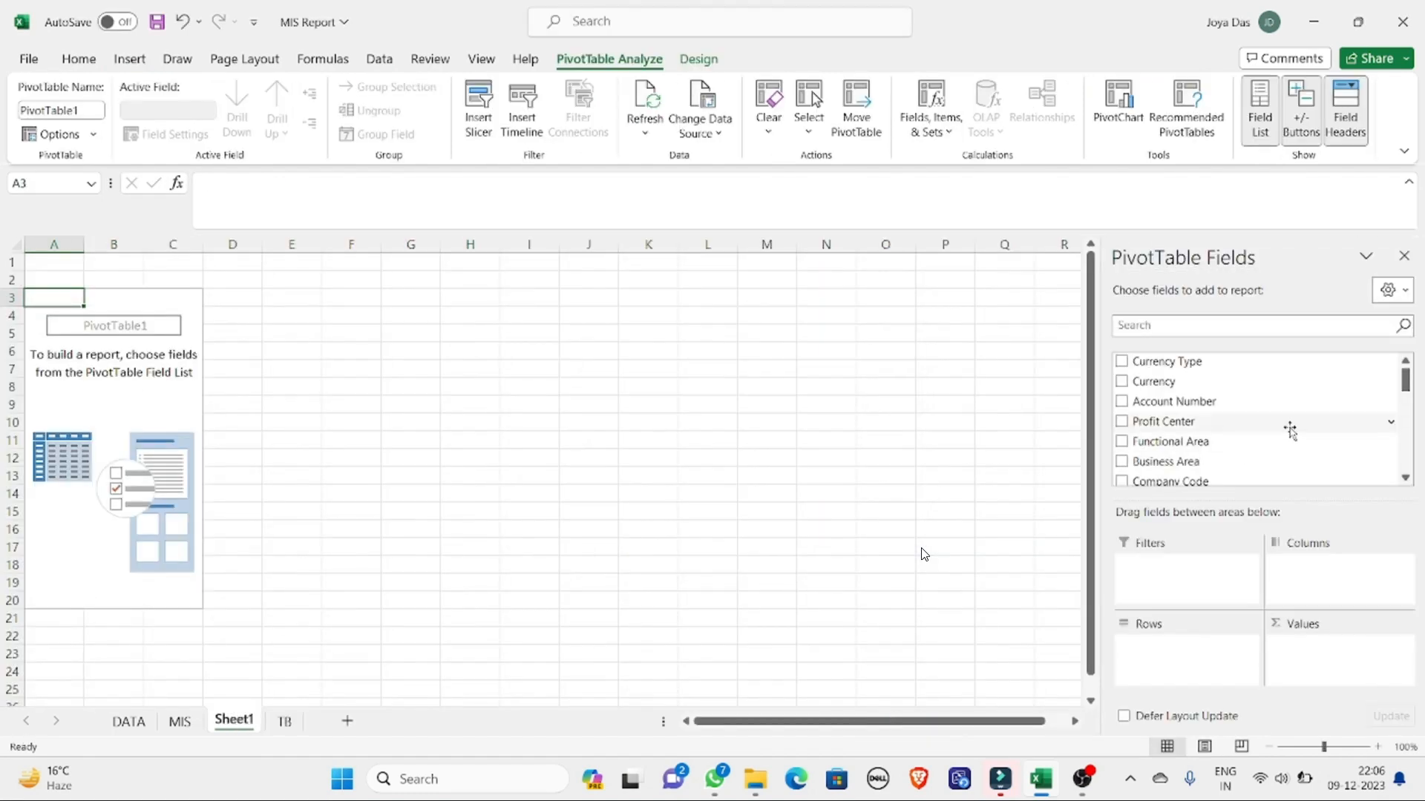
Step: Add Main MIS Grouping and MIS Grouping as nested pivot rows, with Value (In Lacs) summed as the values
left_click_drag(1406, 389, 1408, 432)
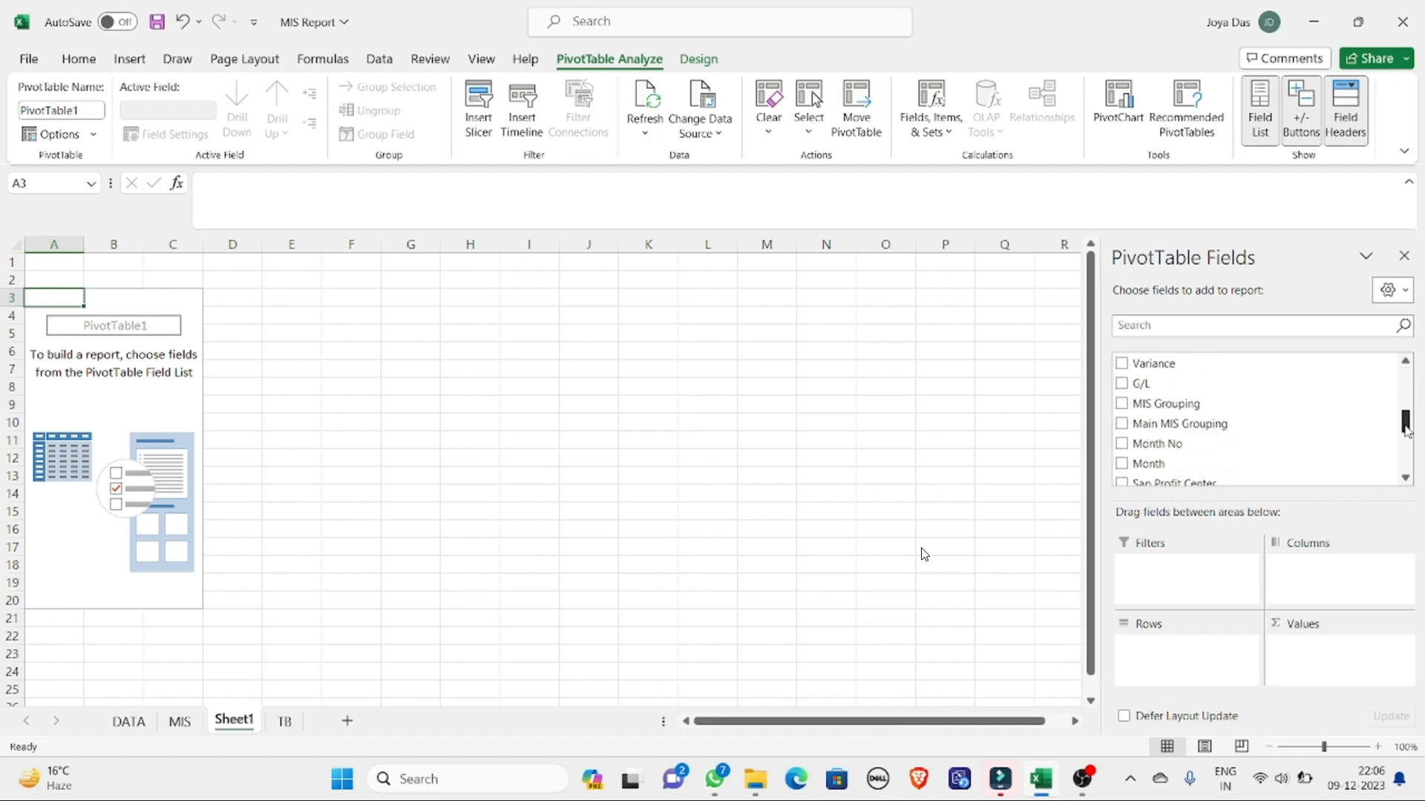
left_click(1122, 421)
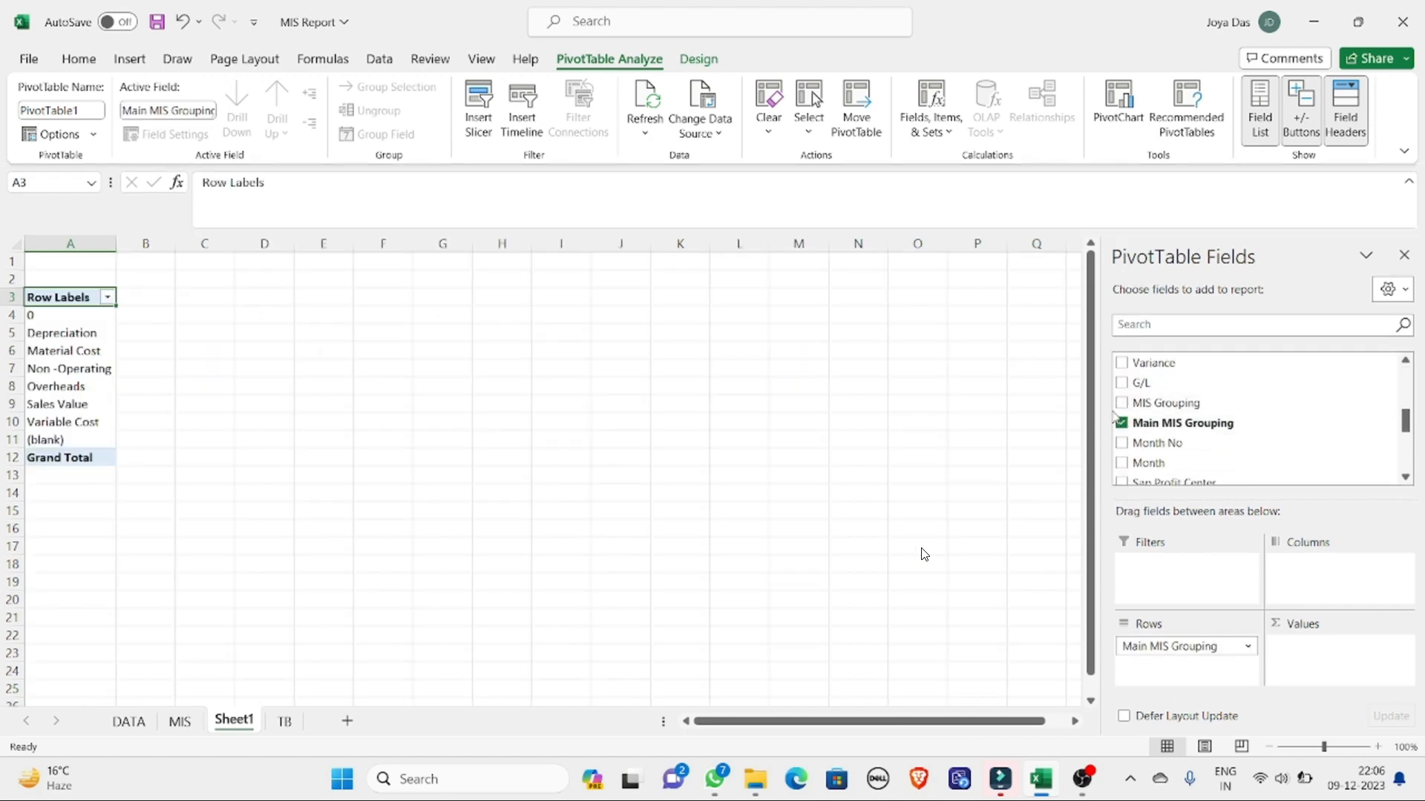
left_click(1122, 403)
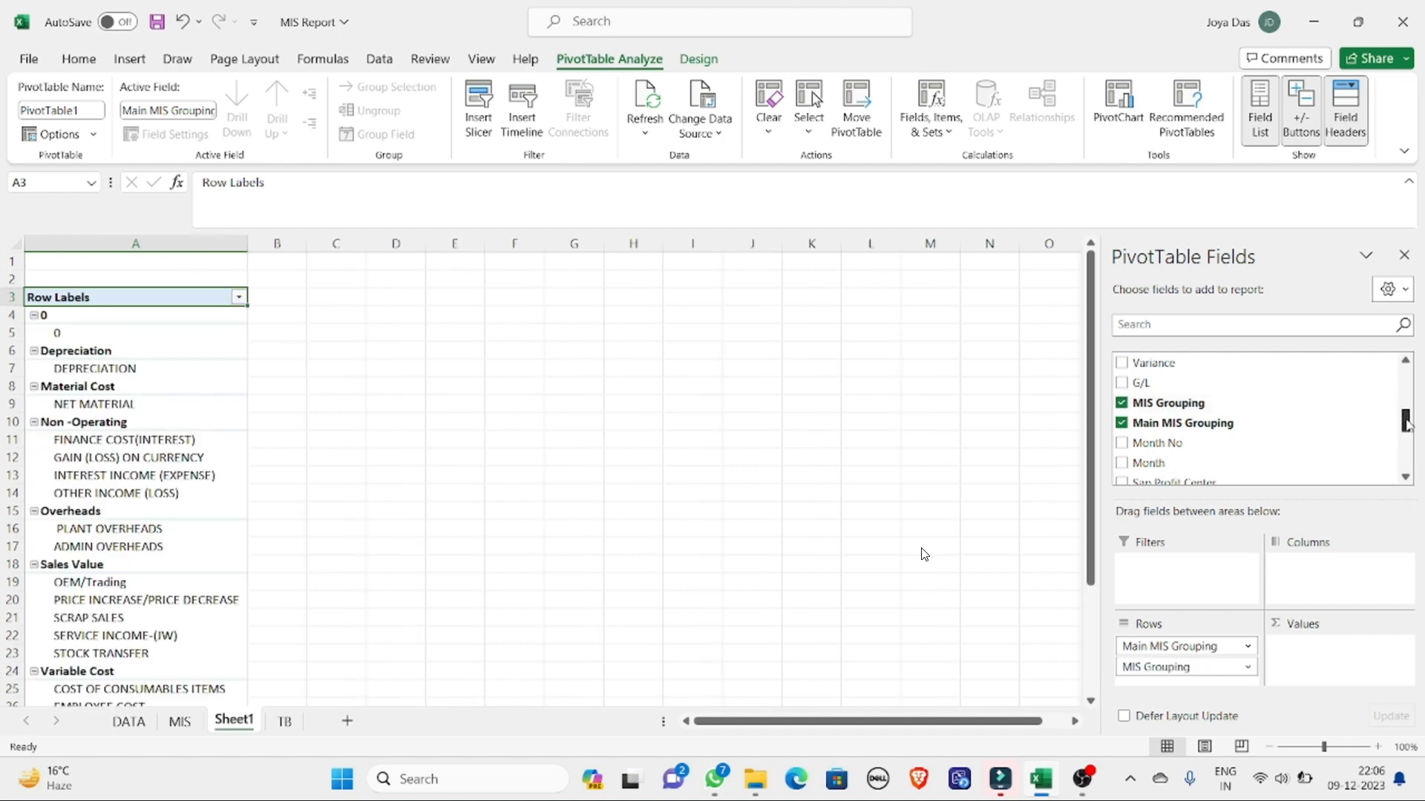
left_click_drag(1407, 425, 1406, 466)
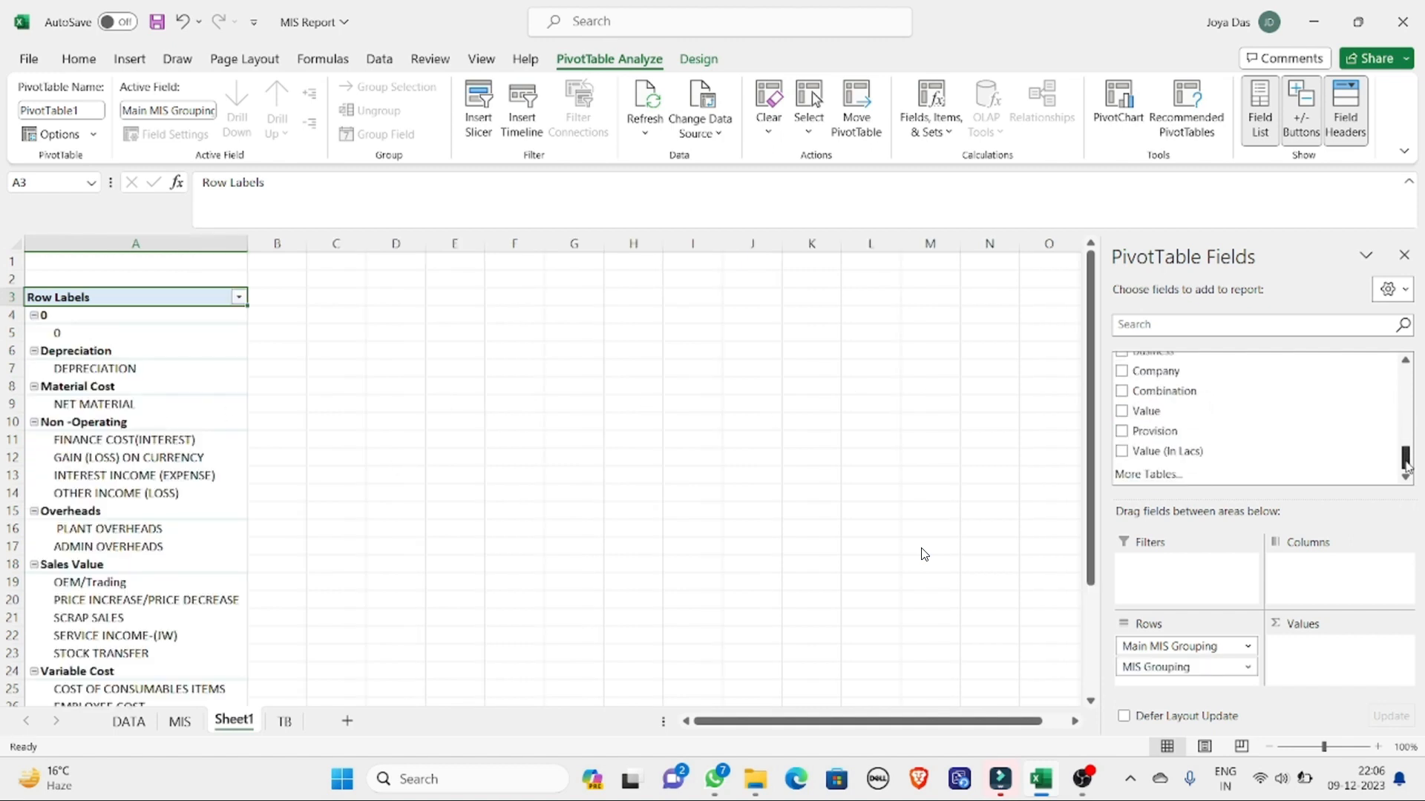
left_click(1123, 450)
left_click(513, 460)
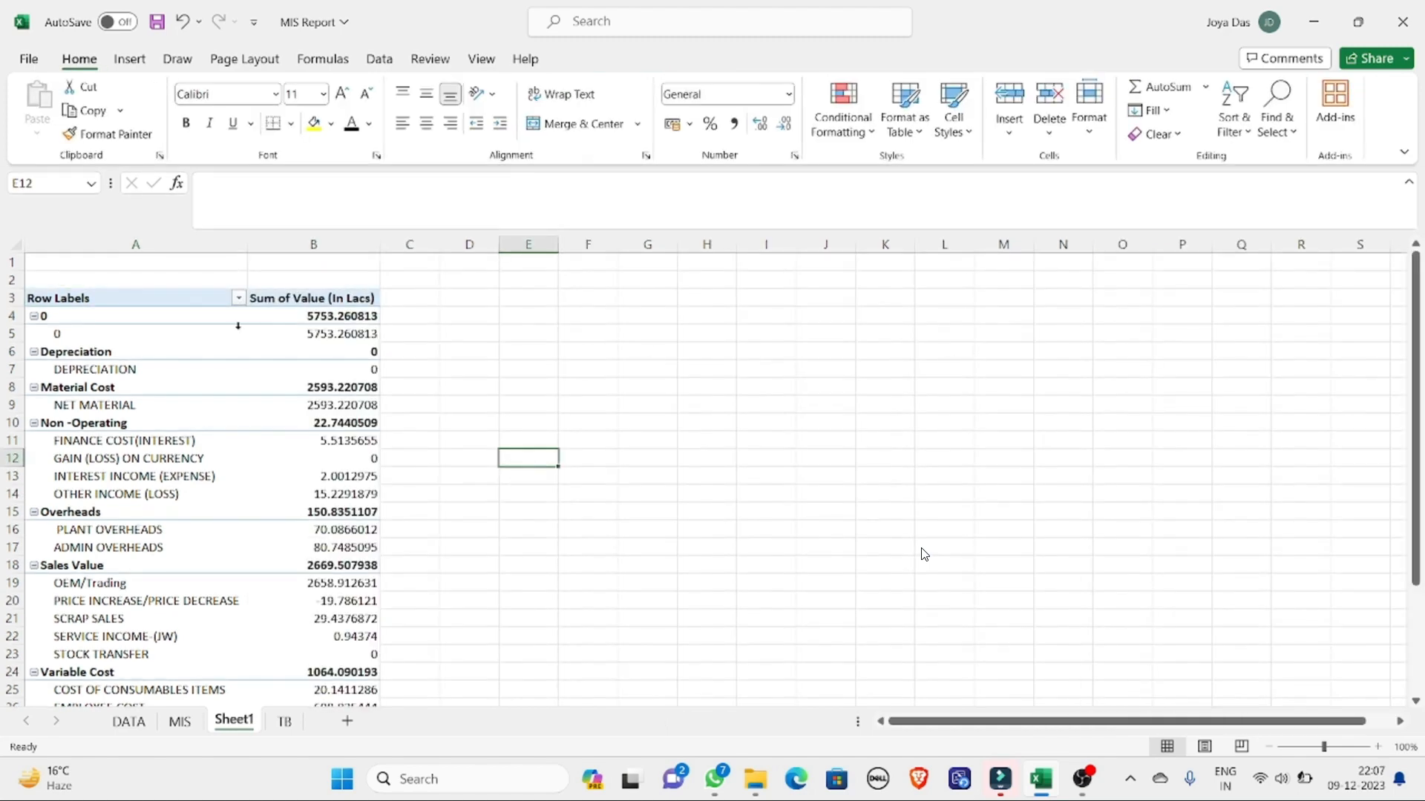
Step: Enable the classic PivotTable layout in the display options of the pivot table
left_click(67, 355)
right_click(67, 354)
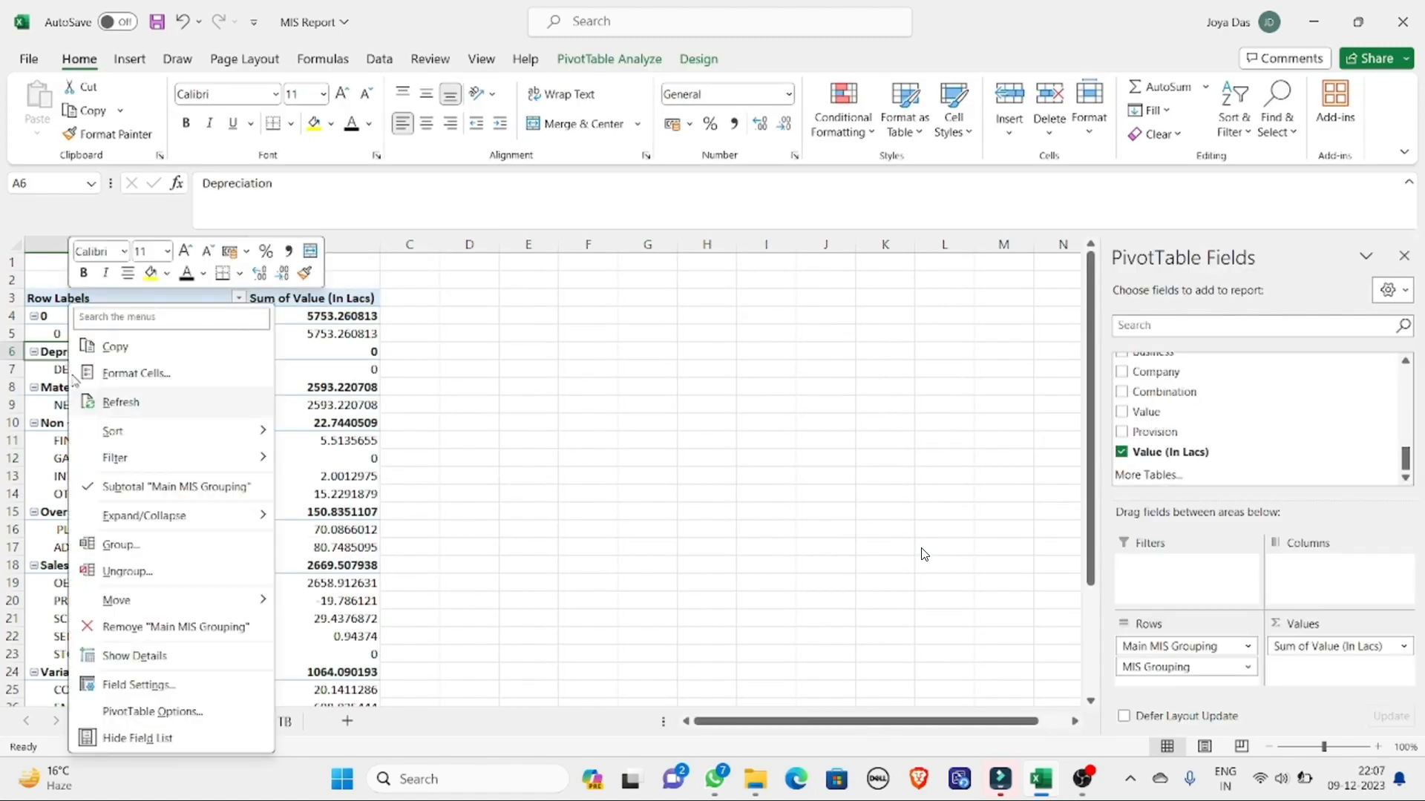
left_click(152, 712)
left_click(328, 240)
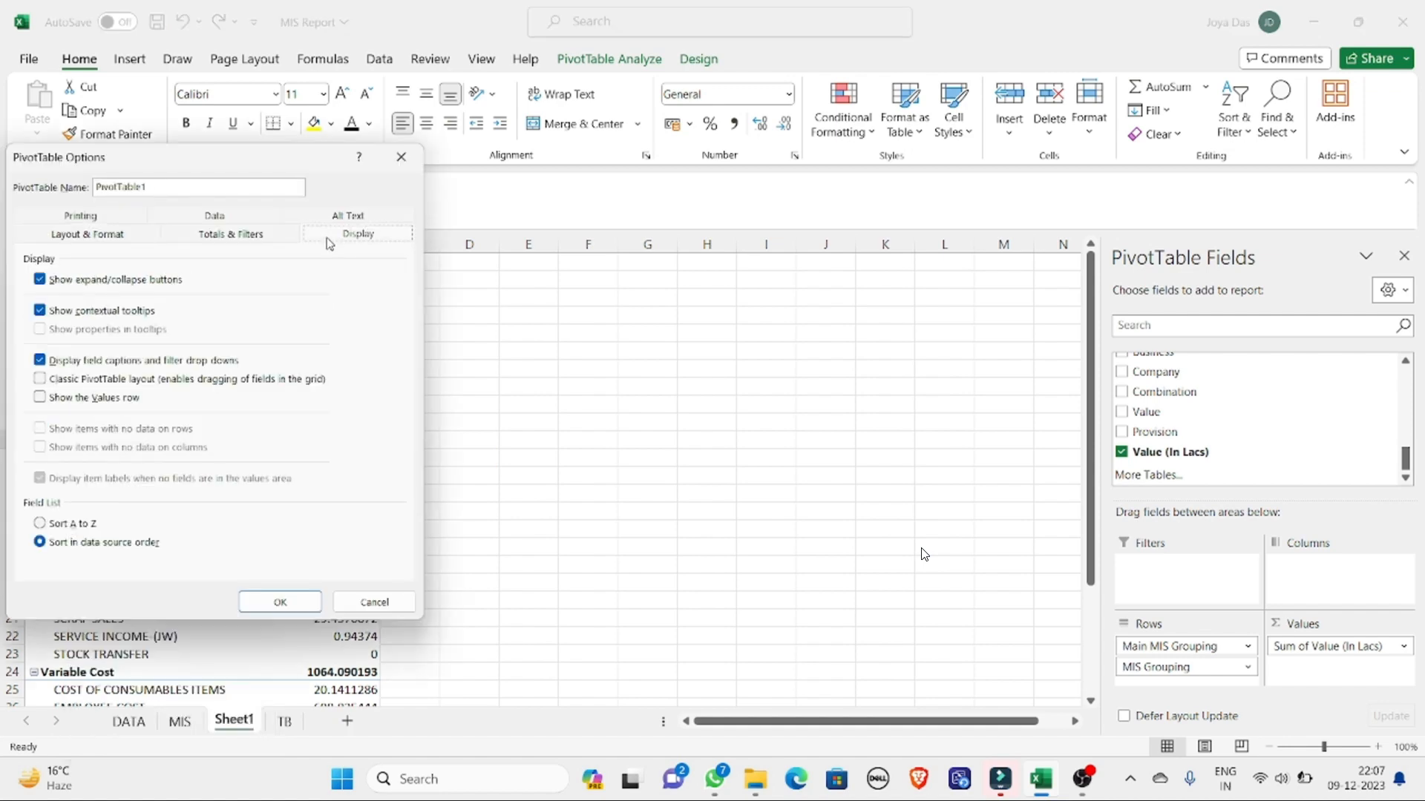
left_click(40, 380)
left_click(267, 601)
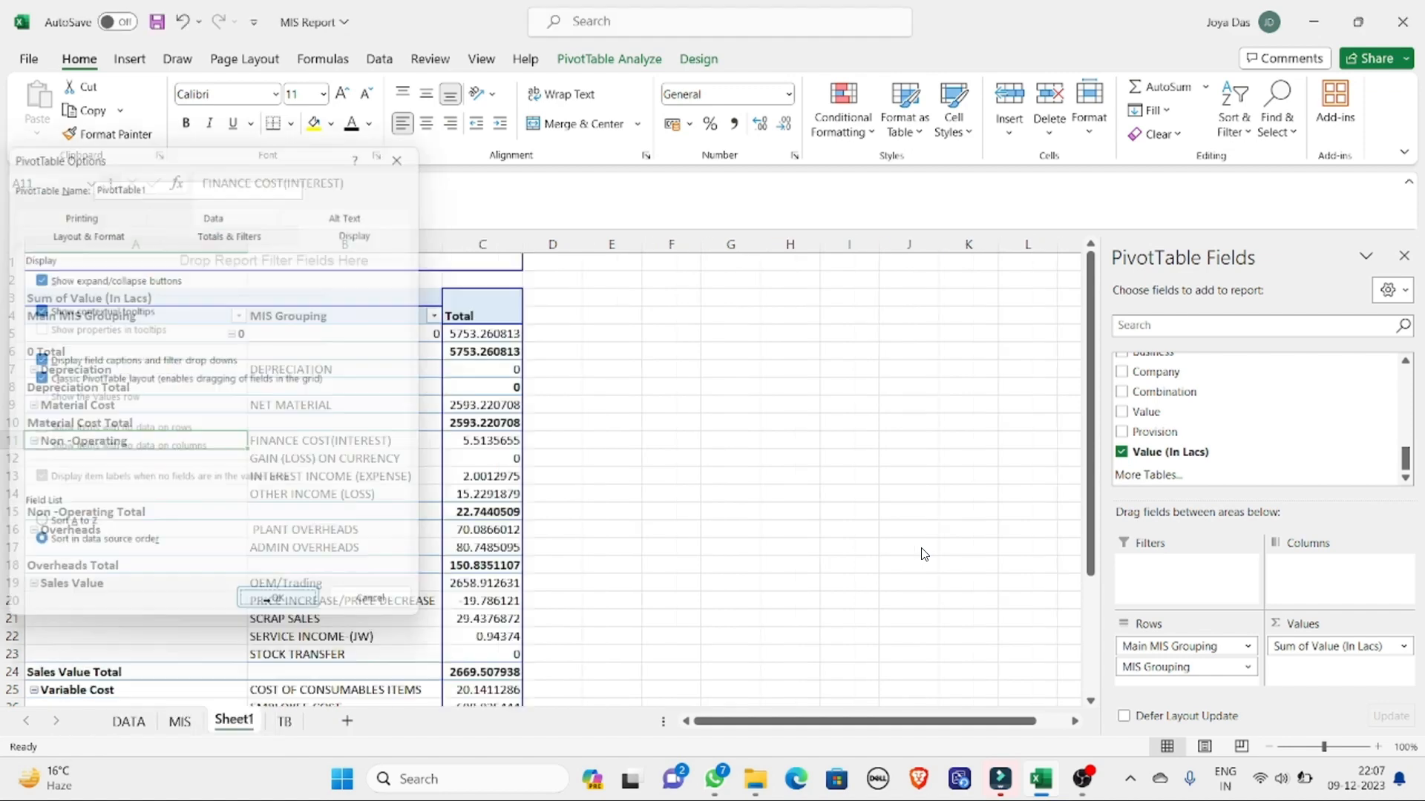
Step: Remove the Main MIS Grouping subtotals from the pivot table and check its rows down to the Grand Total
left_click(121, 430)
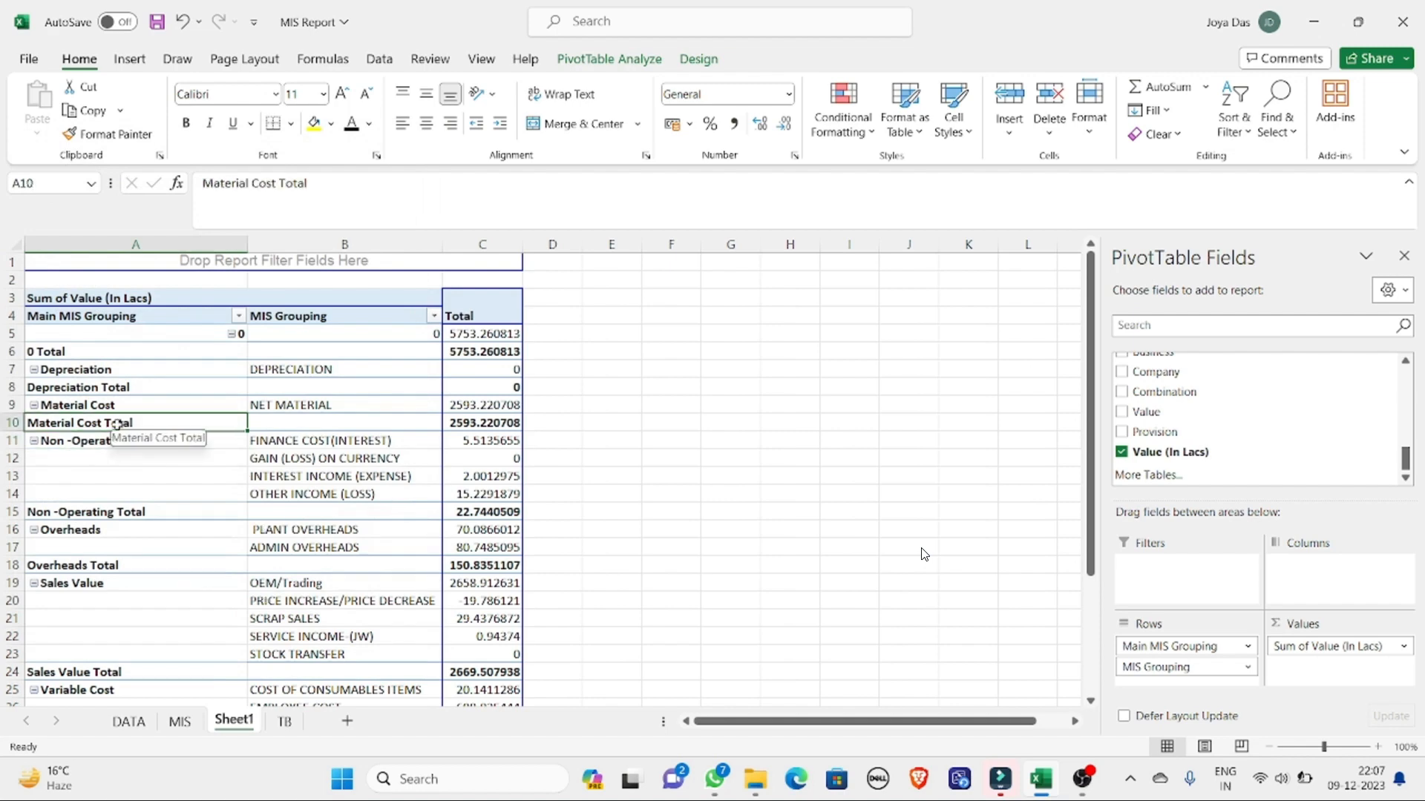
right_click(121, 430)
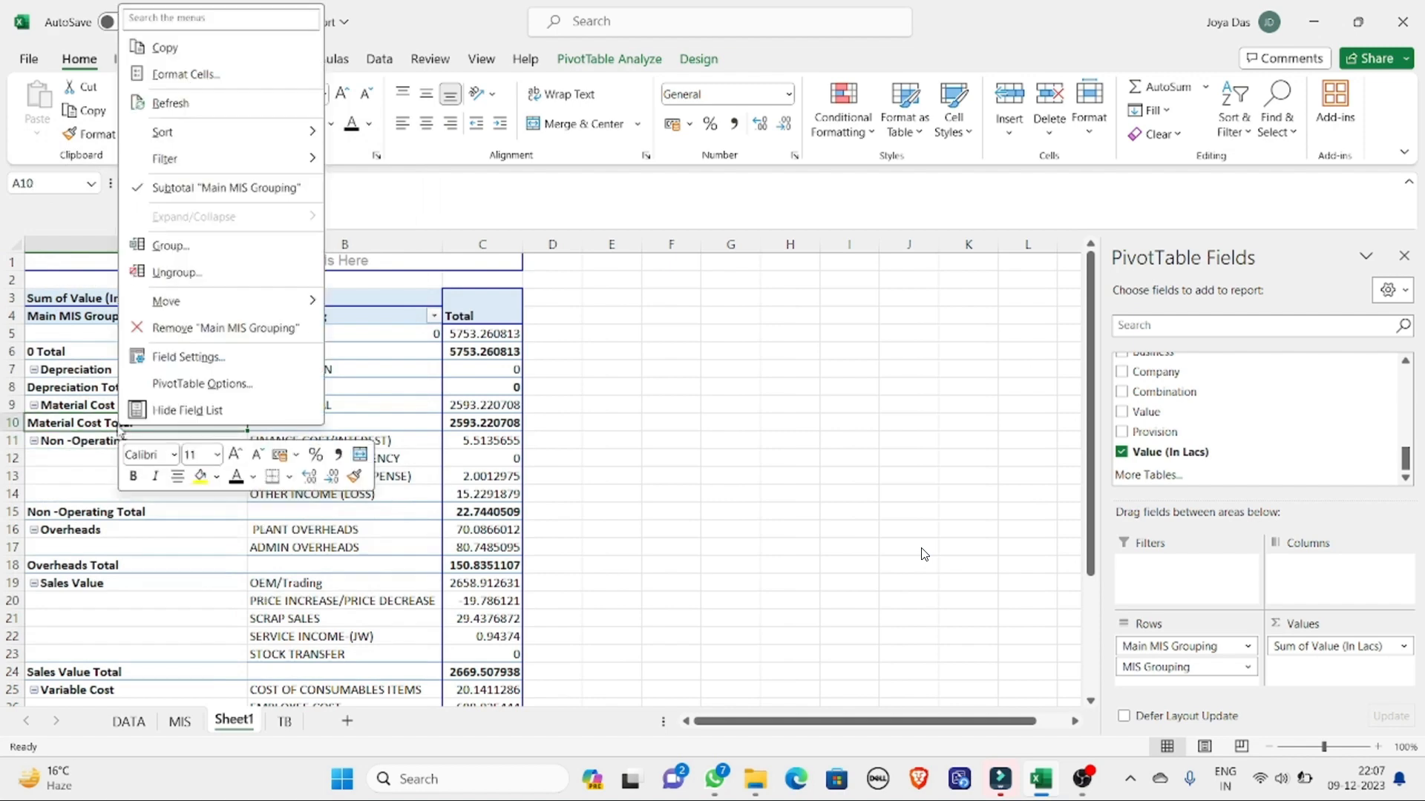
left_click(202, 187)
left_click(73, 453)
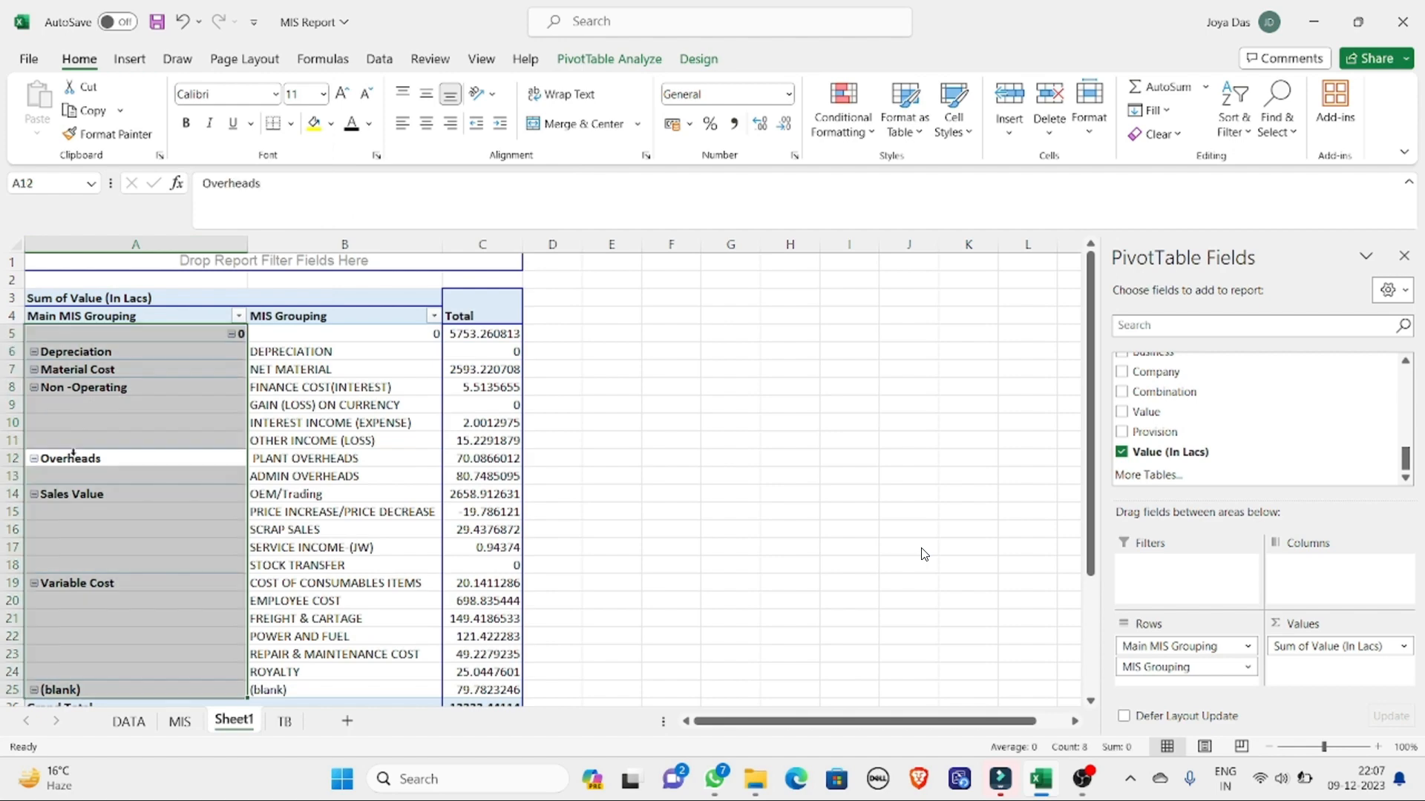
key("Down")
key("Down")
key("Down")
key("Down")
key("Down")
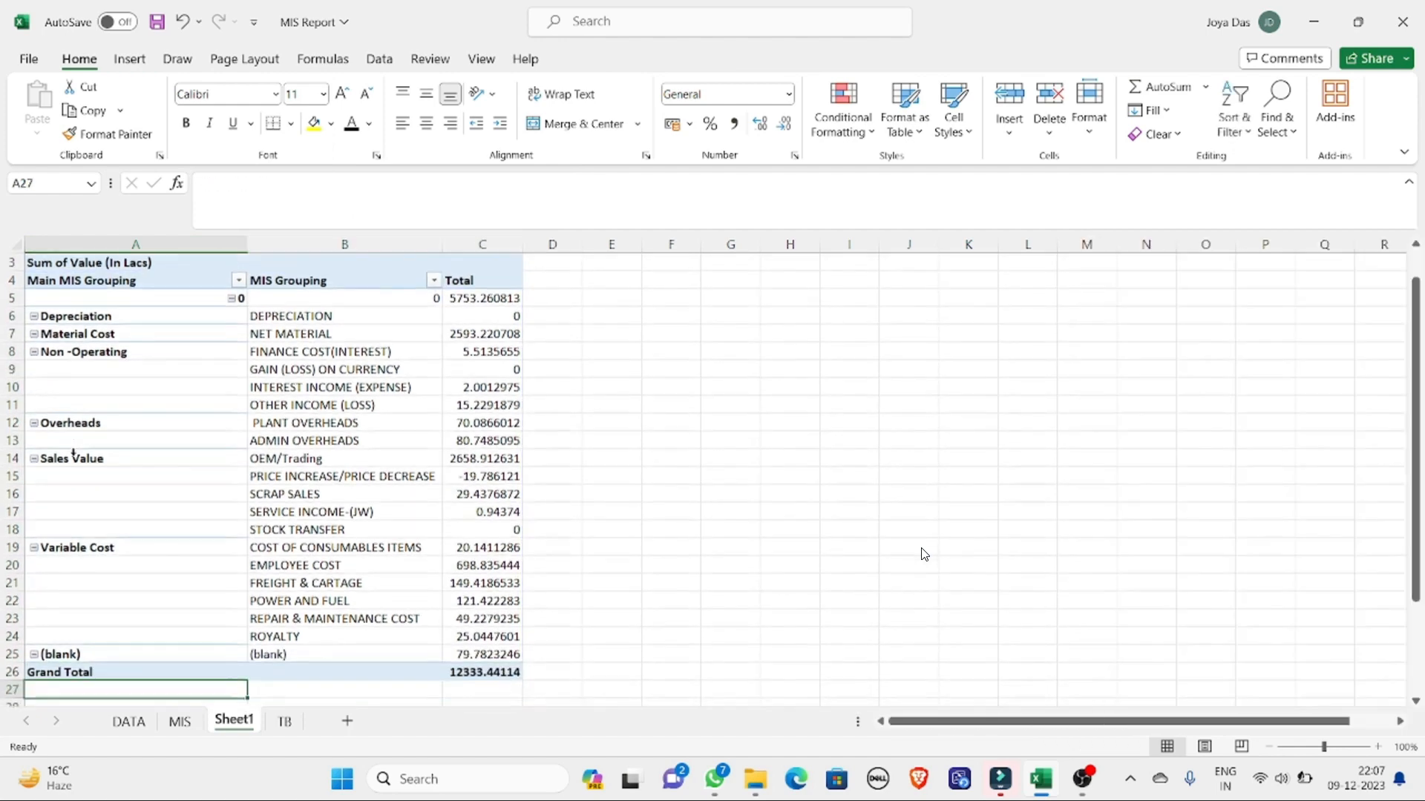
Step: Apply the comma number style to the pivot table's Total values, excluding the Grand Total
key("Up")
key("Up")
key("Up")
key("Up")
key("Up")
key("Up")
key("Up")
key("Up")
key("Up")
key("Up")
key("Up")
key("Right")
key("Right")
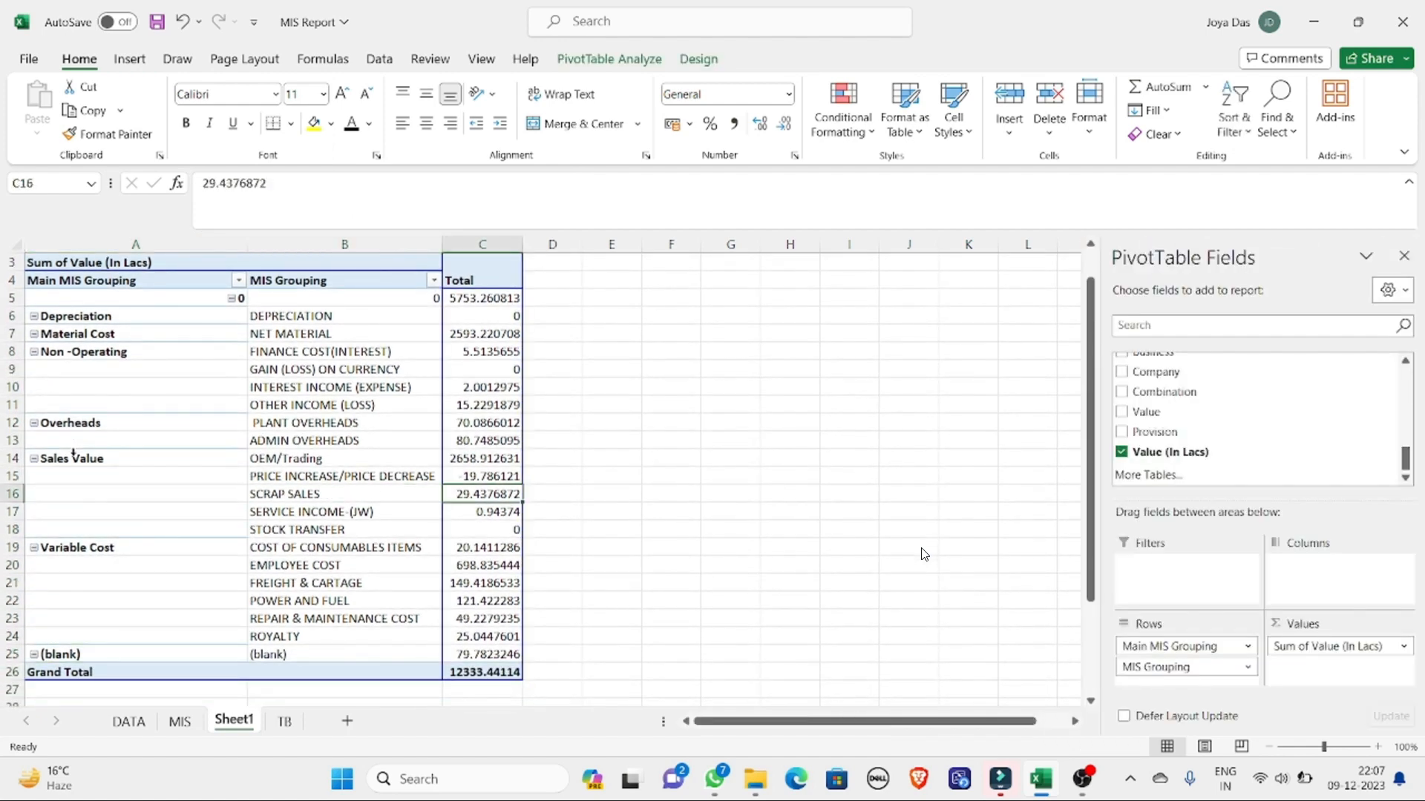
left_click(472, 303)
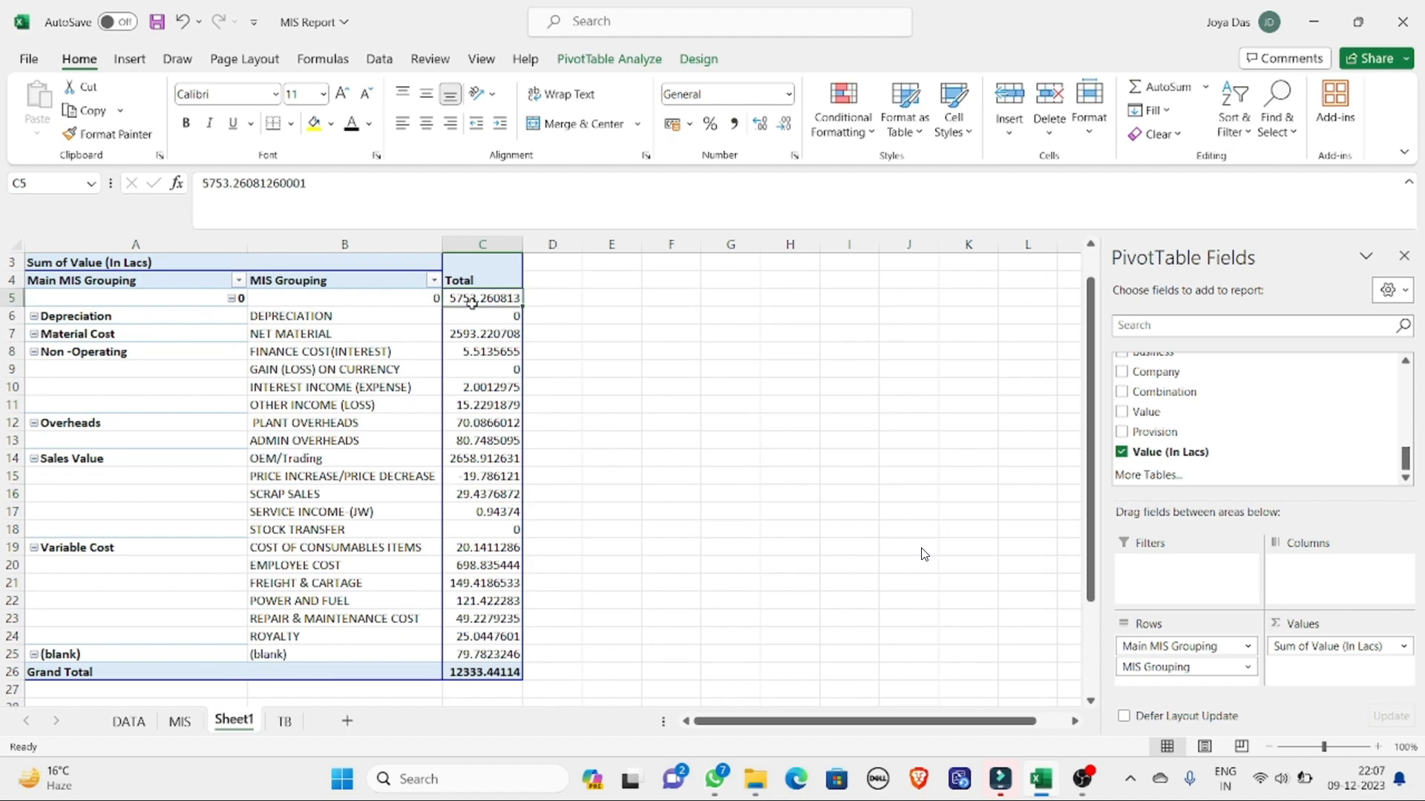
key("ctrl+shift+Down")
key("shift+Up")
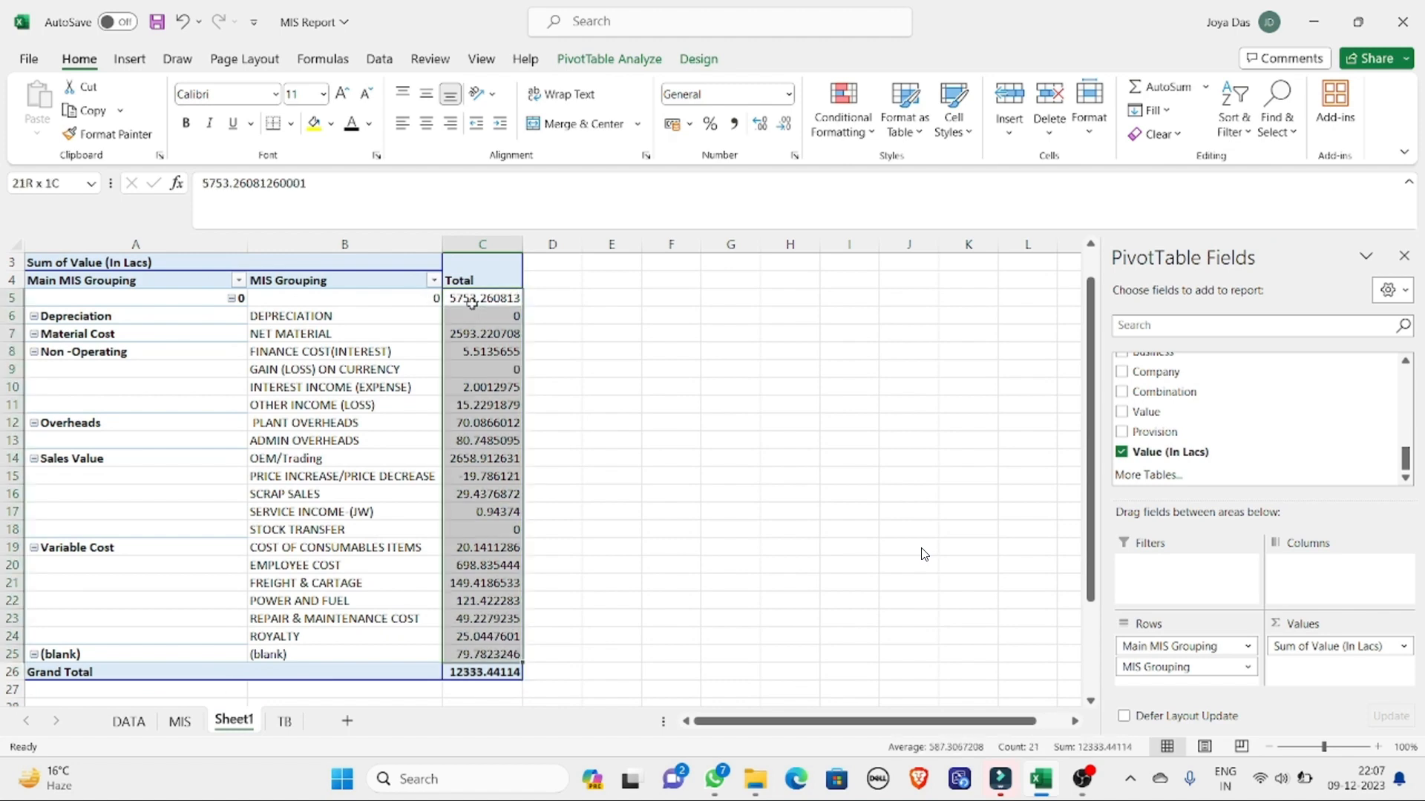
left_click(735, 124)
Step: Filter the Main MIS Grouping field to exclude the 0 and (blank) items
left_click(243, 282)
left_click(238, 280)
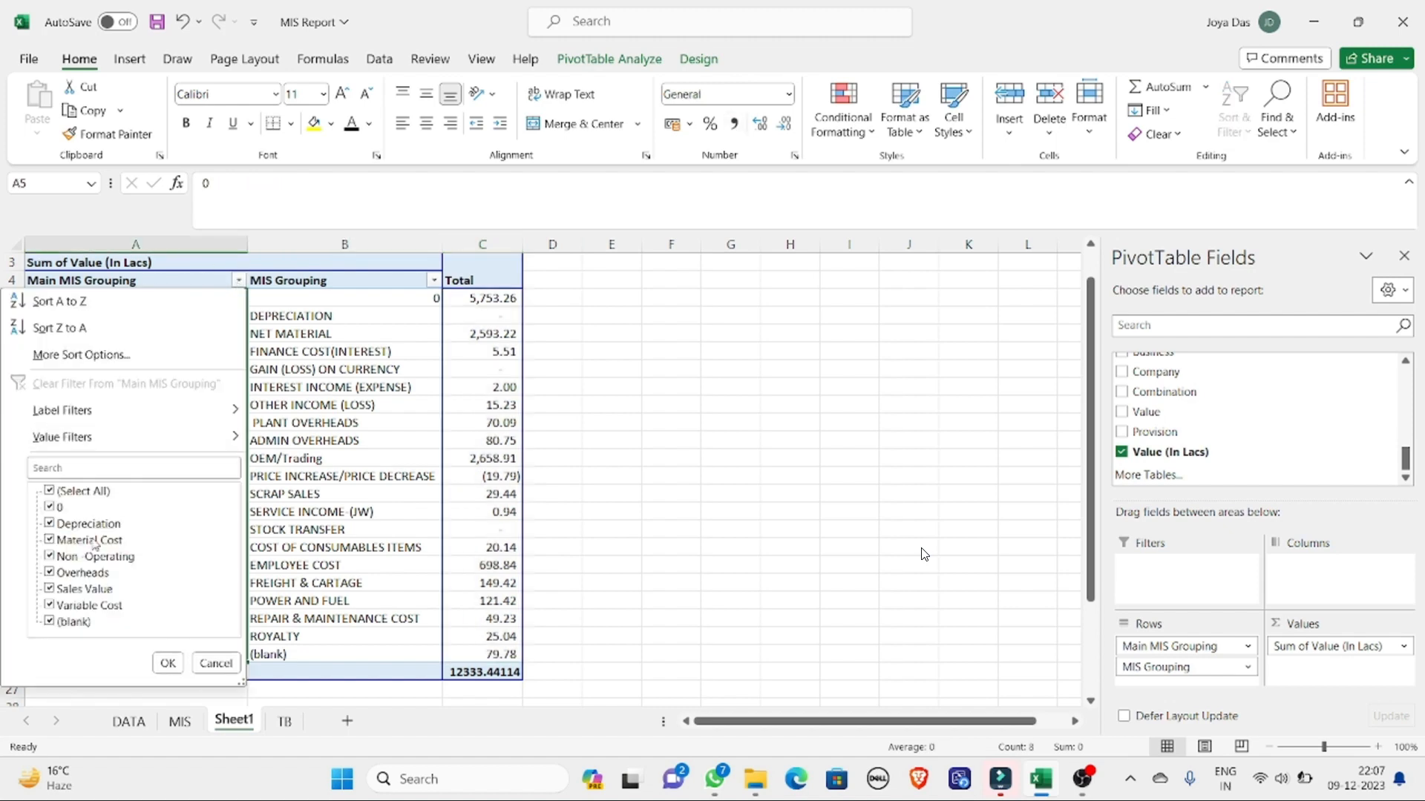
left_click(53, 509)
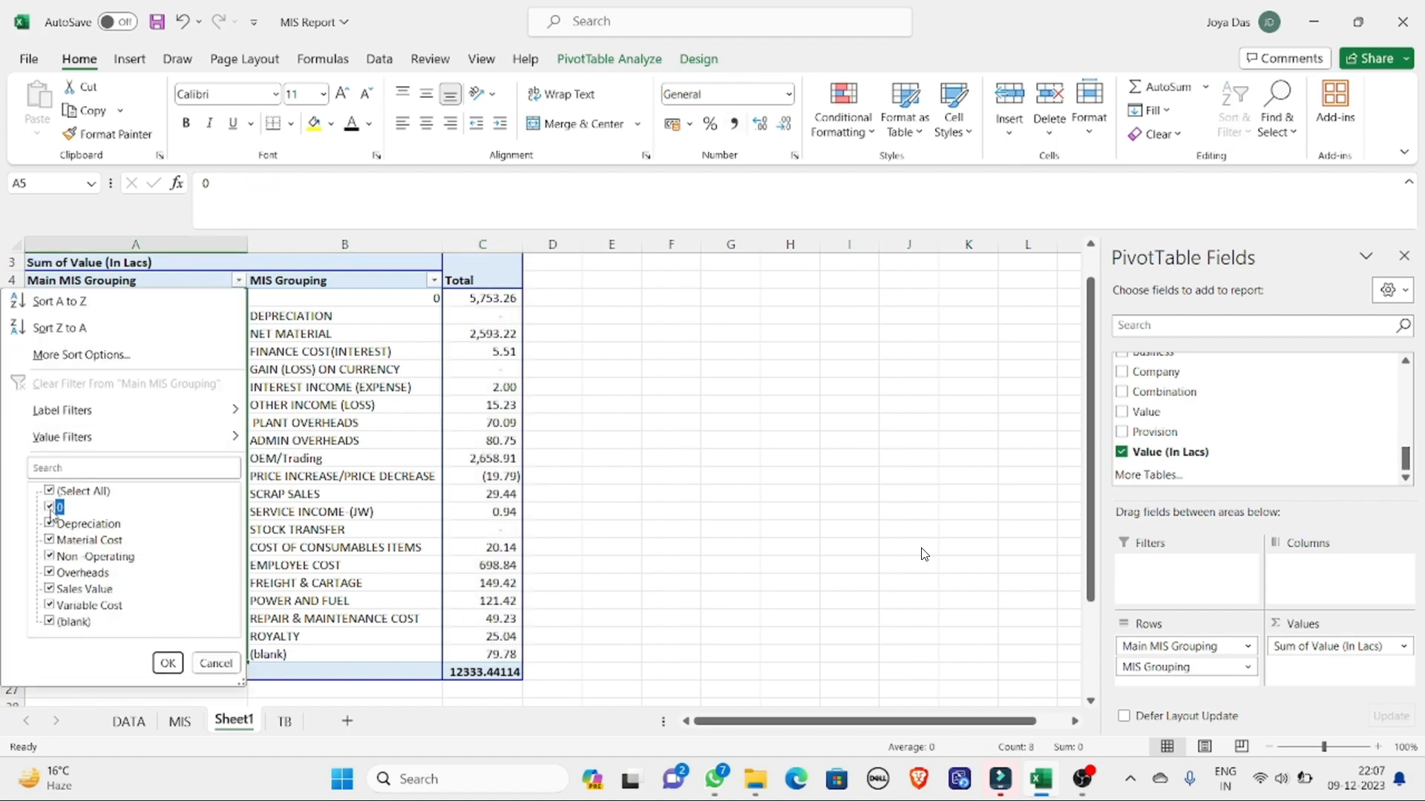
left_click(56, 624)
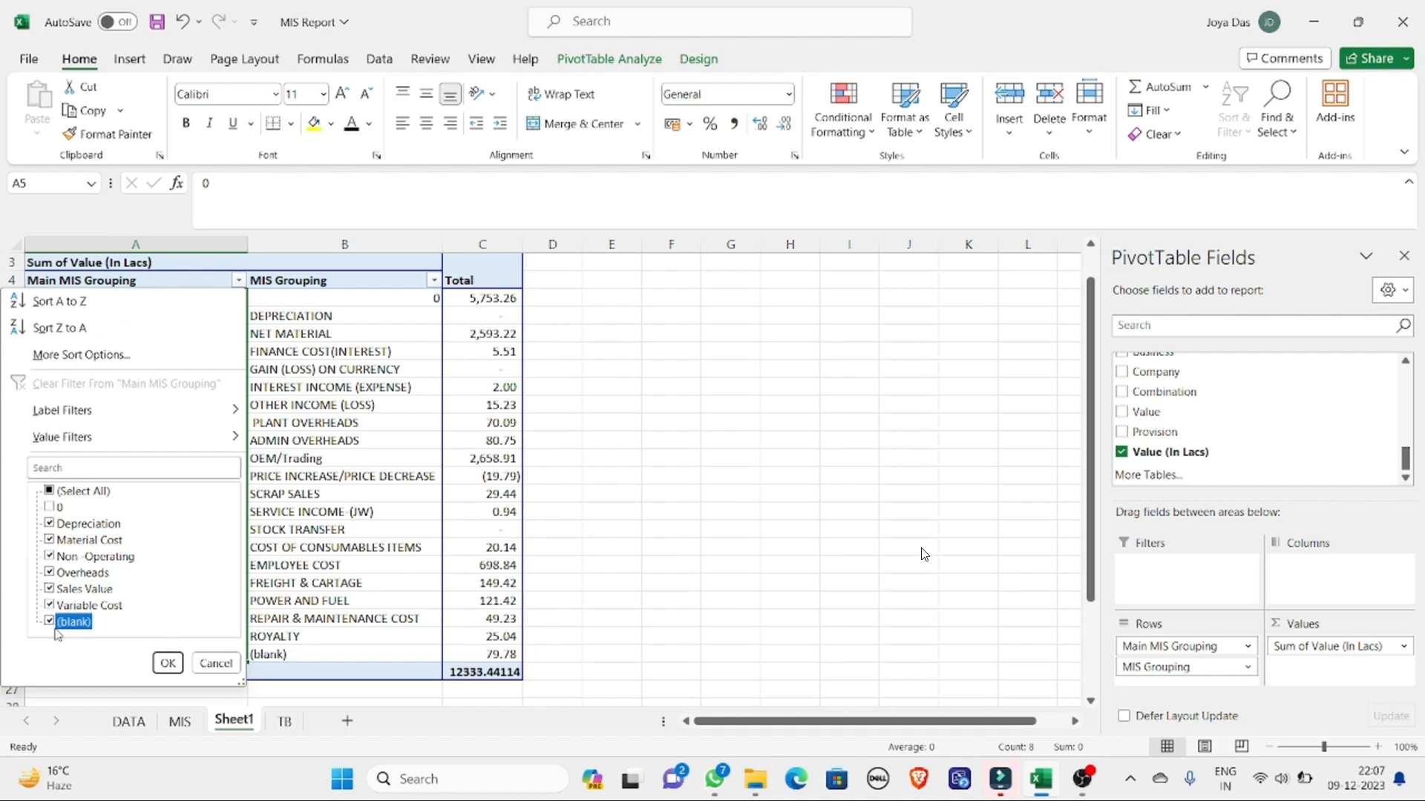
left_click(168, 663)
left_click(719, 438)
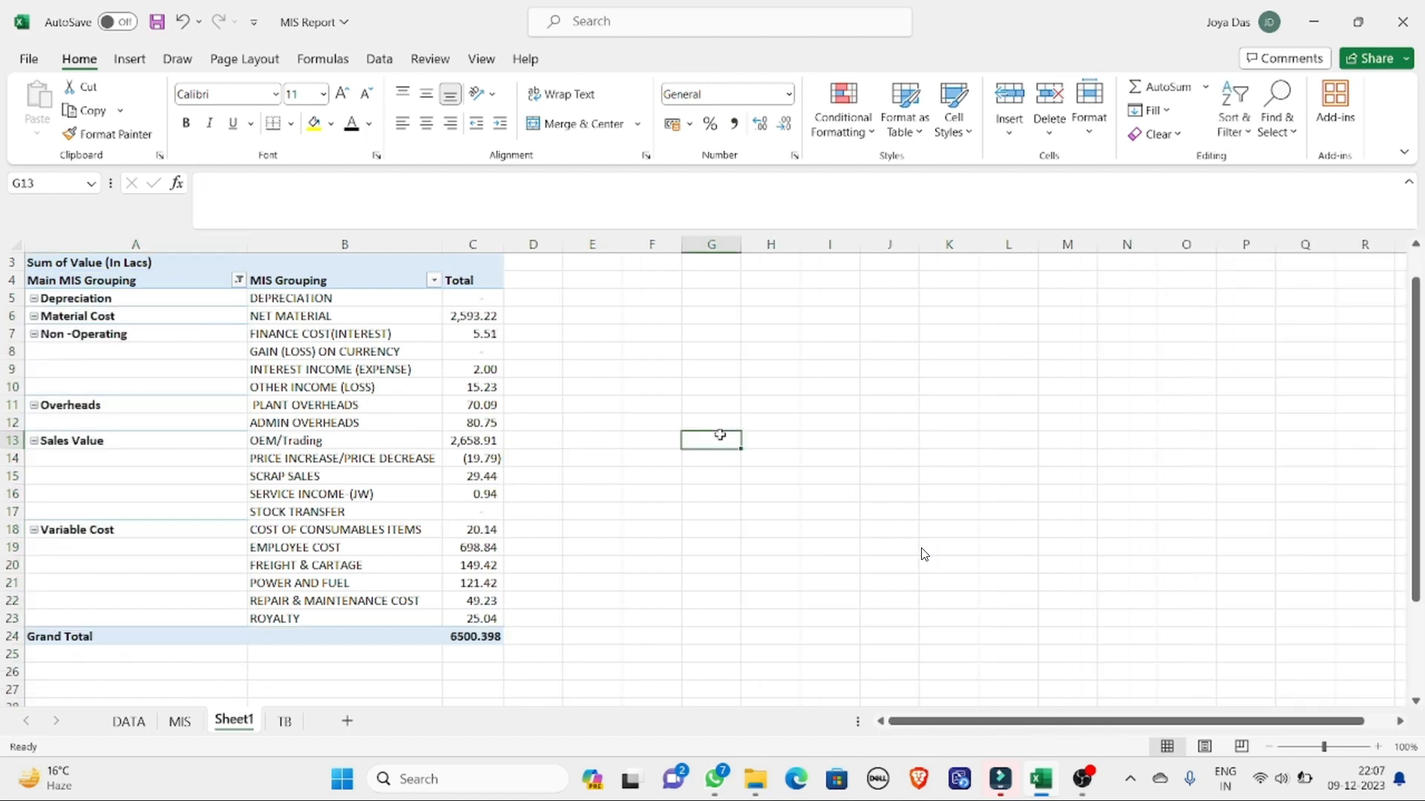
Step: Insert a slicer for the Plant field of the pivot table
left_click(385, 389)
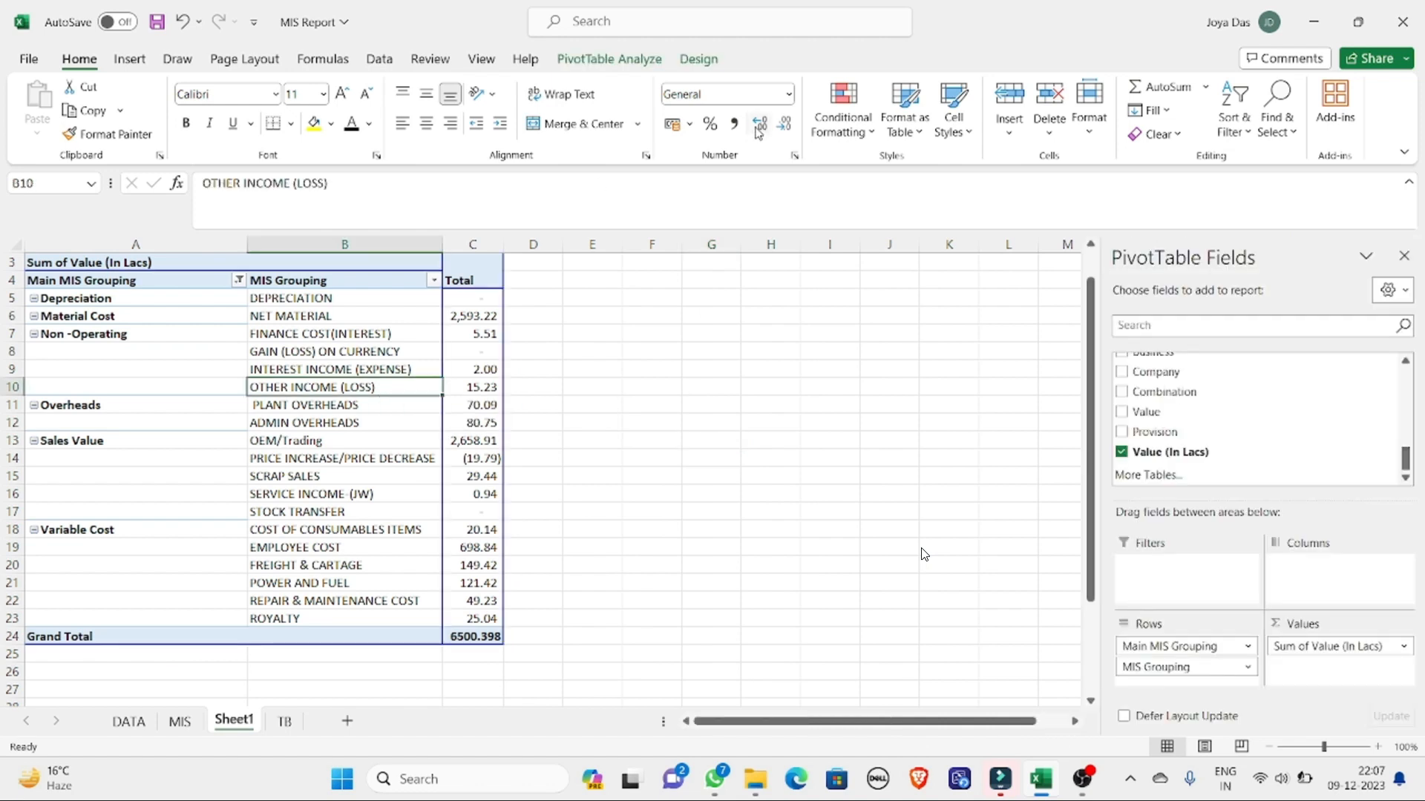
left_click(126, 58)
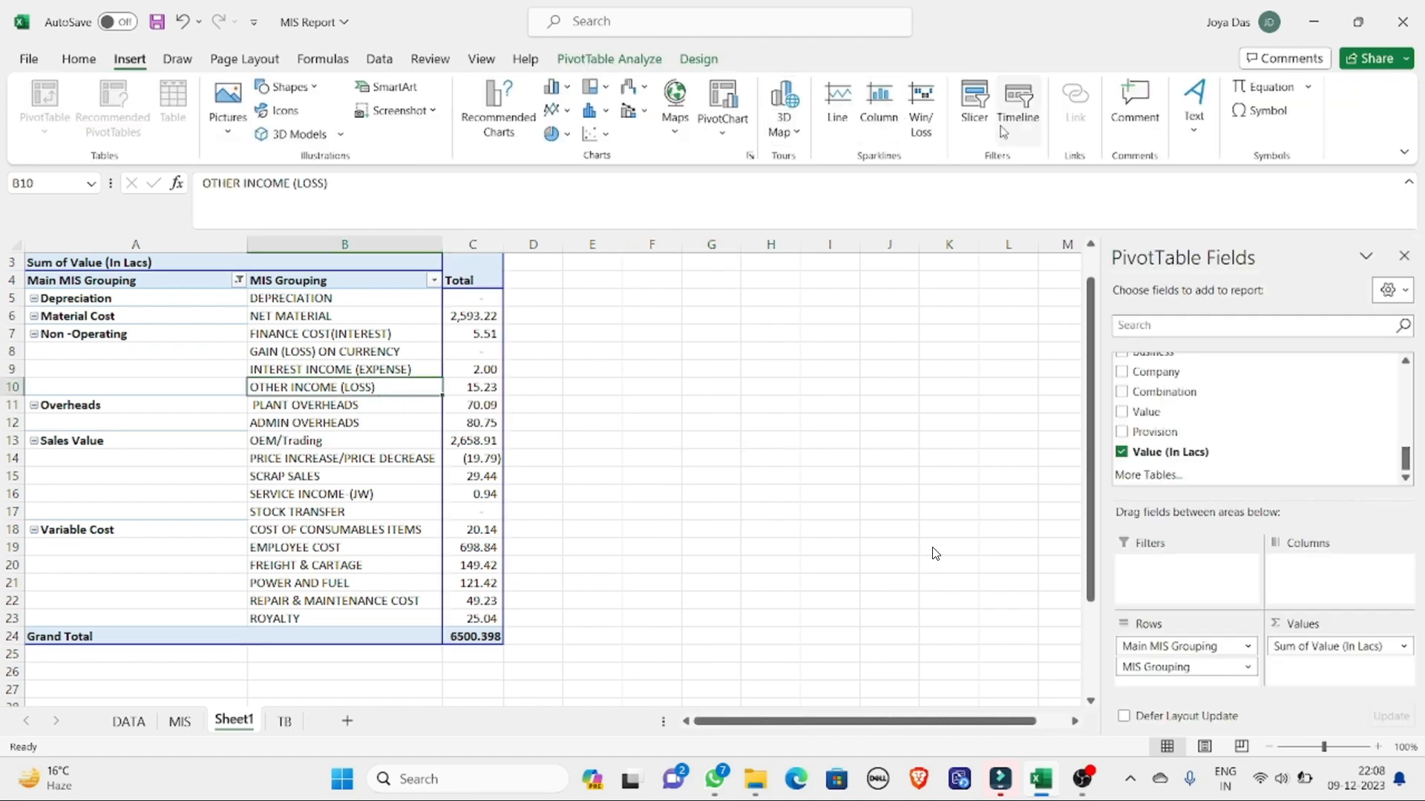
left_click(975, 104)
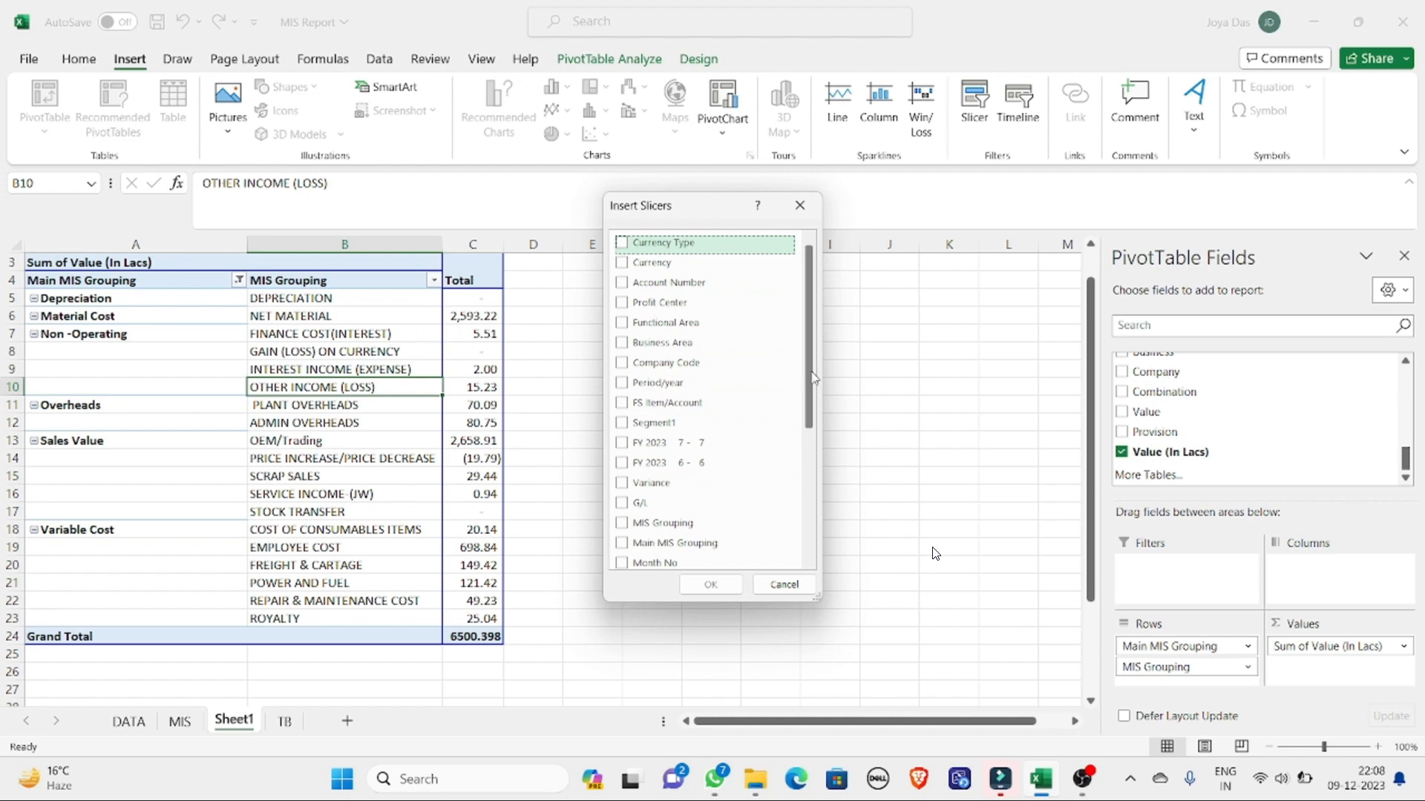
left_click_drag(813, 379, 803, 520)
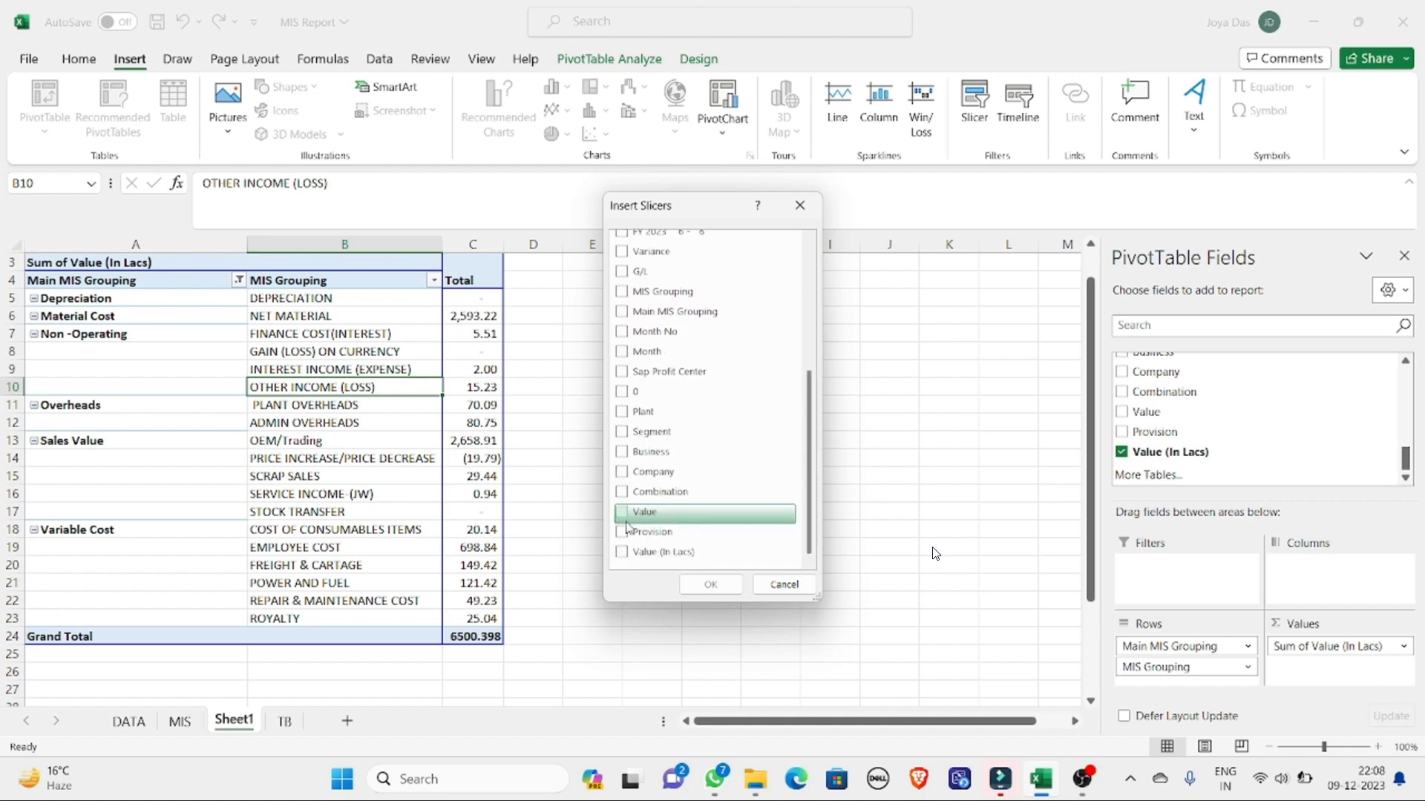
left_click(625, 414)
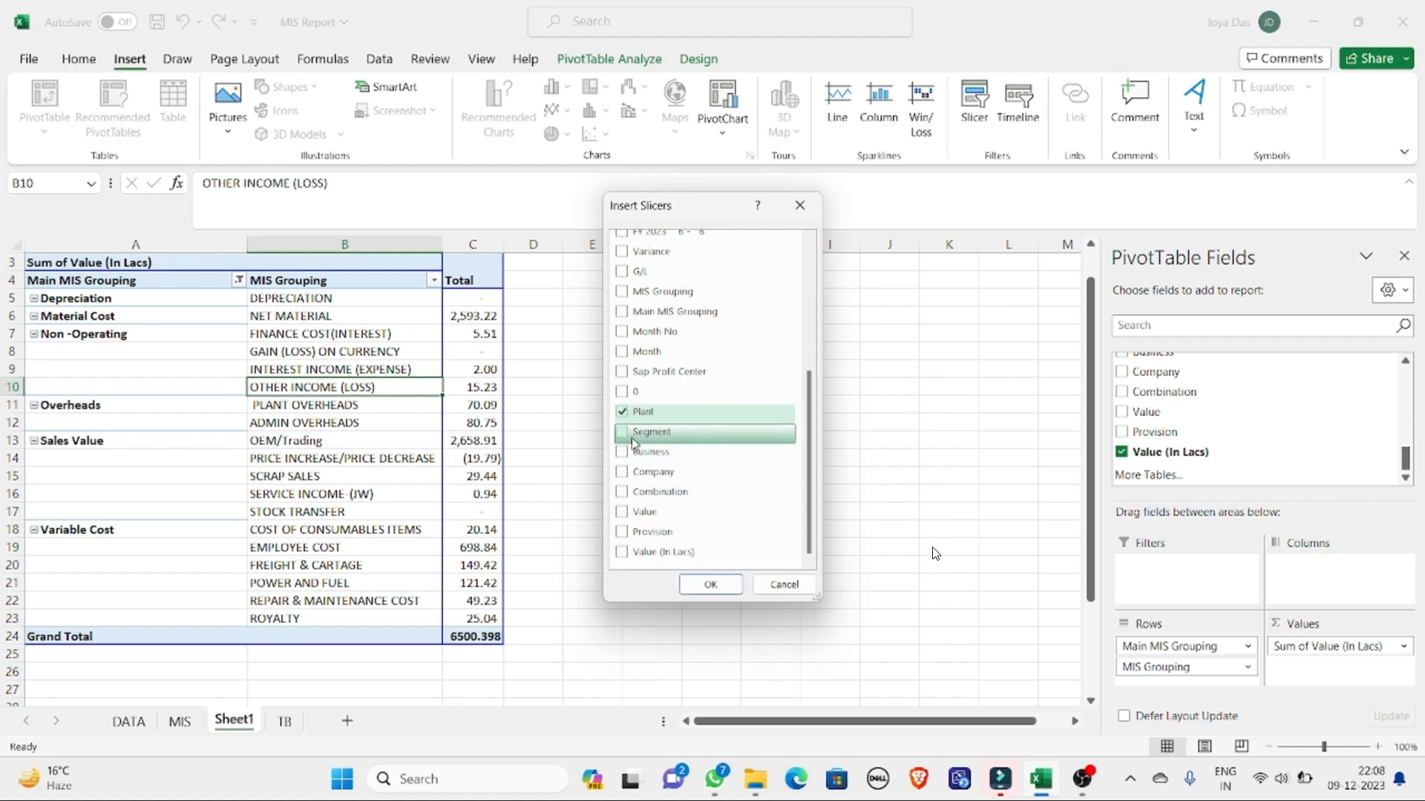
left_click(709, 584)
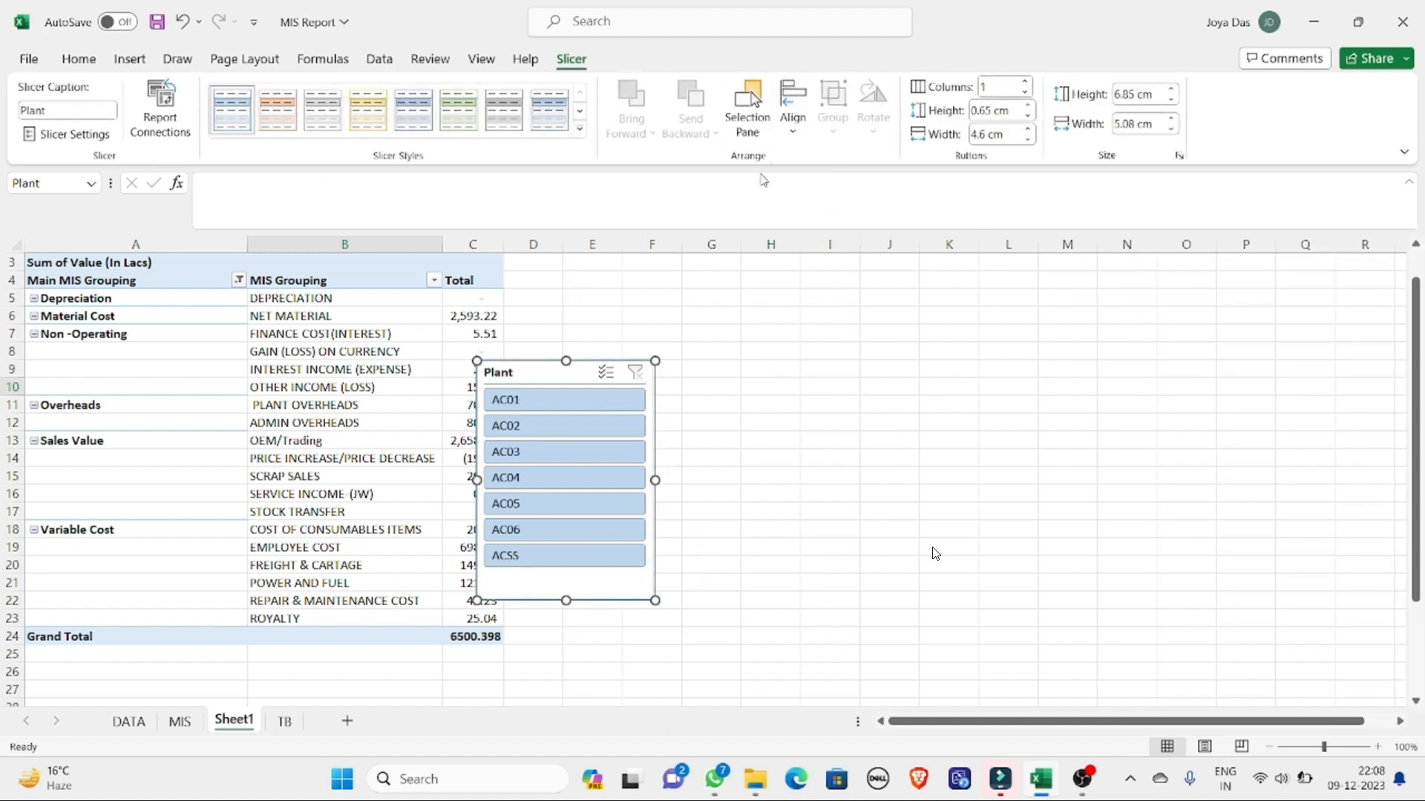
Step: Insert a slicer for the Segment field of the pivot table
left_click(330, 341)
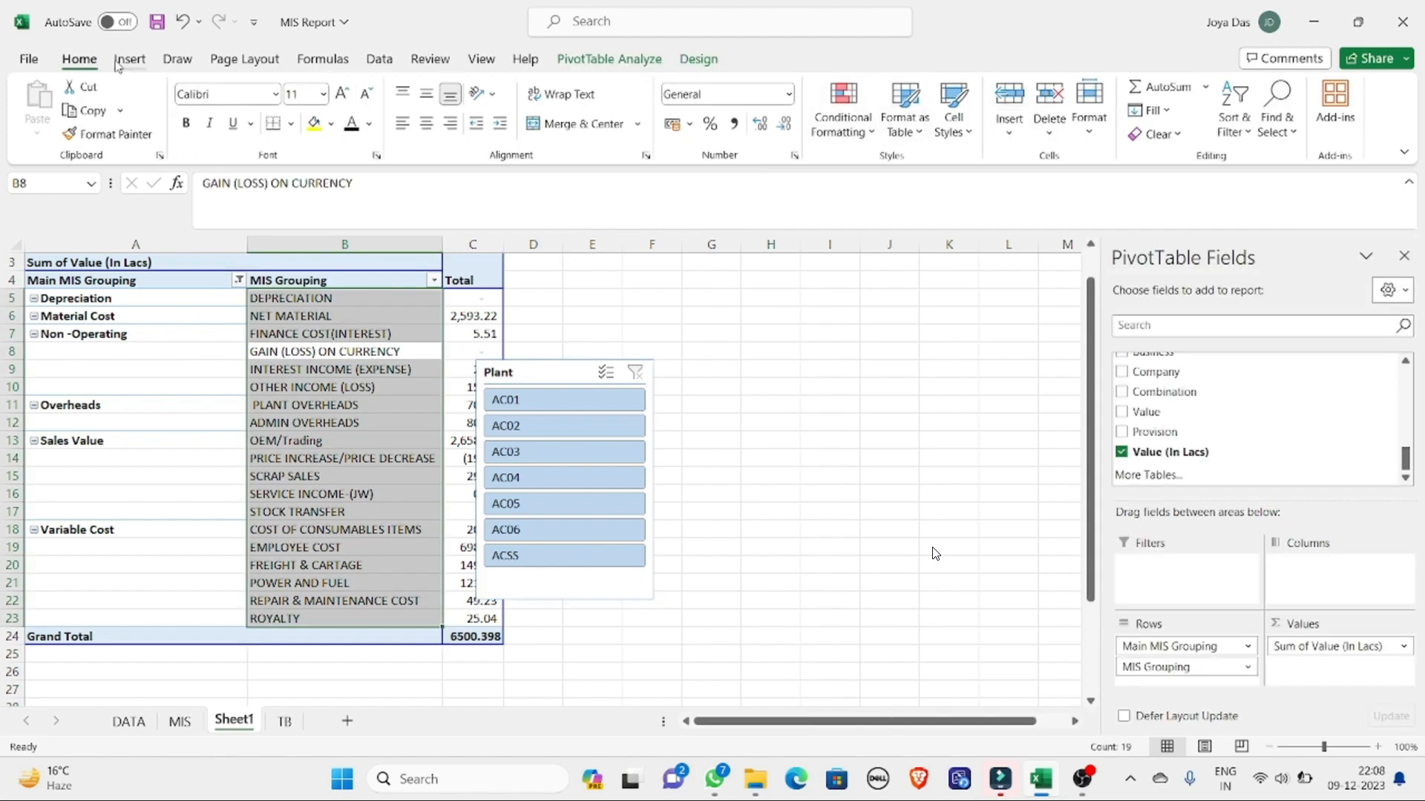
left_click(117, 66)
left_click(978, 100)
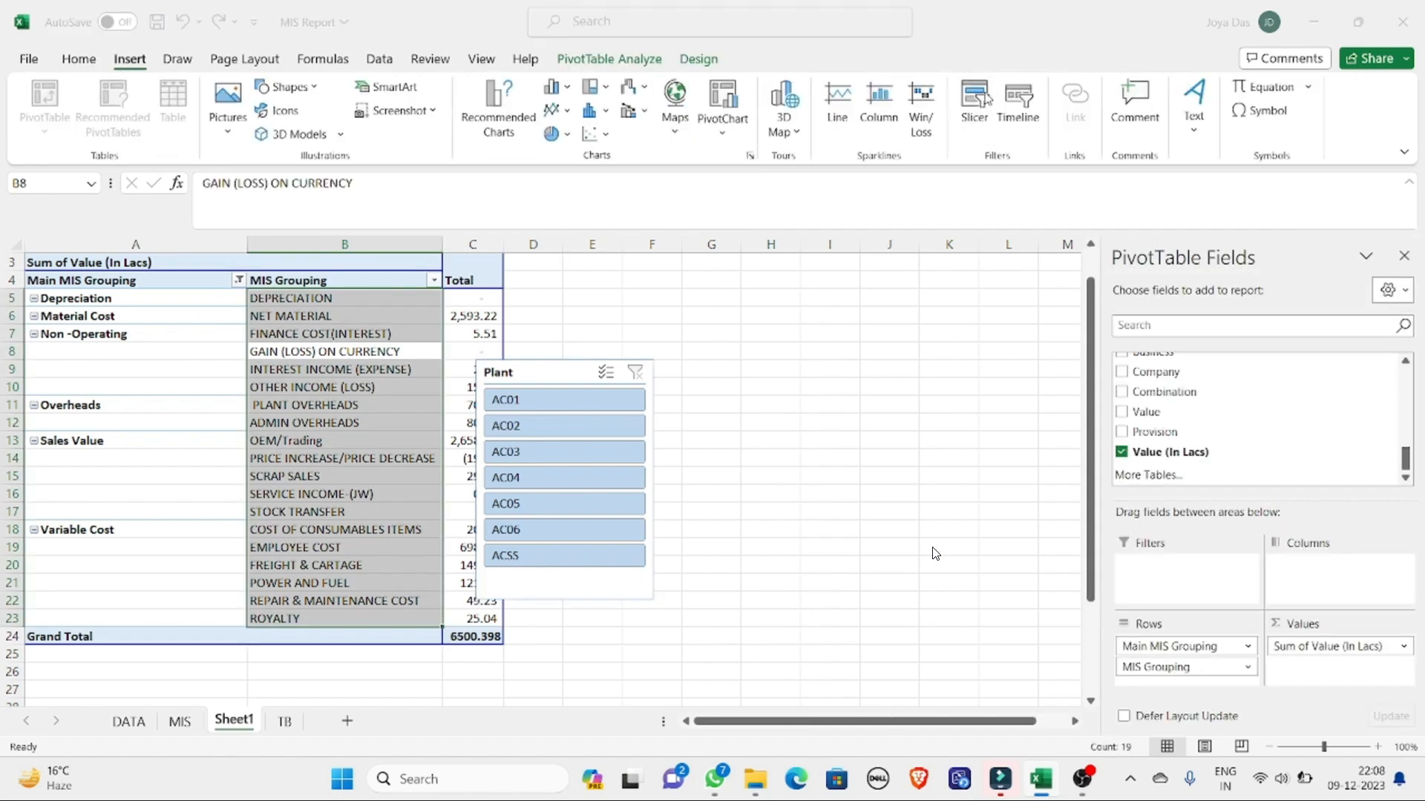
left_click_drag(814, 359, 812, 511)
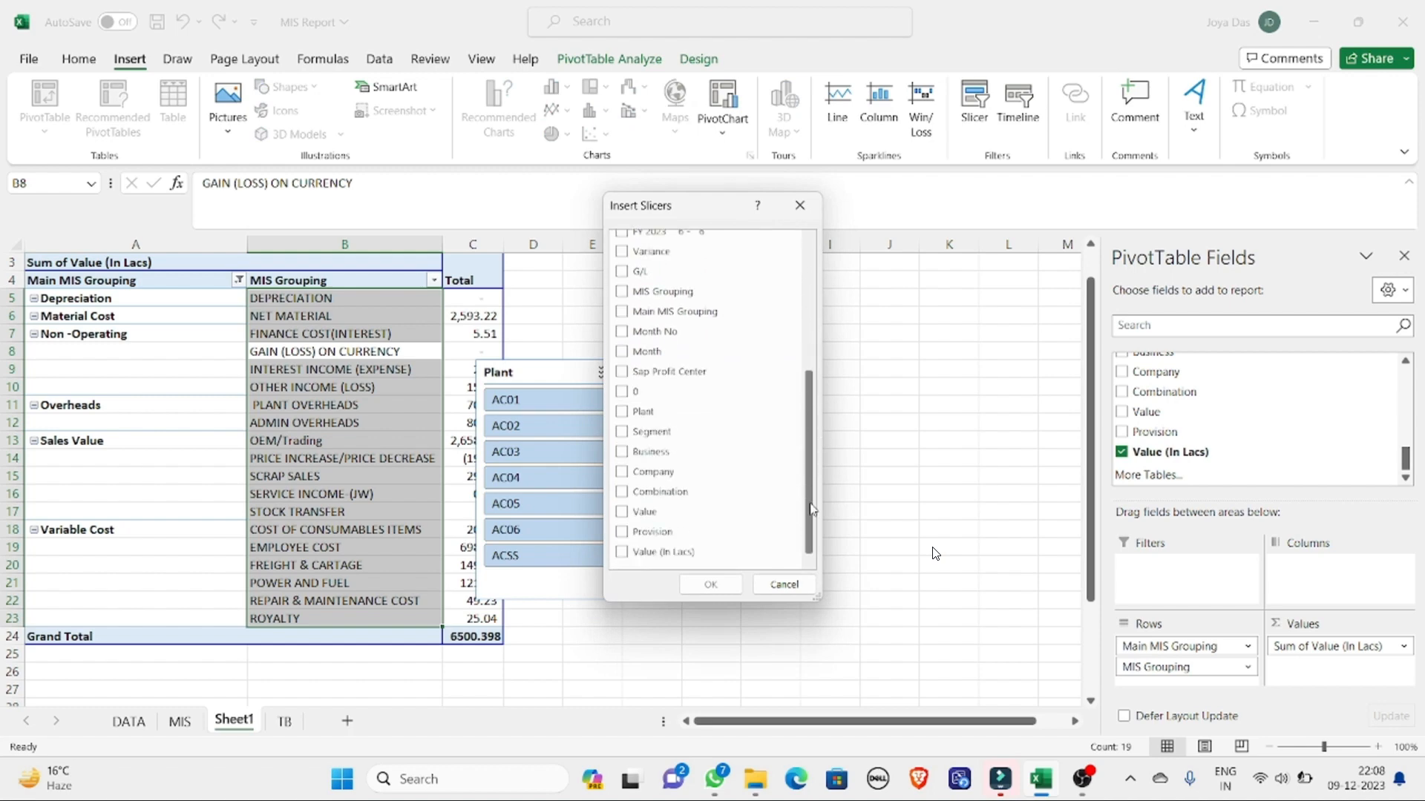
left_click(625, 435)
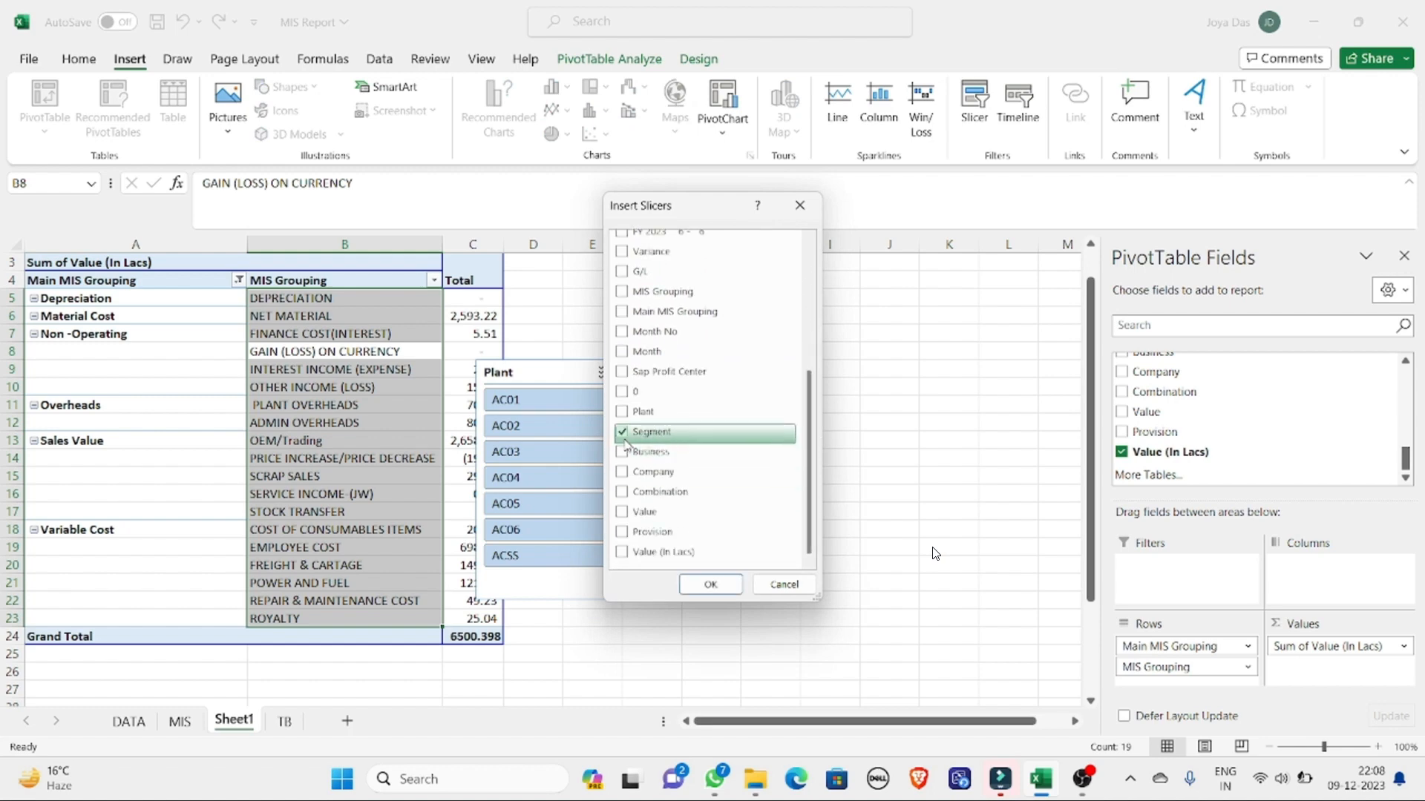
left_click(710, 584)
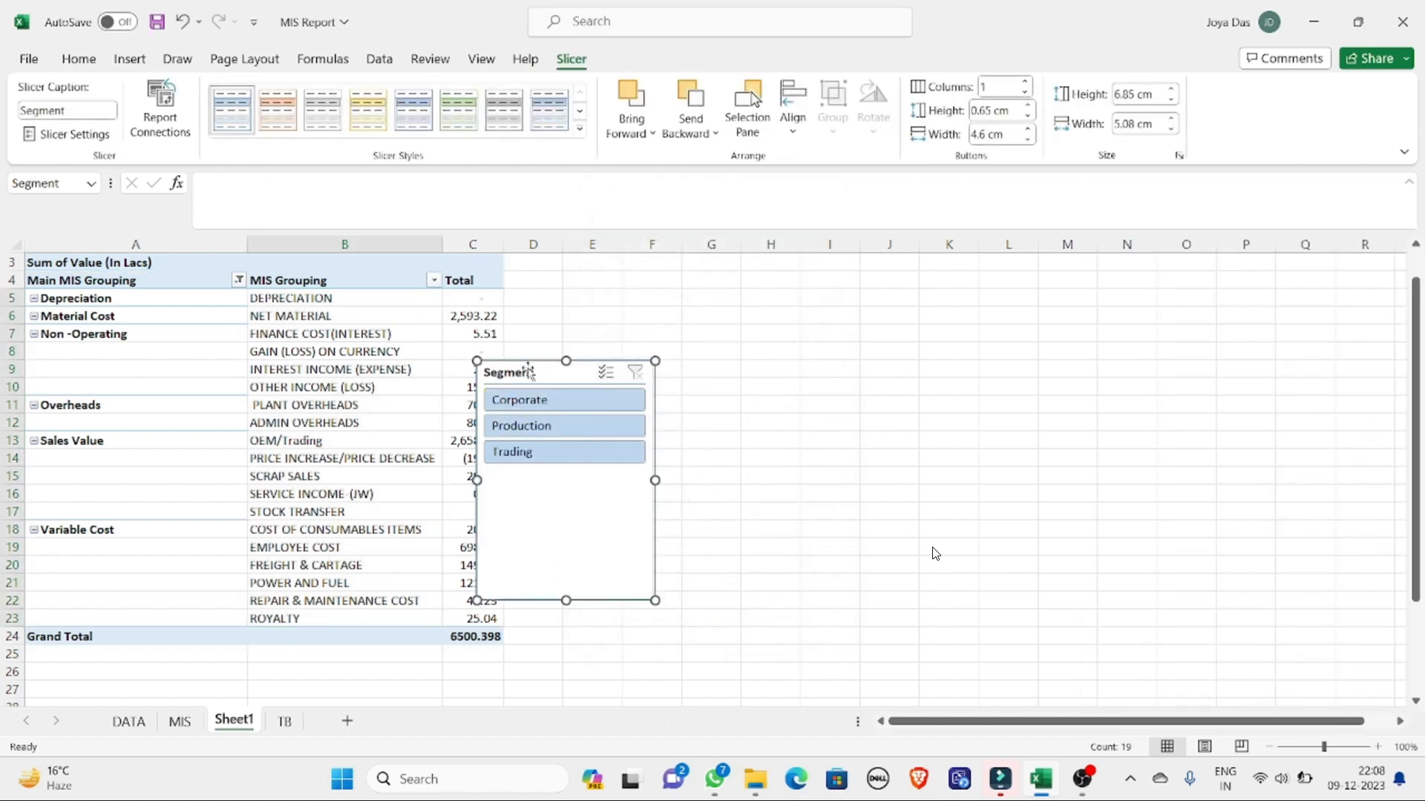
Step: Move the Segment slicer from Sheet1 to the MIS sheet beside the P/L table and shorten it to fit its three items
left_click(276, 723)
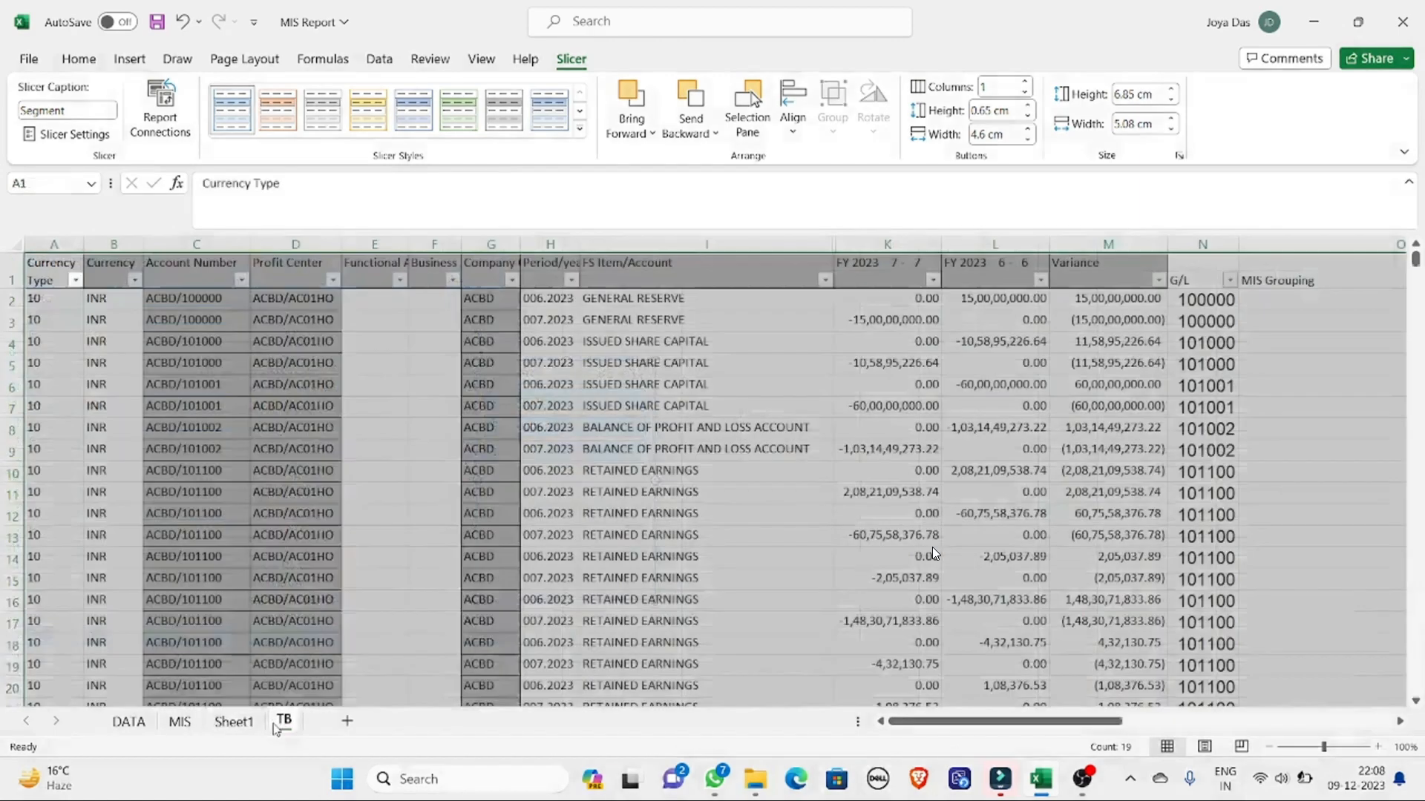
left_click(182, 729)
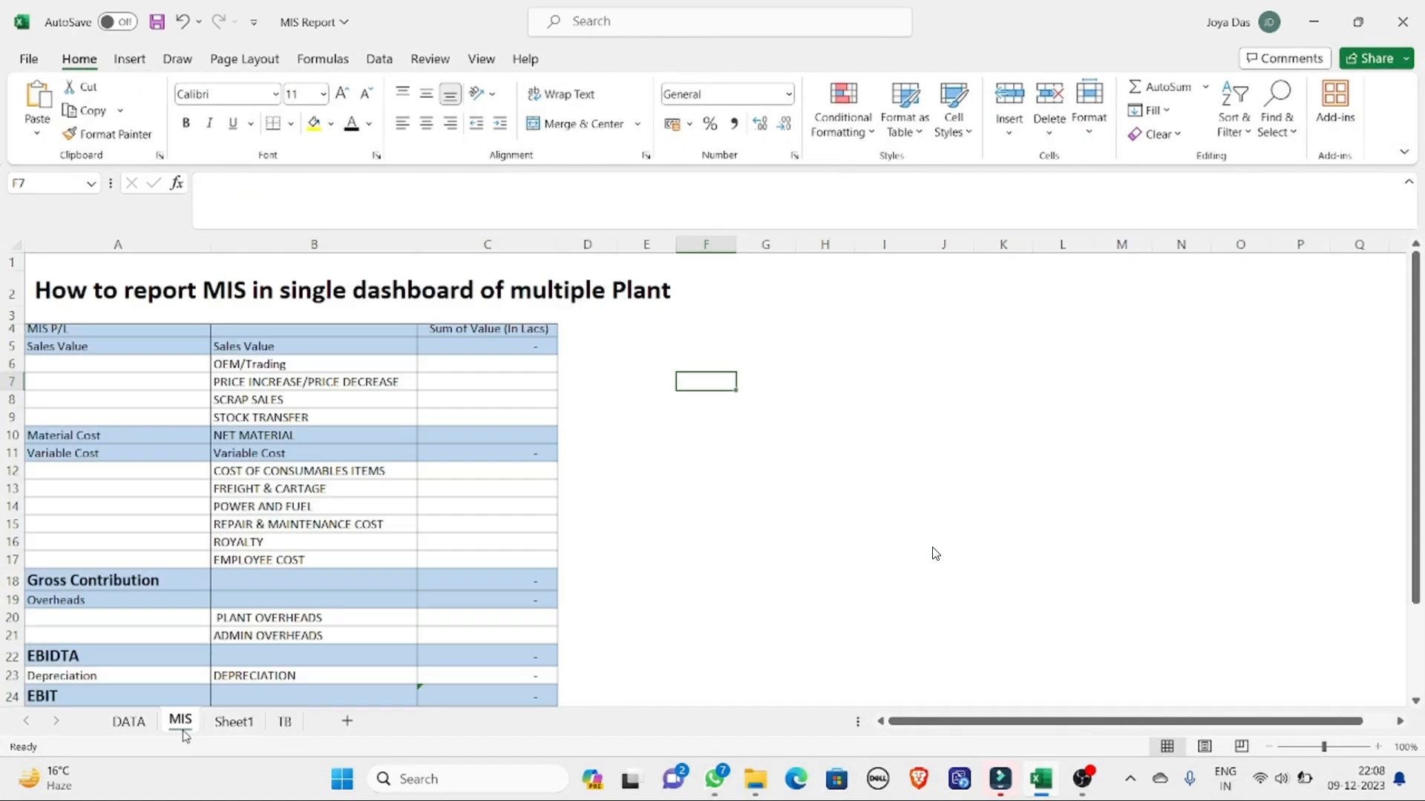
left_click(734, 316)
key("ctrl+v")
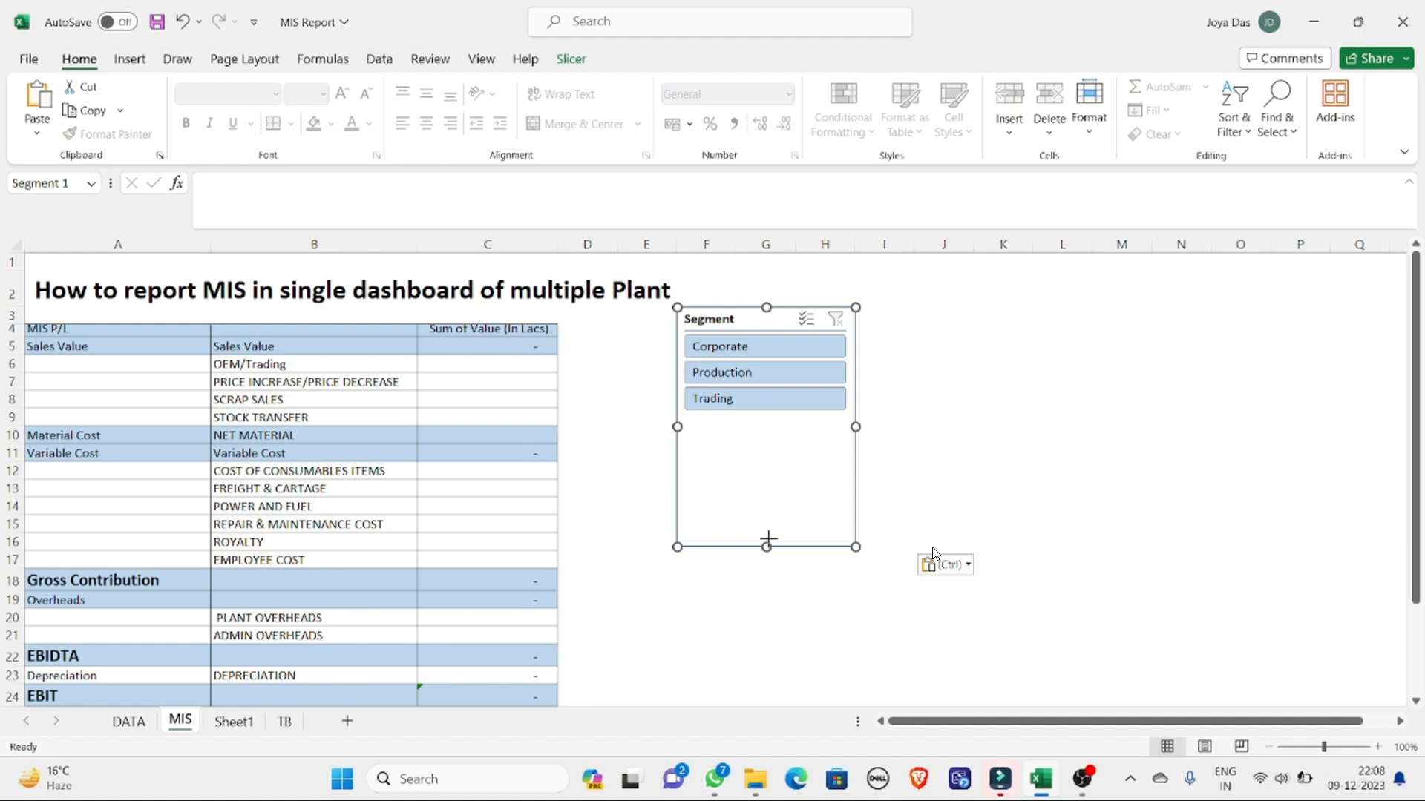
left_click_drag(768, 540, 771, 416)
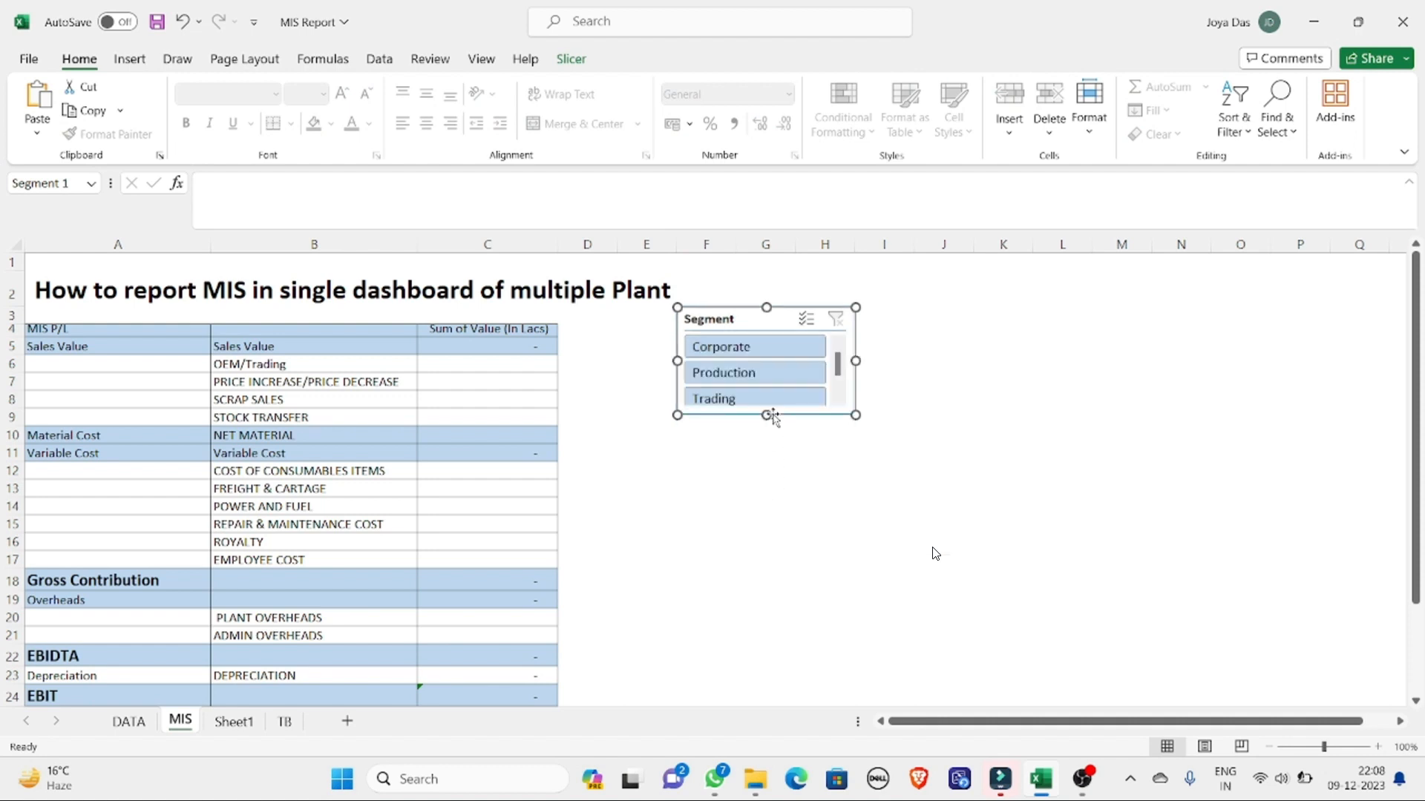
Step: Move the Plant slicer from Sheet1 to the MIS sheet at F10, below the Segment slicer, and trim its empty space
key("ctrl+Page_Down")
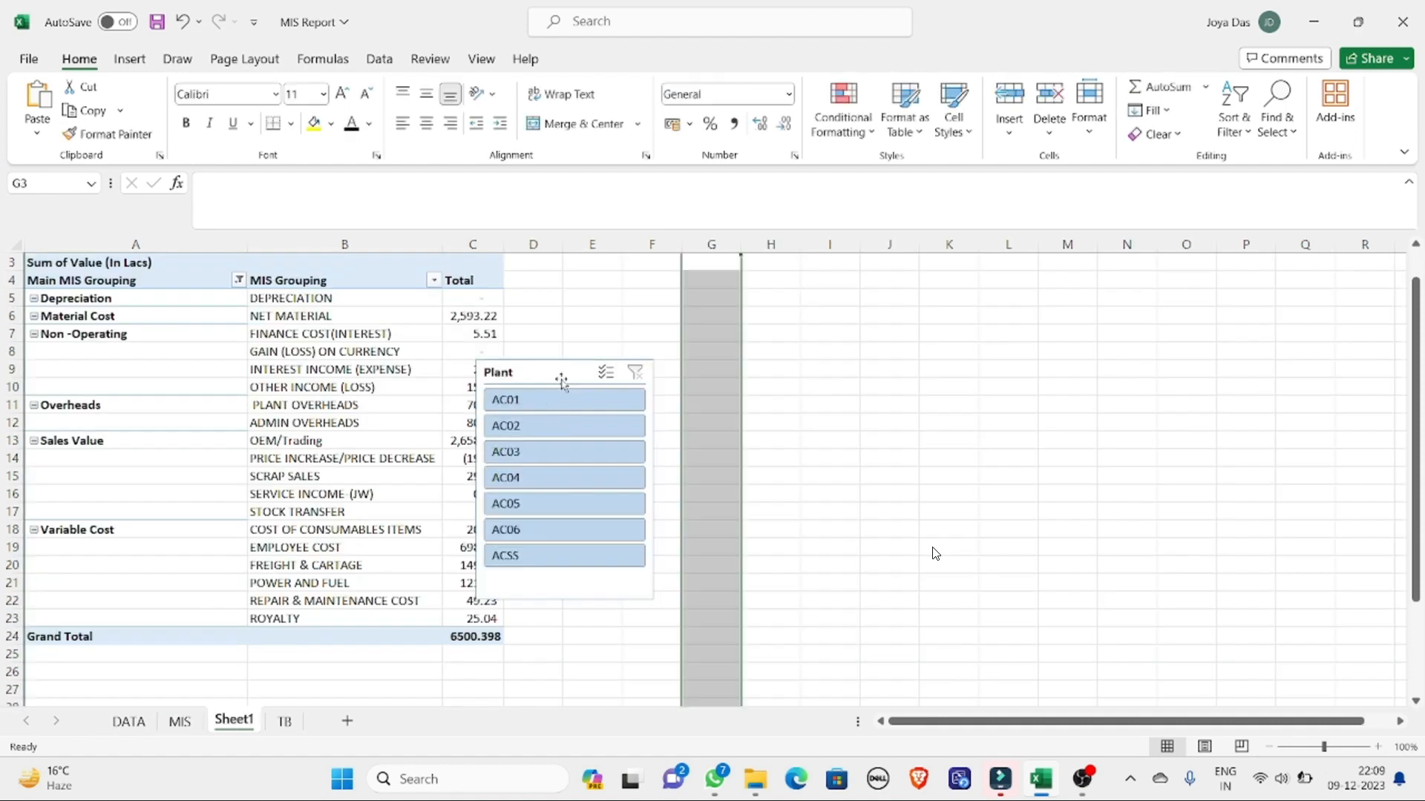
left_click(527, 382)
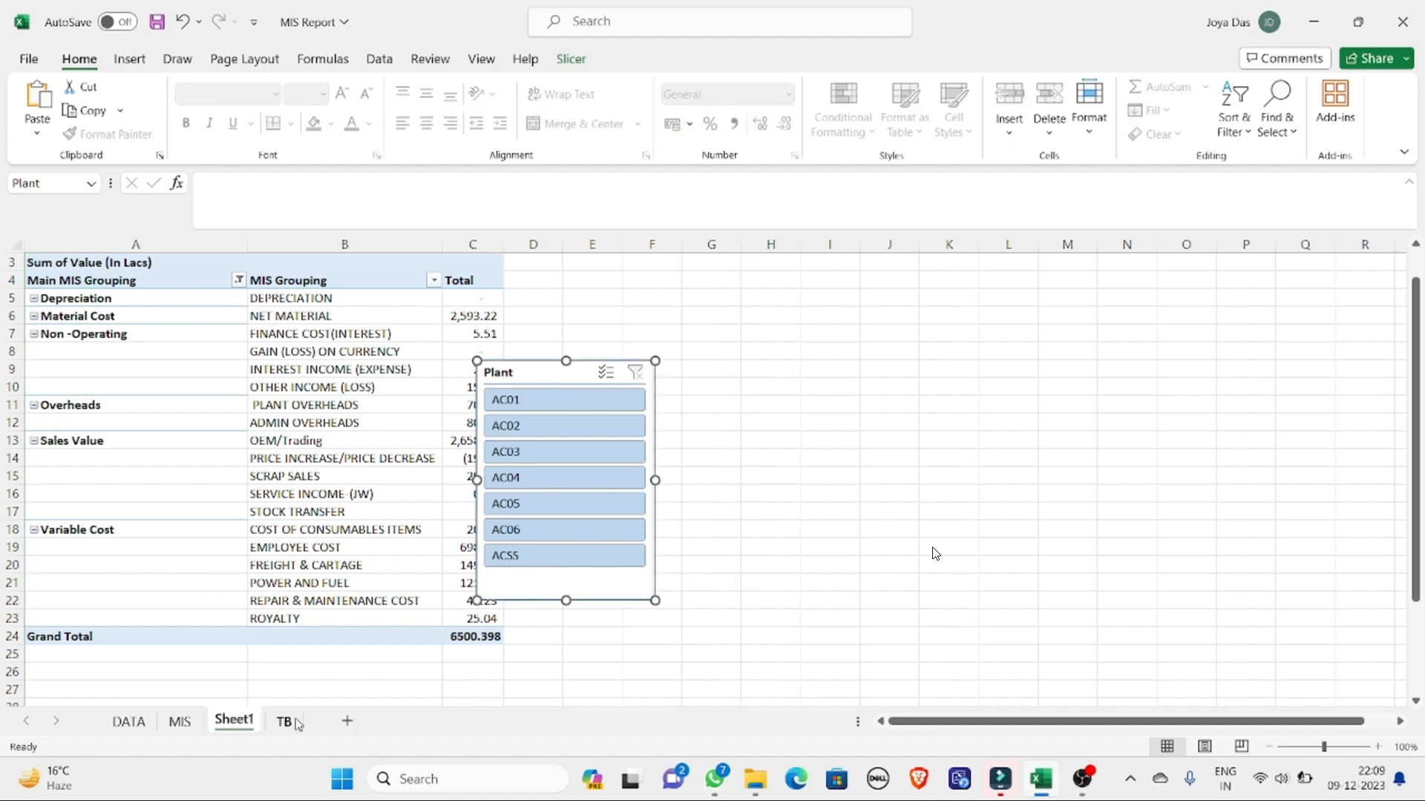
left_click(179, 722)
left_click(748, 438)
key("Left")
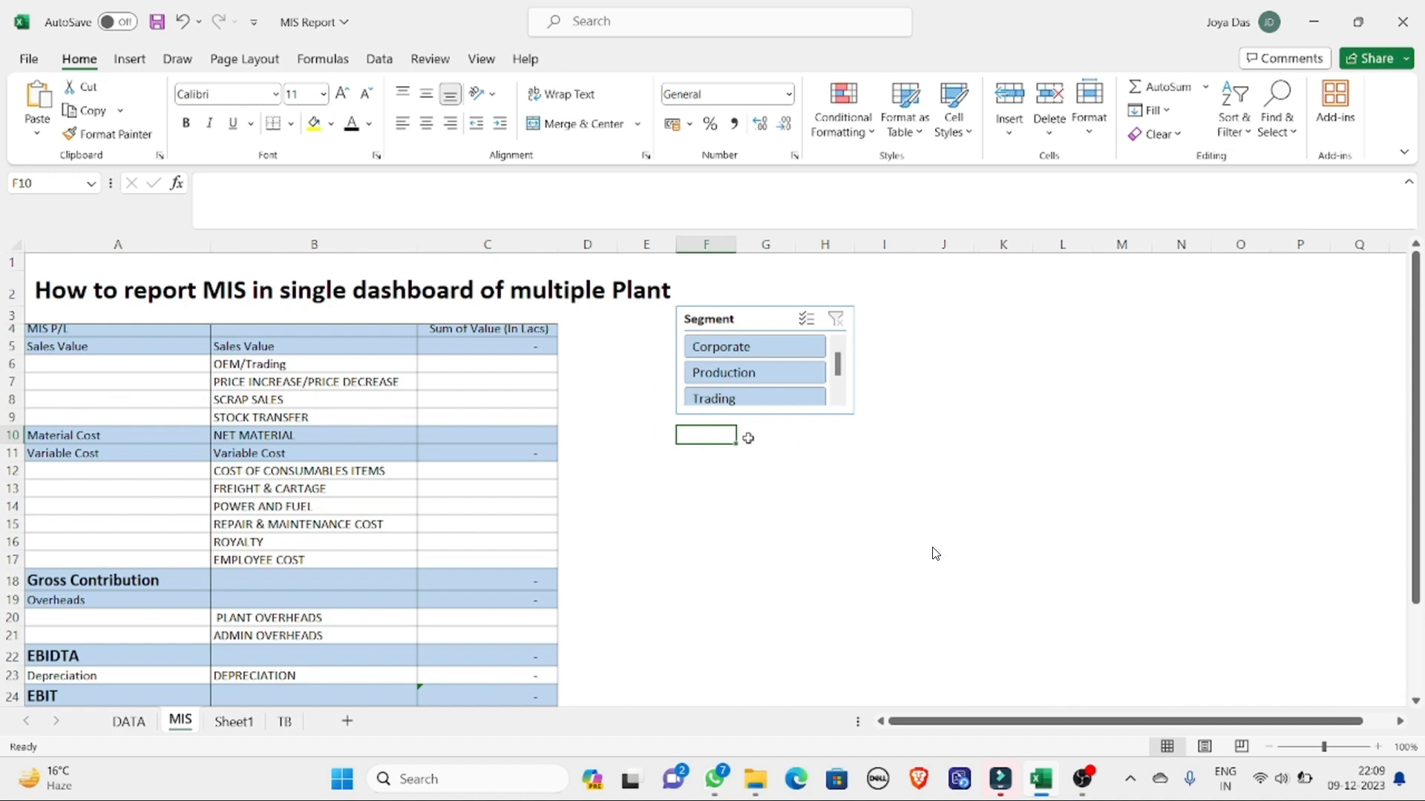
key("ctrl+v")
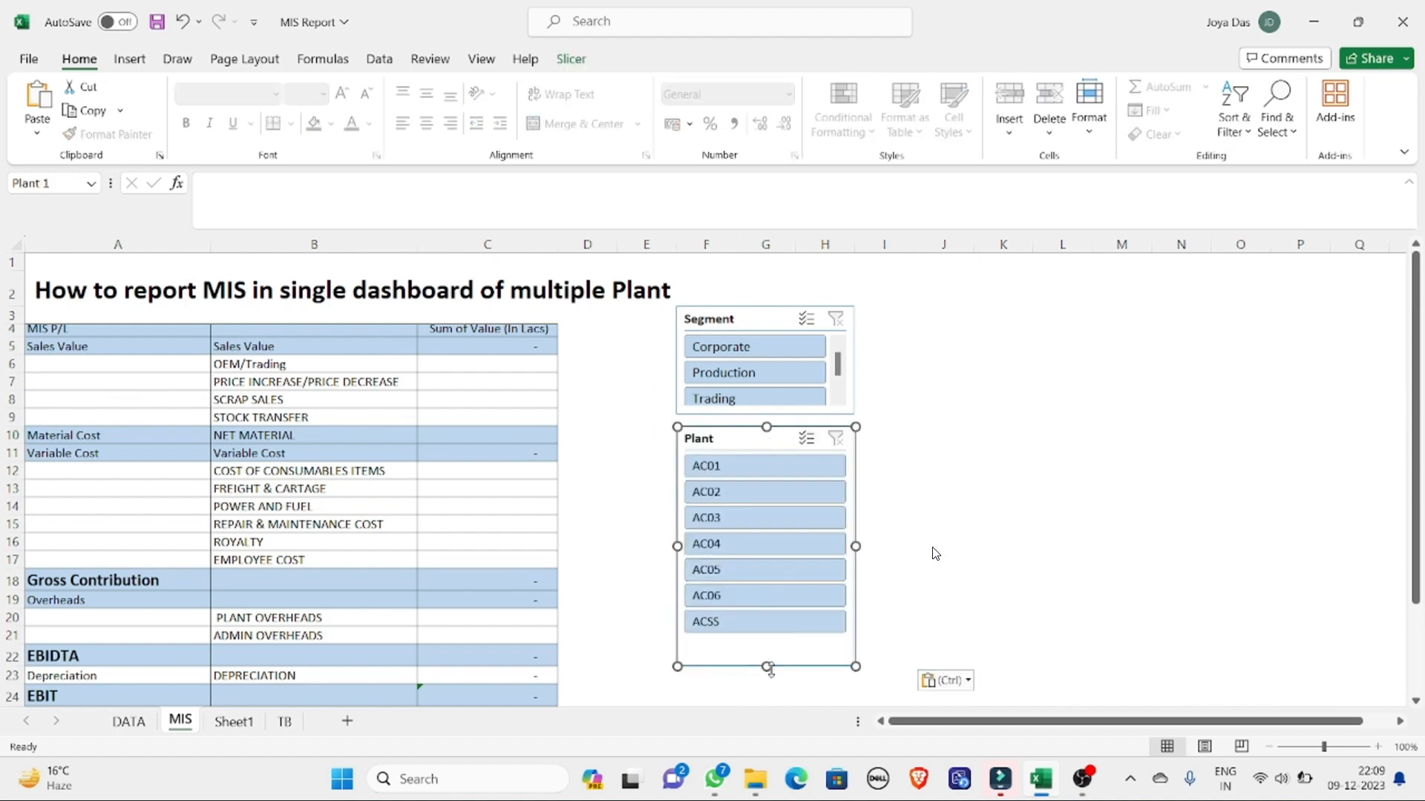
left_click_drag(770, 669, 769, 640)
key("Escape")
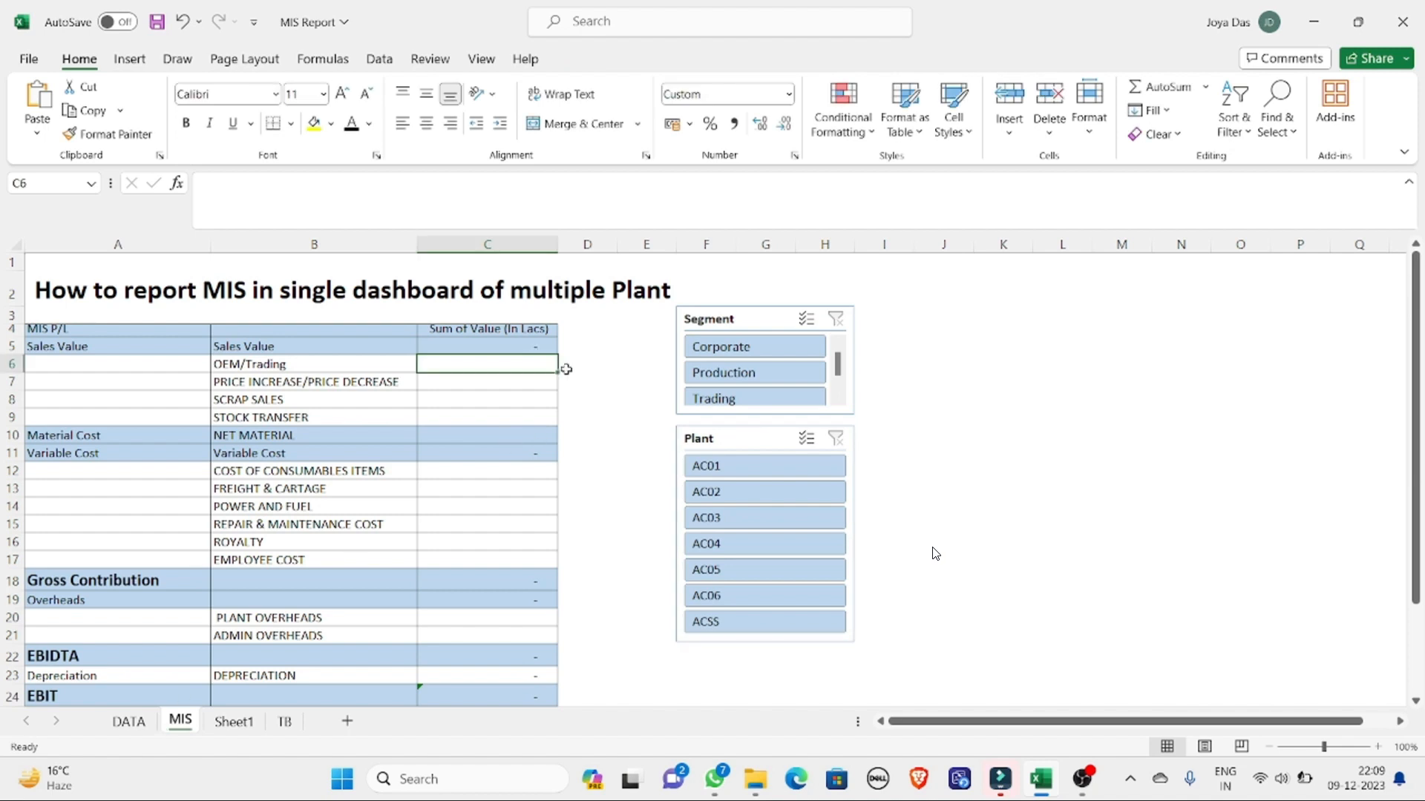
Step: Enter =IFERROR(VLOOKUP(B6,Sheet1!B:C,2,0),0) in C6 to look up the OEM/Trading value from the Sheet1 pivot table
type("=IFERROR(")
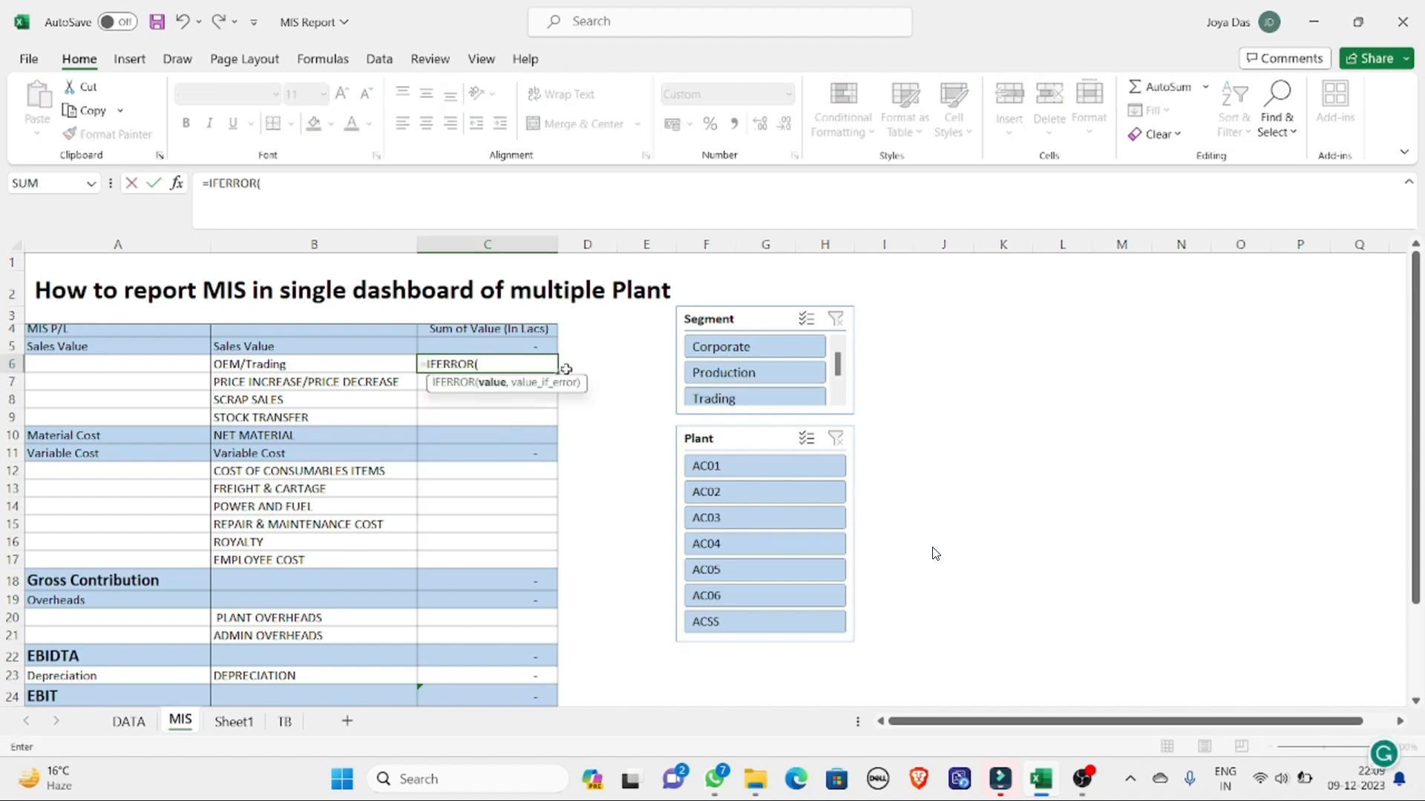
type("VLOOKUP(")
left_click(268, 363)
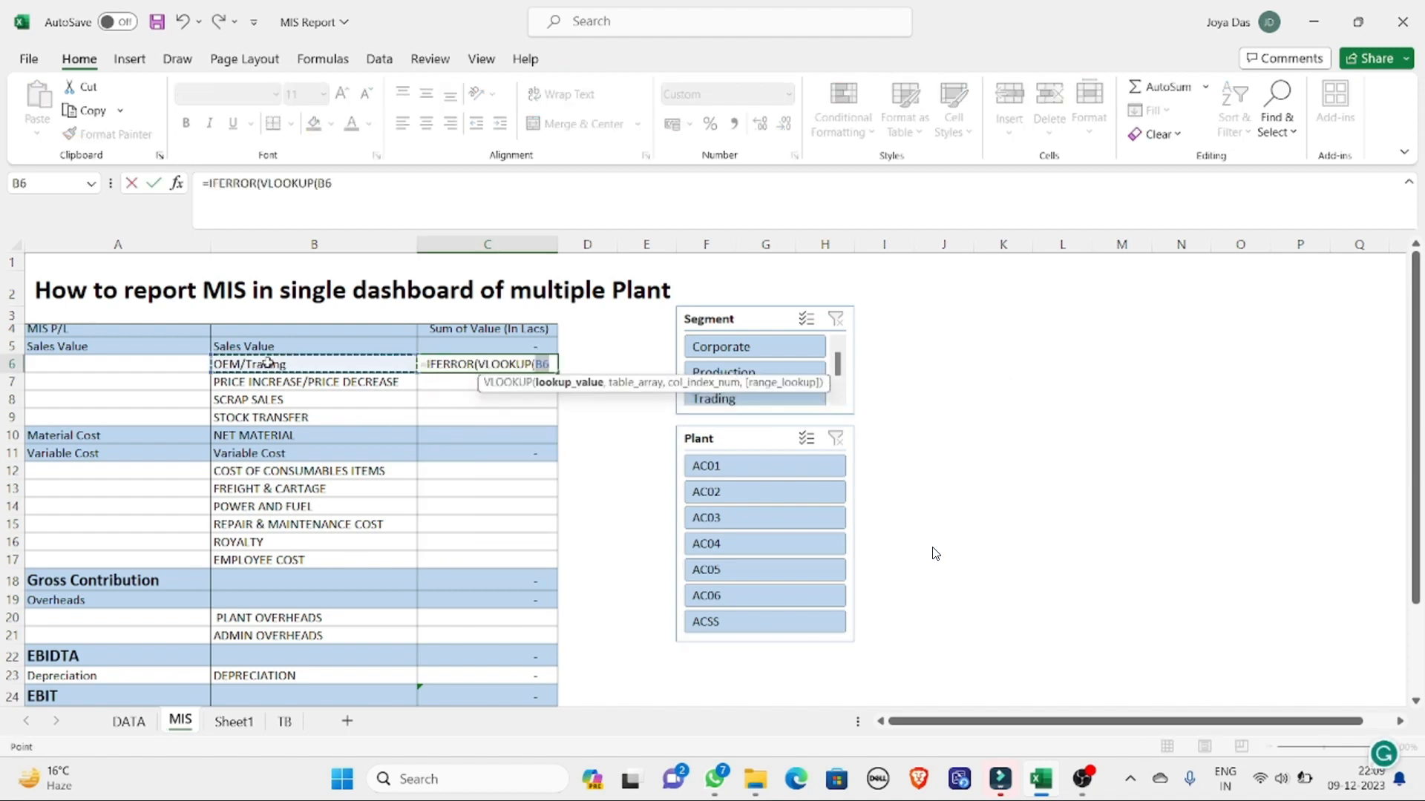
type(",")
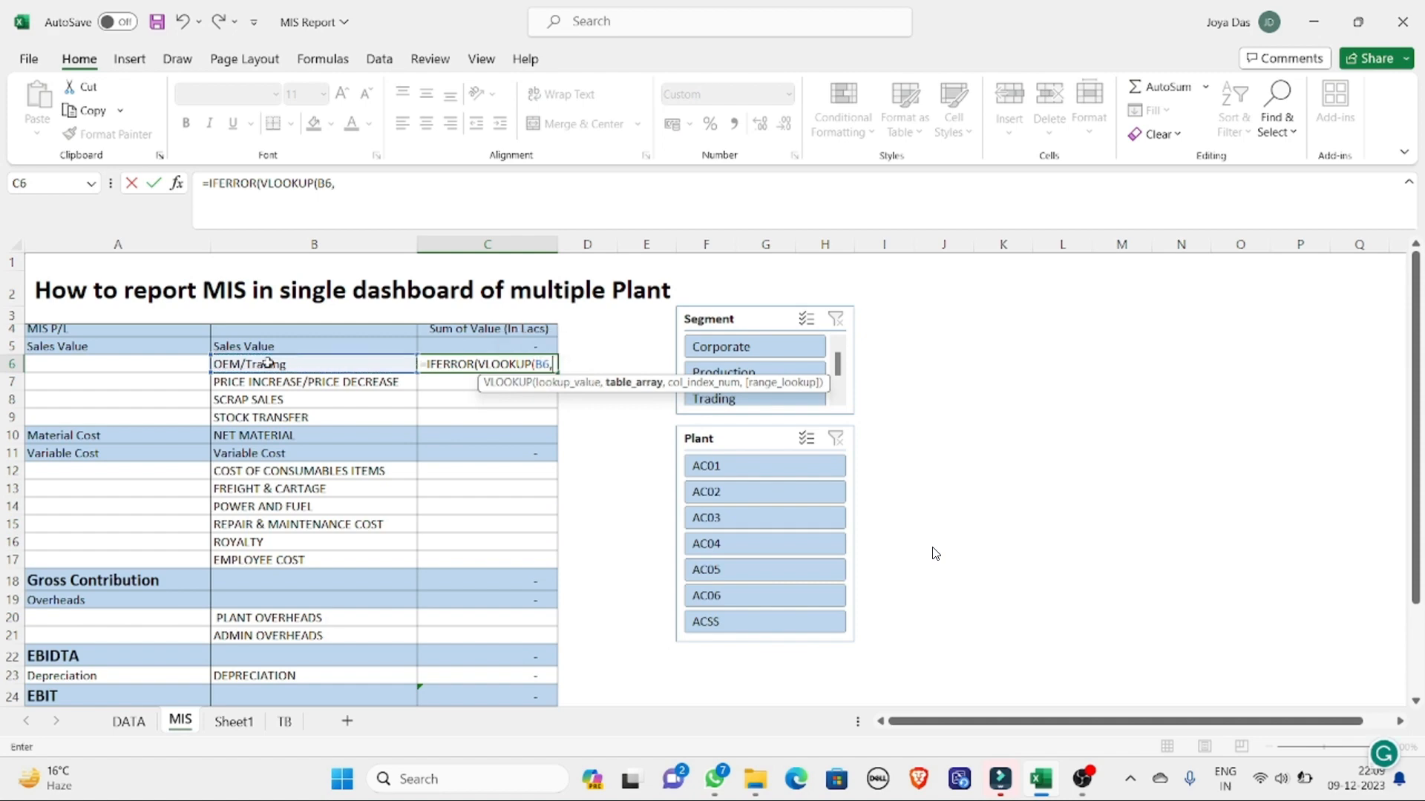
left_click(233, 724)
left_click(299, 458)
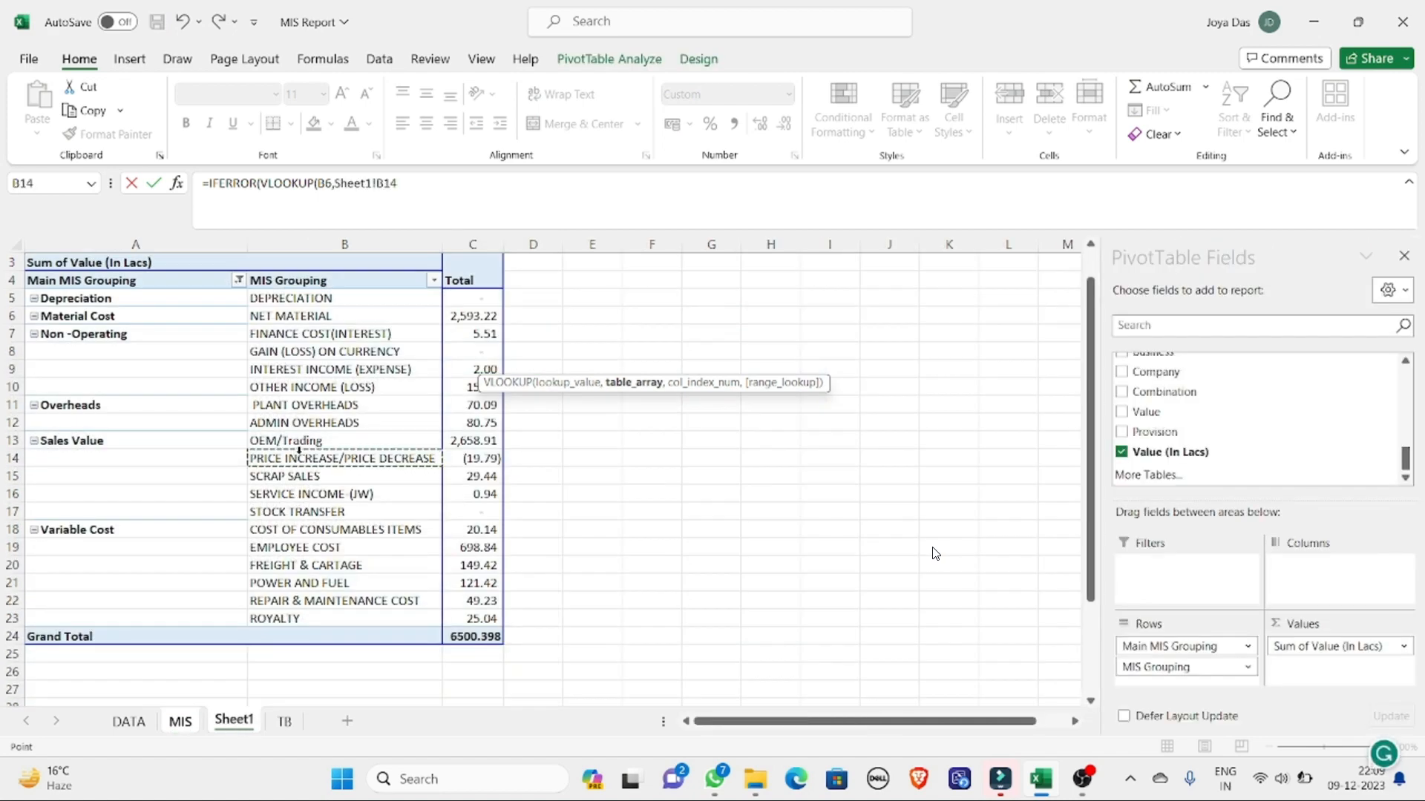
key("ctrl+space")
key("shift+Right")
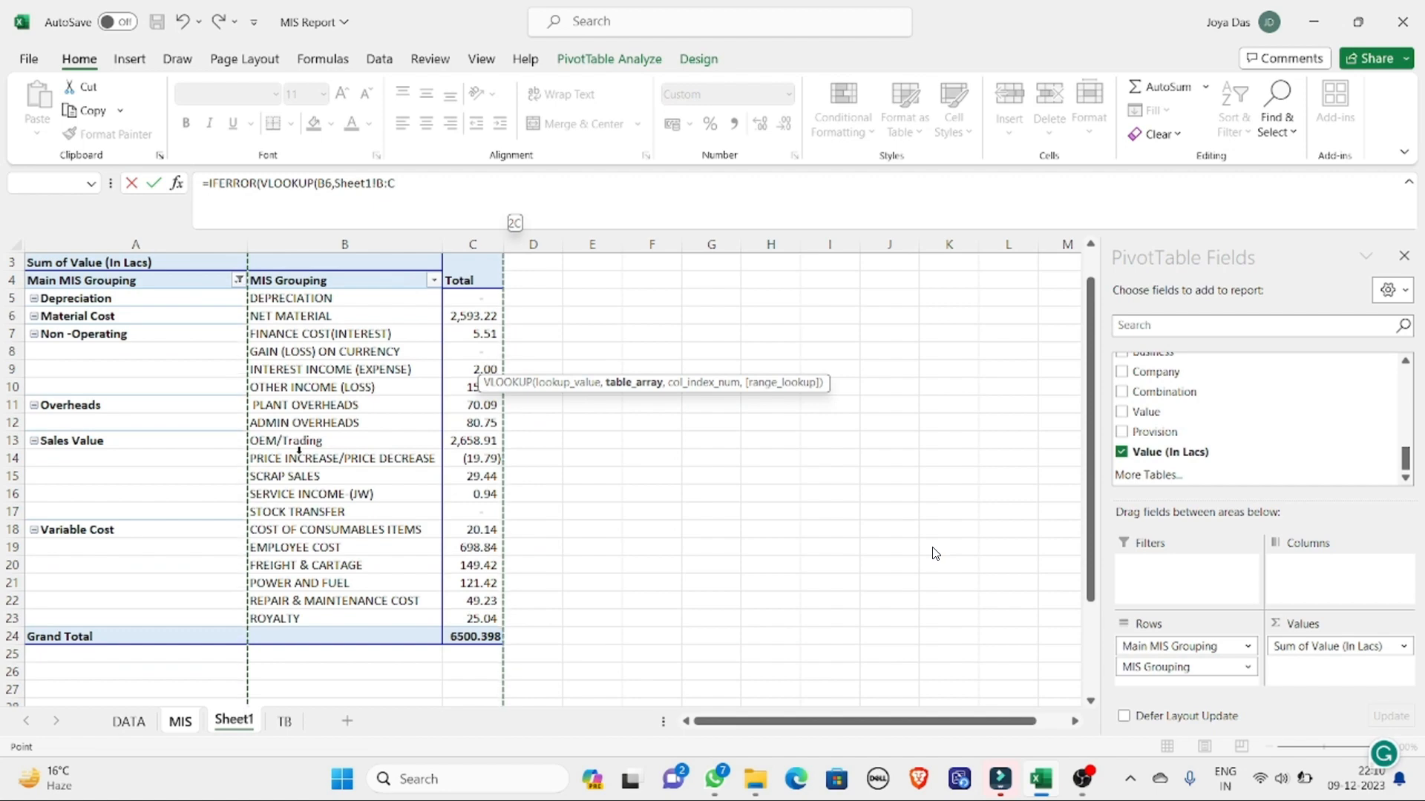
type(",2")
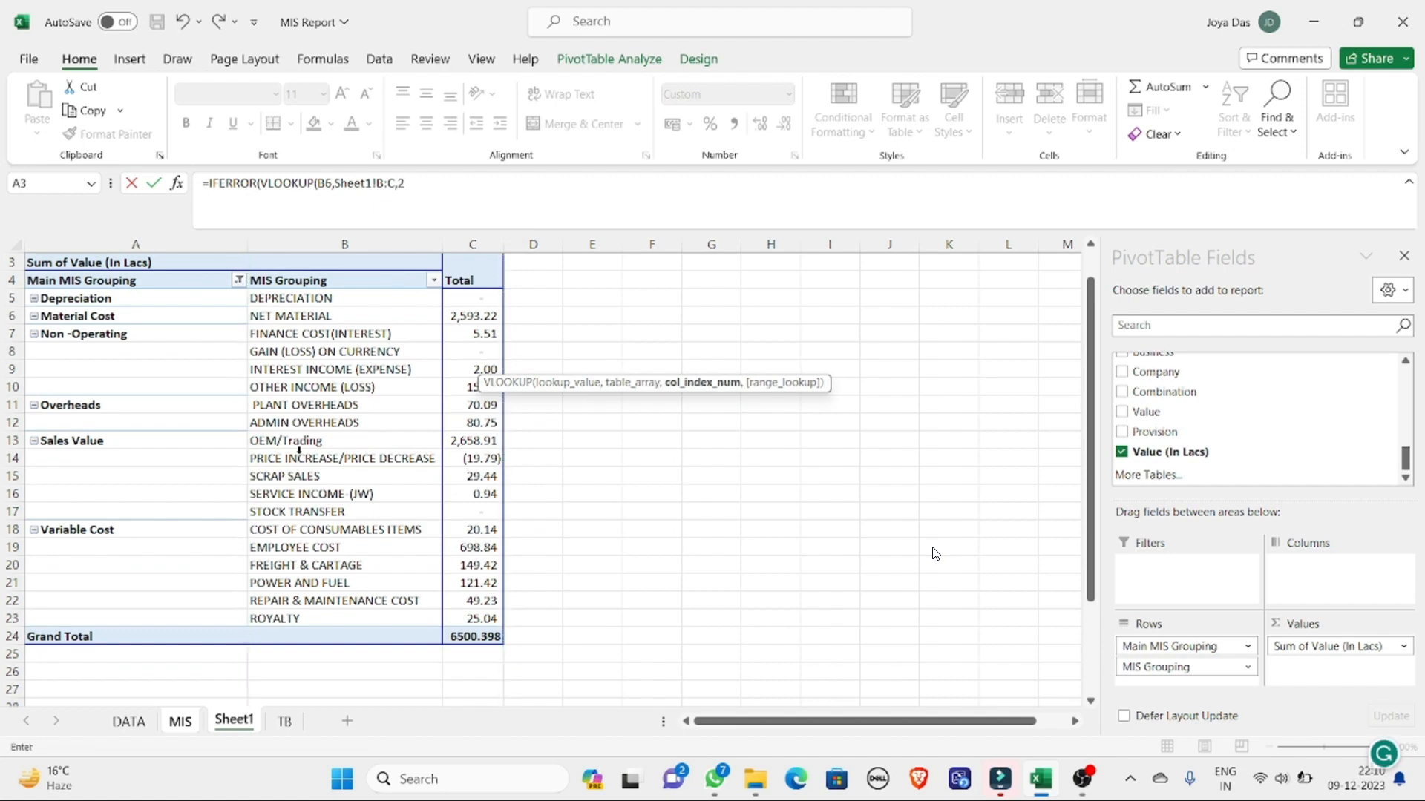
left_click(404, 183)
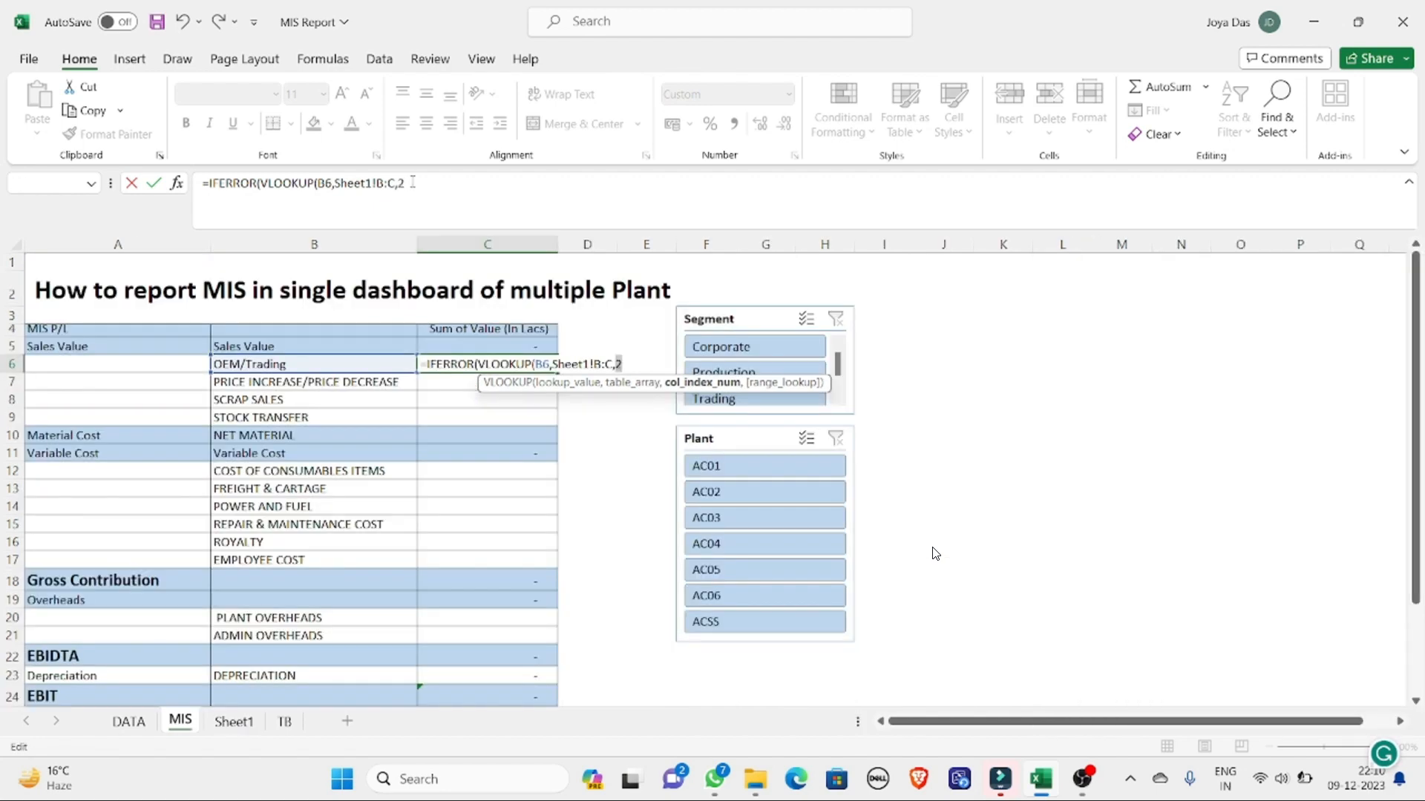
type(",")
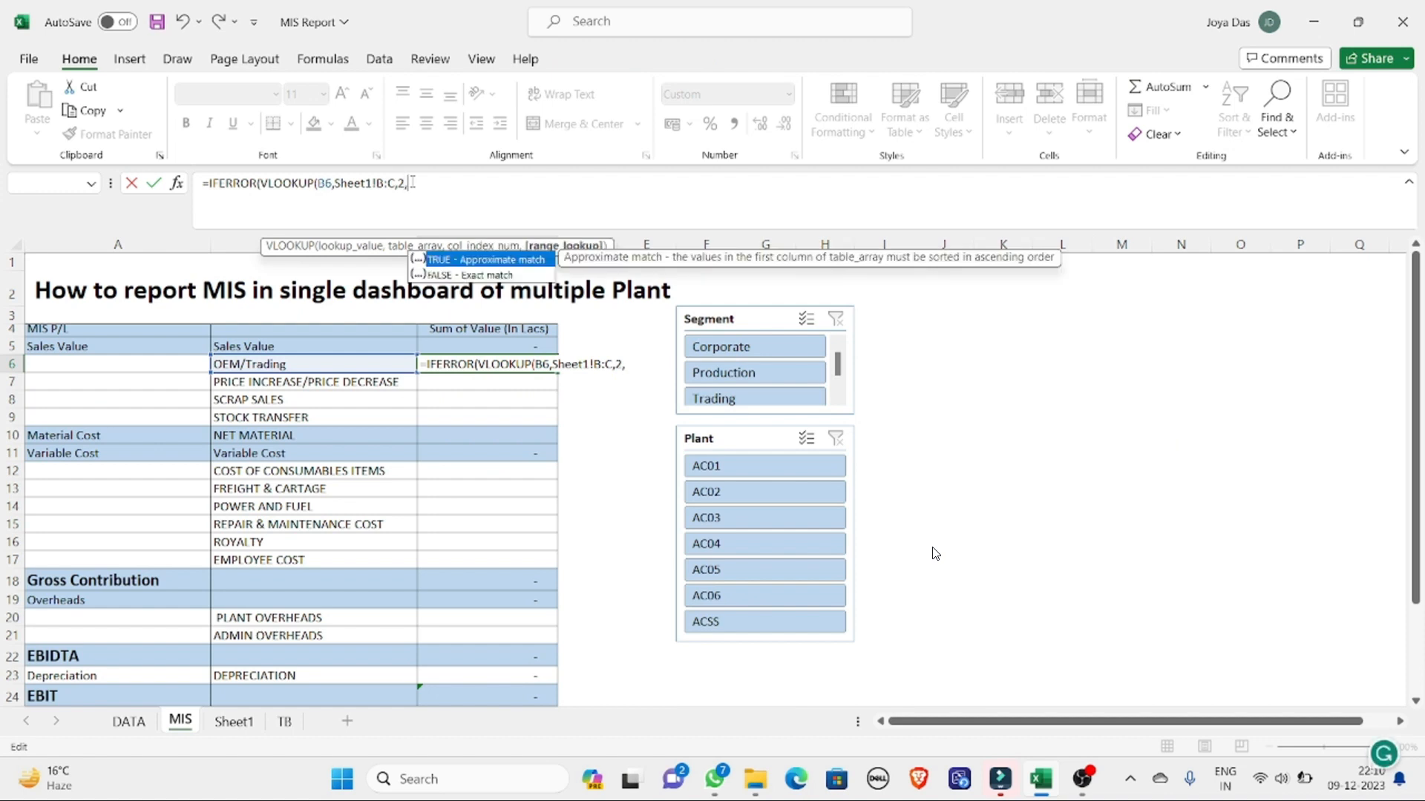
type("0),o")
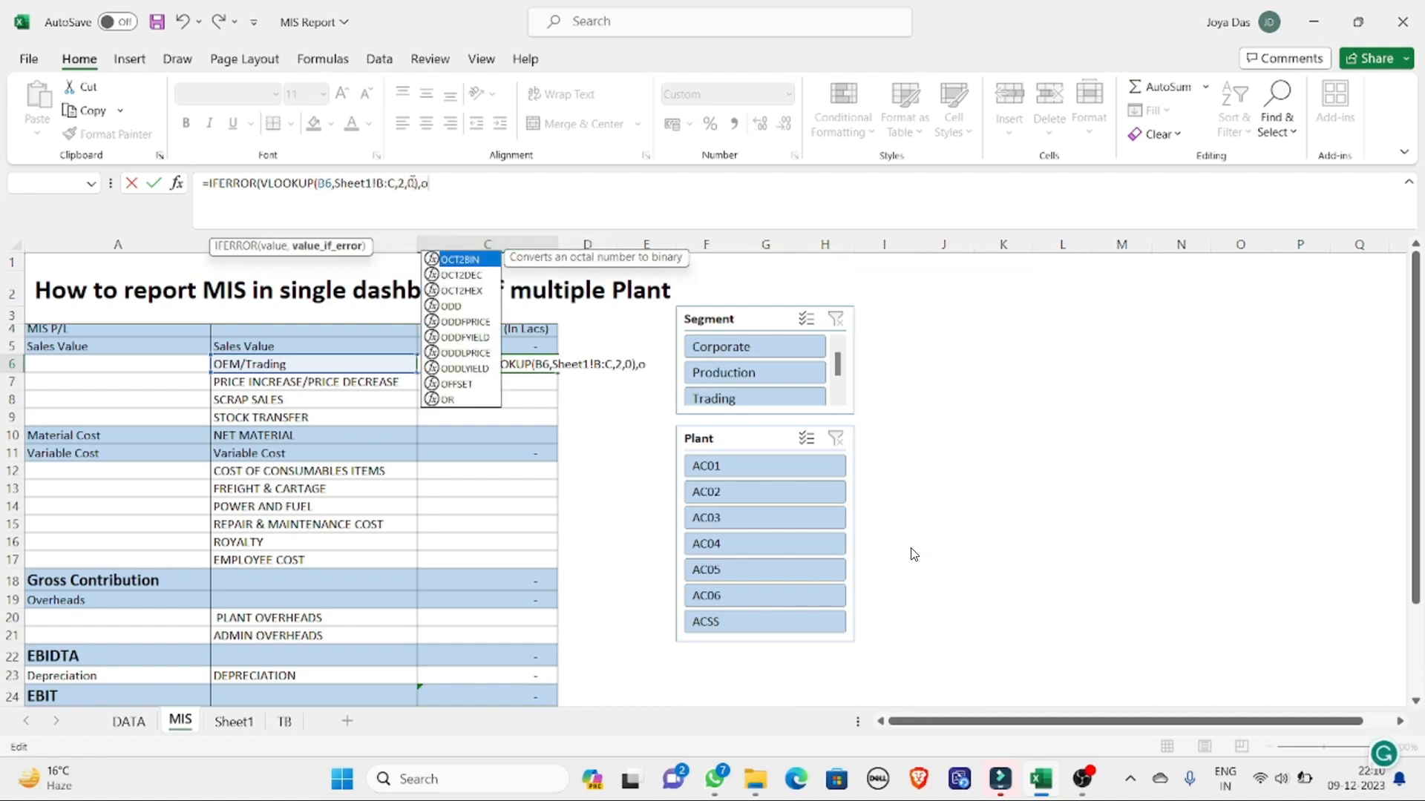
key("BackSpace")
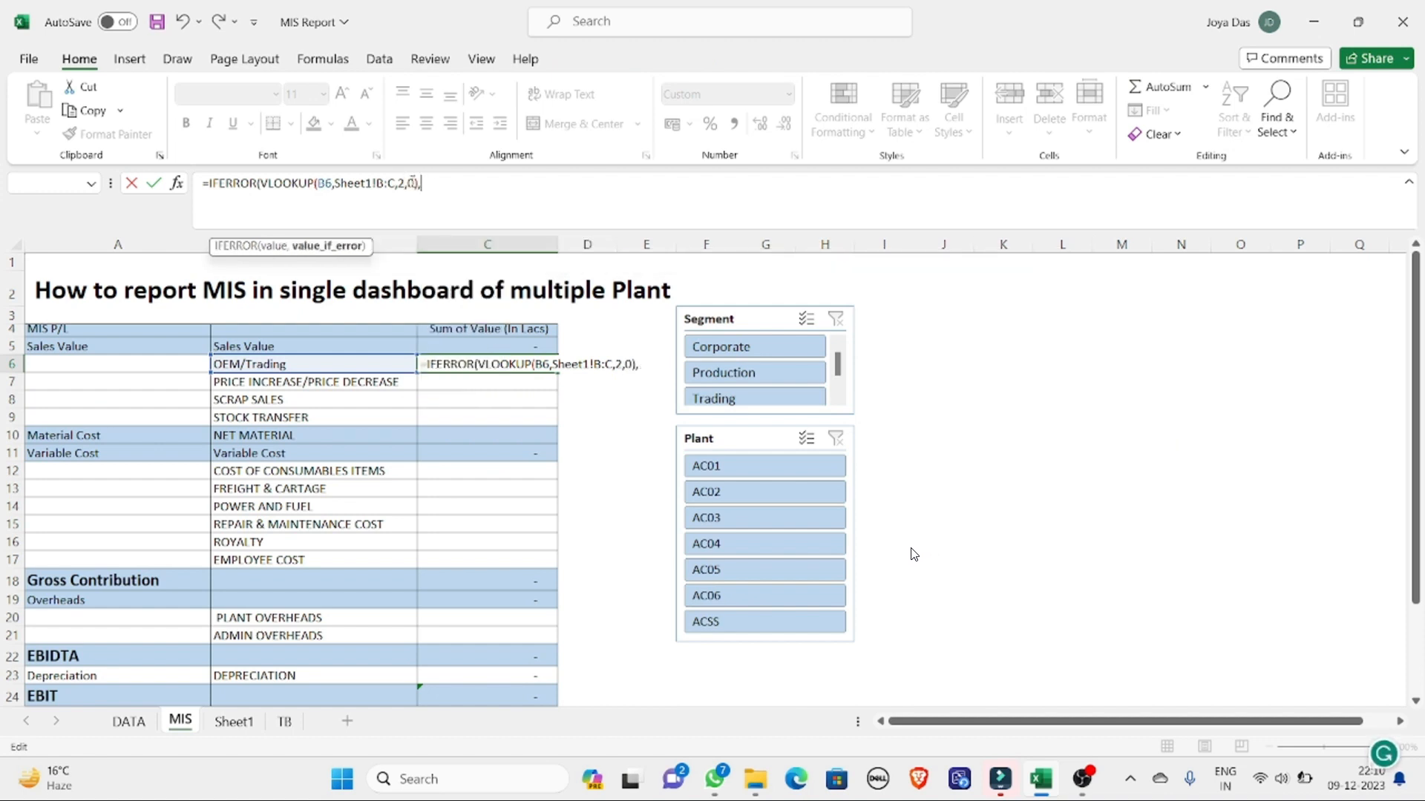
type("0)")
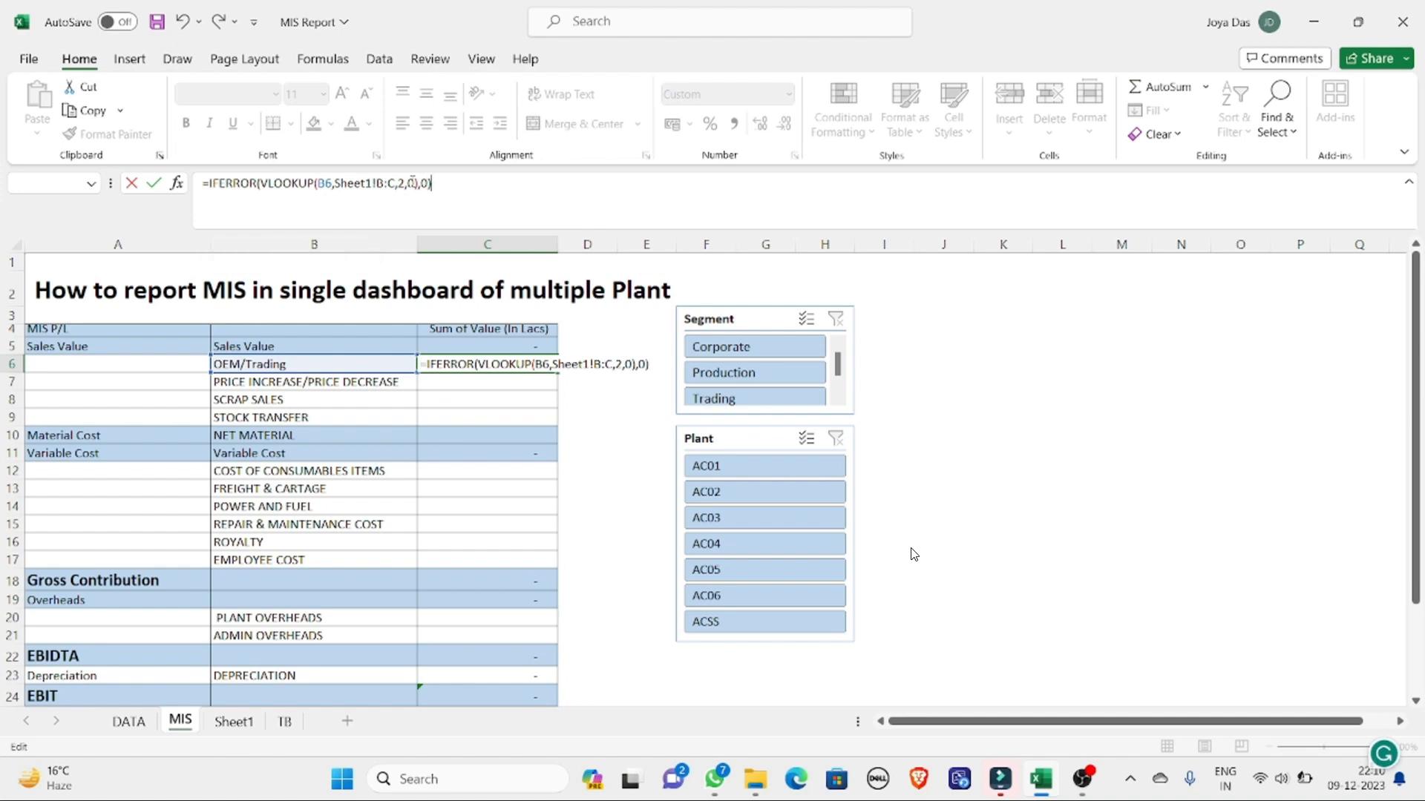
key("Return")
Step: Copy the lookup formula from C6 into C7:C9 for the remaining Sales Value lines
key("Up")
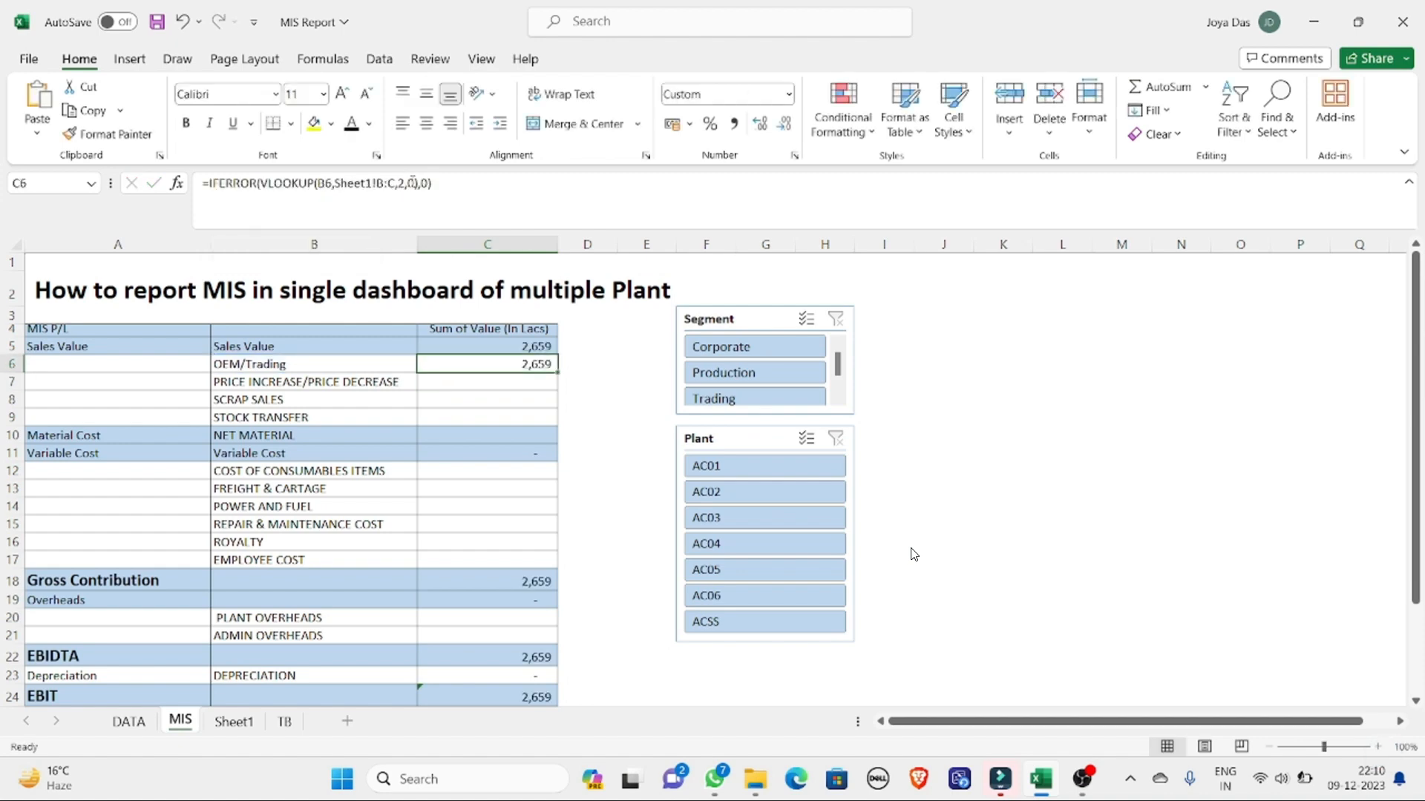
key("ctrl+c")
key("Down")
key("ctrl+v")
key("Down")
key("ctrl+v")
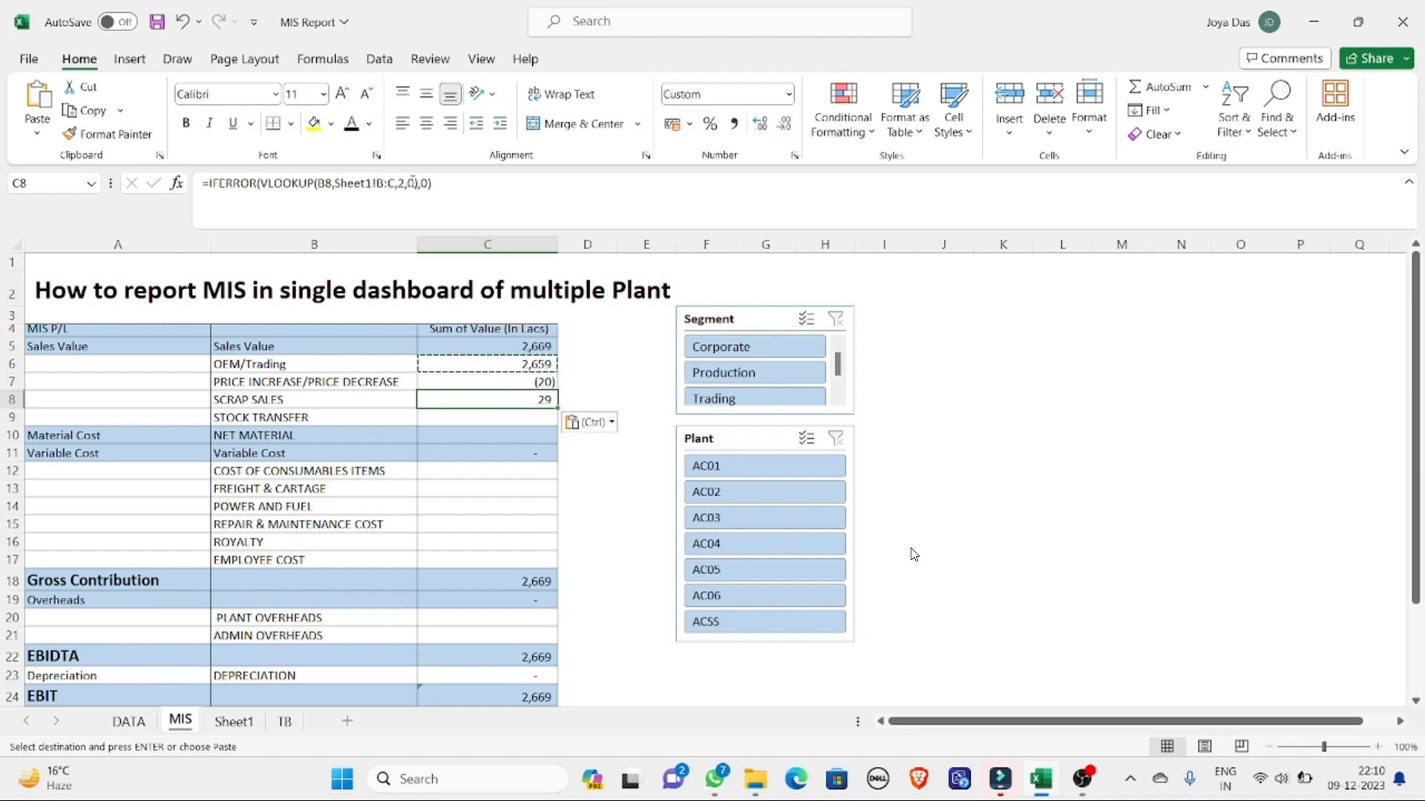
key("Down")
key("ctrl+v")
Step: Paste the copied lookup formula into C12:C17 for the Variable Cost lines
key("Down")
key("Down")
key("Down")
key("shift+Down")
key("shift+Down")
key("shift+Down")
key("shift+Down")
key("shift+Down")
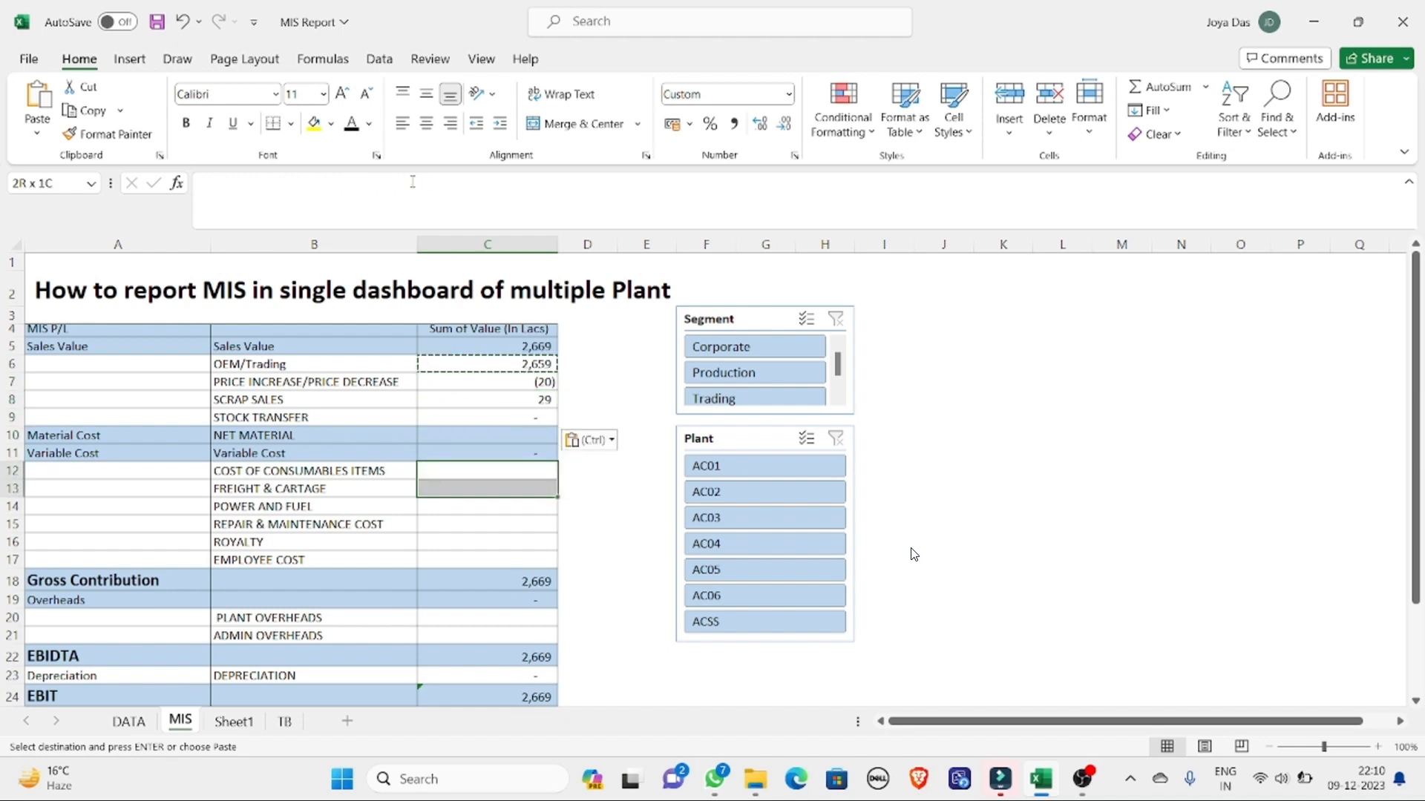
key("ctrl+v")
Step: Paste the lookup formula into C10 for NET MATERIAL
key("Up")
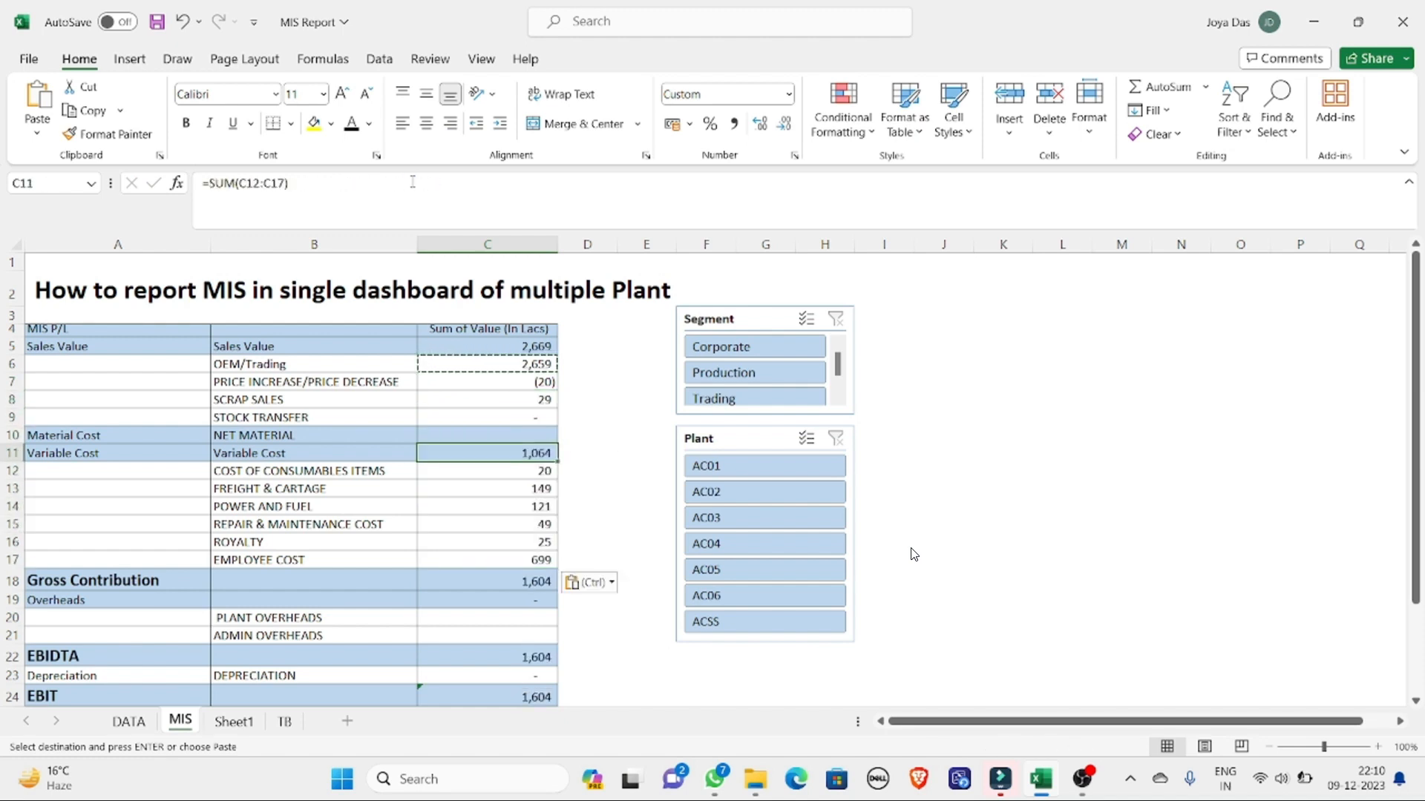
key("Up")
key("Up")
key("Down")
key("ctrl+v")
Step: Paste the lookup formula into C20 and C21 for PLANT OVERHEADS and ADMIN OVERHEADS
key("Down")
key("Down")
key("Down")
key("Down")
key("Down")
key("Down")
key("Down")
key("Down")
key("Down")
key("Down")
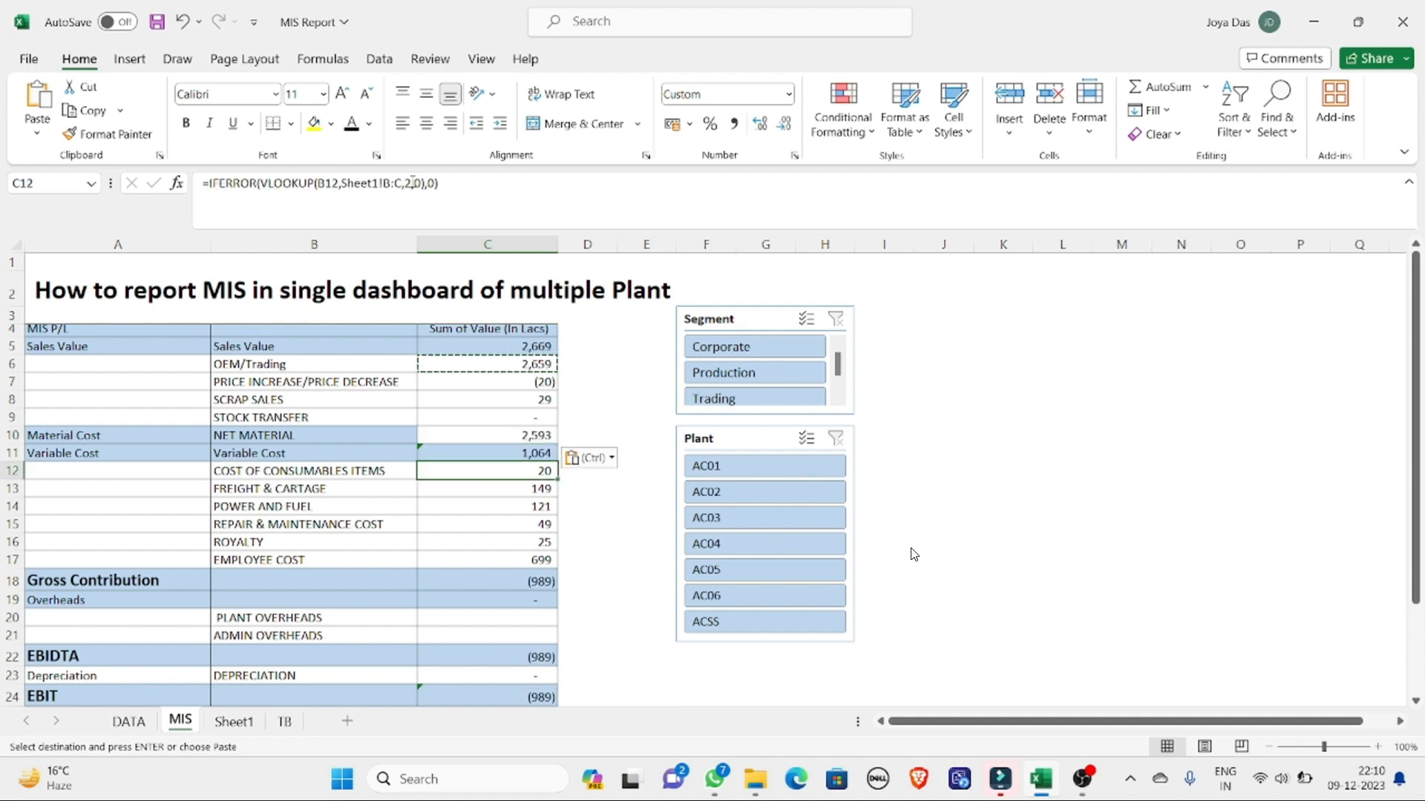
key("ctrl+v")
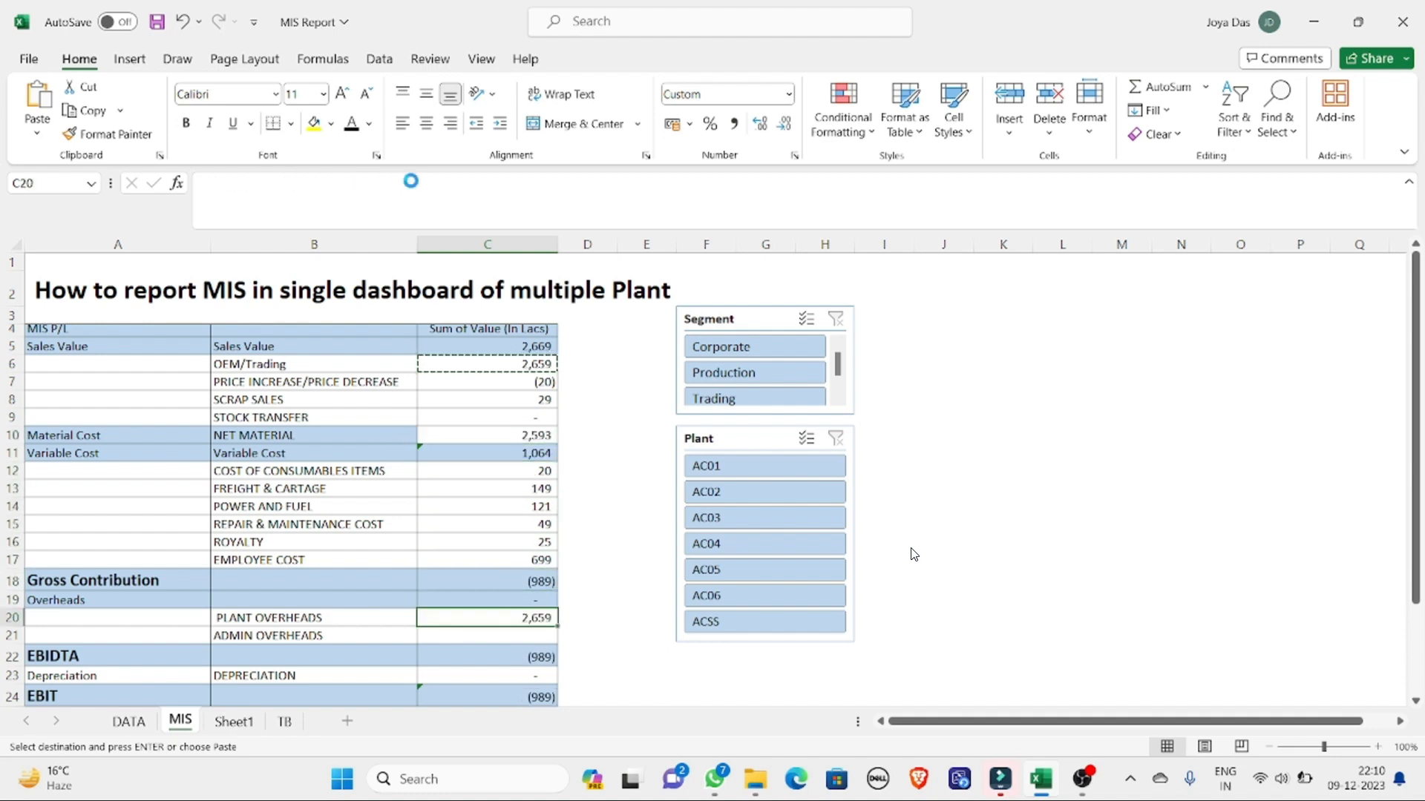
key("Down")
key("ctrl+v")
Step: Replace the DEPRECIATION formula in C23 with the copied lookup formula
key("Down")
key("Down")
key("Down")
key("Up")
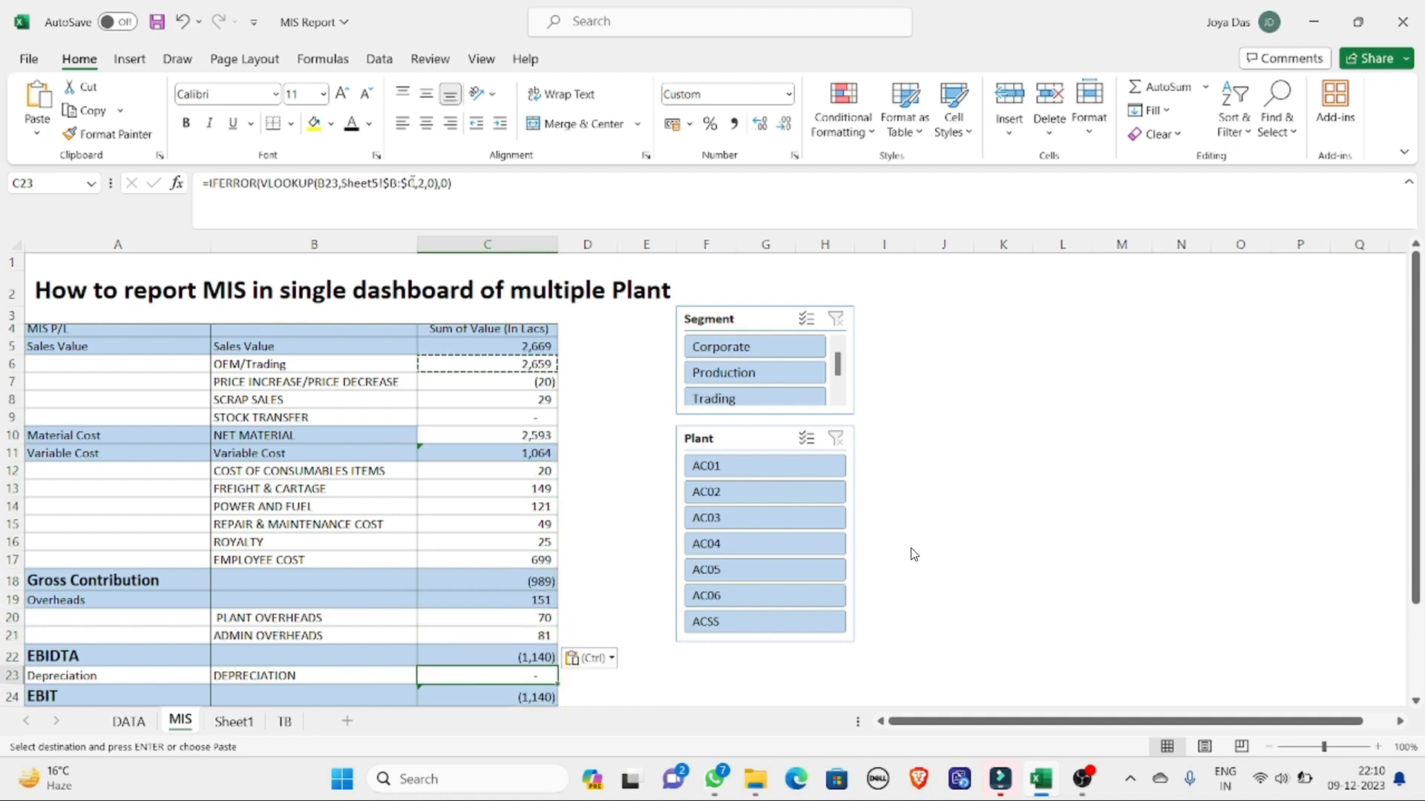
key("ctrl+v")
Step: Paste the lookup formula into C26 for FINANCE COST(INTEREST)
key("Down")
key("Down")
key("Down")
key("ctrl+v")
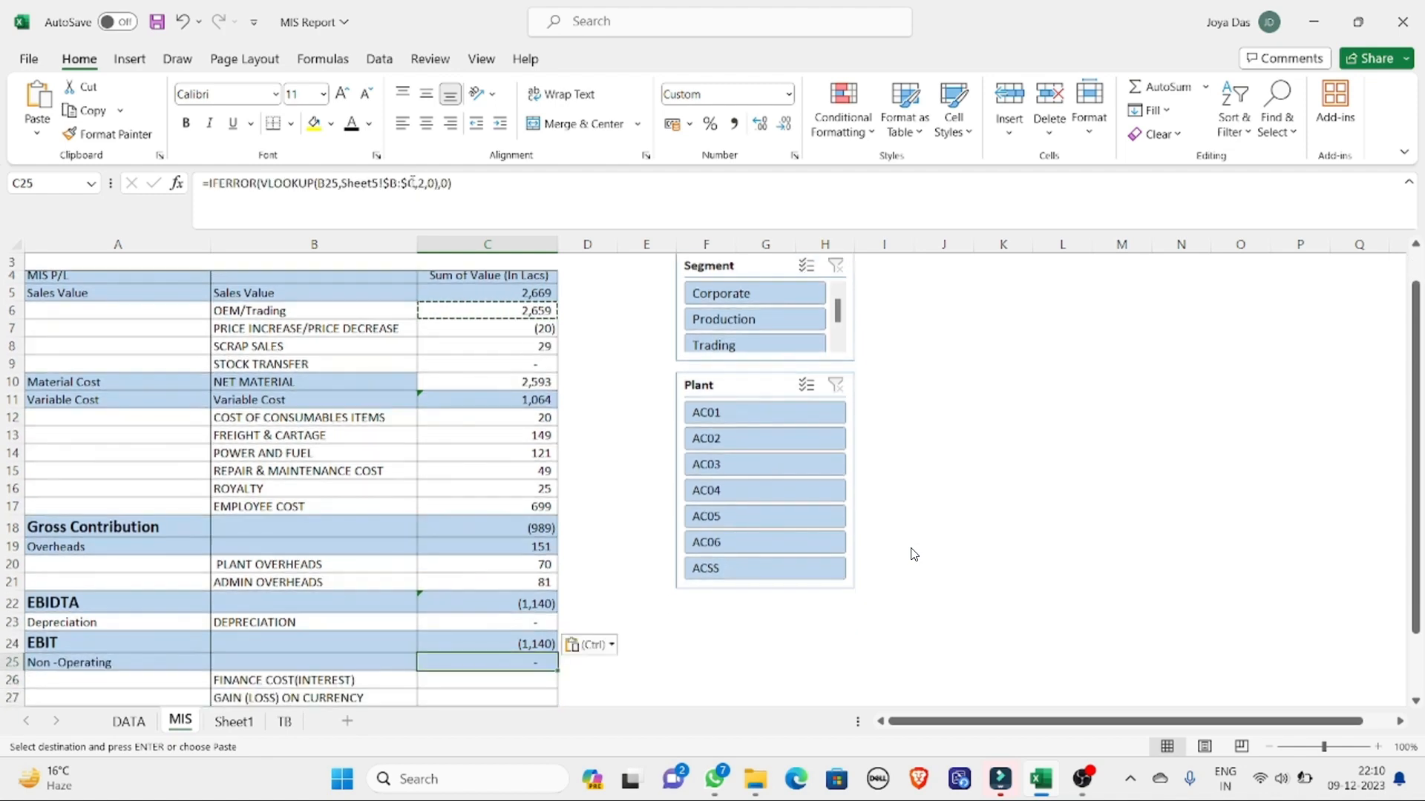
key("Down")
key("ctrl+v")
Step: Copy the lookup formula from C26 down to C29 for the other Non-Operating lines
key("Down")
key("Up")
key("Up")
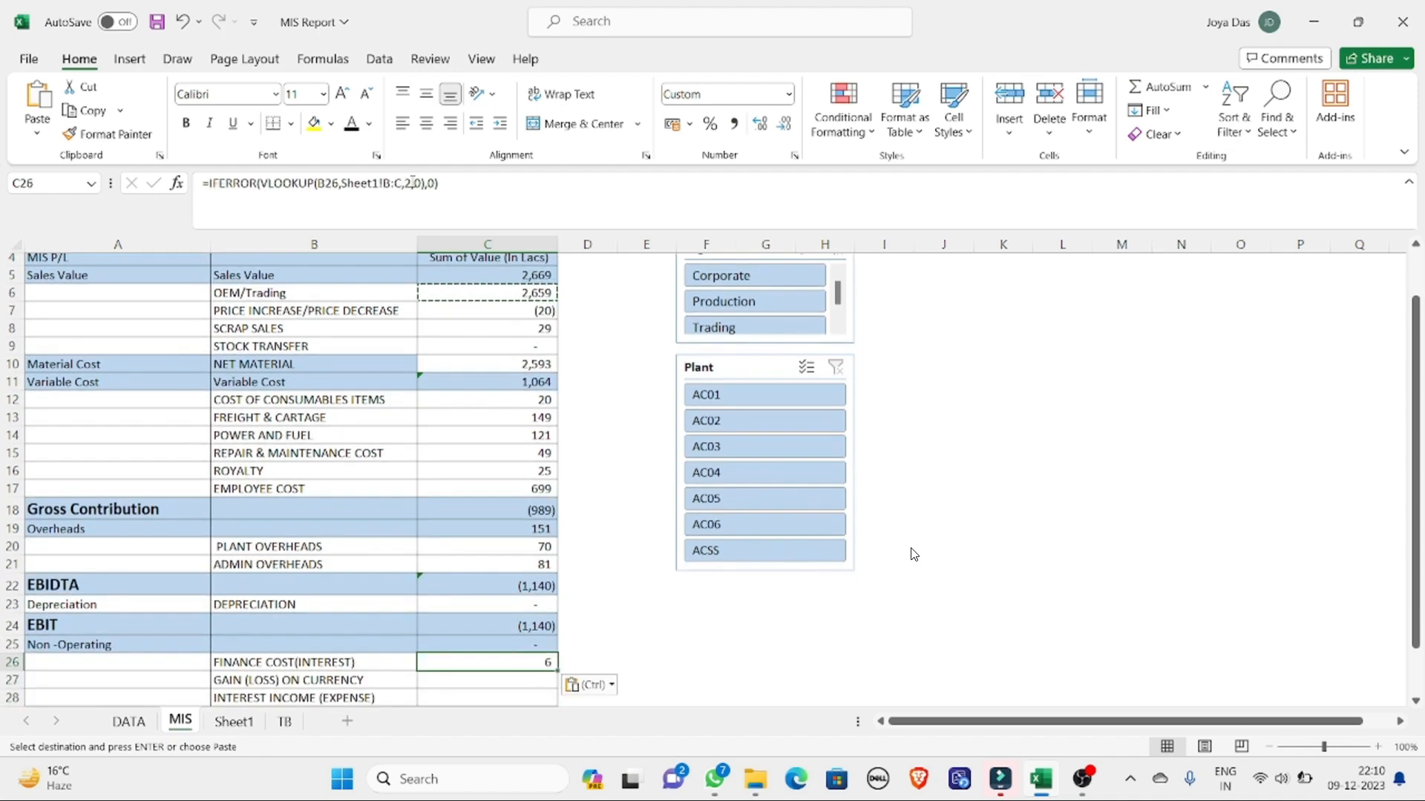
key("ctrl+c")
key("shift+Down")
key("shift+Down")
key("shift+Down")
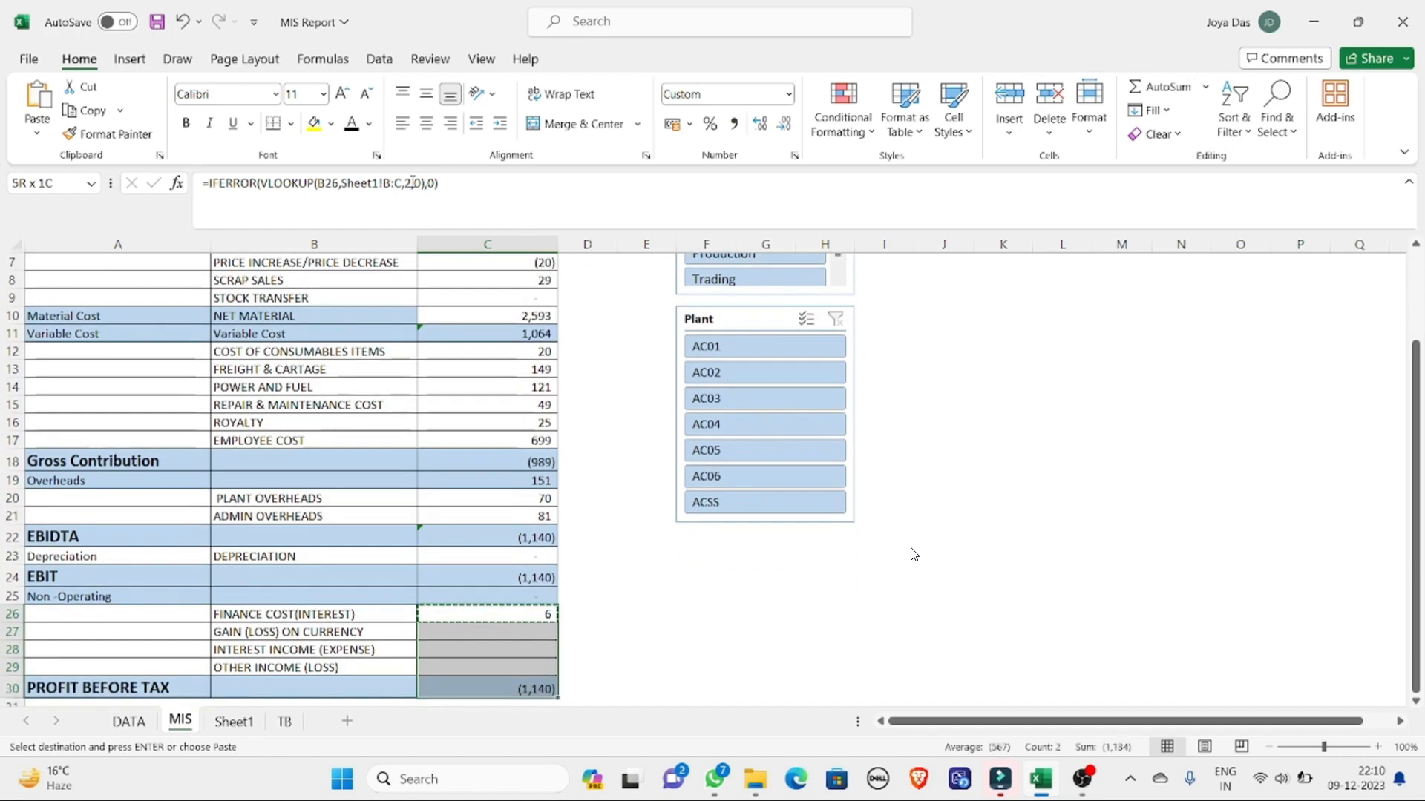
key("ctrl+v")
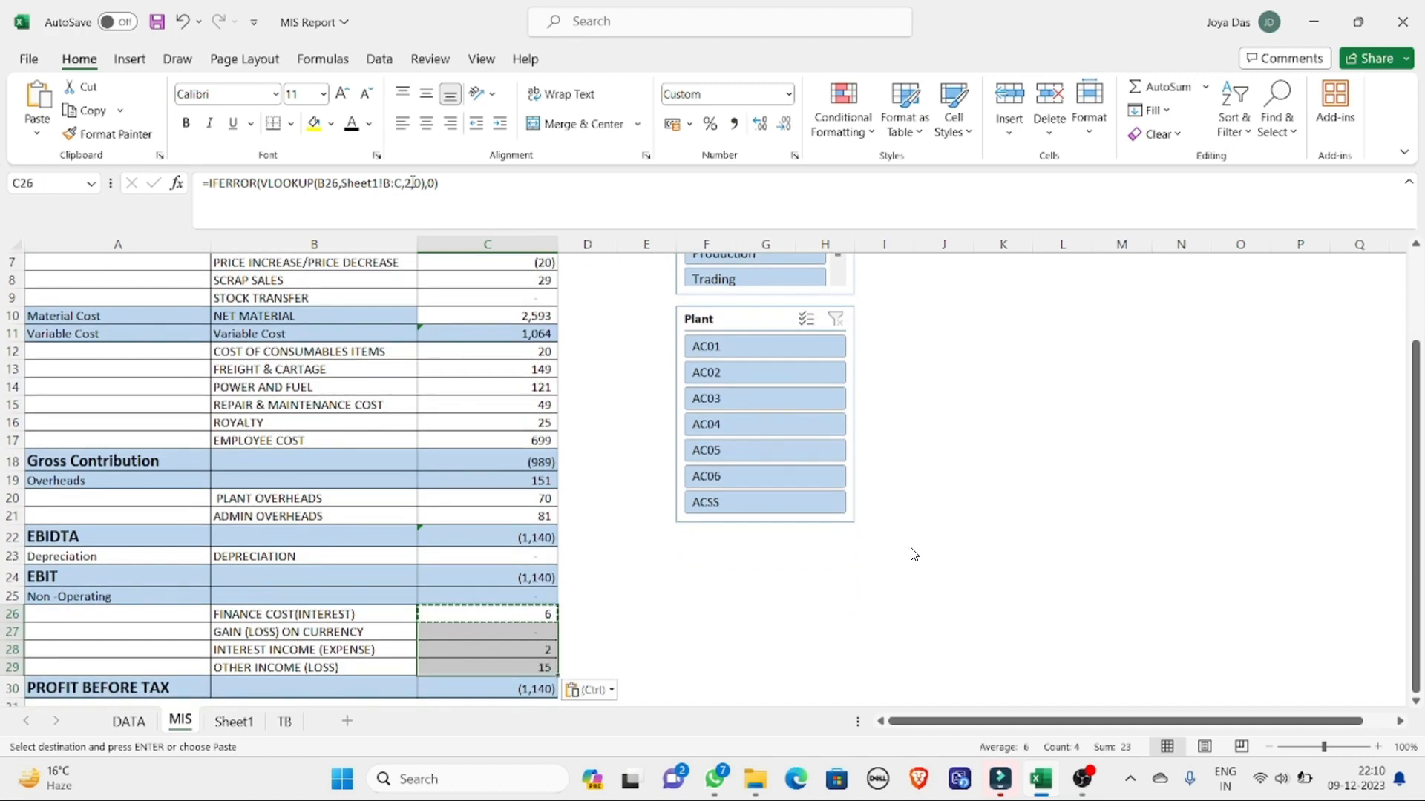
Step: Copy the cell formatting of the NET MATERIAL label in B10 onto its value in C10
key("Up")
key("Up")
key("Up")
key("Up")
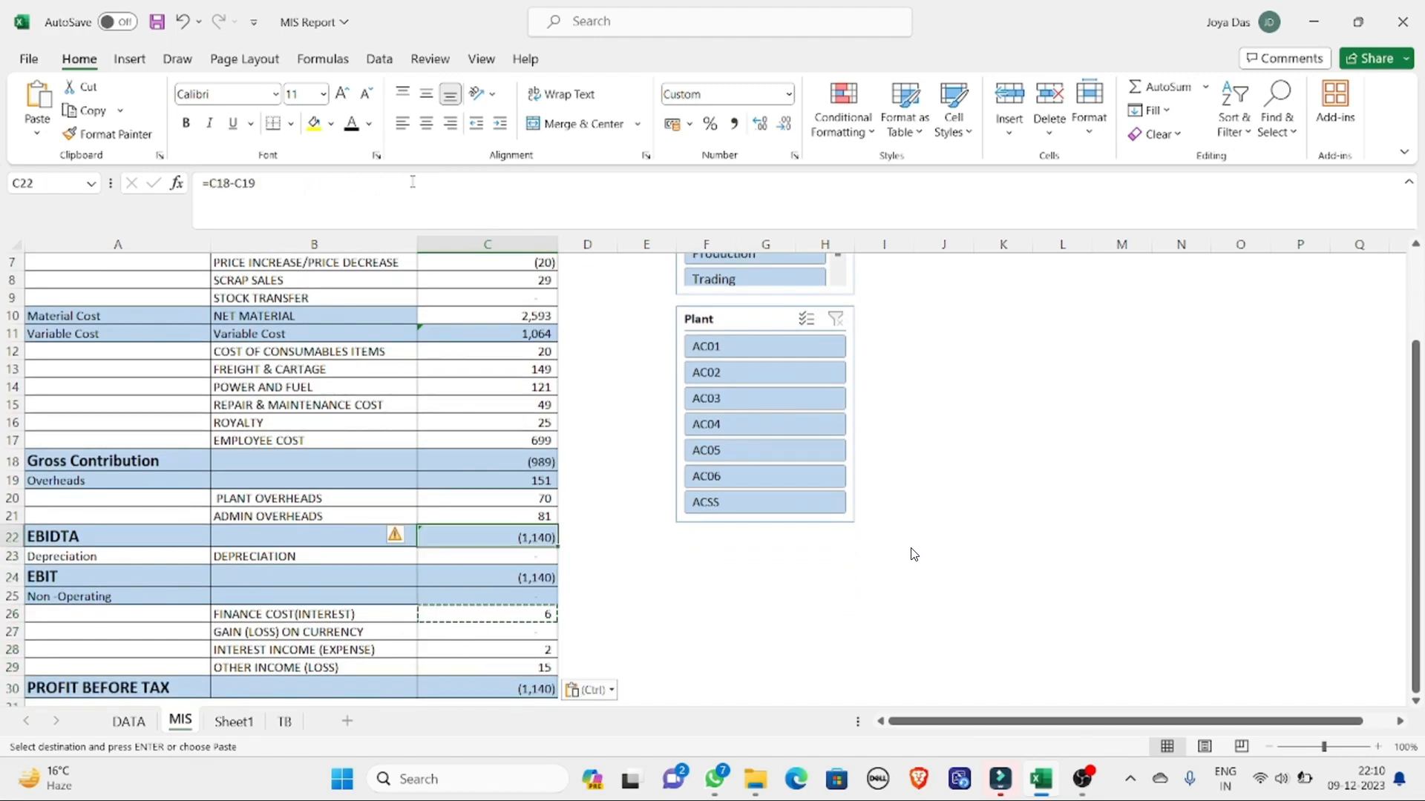
key("Down")
scroll(913, 554, "up", 2)
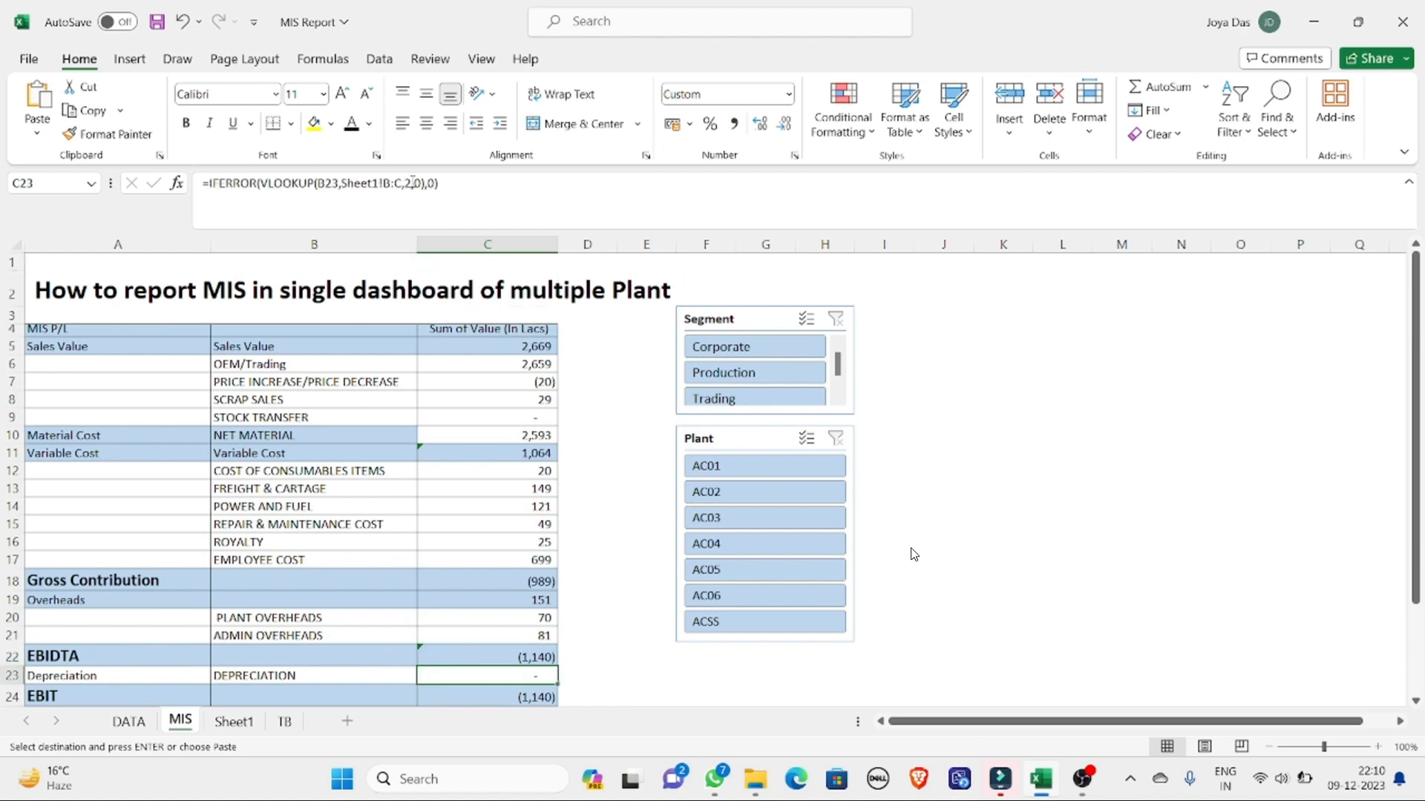
key("Up")
key("Up")
key("Up")
key("Up")
key("Up")
key("Up")
key("Up")
key("Up")
key("Up")
key("Up")
key("Up")
key("Up")
key("Up")
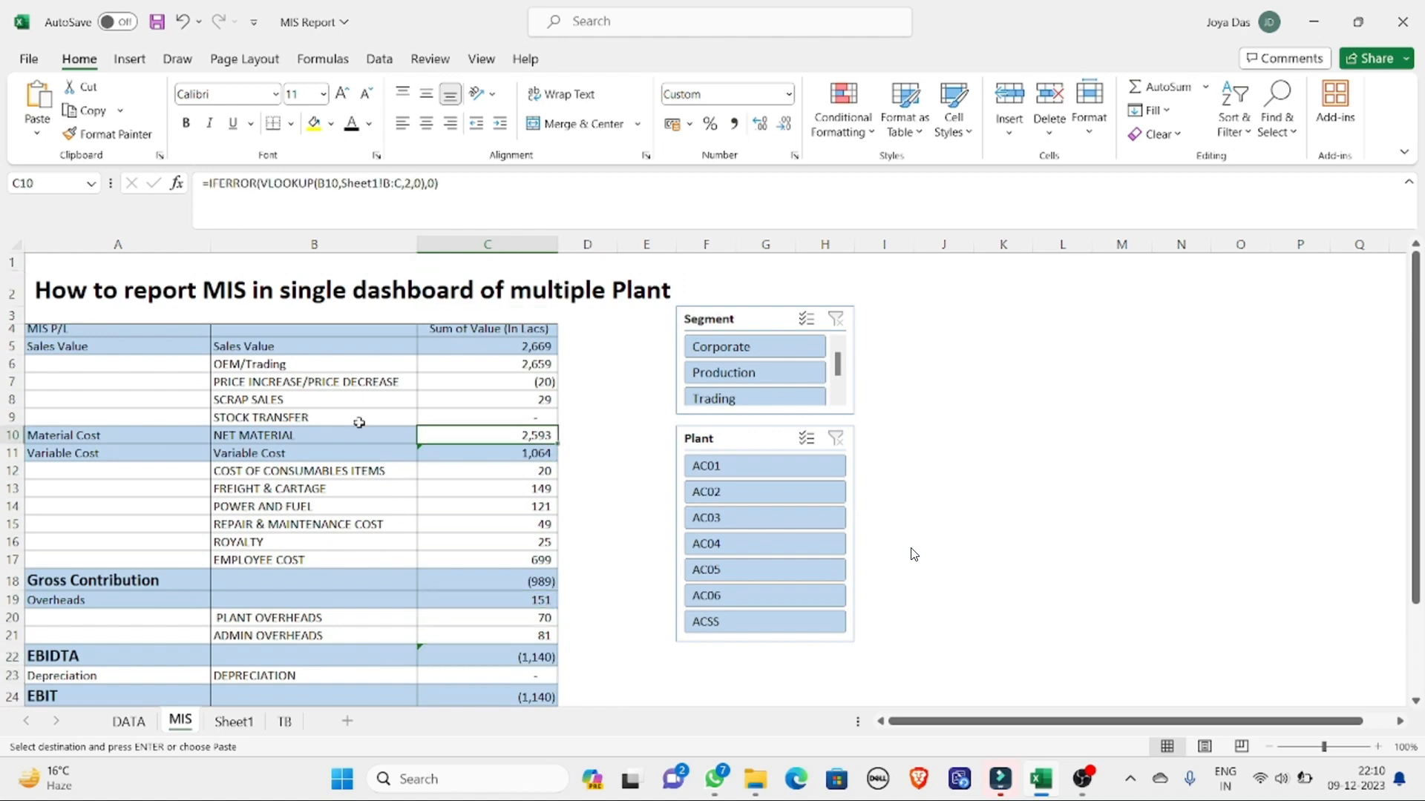
key("Left")
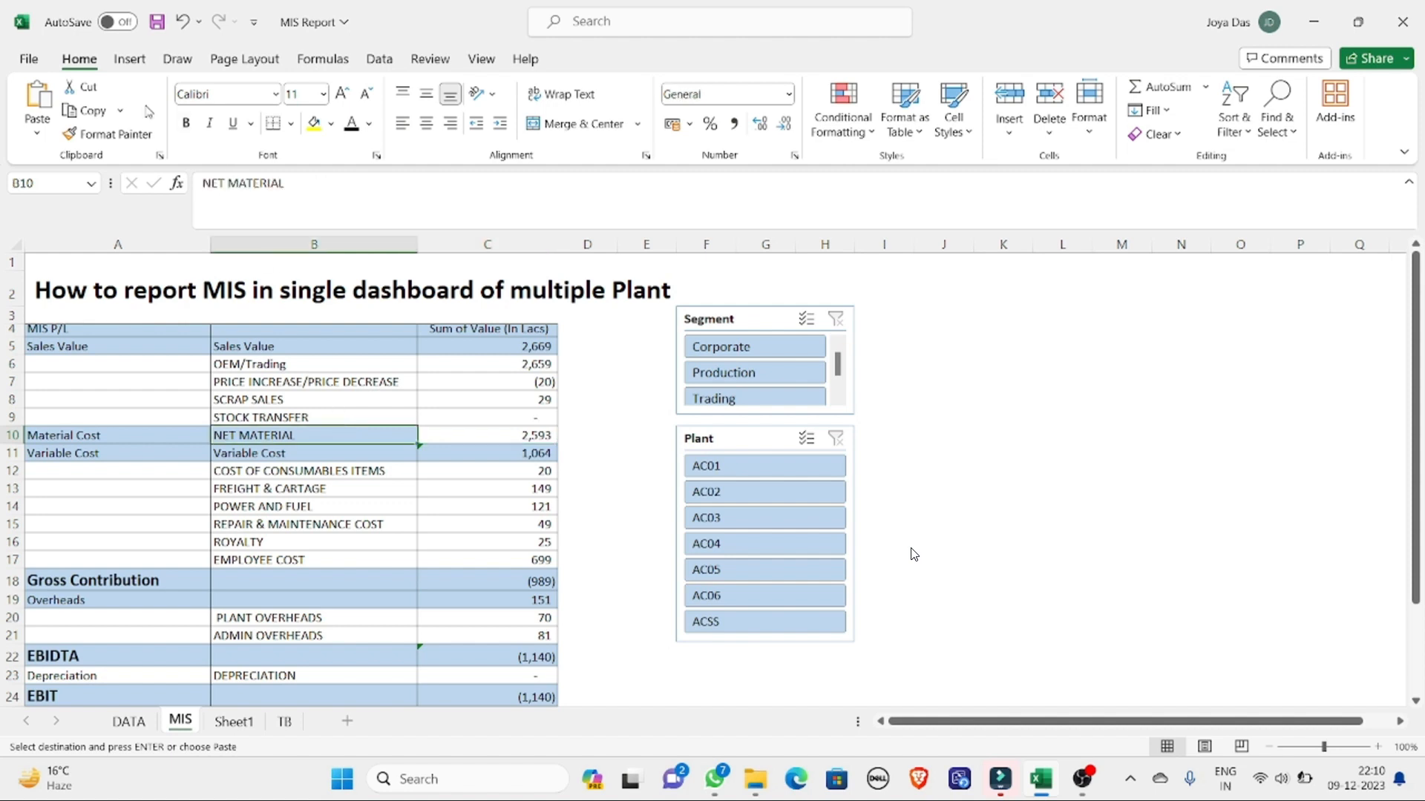
left_click(111, 134)
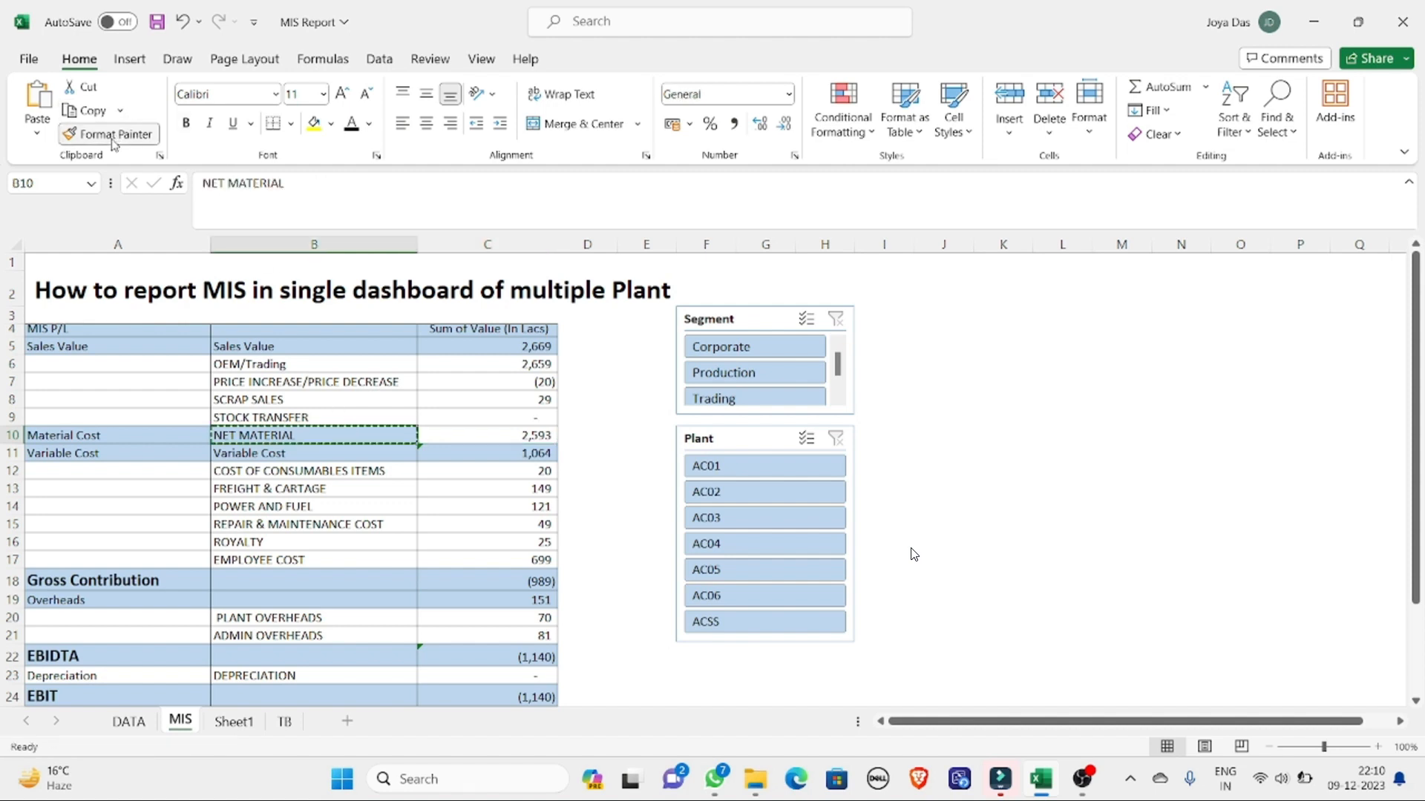
left_click(502, 438)
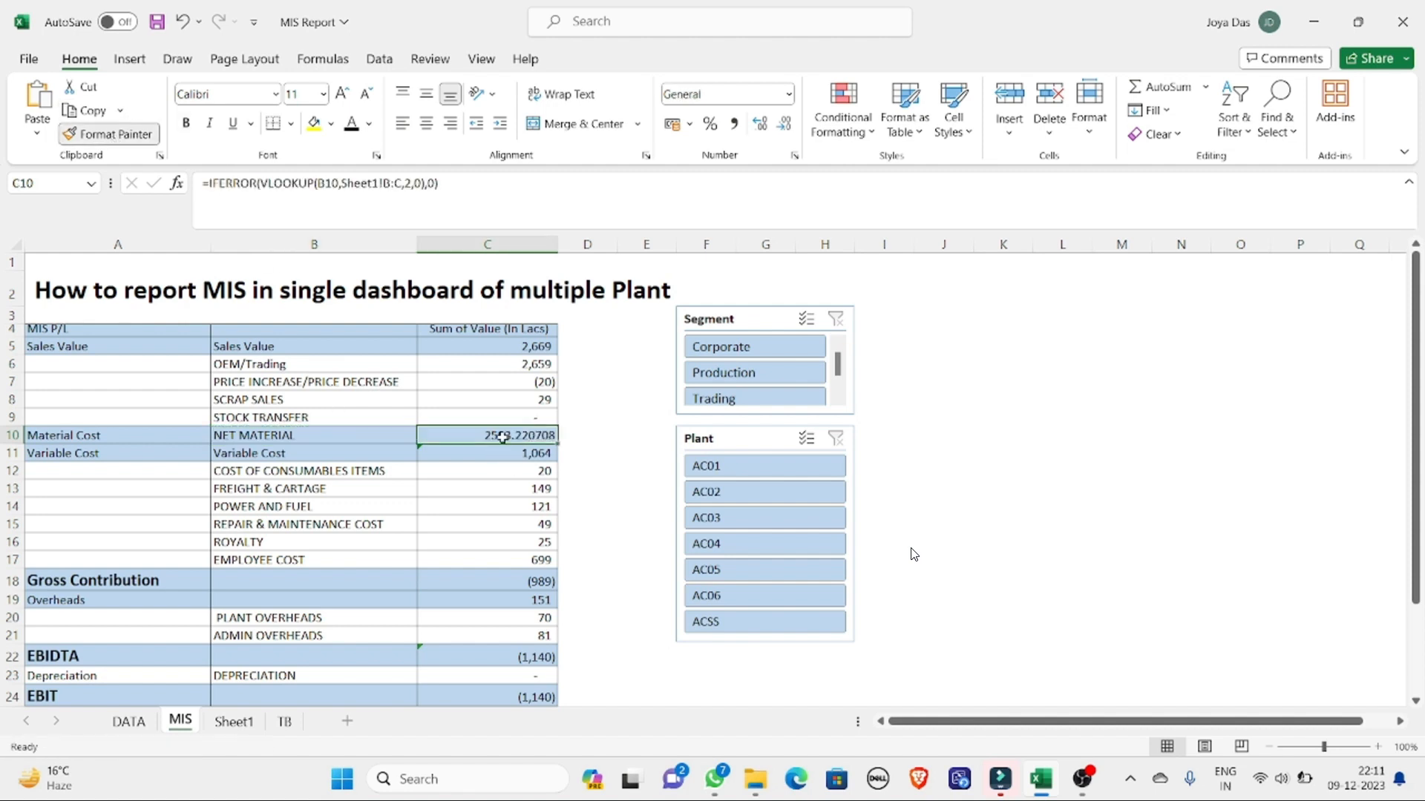
Step: Format the NET MATERIAL value in C10 with comma style and no decimal places
left_click(735, 124)
double_click(784, 123)
left_click(587, 585)
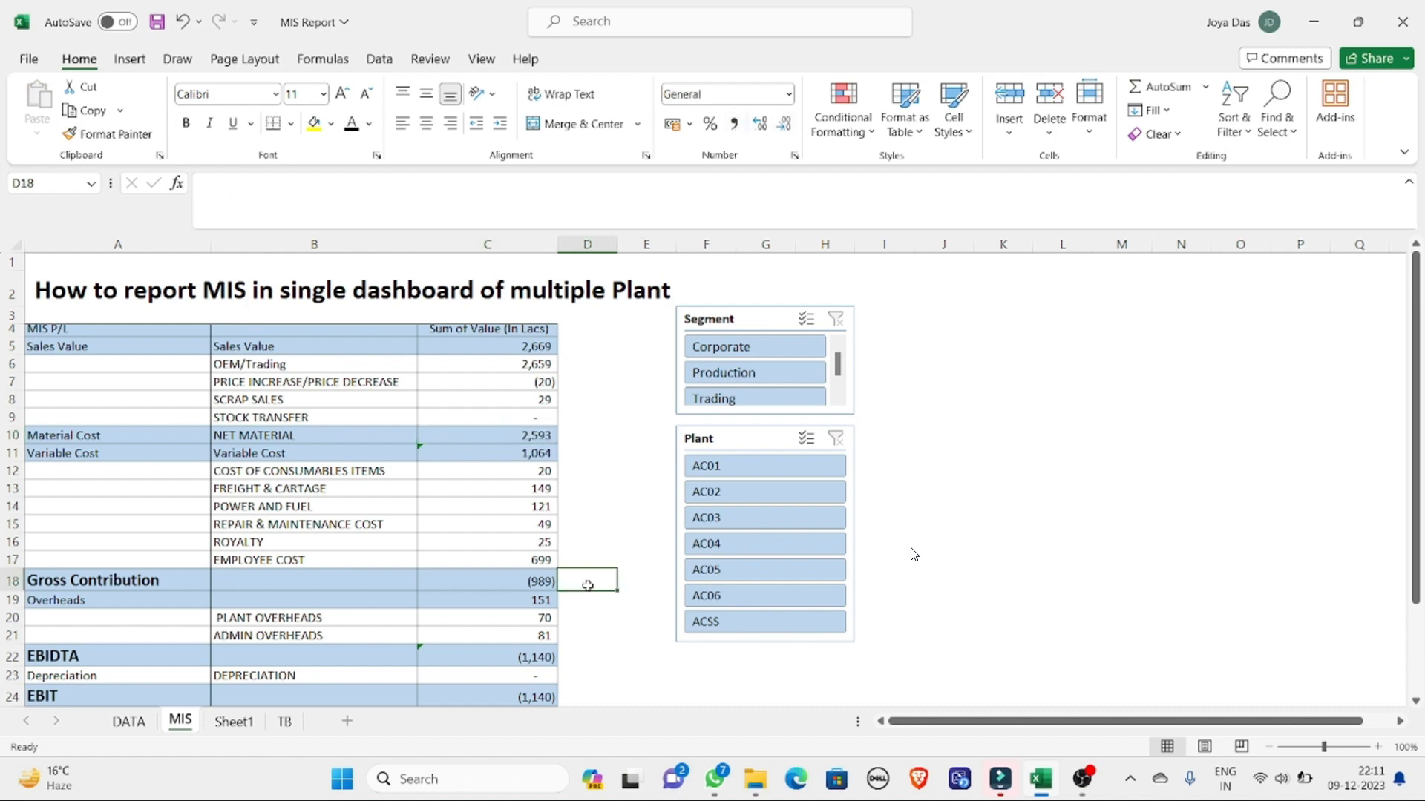
Step: Select the OEM/Trading value in C6 and save the workbook
key("ctrl+Up")
key("Down")
key("Down")
key("Down")
key("Down")
key("Down")
key("Left")
key("ctrl+s")
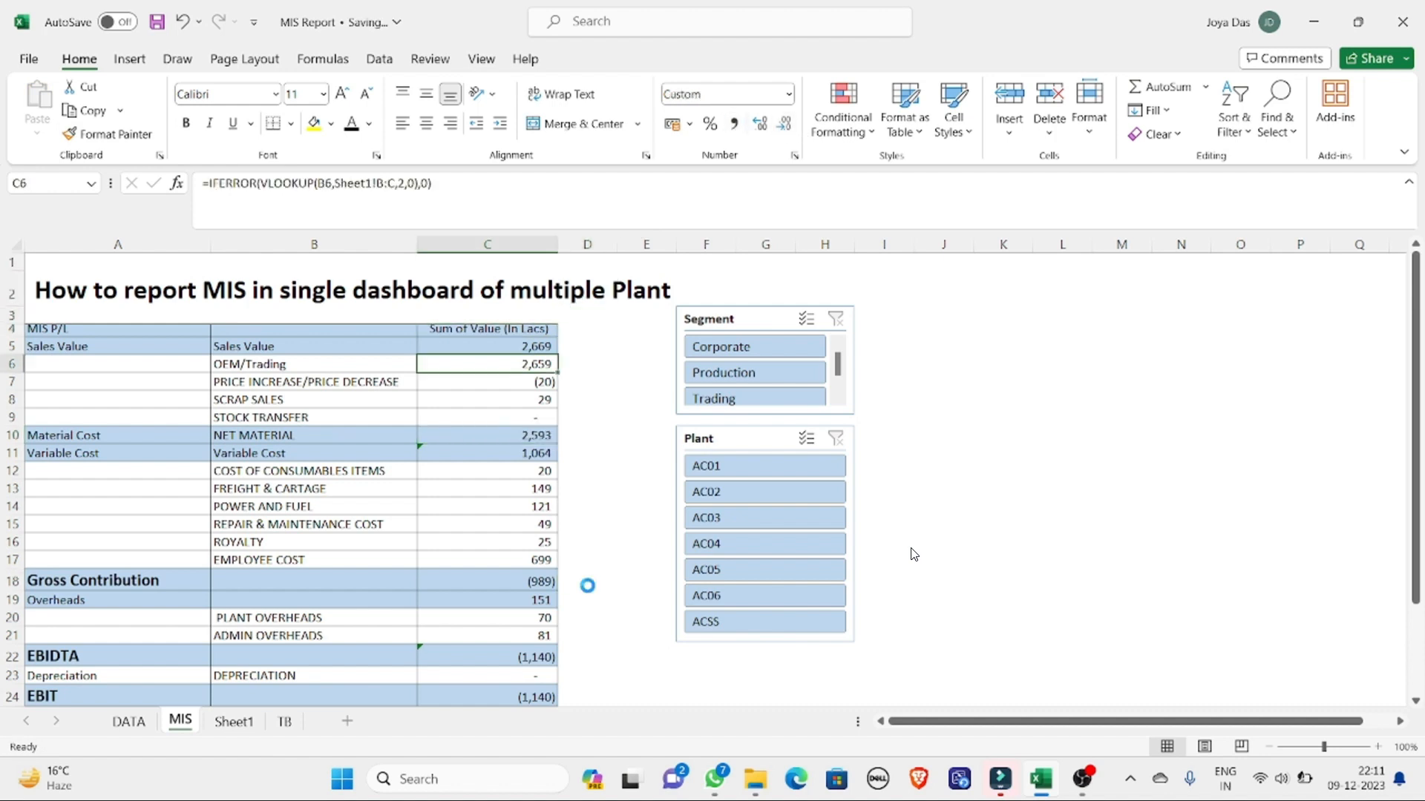
Step: Filter the dashboard to plant AC01 and check its P/L down to PROFIT BEFORE TAX in C30
left_click(719, 468)
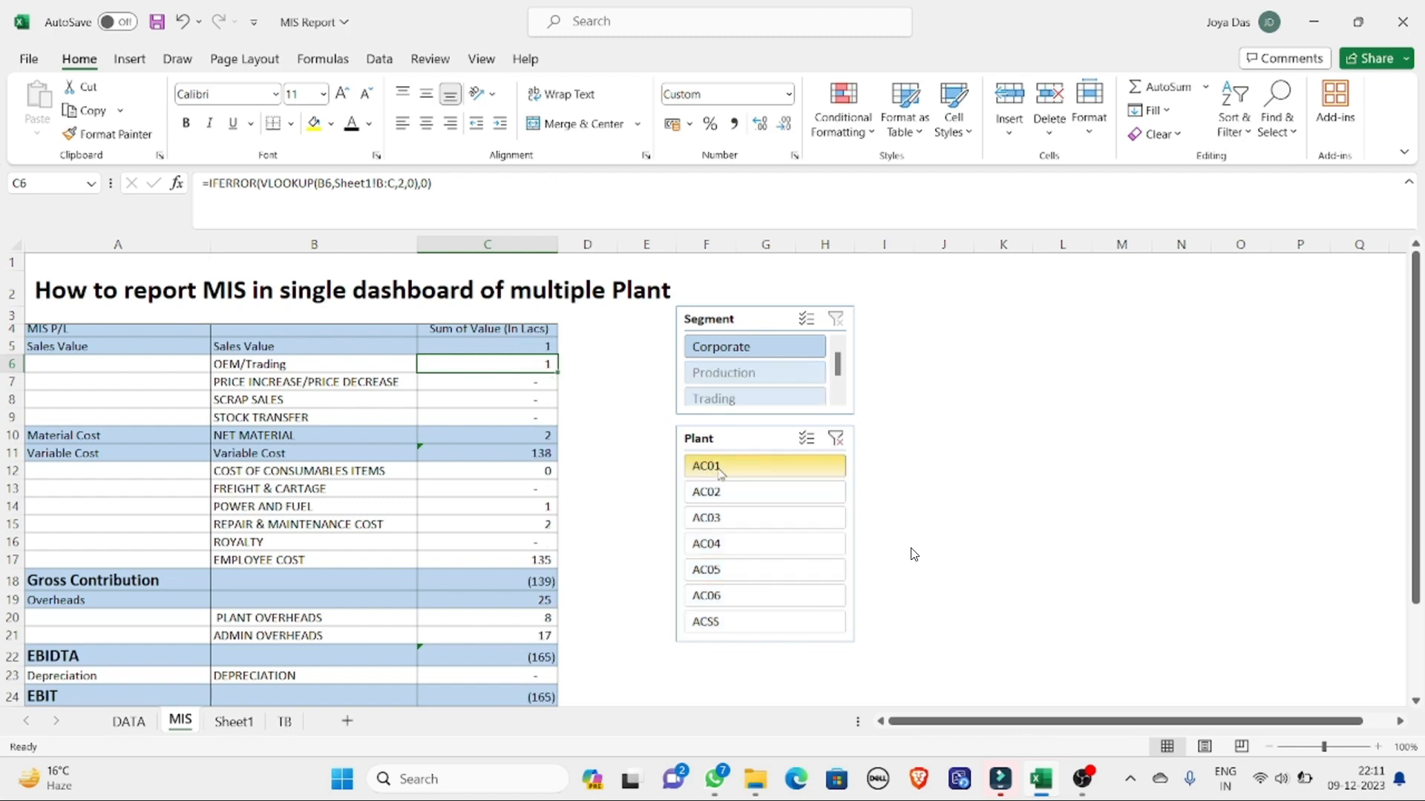
key("ctrl+Down")
key("Down")
key("Down")
key("Up")
key("Up")
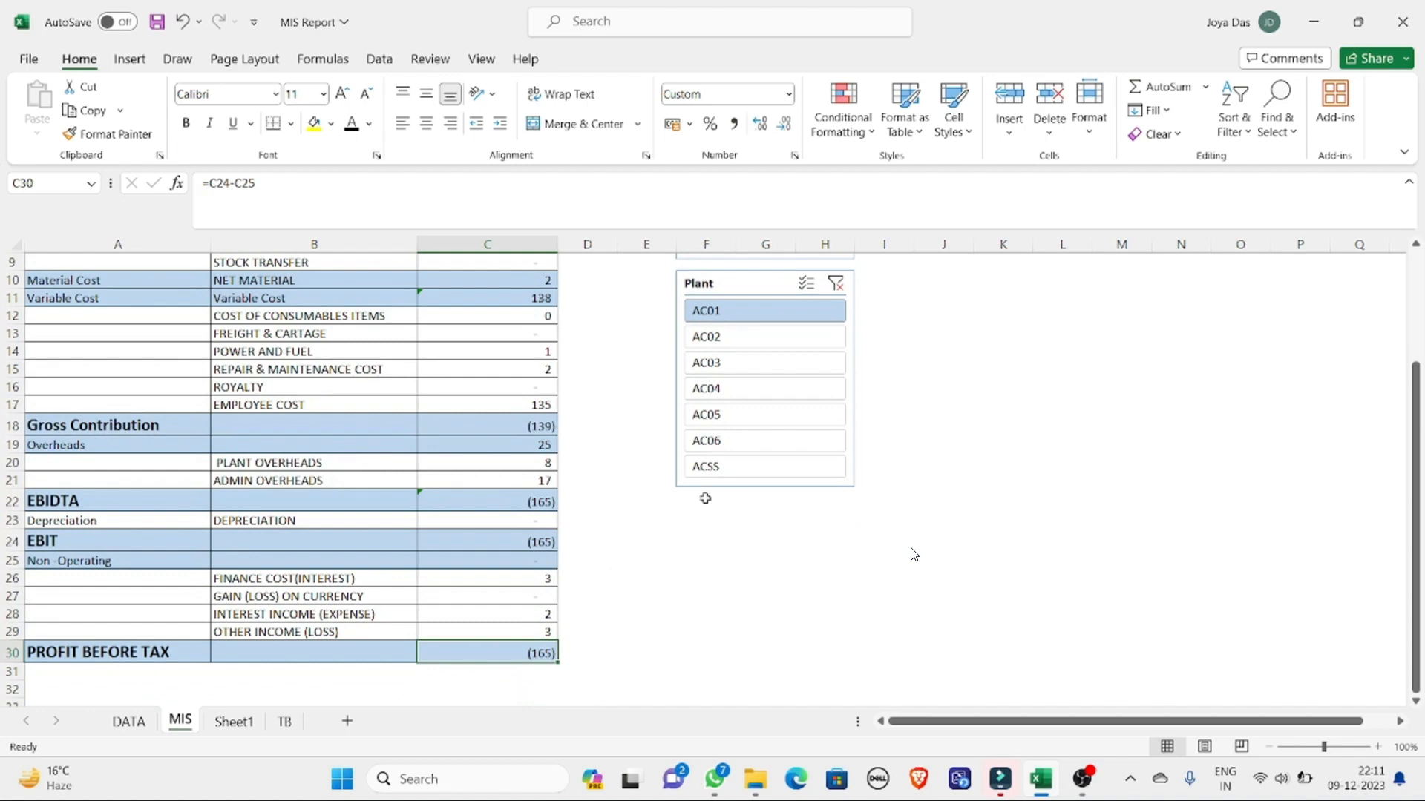
Step: Filter the dashboard to plants AC02, AC03 and AC04 one after another to compare their PROFIT BEFORE TAX
left_click(739, 338)
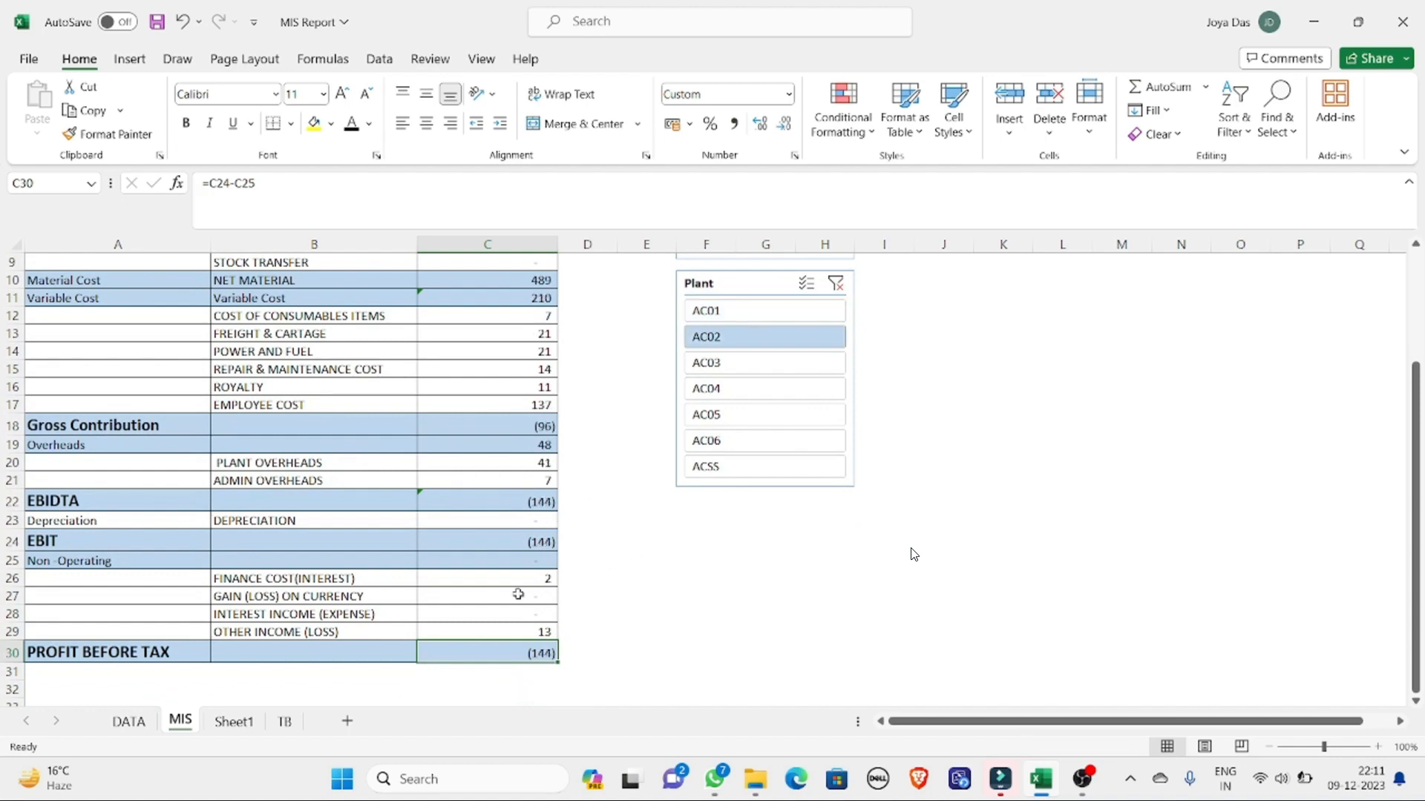
left_click(738, 362)
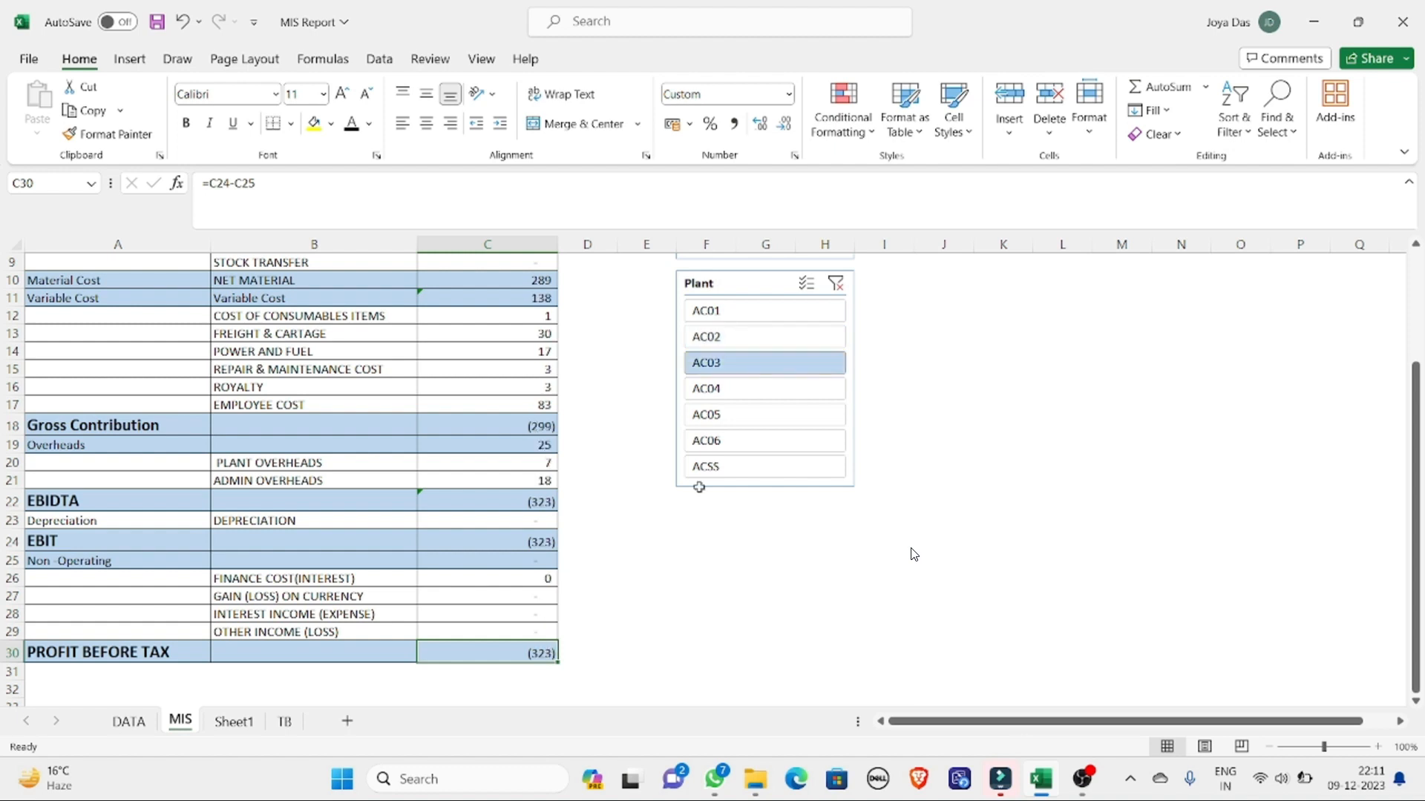
left_click(725, 390)
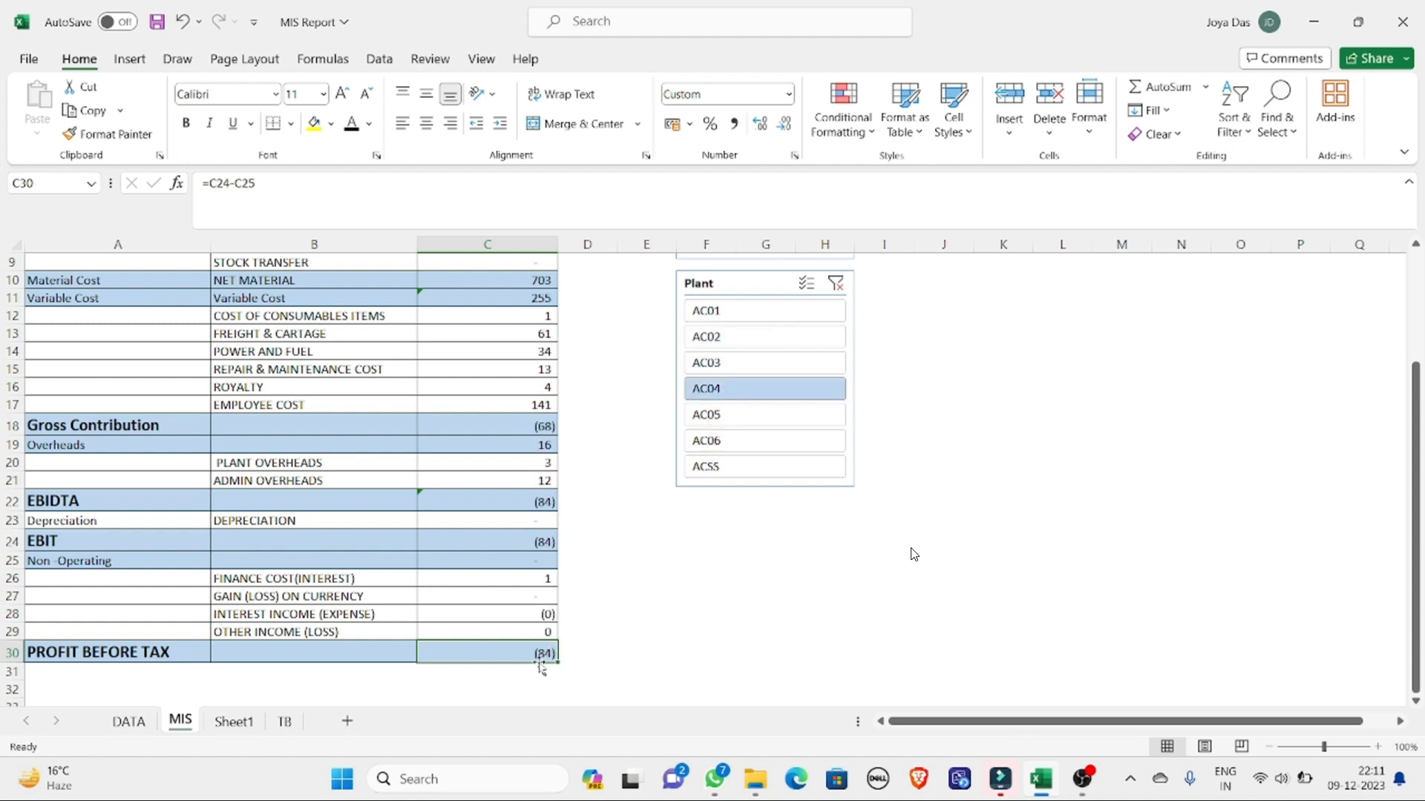
Step: Filter the dashboard to plants AC05, AC06 and ACSS in turn to check PROFIT BEFORE TAX, and return to the top of the sheet
left_click(735, 417)
left_click(719, 442)
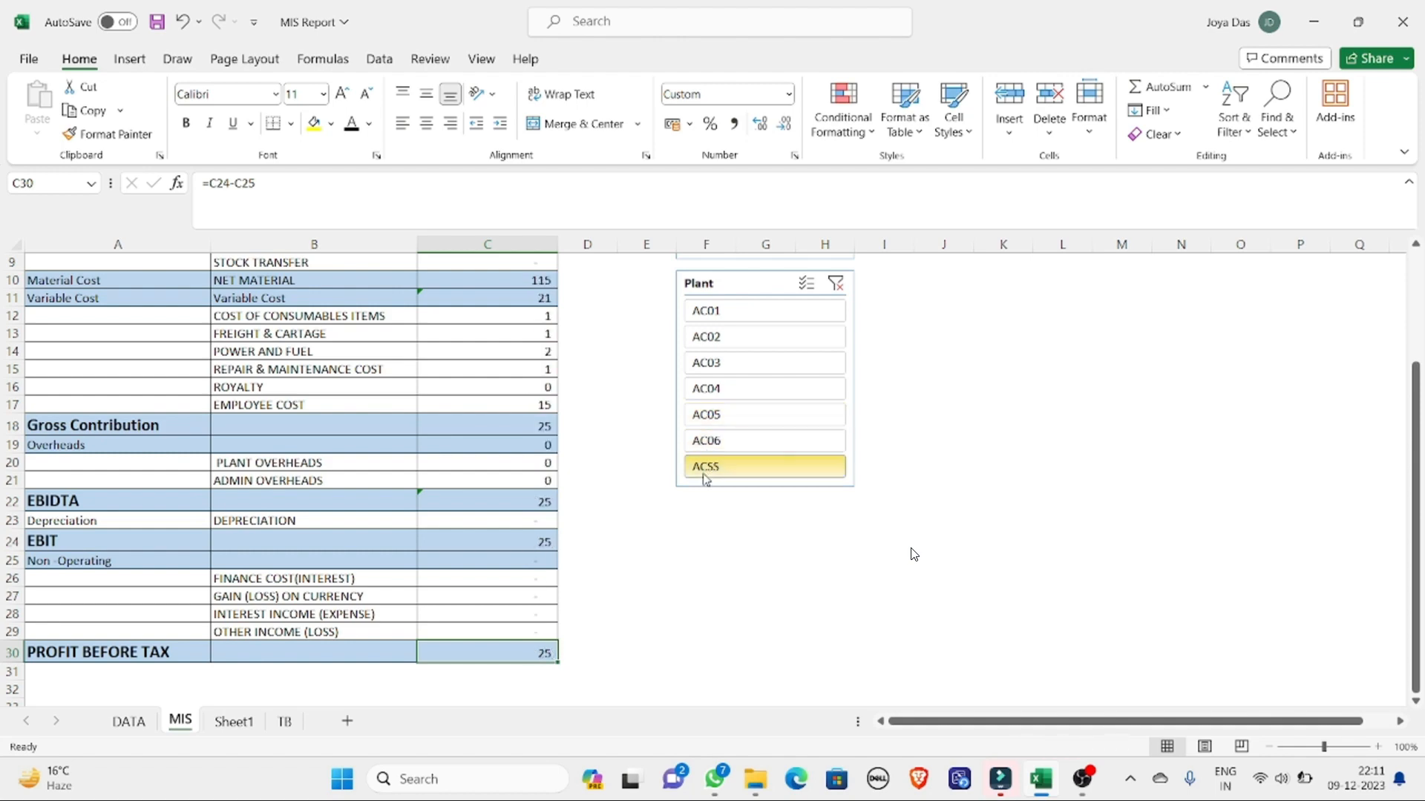
key("Up")
key("ctrl+Up")
key("Up")
key("Up")
key("Up")
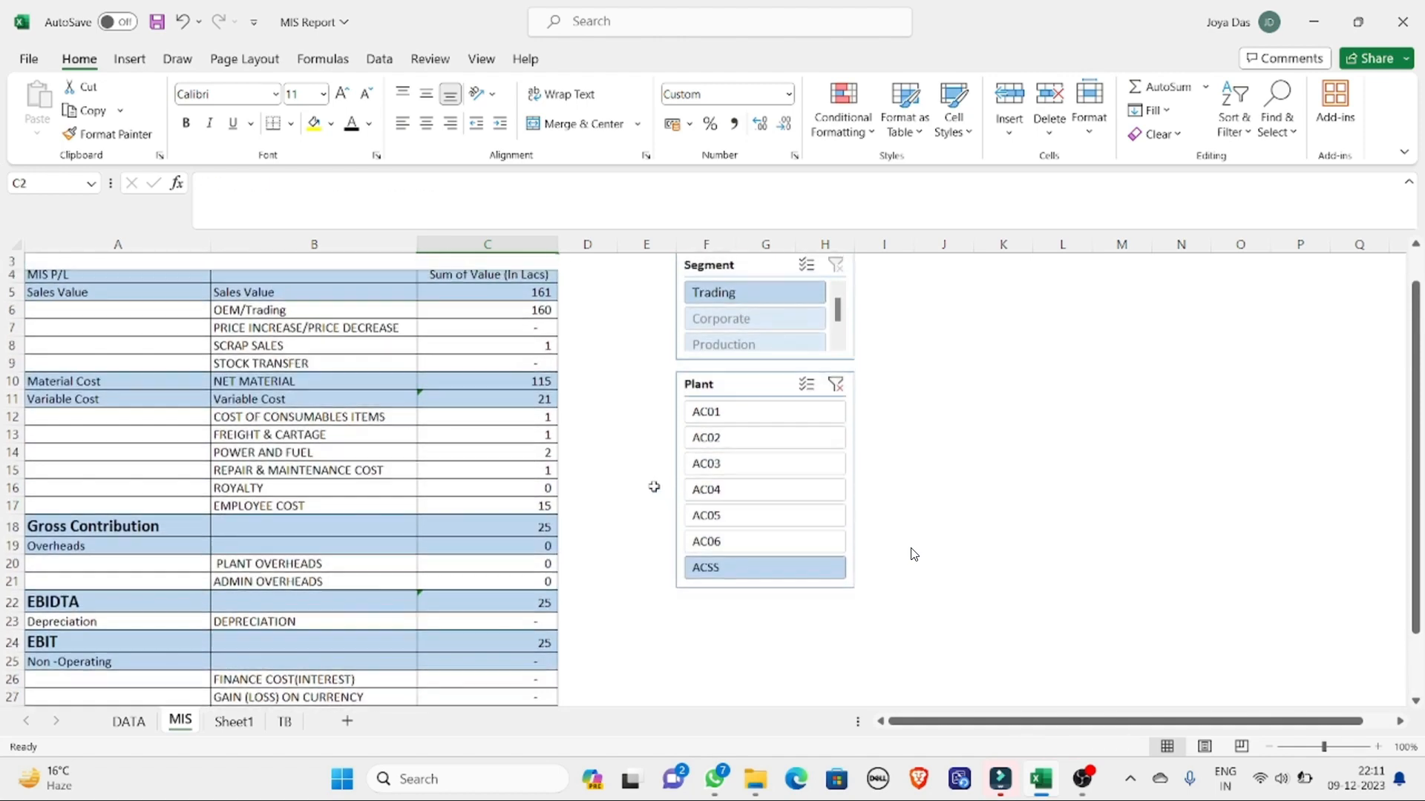
Step: Filter the dashboard to plants AC01 through AC05 one after another to compare their OEM/Trading value in C6
left_click(714, 466)
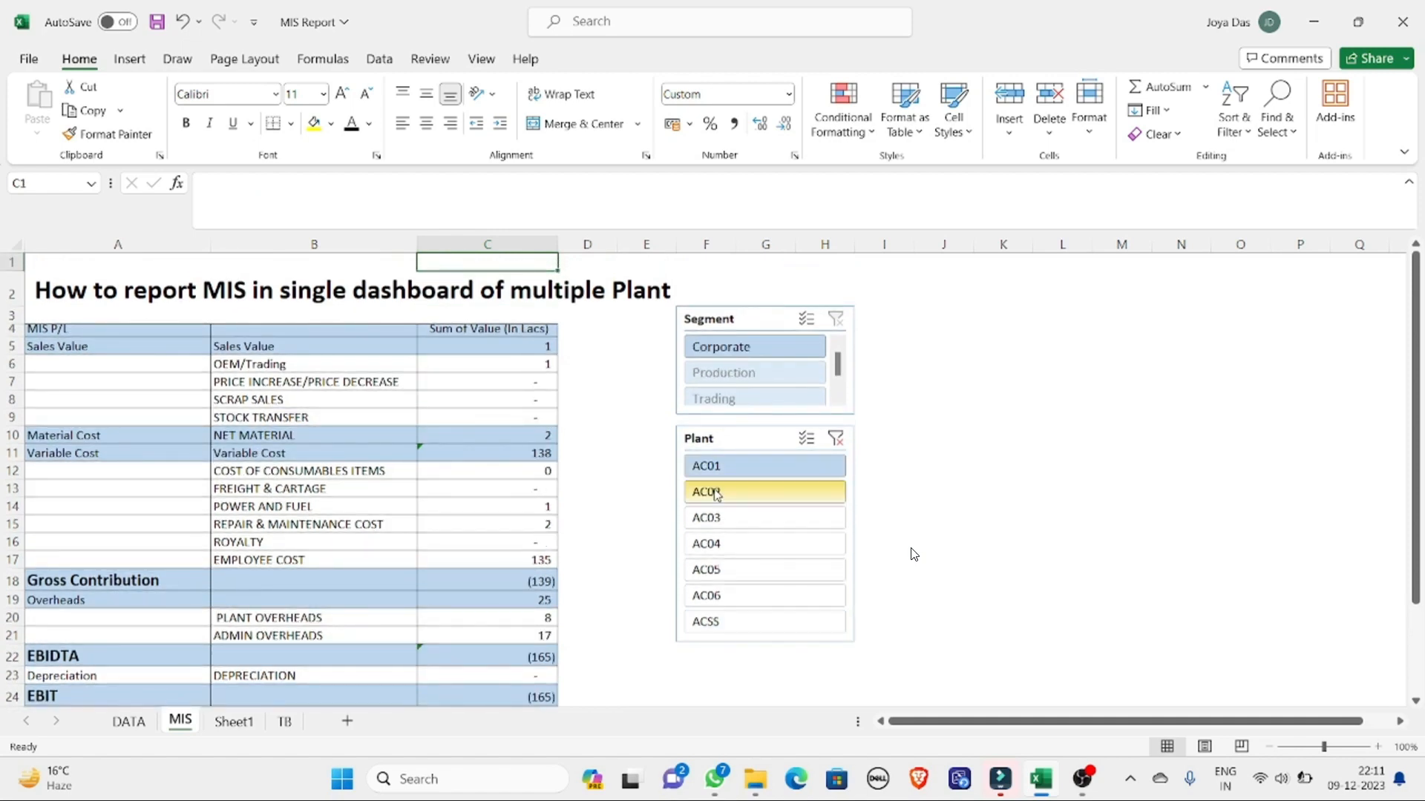
left_click(711, 493)
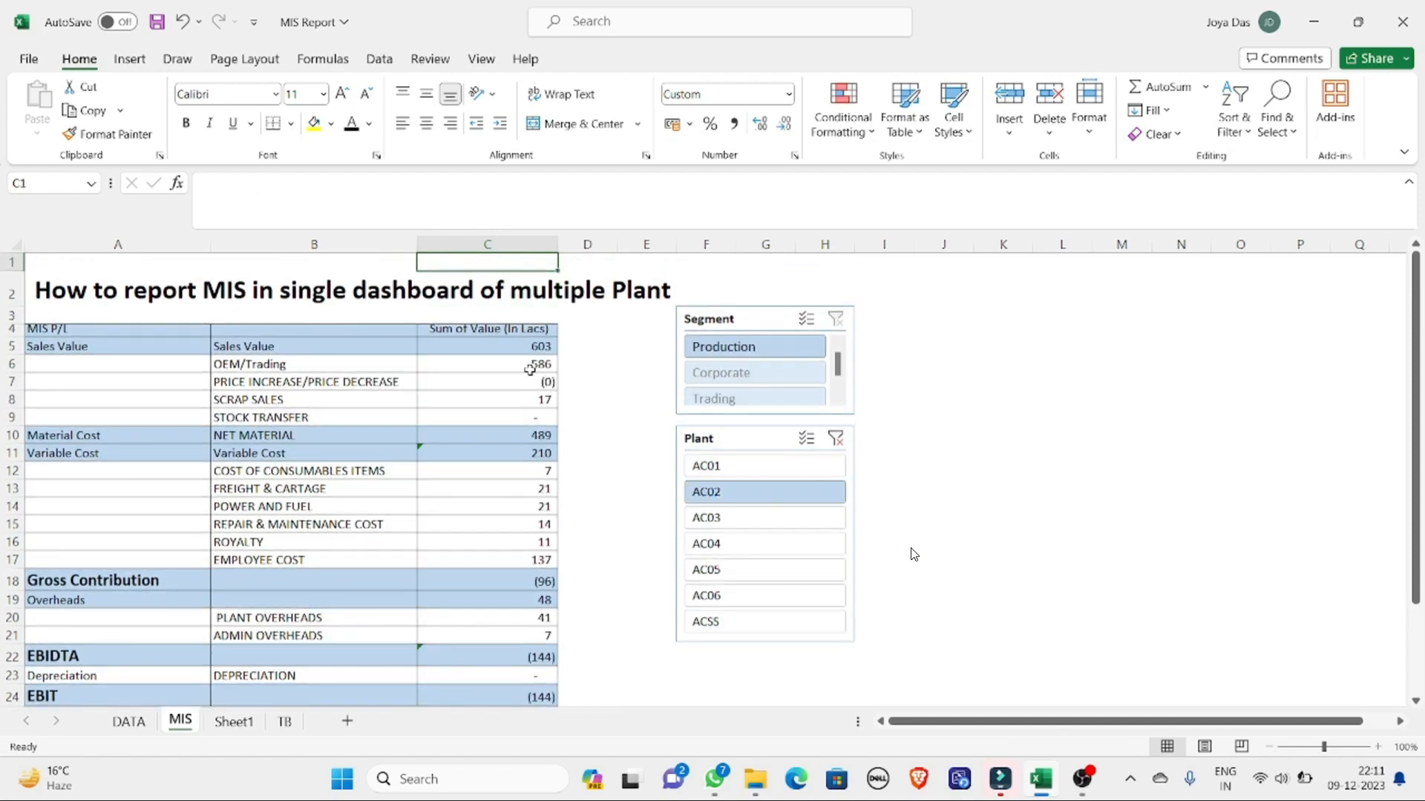
left_click(530, 369)
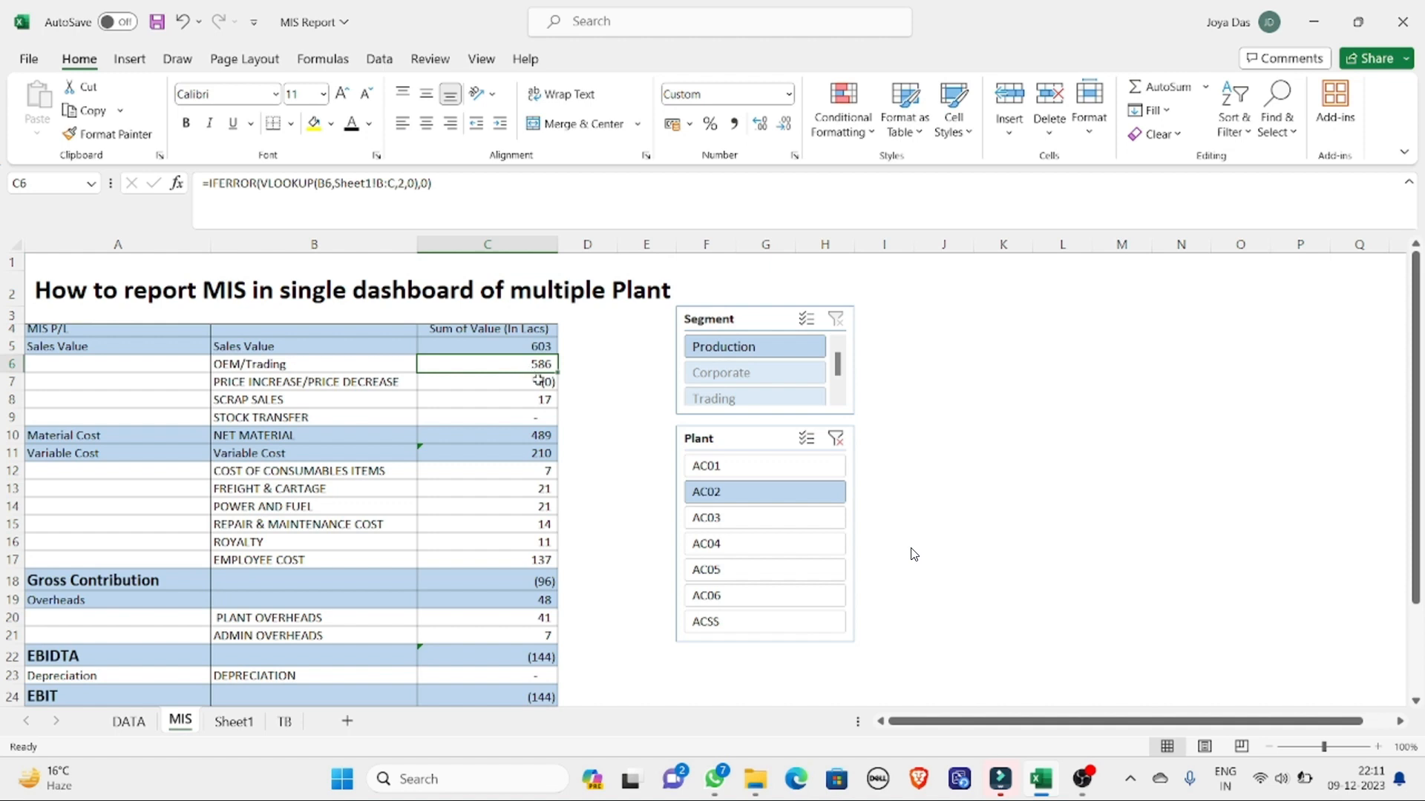
left_click(725, 519)
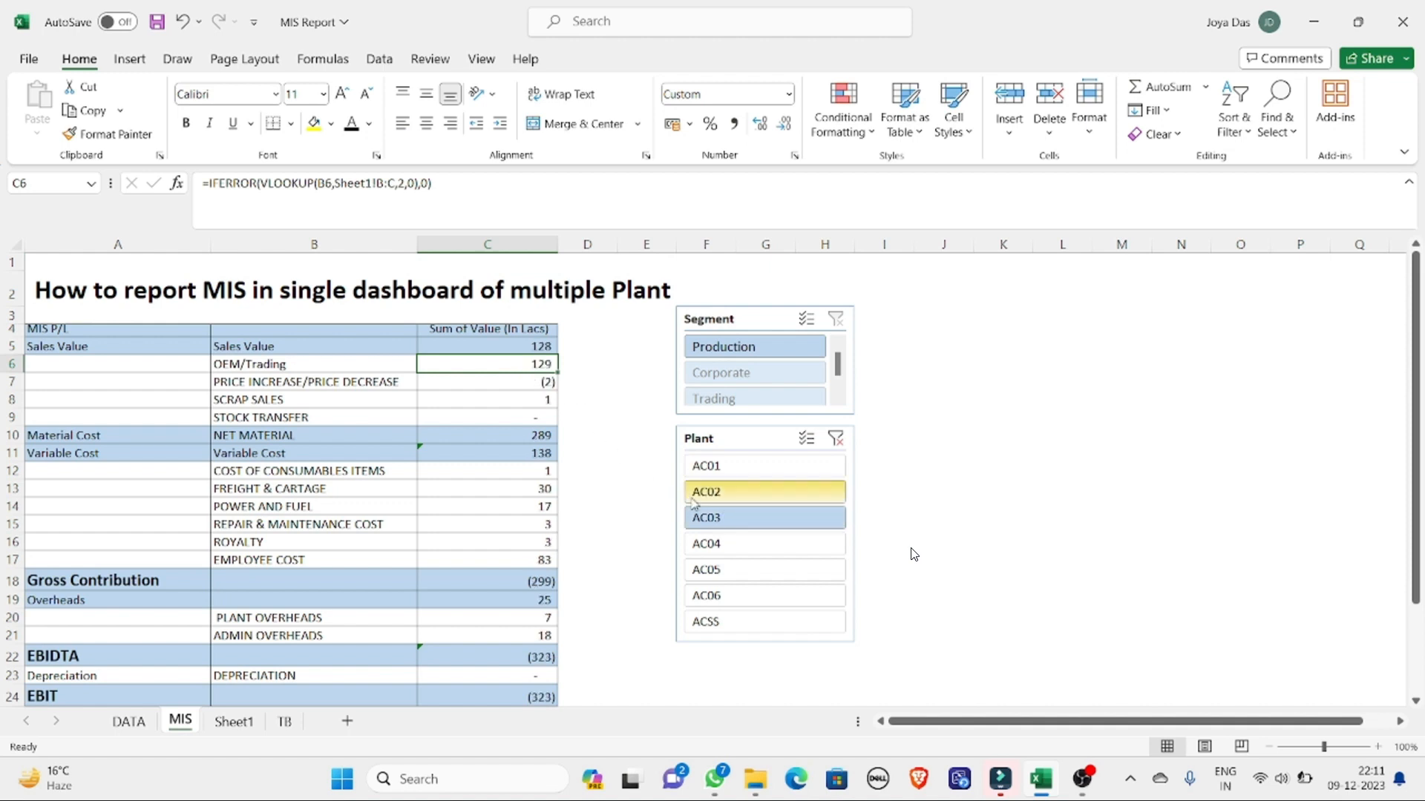
left_click(701, 544)
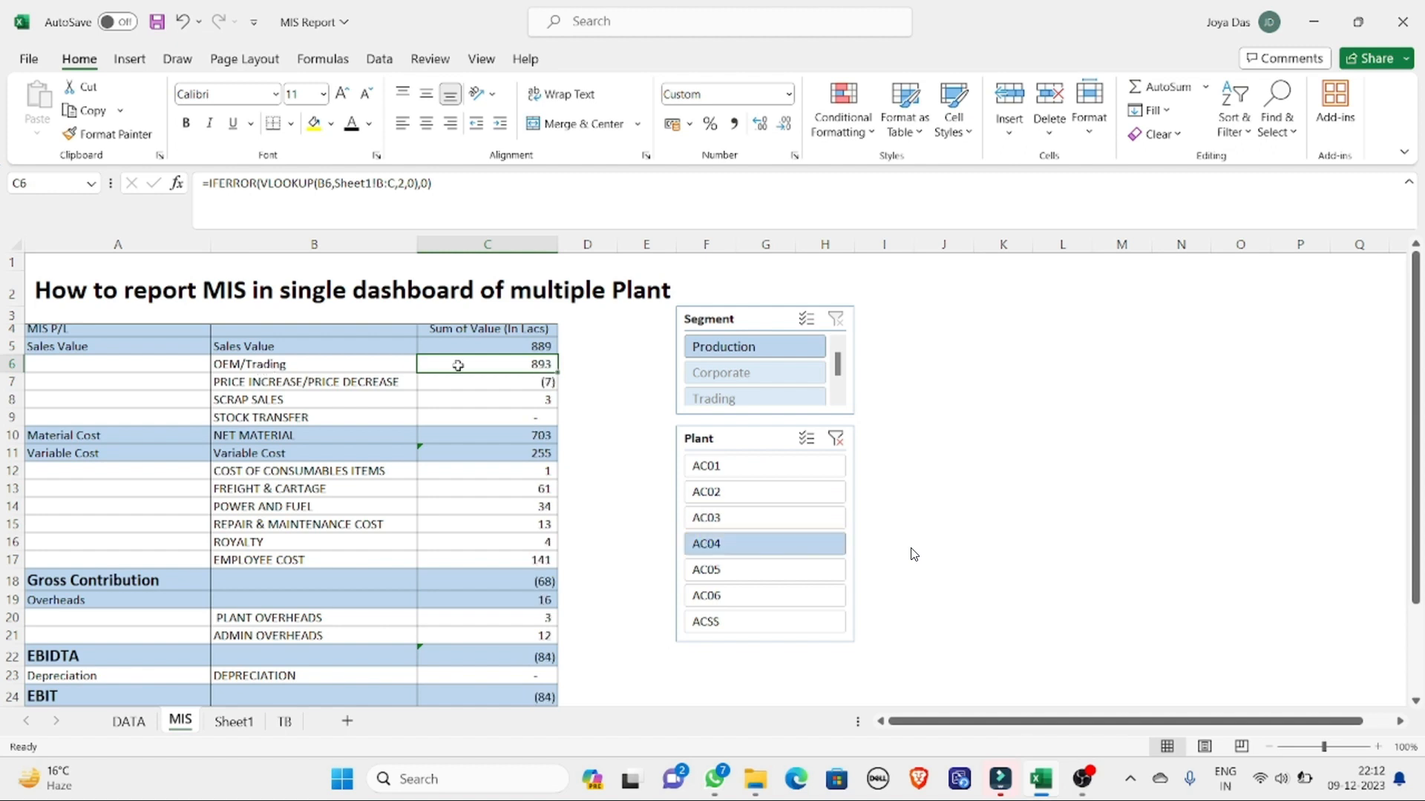
left_click(737, 575)
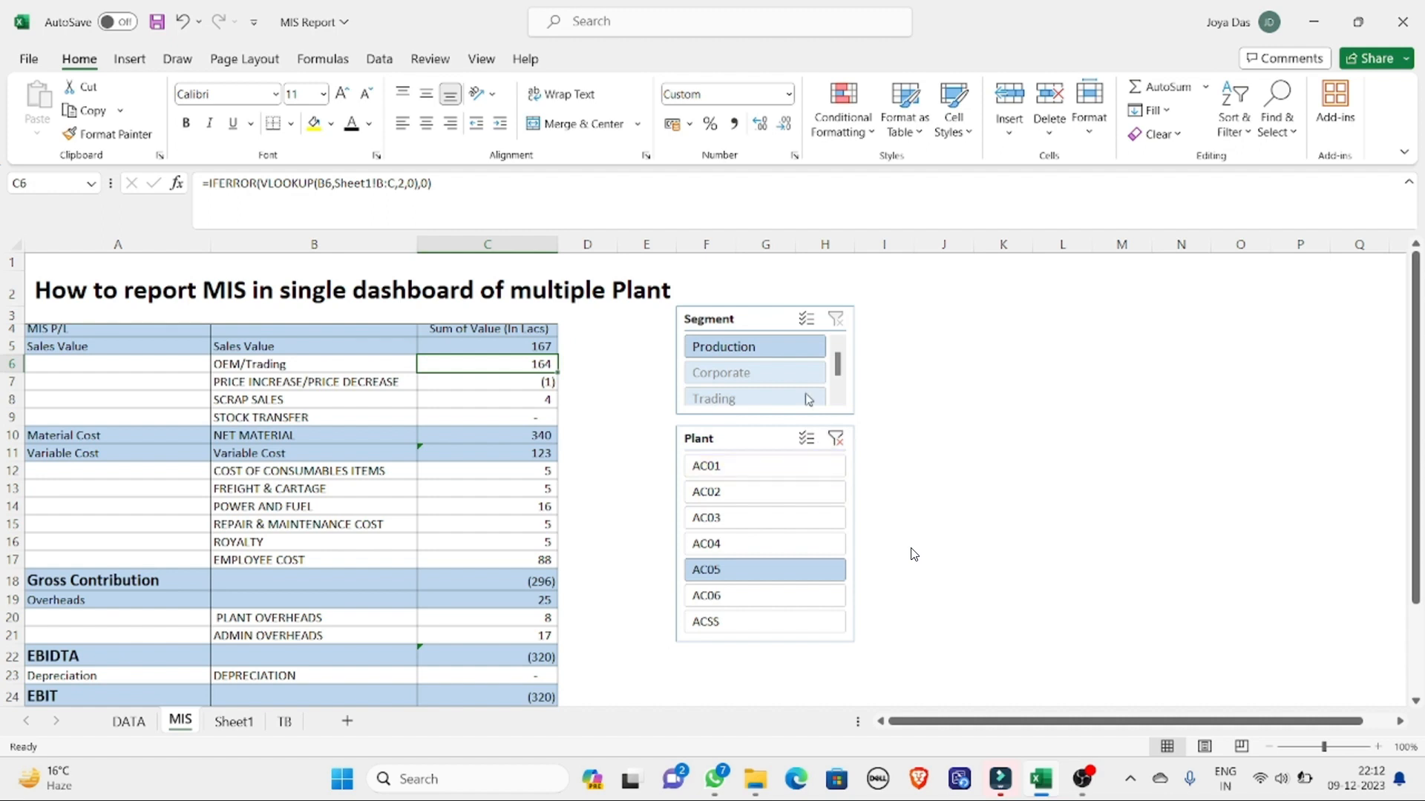
Step: With plant AC05 selected, filter by the Production, Corporate and Trading segments in turn, and return to Production
left_click(742, 354)
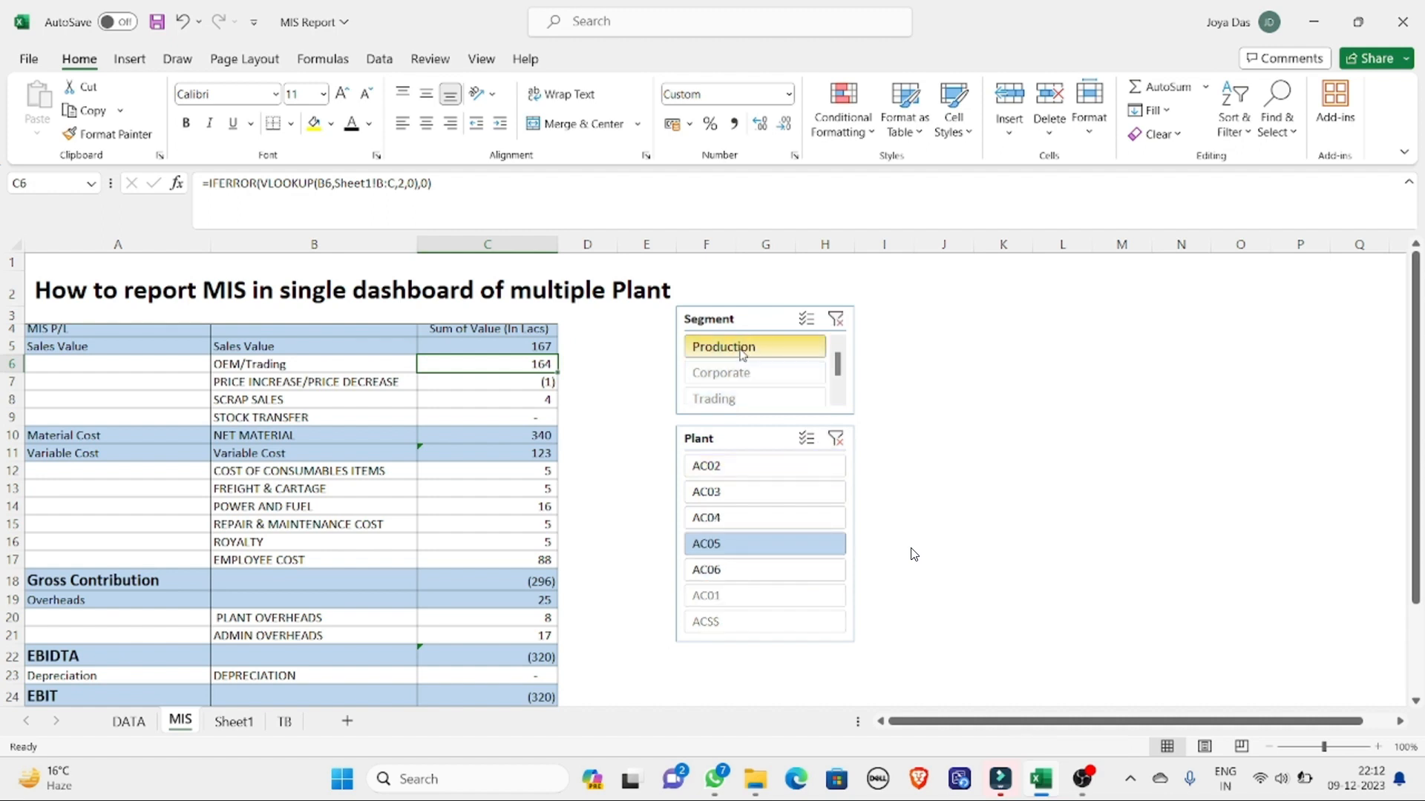
left_click(737, 375)
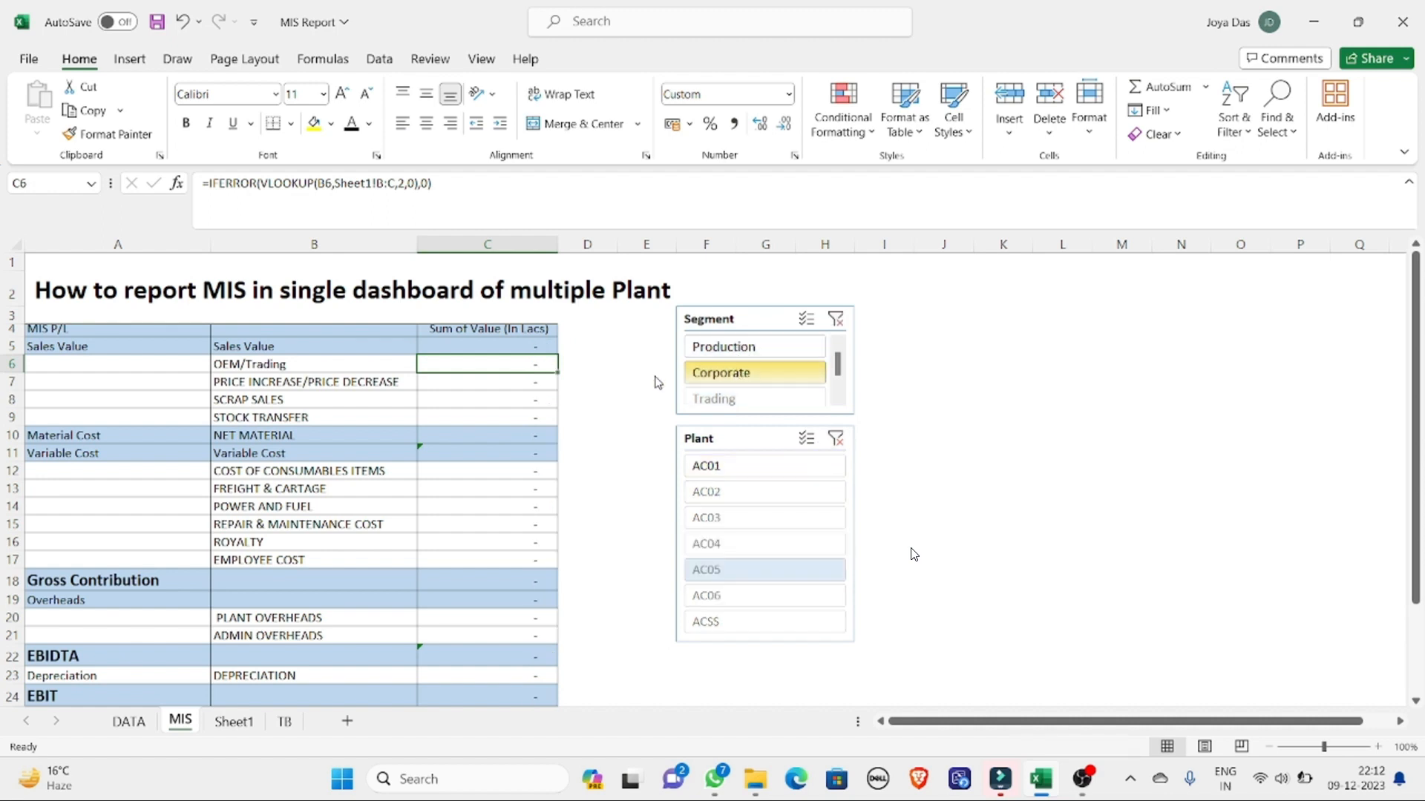
left_click(731, 401)
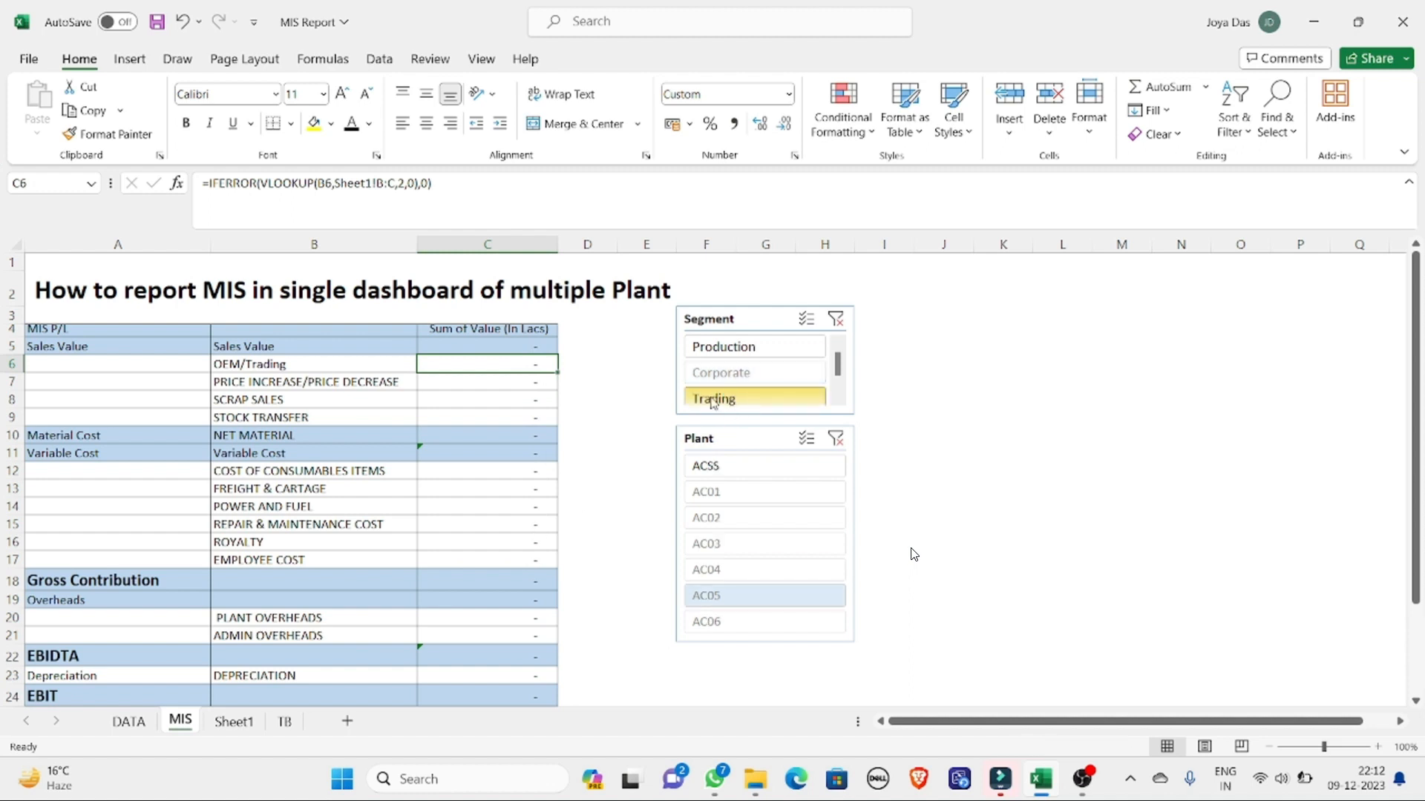
left_click(772, 373)
left_click(751, 356)
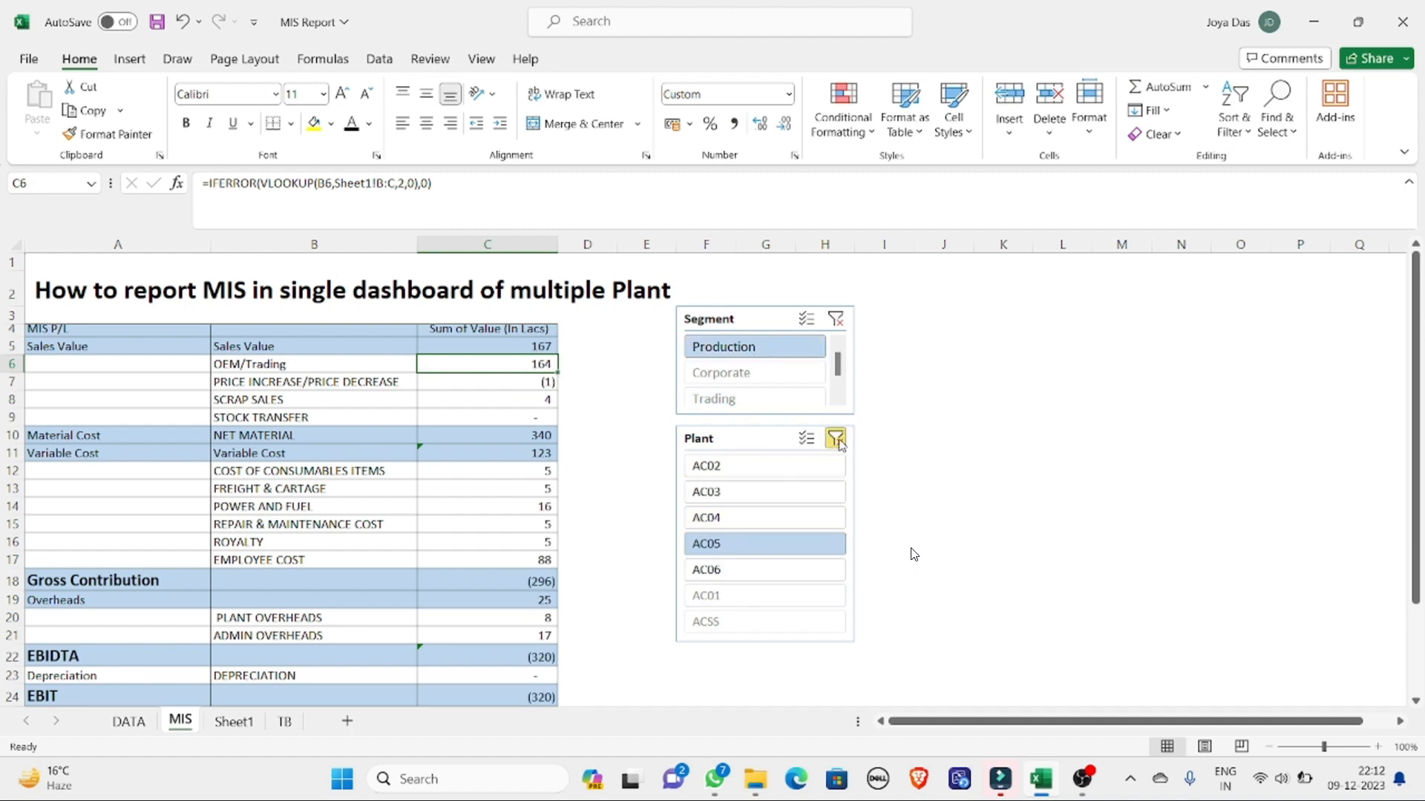
Step: Clear the Plant filter and filter the dashboard by the Corporate segment, followed by the Trading segment
left_click(839, 441)
left_click(734, 344)
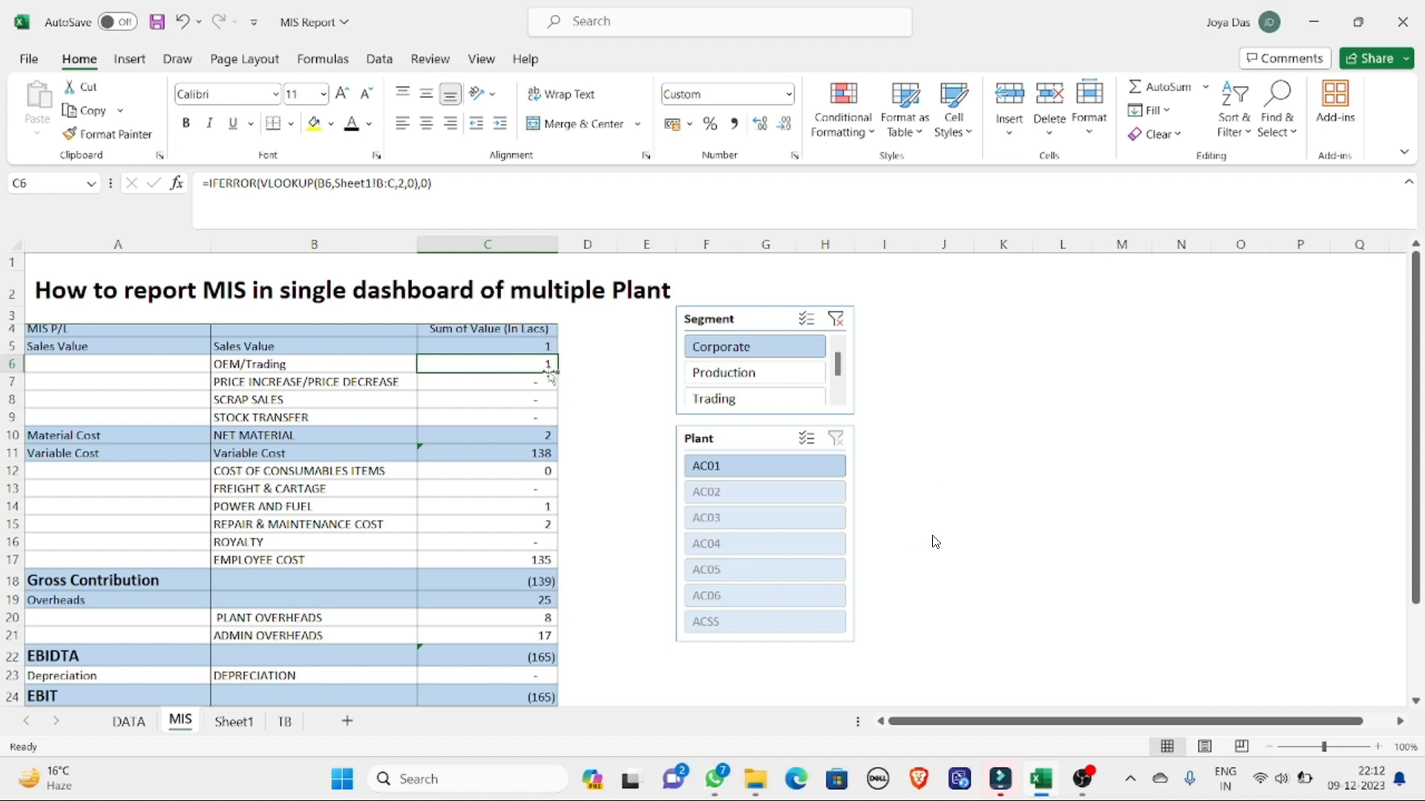
left_click(713, 401)
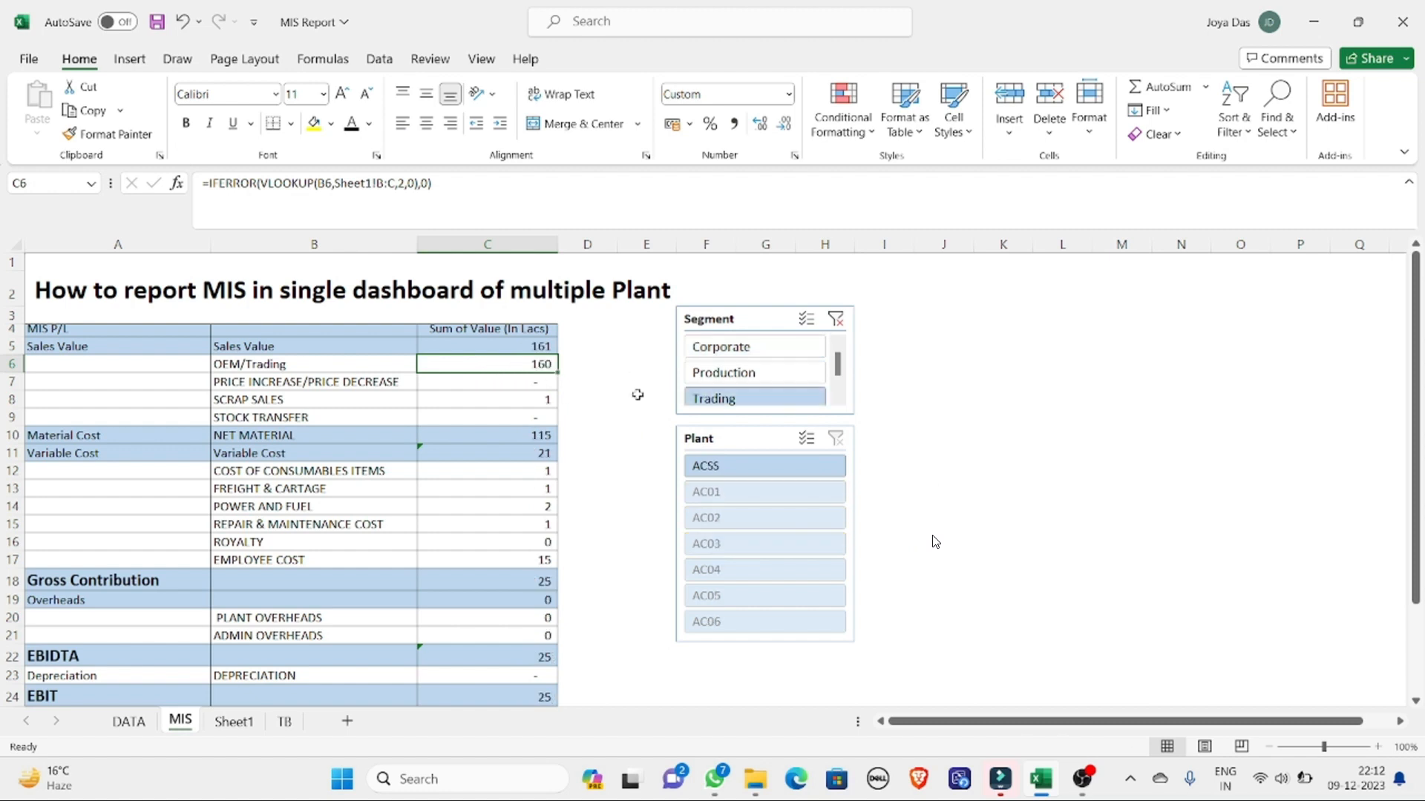